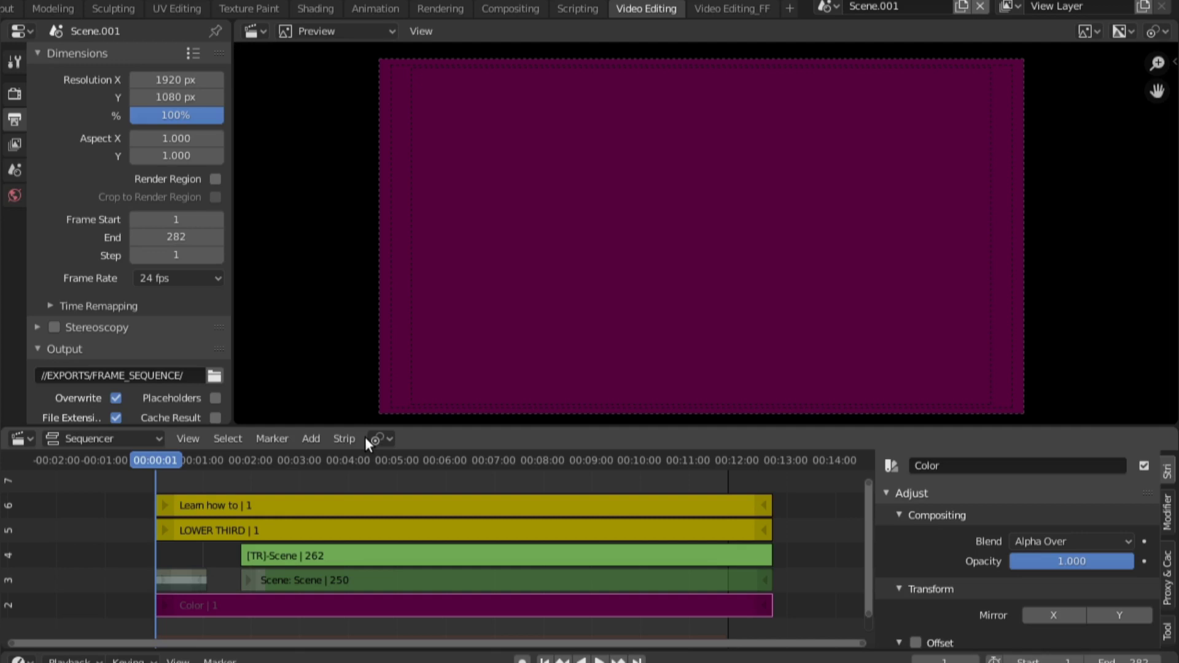
Look at the Animated Lower Thirds tutorial page in the web browser and return to Blender
click(221, 478)
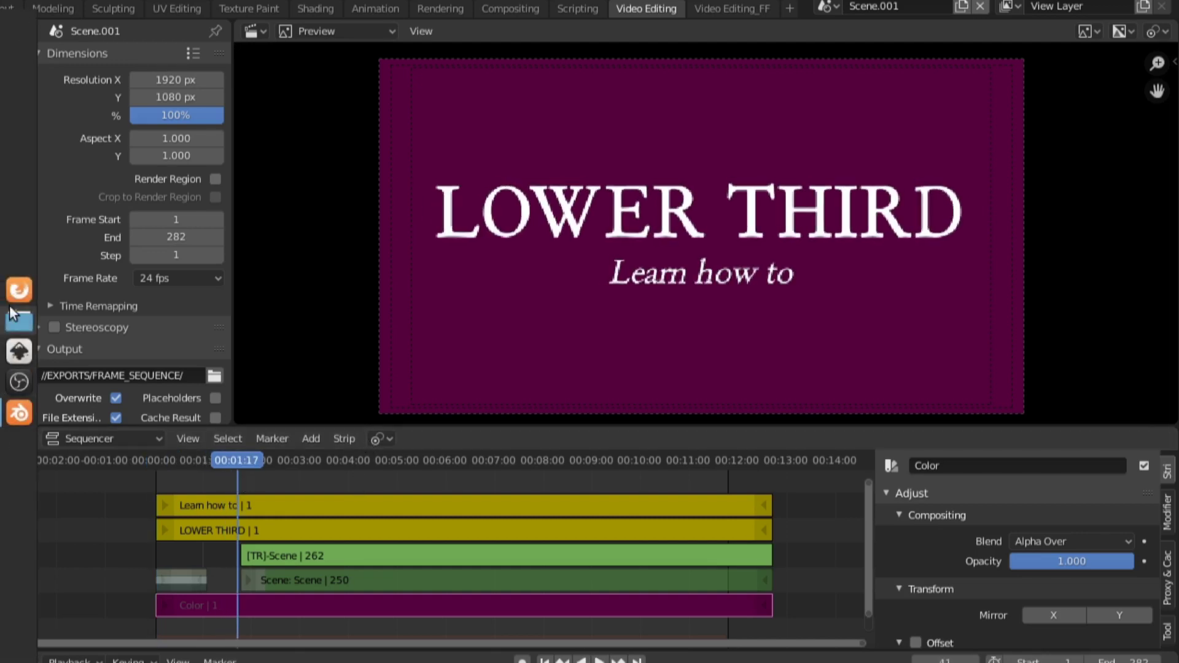
click(17, 297)
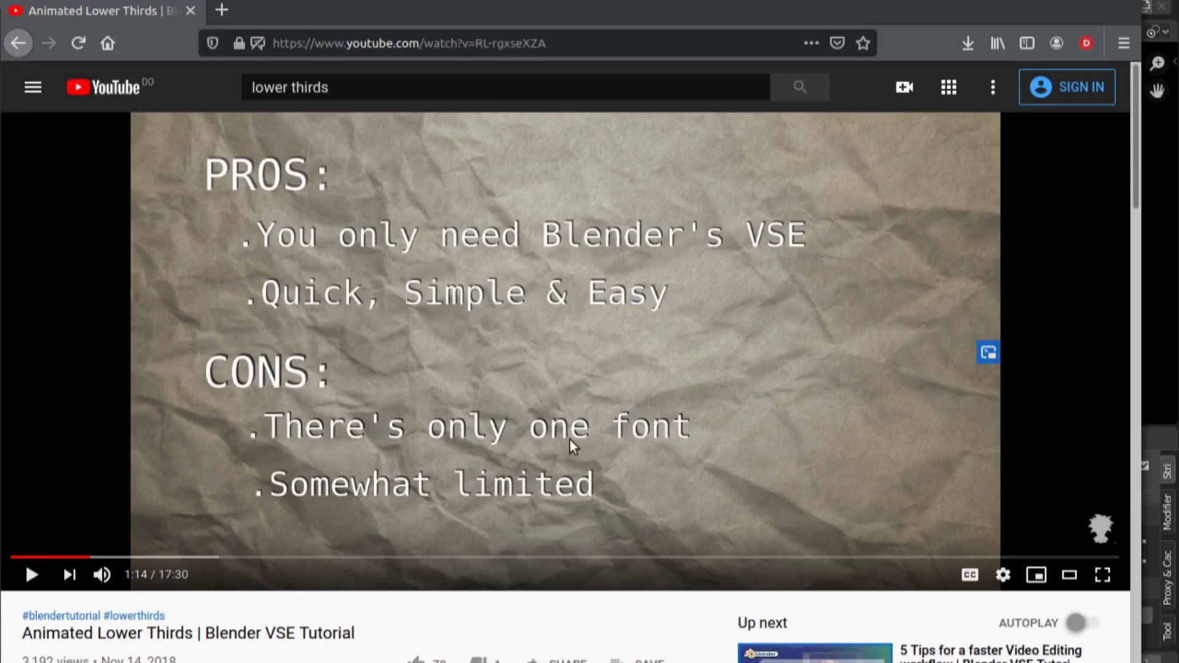
mouse_move(6, 347)
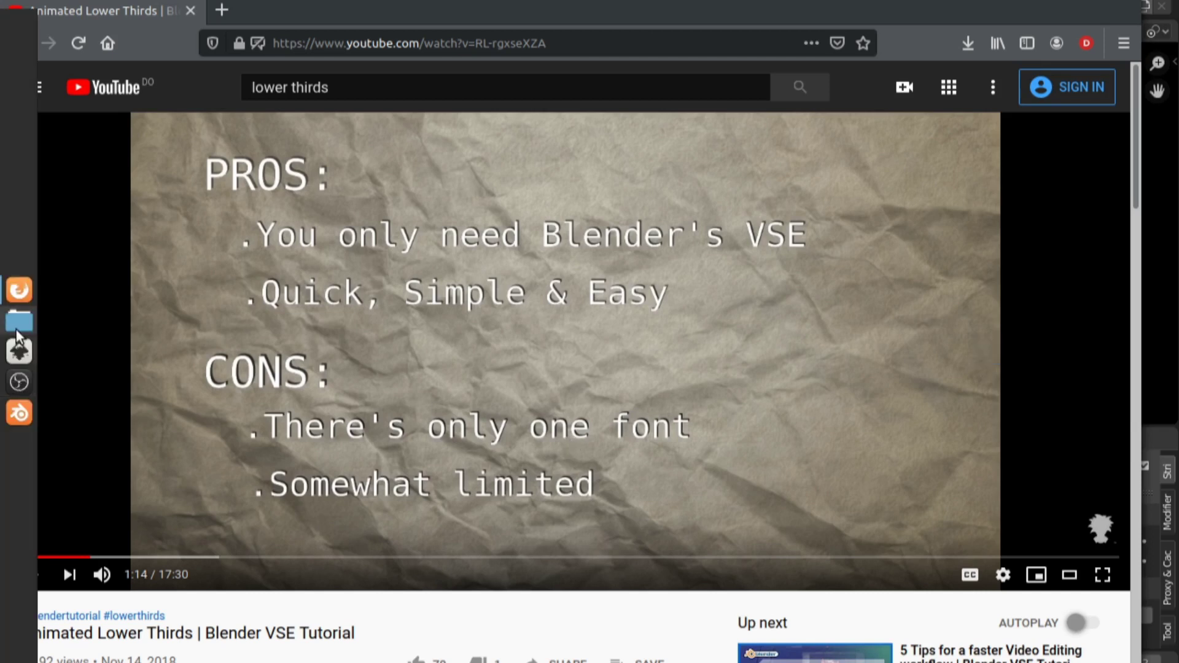
click(21, 415)
Switch to the Video Editing_FF workspace and set the "Learn how to" text strip's font to BABELUnicode-Bold
click(350, 505)
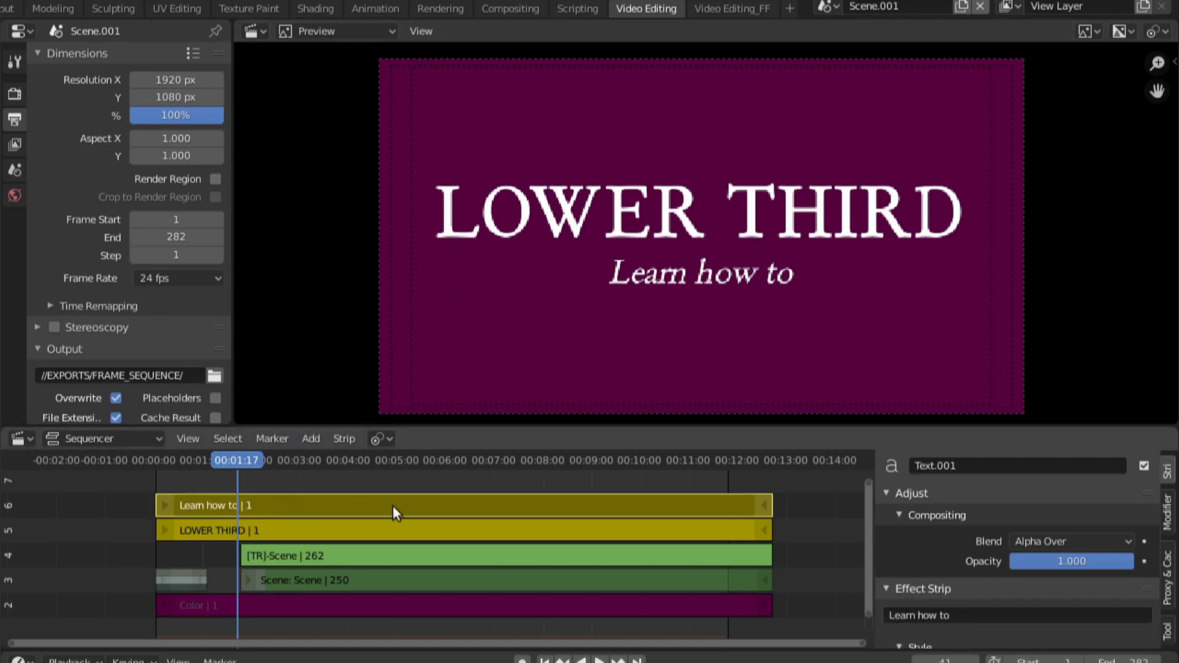
click(725, 4)
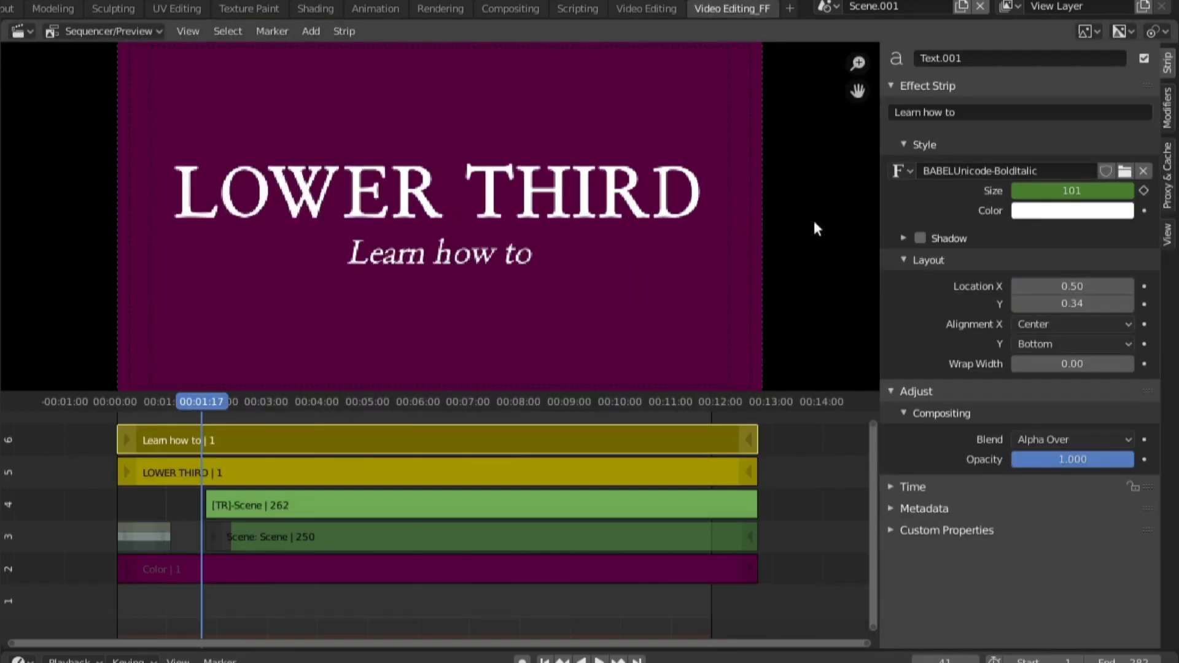
click(909, 171)
click(933, 214)
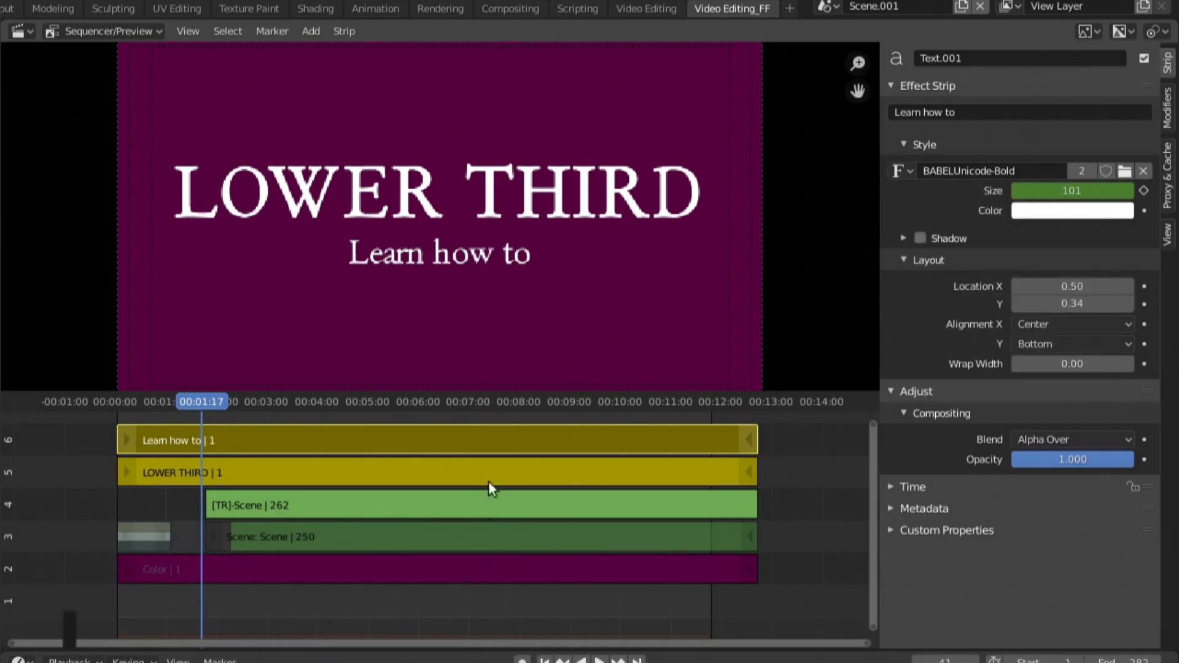
Change the font of the LOWER THIRD text strip to ArtBrush
click(598, 471)
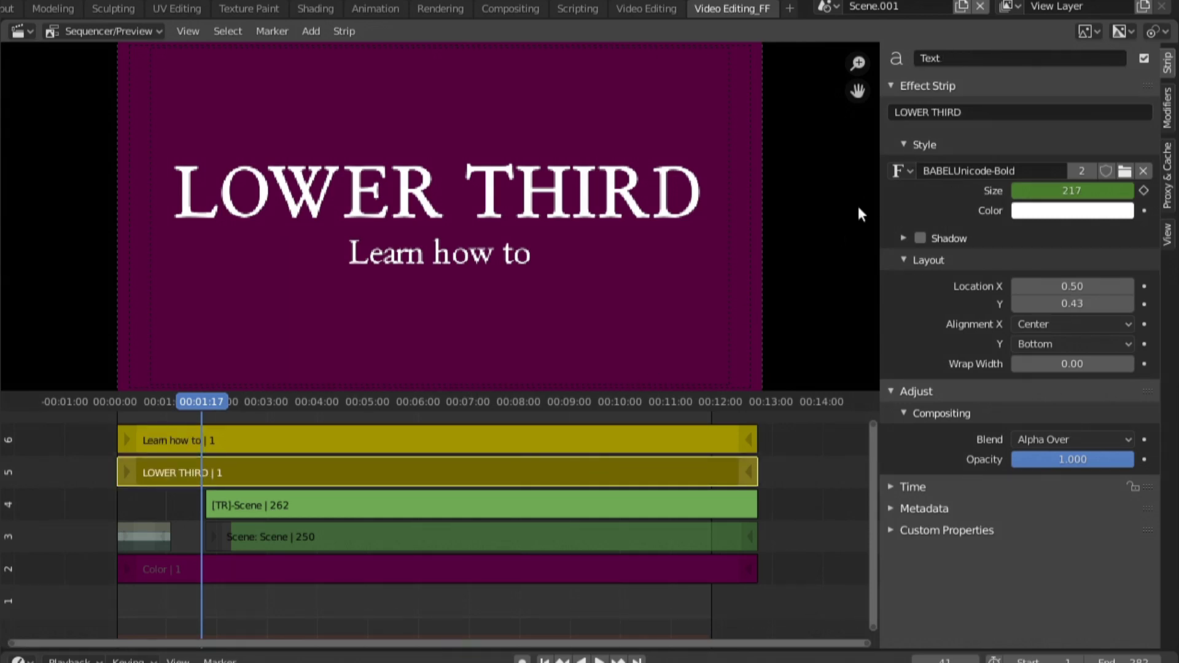
click(902, 171)
click(912, 192)
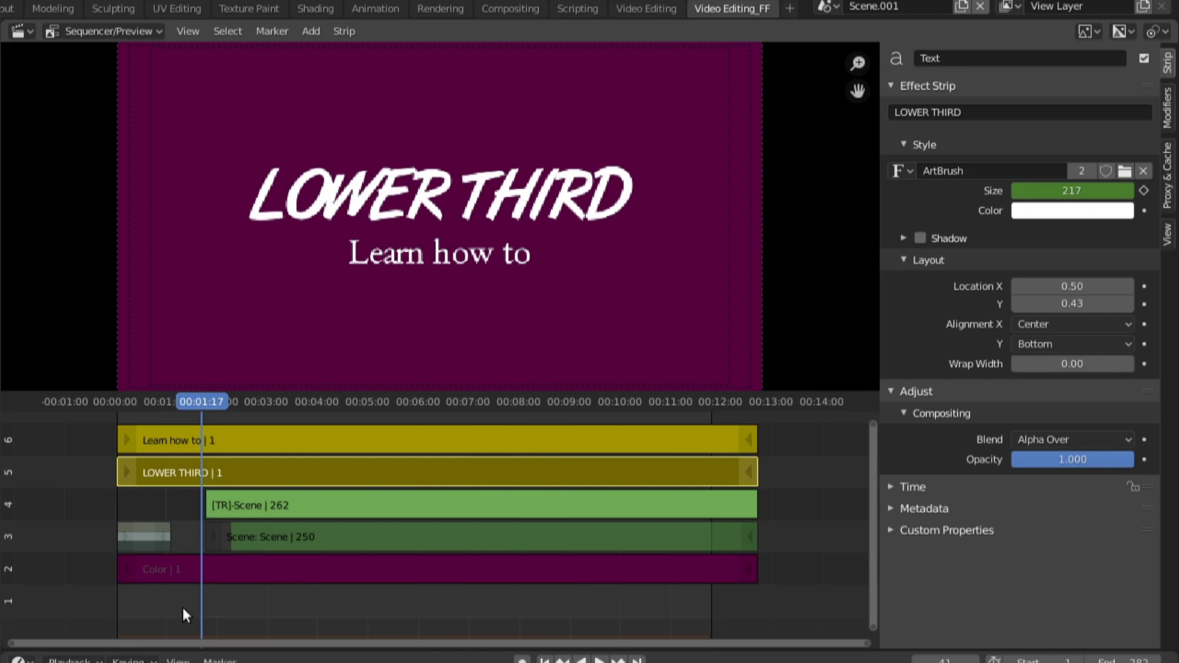
Play back the lower-third sequence starting at 00:03:19 to review the titles and character animation
drag(182, 607, 307, 610)
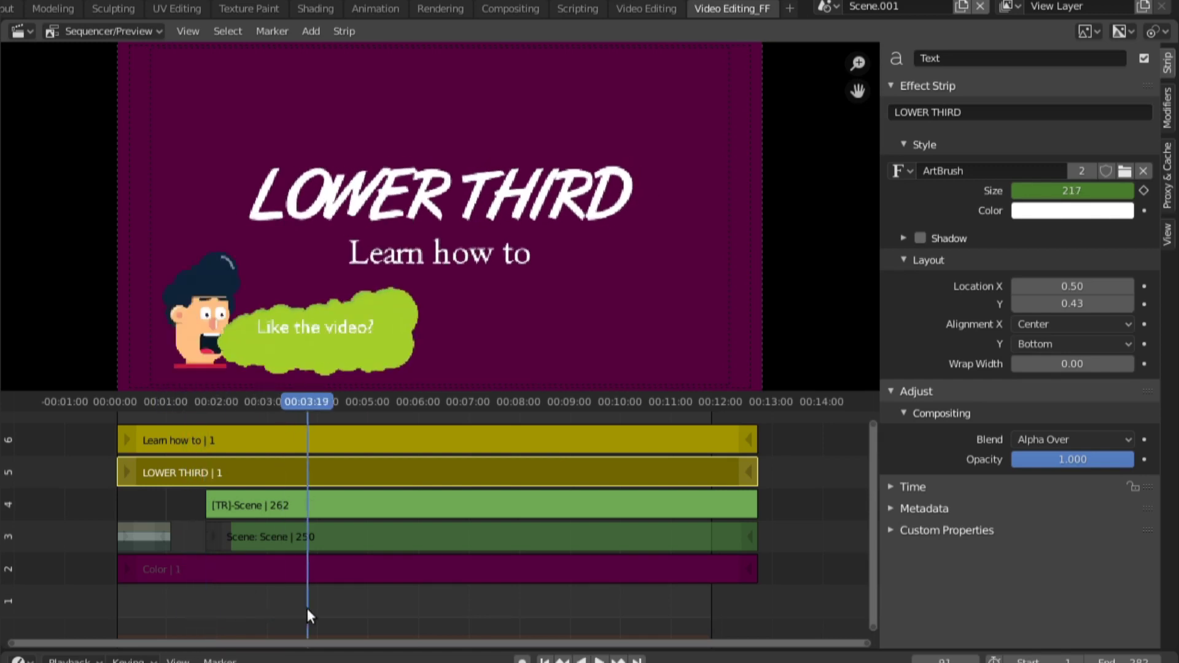
key(space)
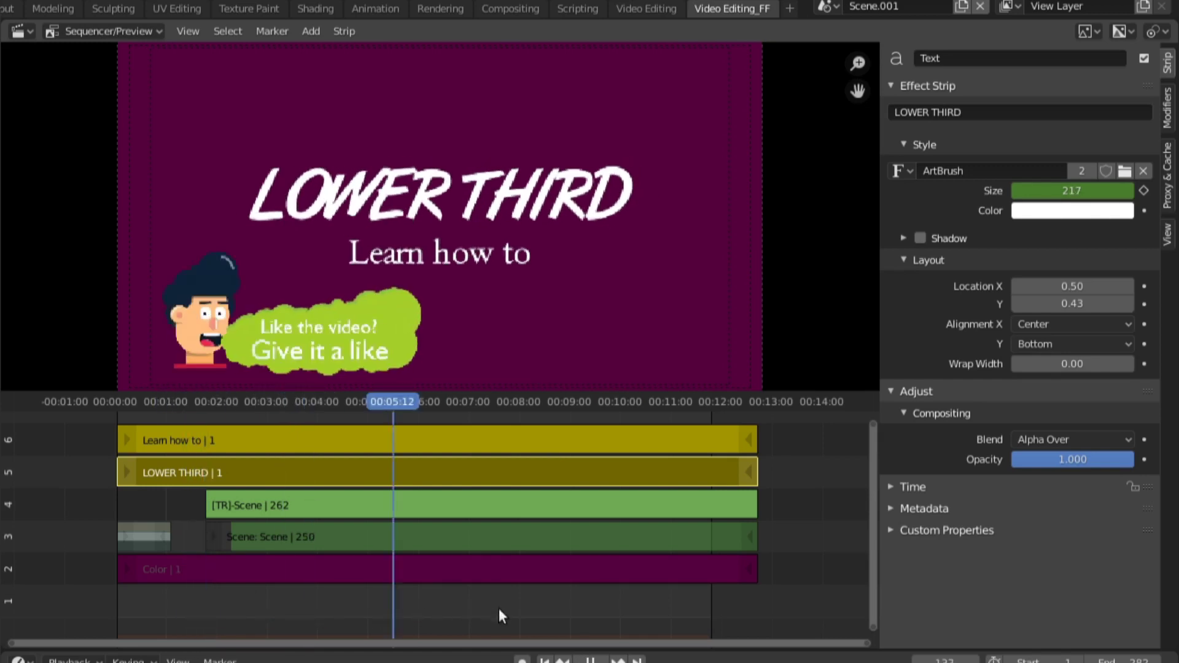
key(space)
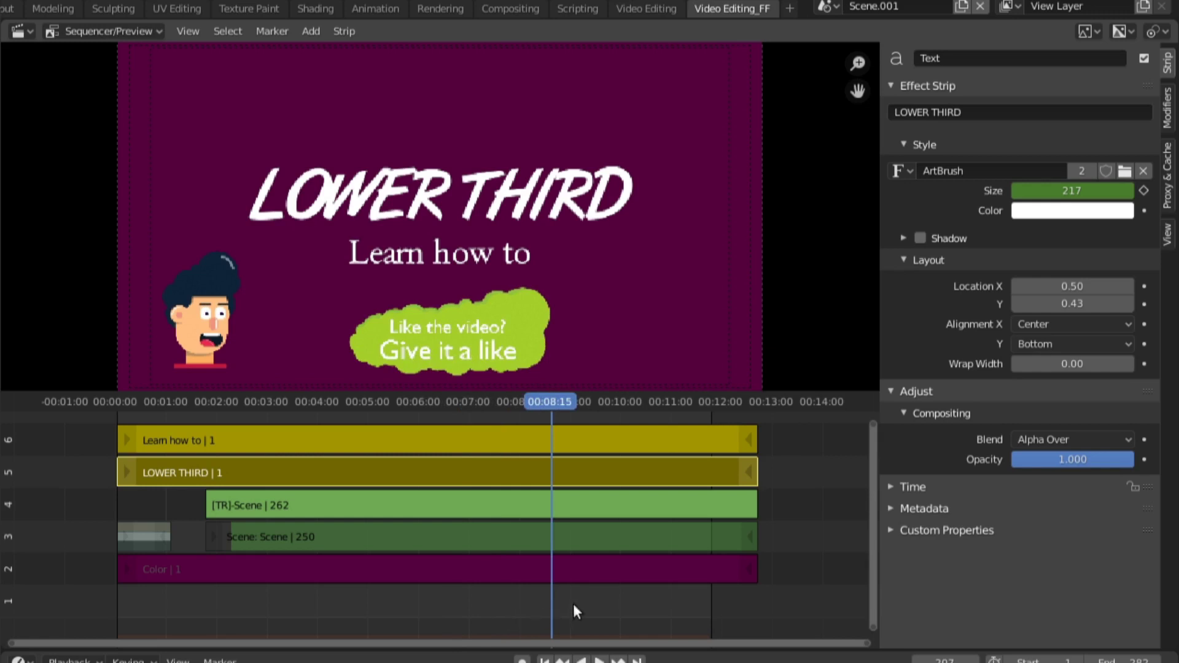
Inspect the contents of the MASK meta strip at the start of channel 3 and replay the sequence
drag(572, 603, 142, 508)
click(142, 529)
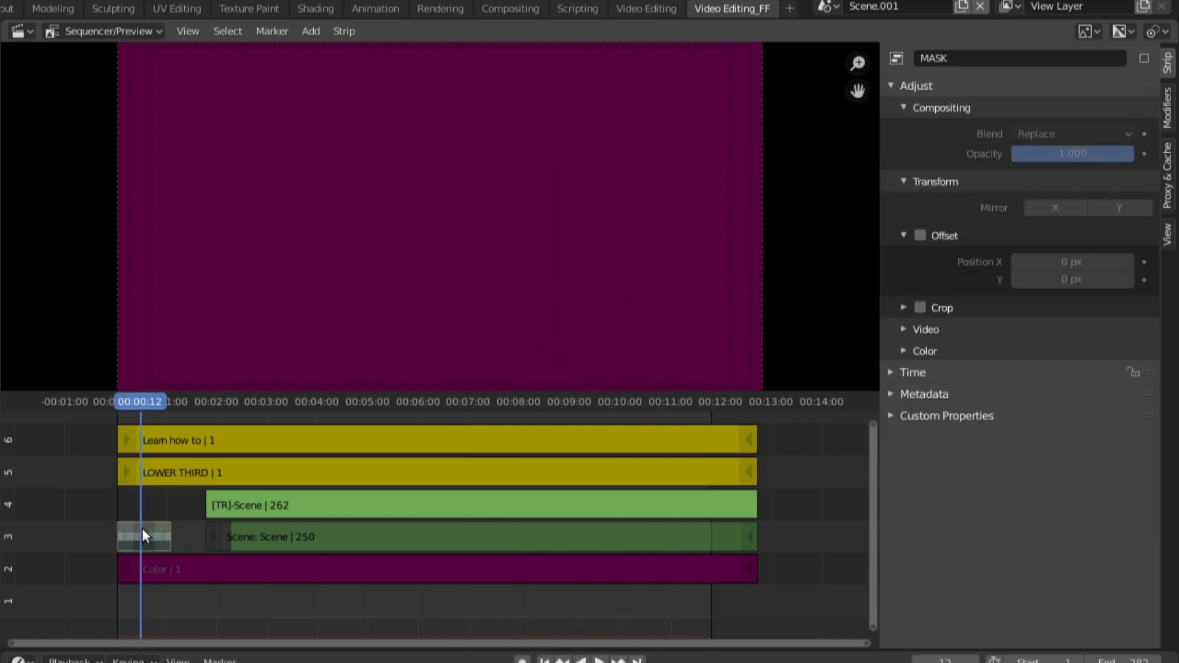
key(Tab)
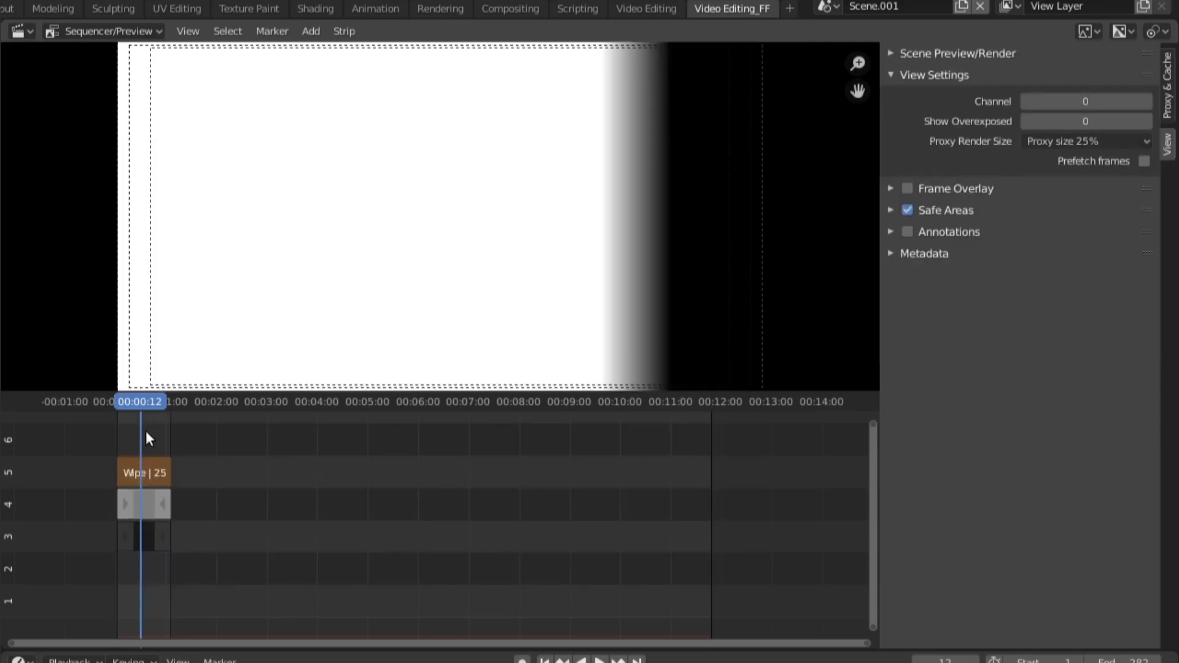
key(Tab)
key(space)
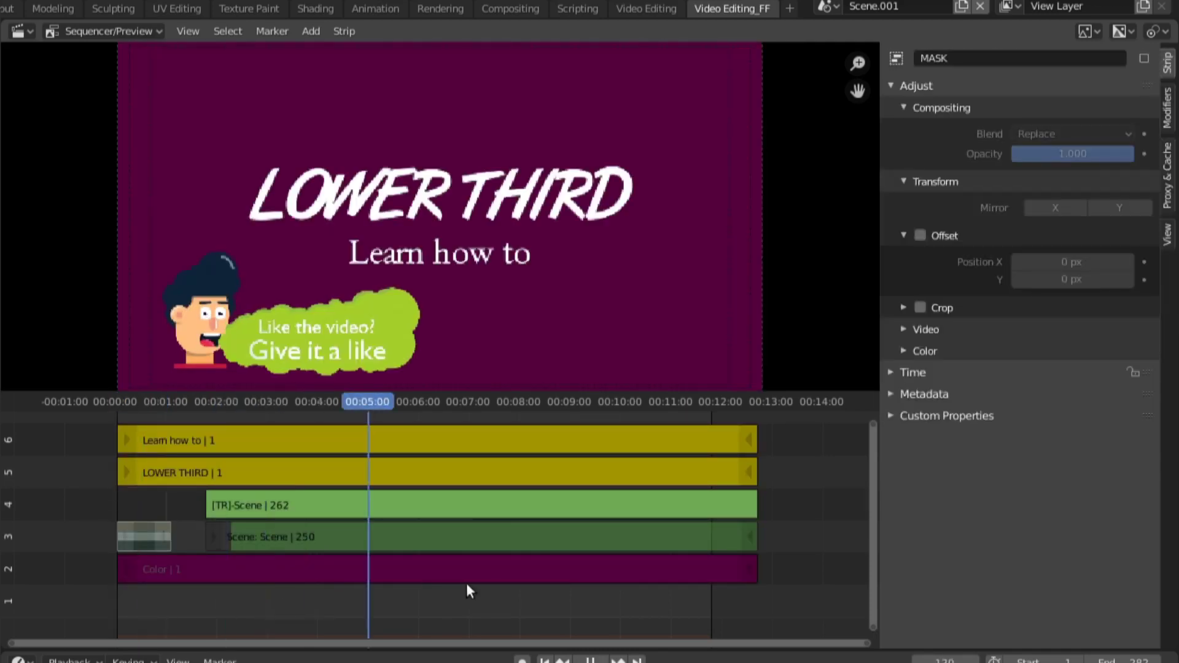
key(space)
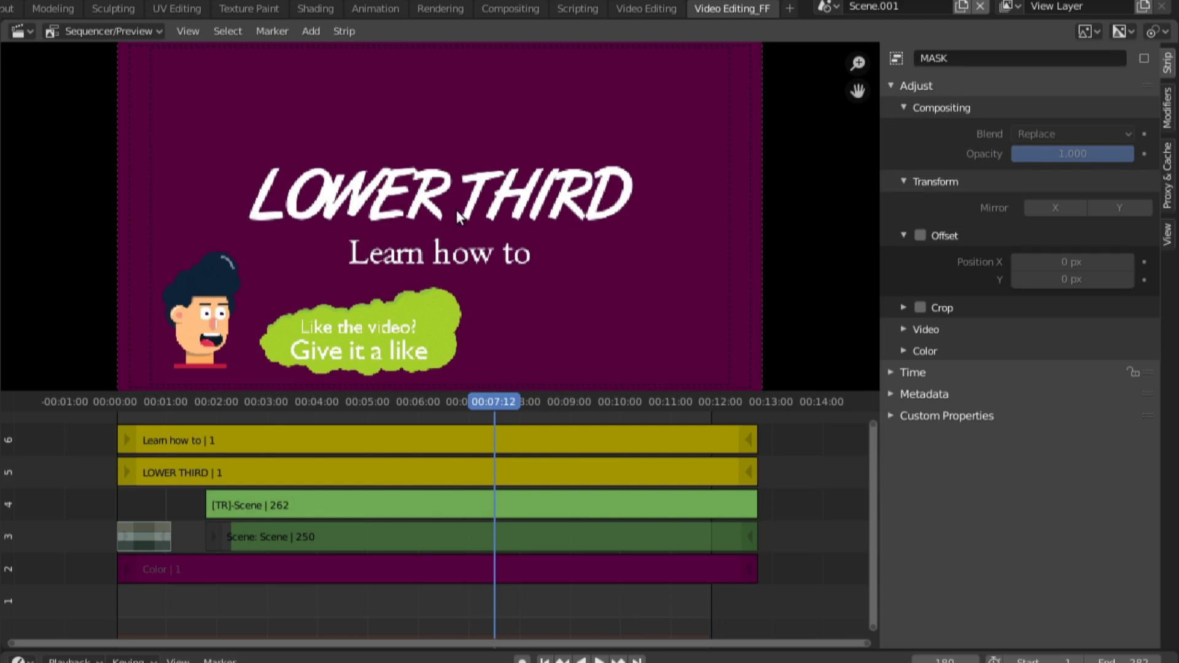
Switch to the scene referenced by the scene strip on channel 3 and rename it Scene_Animation
click(323, 508)
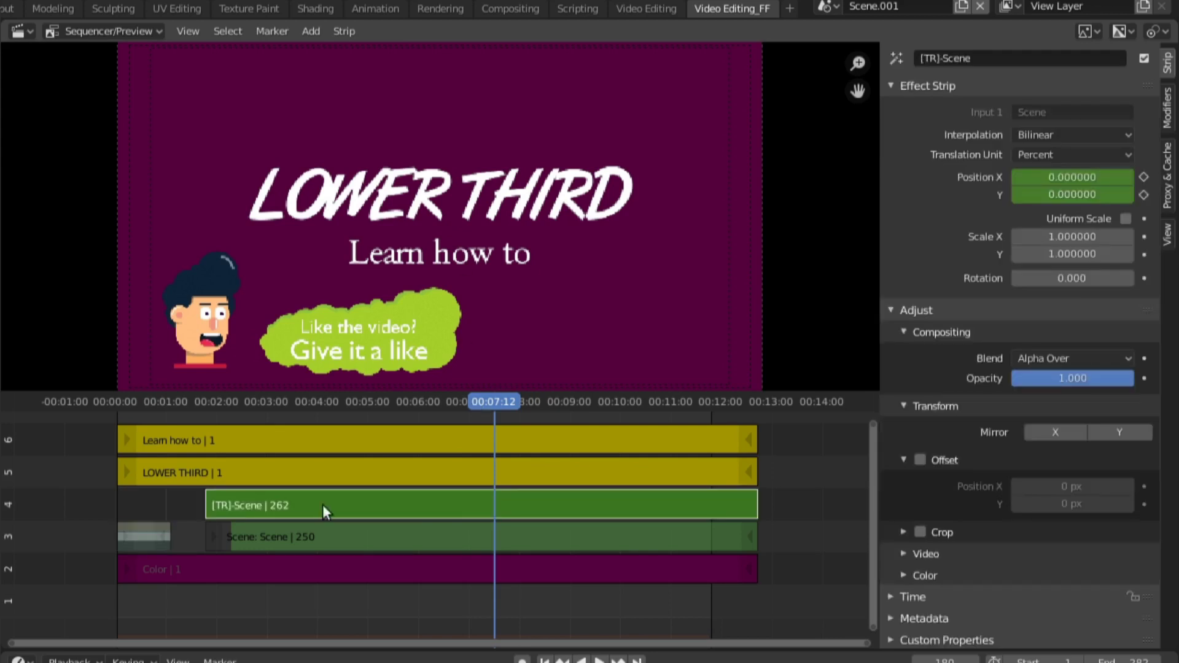
click(376, 537)
key(shift+a)
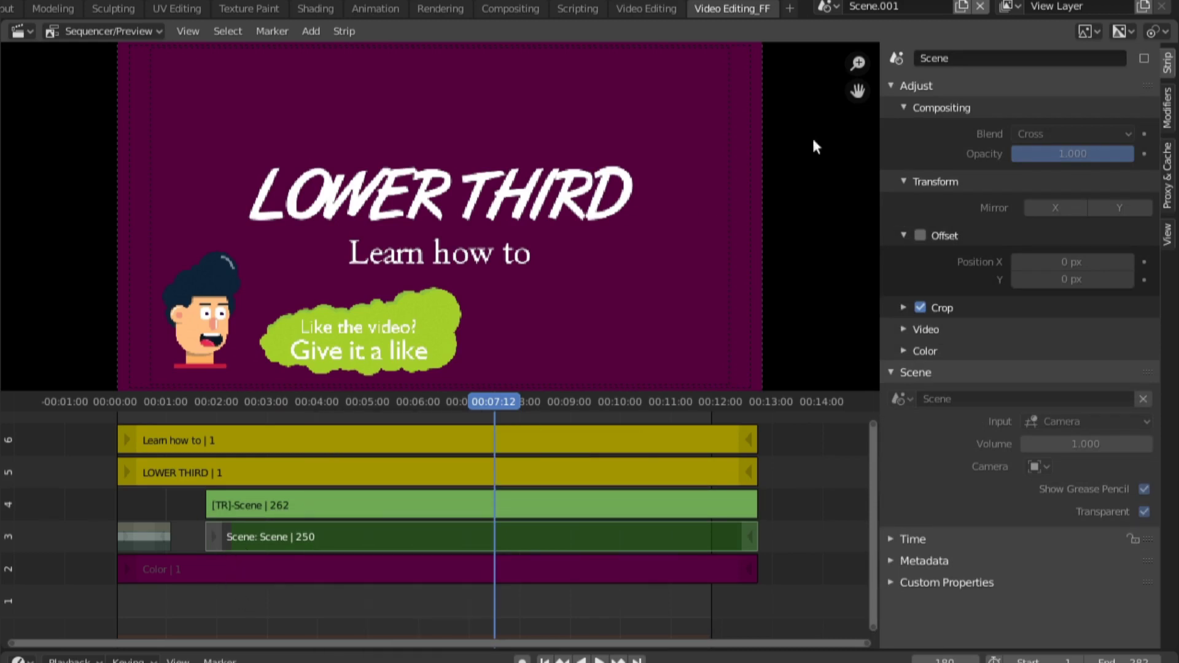
click(836, 6)
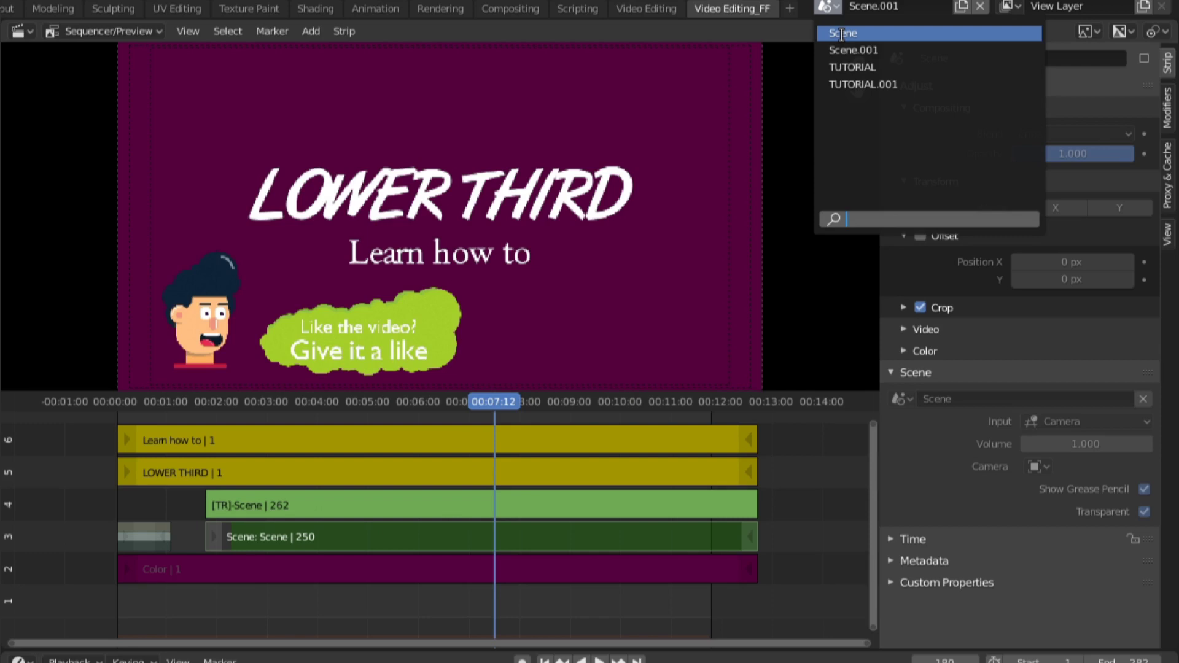
click(841, 33)
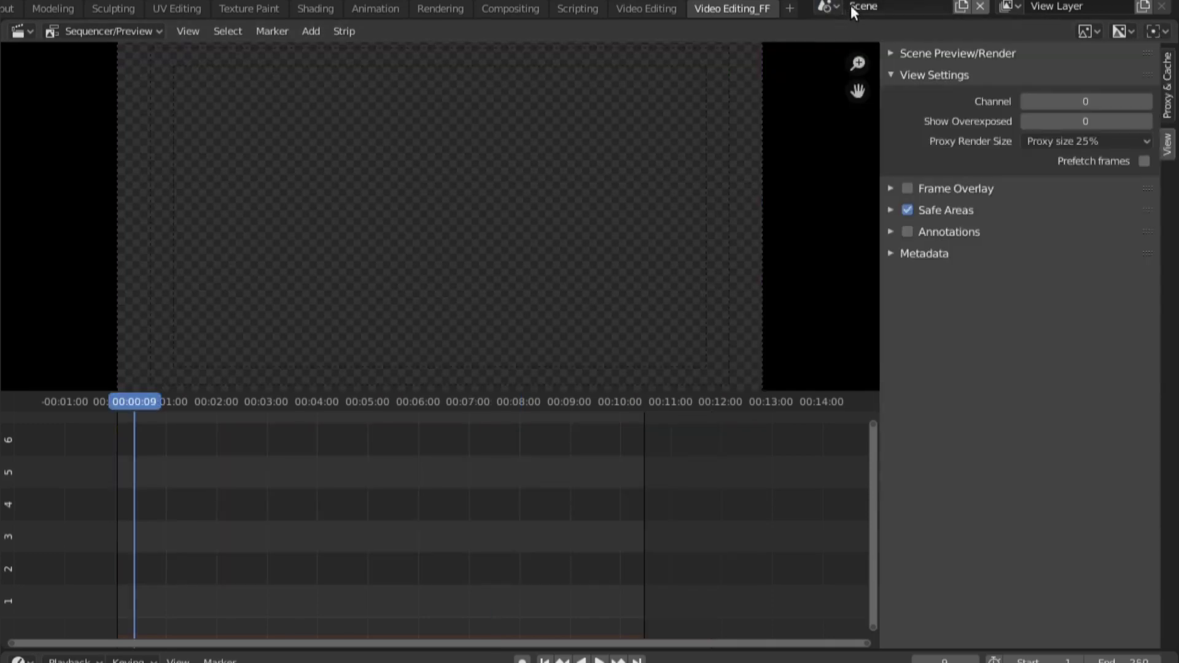
click(875, 7)
text(_animation)
key(Return)
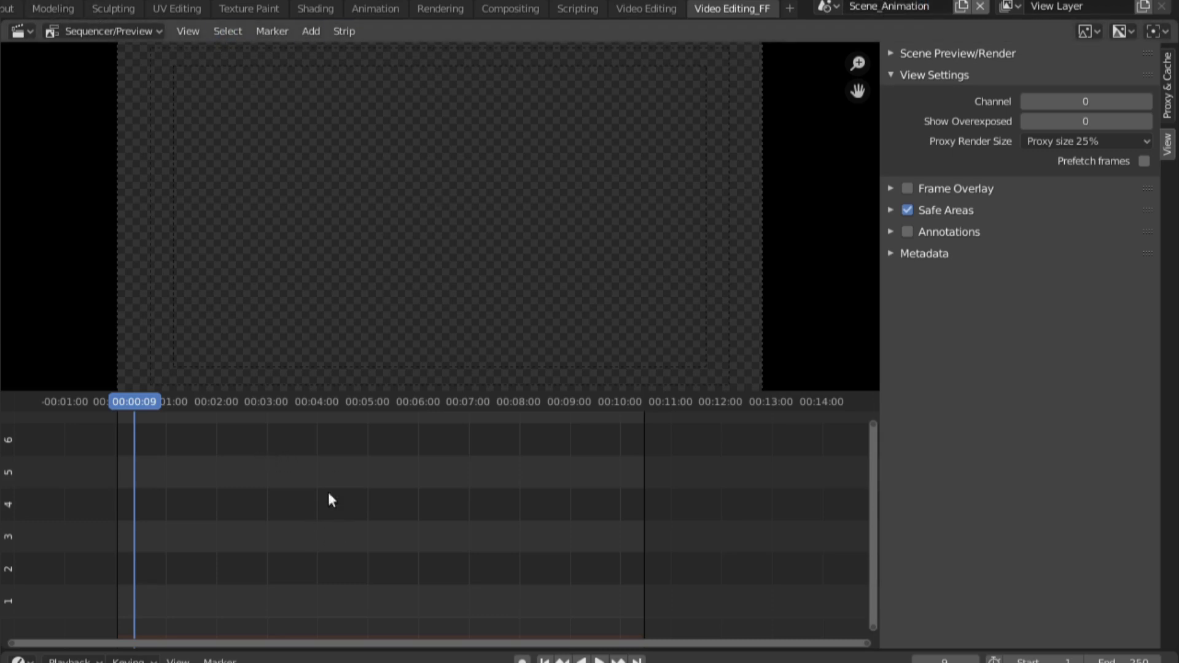
Check which scenes can be added as strips inside Scene_Animation and switch back to Scene.001
key(shift+a)
mouse_move(303, 448)
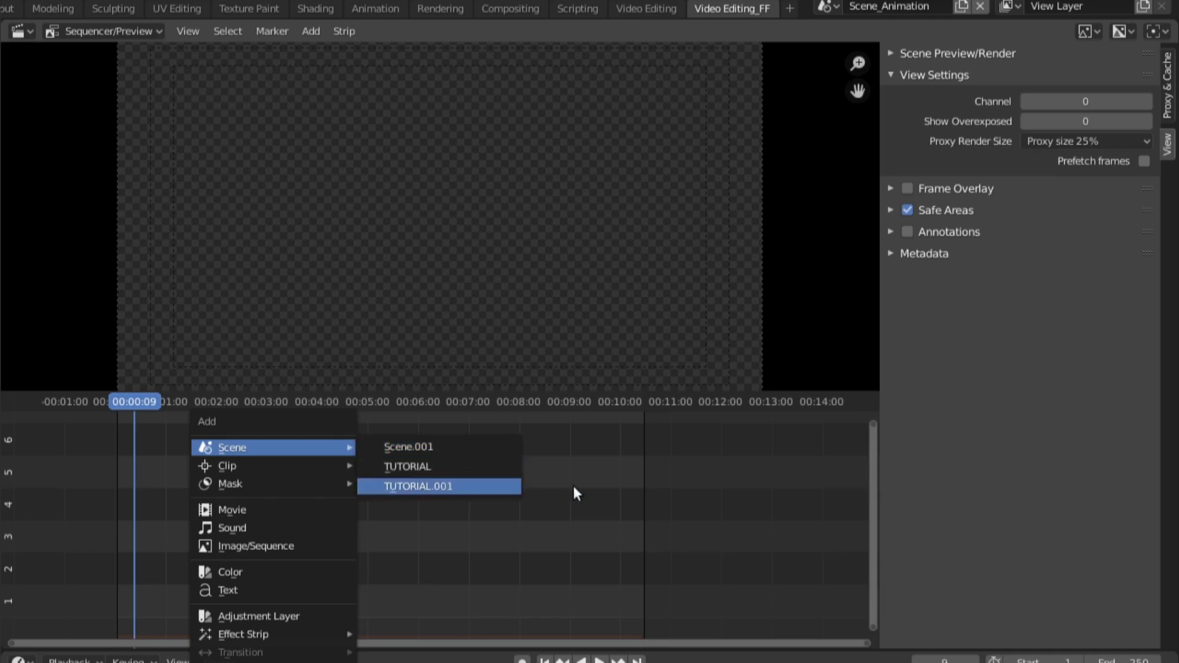
click(826, 6)
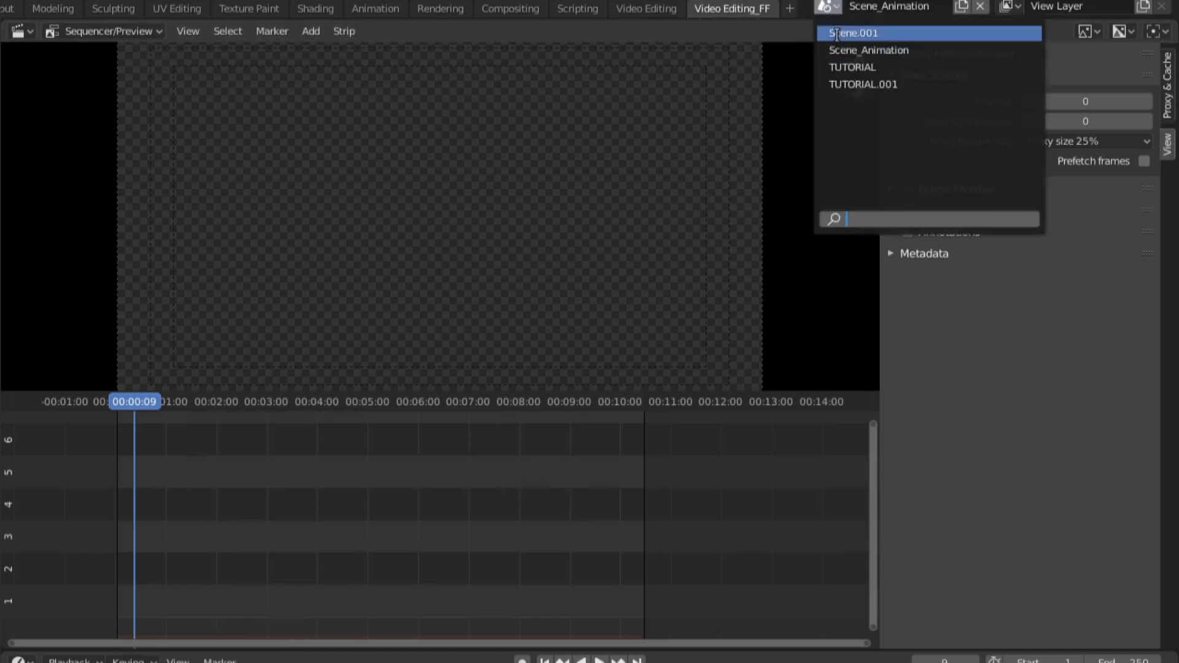
click(837, 33)
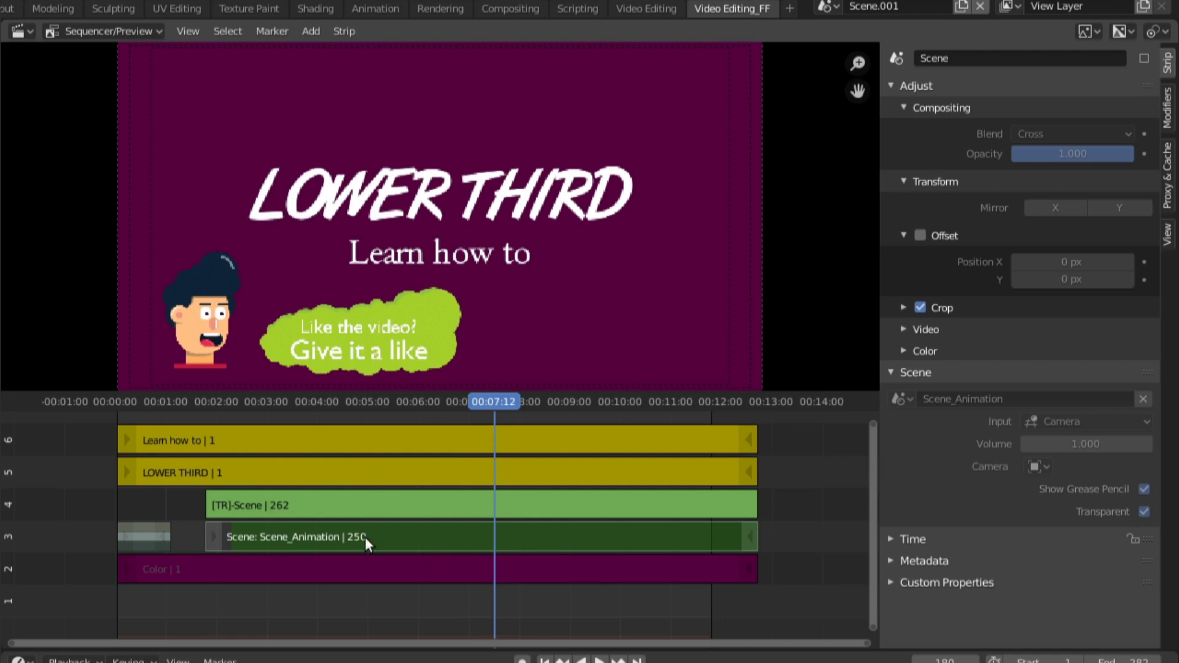
Check which scenes can be added as strips in Scene.001 and move the playhead to 00:03:08
key(shift+a)
mouse_move(336, 447)
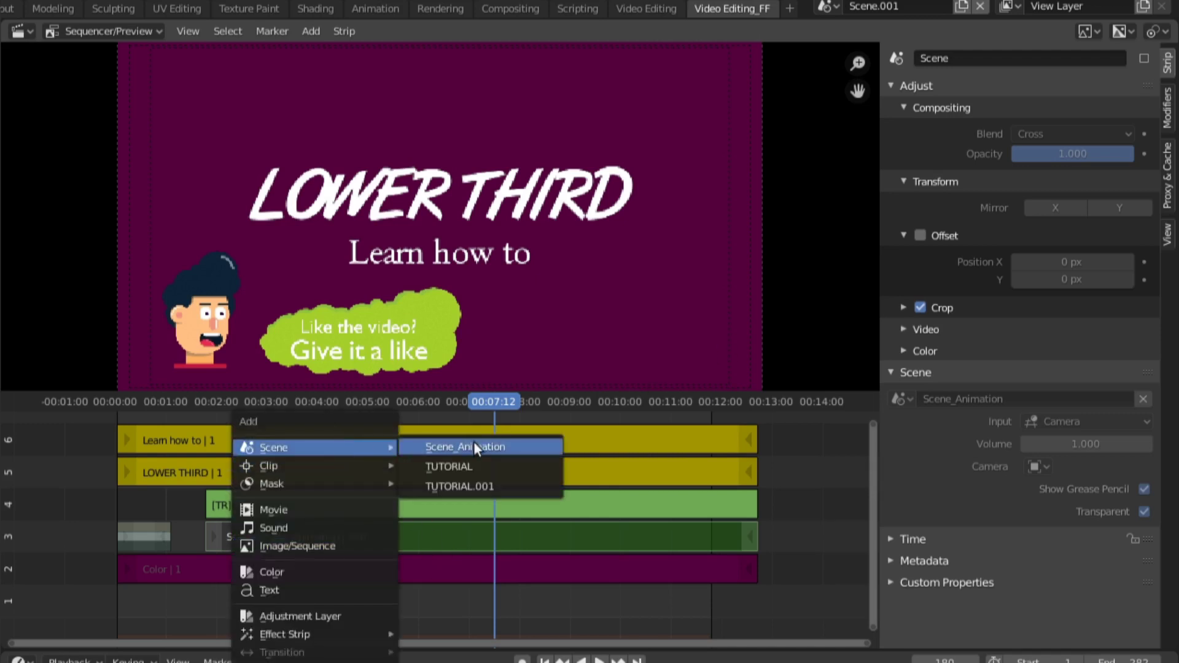
key(Escape)
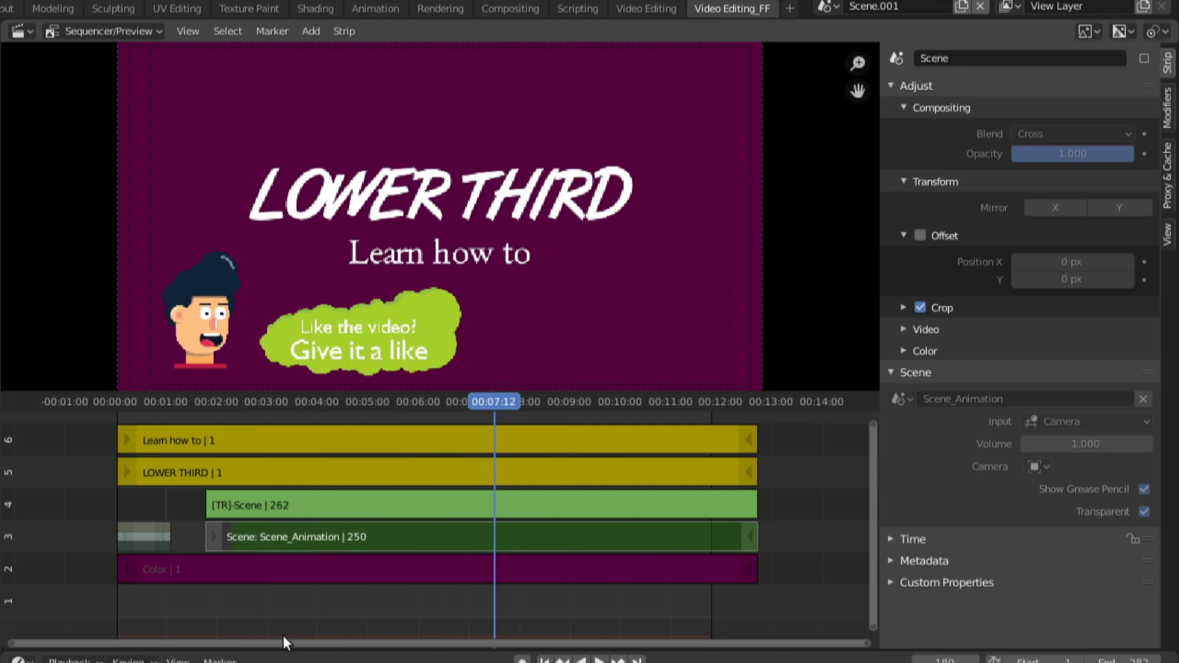
drag(282, 635, 283, 605)
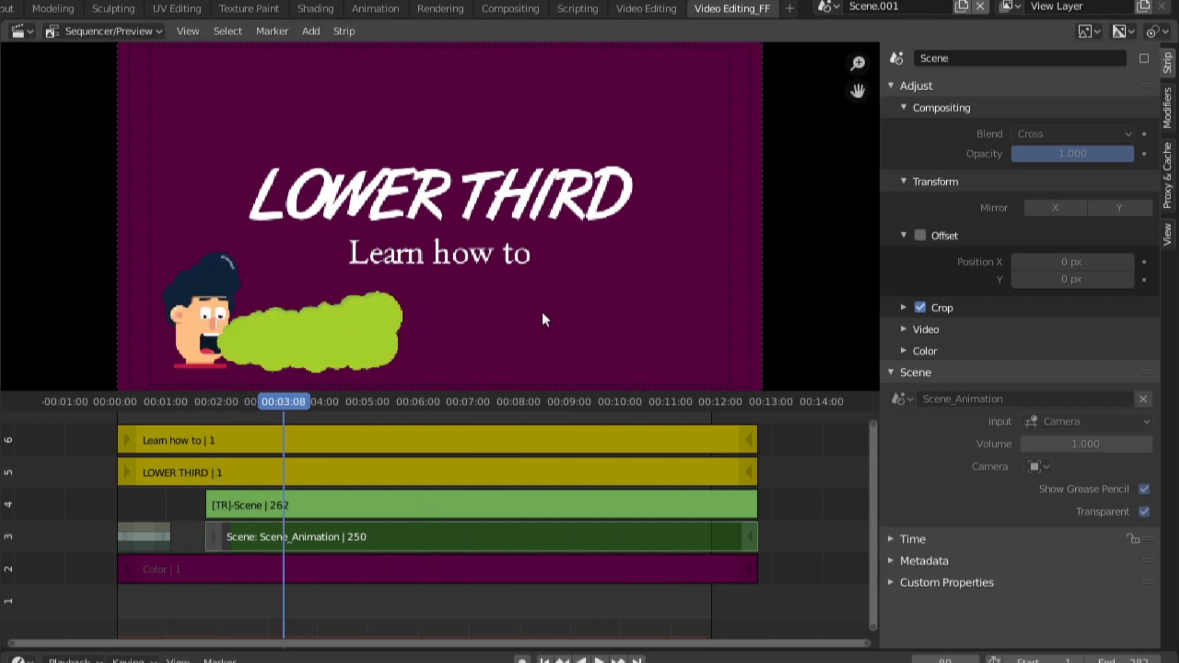
In the Video Editing workspace, split the preview area into a preview and a 3D viewport, and narrow the properties area
click(647, 10)
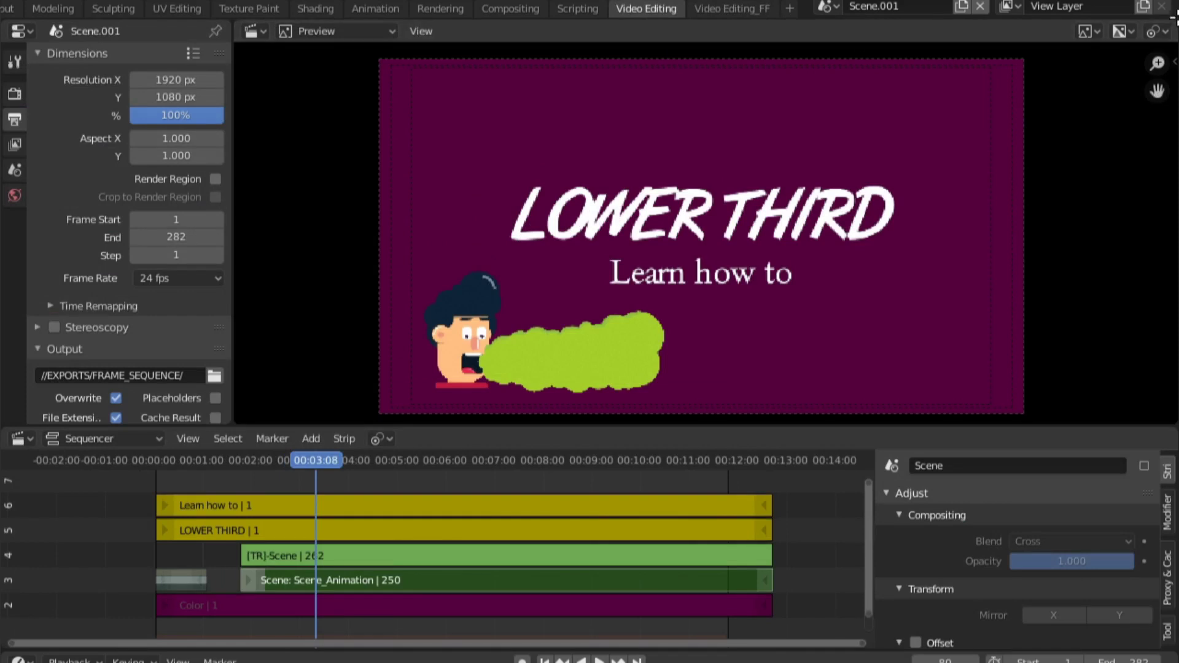
drag(1174, 18, 586, 196)
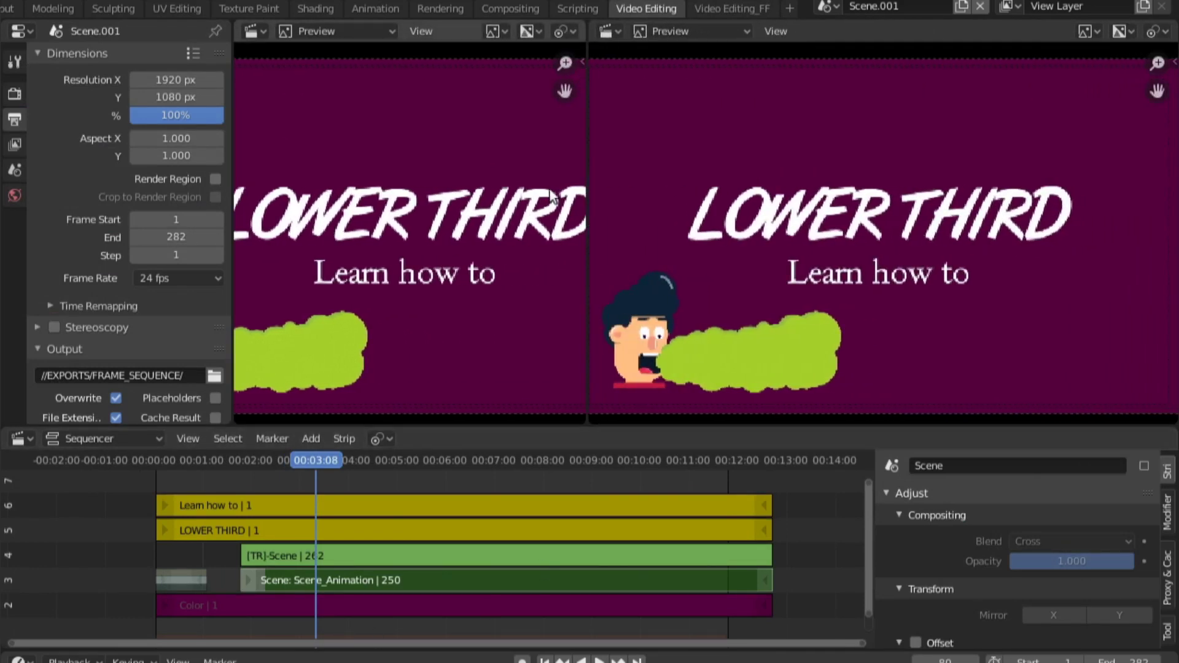
click(611, 30)
click(595, 100)
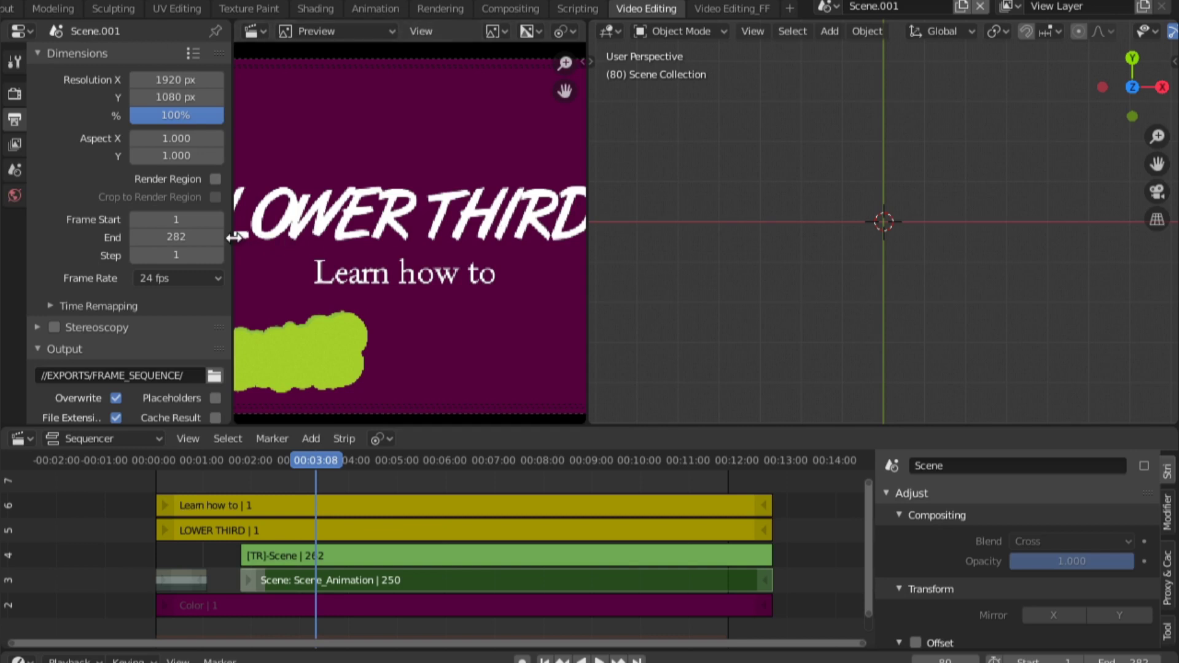
drag(233, 238, 70, 241)
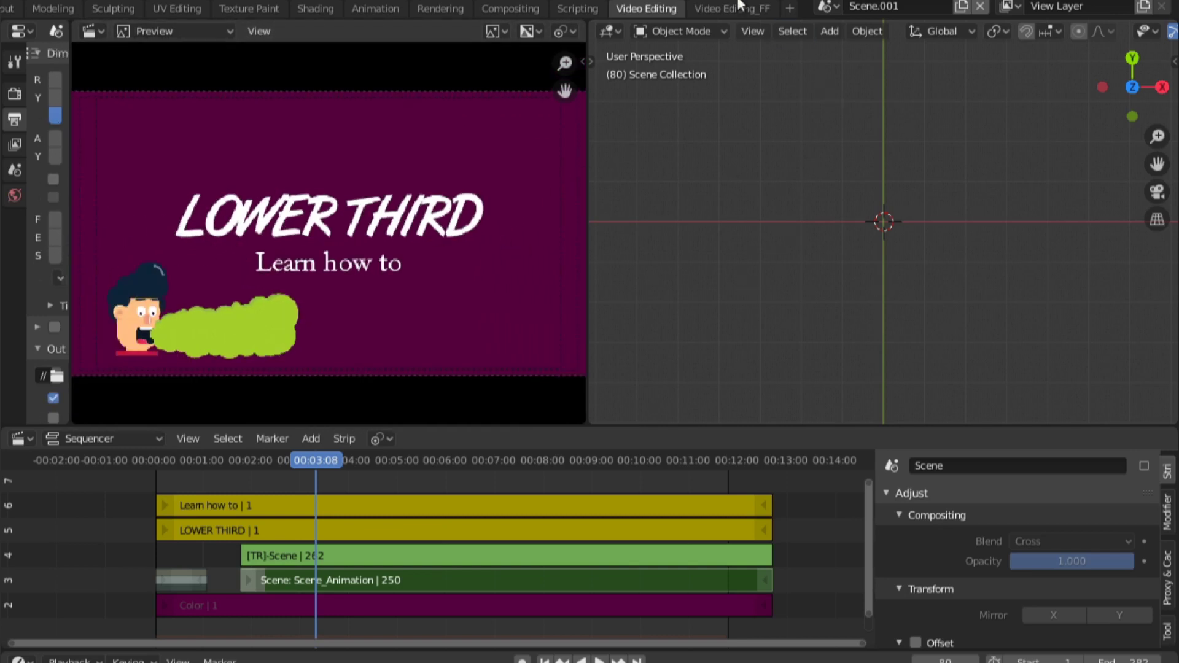
Switch to the TUTORIAL.001 scene and show its lower-third objects through the camera in the 3D viewport
click(821, 10)
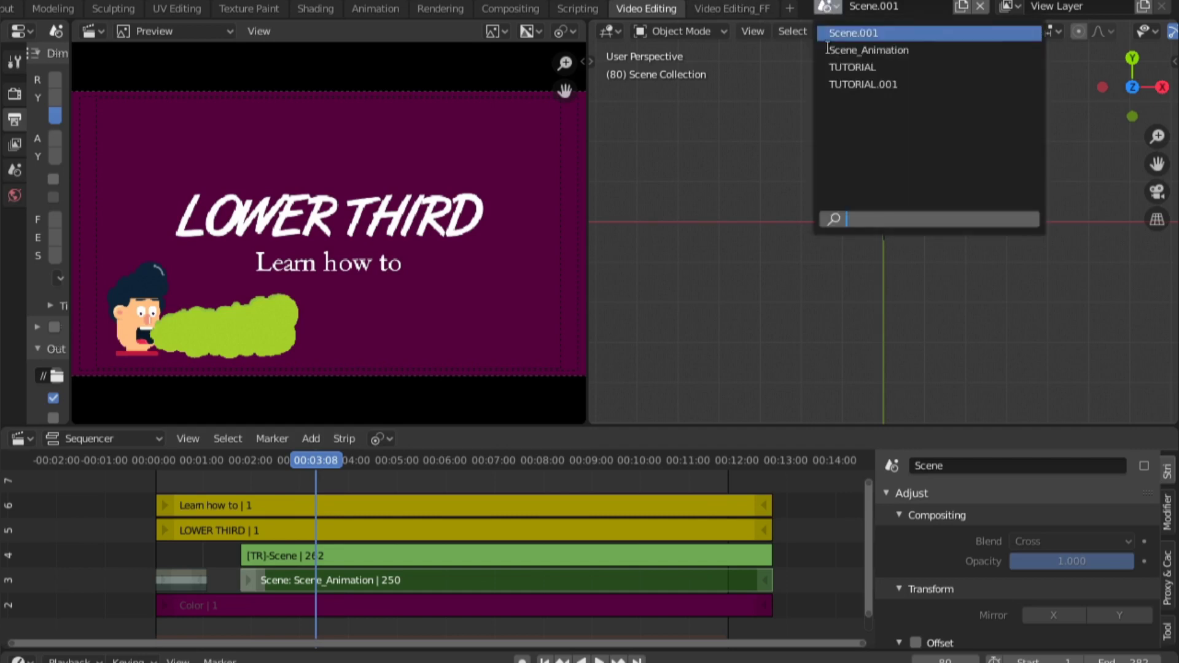
click(894, 84)
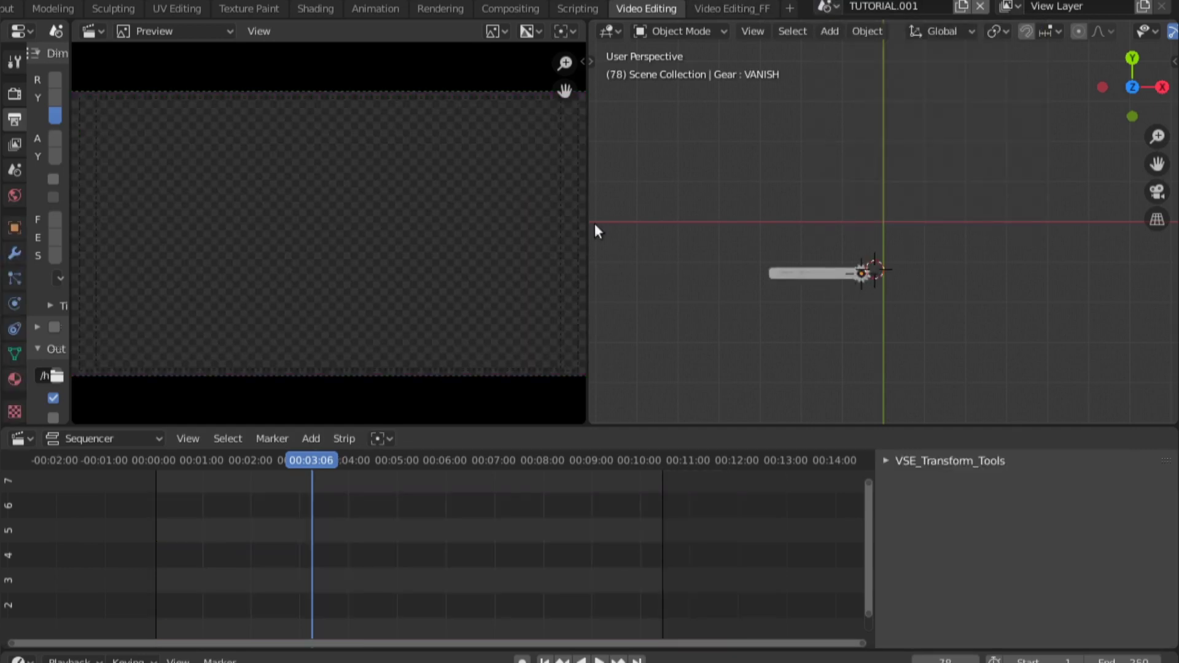
key(KP_0)
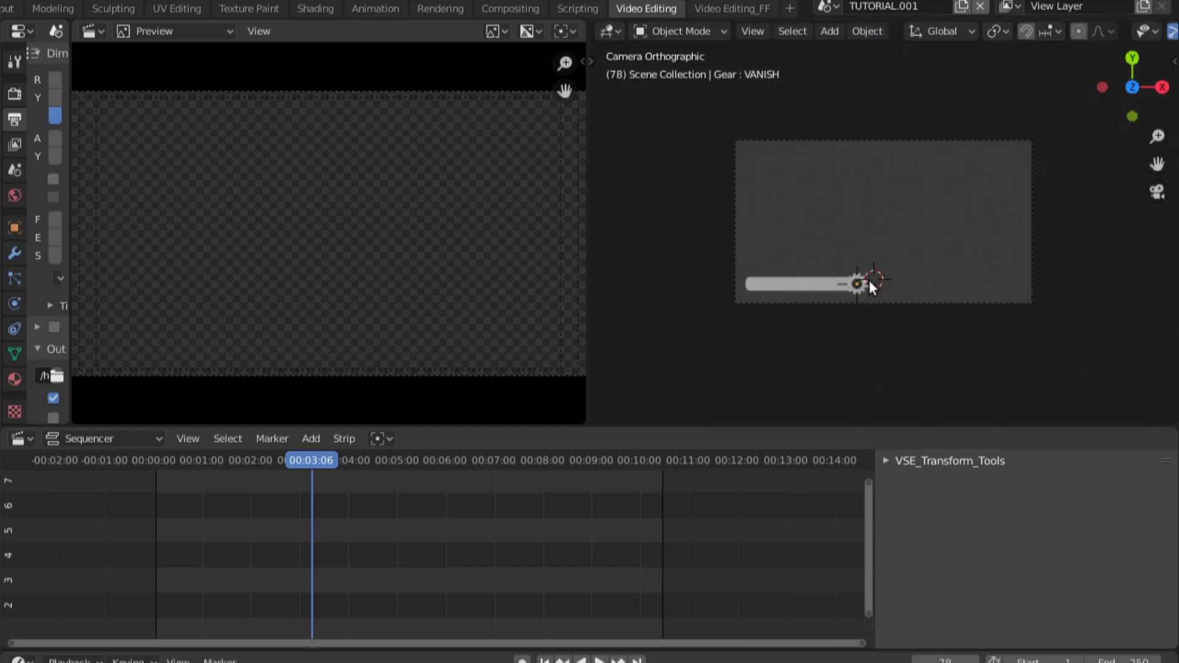
scroll(859, 290, up, 5)
Move the playhead to 00:00:20 and set the 3D viewport to Material Preview shading
mouse_move(282, 518)
mouse_down()
mouse_move(189, 528)
mouse_move(330, 524)
mouse_move(257, 560)
mouse_move(173, 571)
mouse_move(286, 563)
mouse_move(161, 583)
mouse_move(278, 586)
mouse_move(144, 591)
mouse_move(290, 585)
mouse_move(83, 604)
mouse_move(280, 596)
mouse_move(195, 595)
mouse_up()
scroll(859, 185, down, 5)
click(1126, 31)
Create a linked copy of the TUTORIAL.001 scene as TUTORIAL.002
key(shift+a)
mouse_move(275, 448)
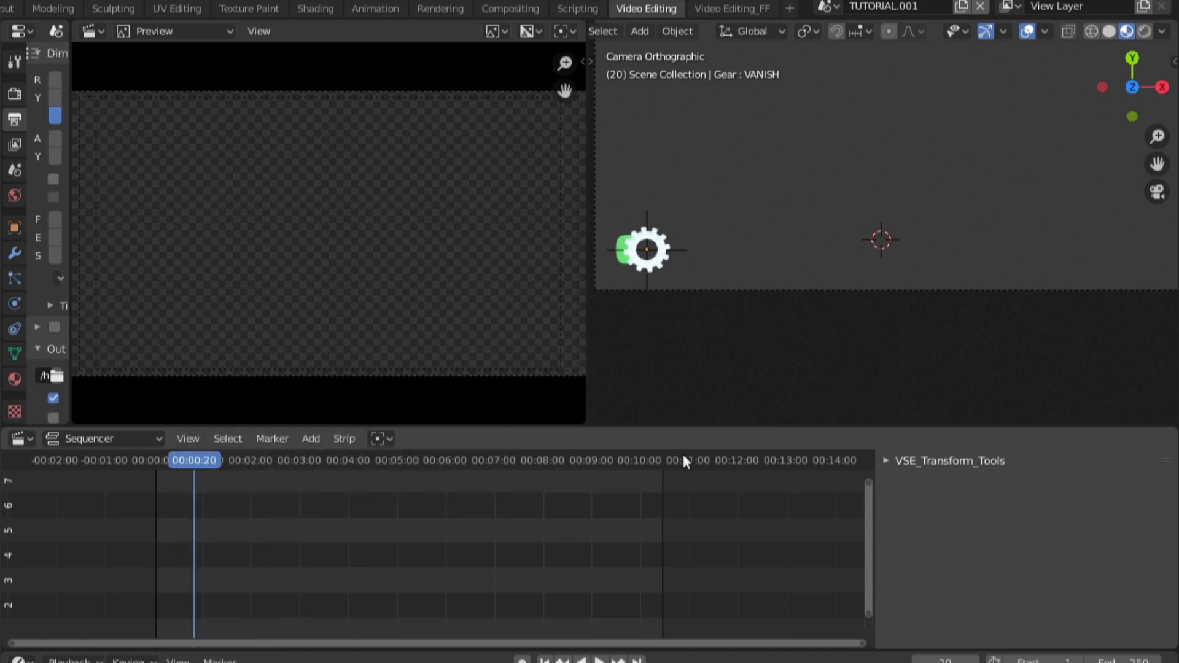
click(961, 6)
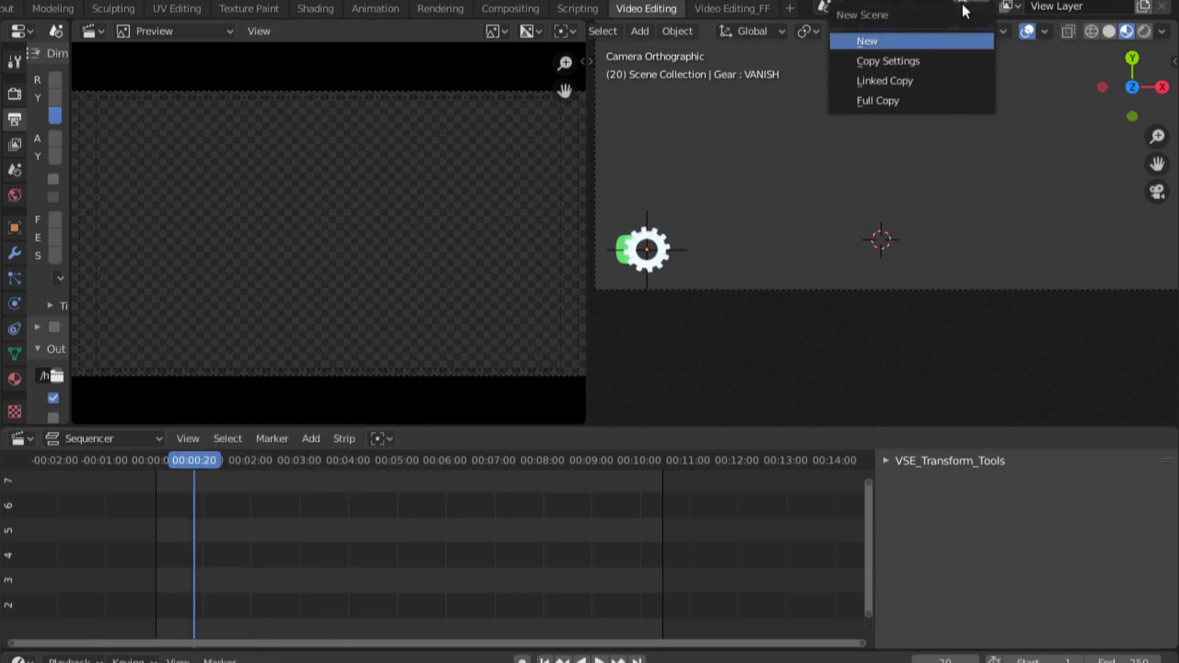
click(903, 81)
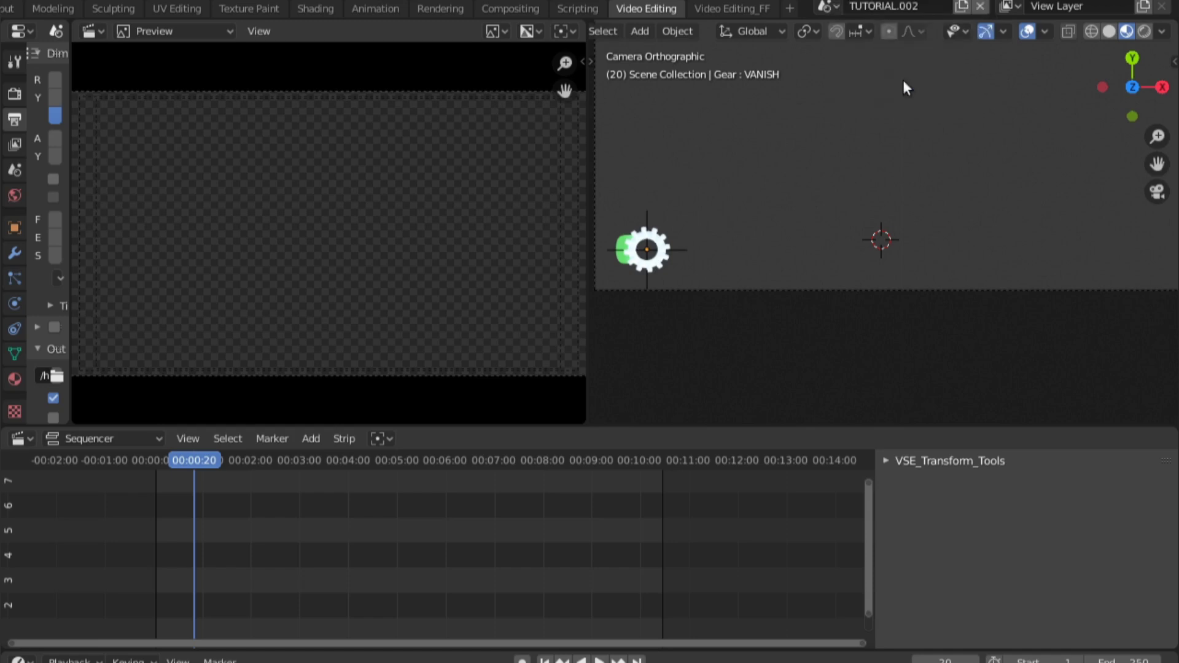
Add the TUTORIAL.001 scene as a strip in the TUTORIAL.002 sequencer, starting at frame 1
key(shift+Left)
key(shift+a)
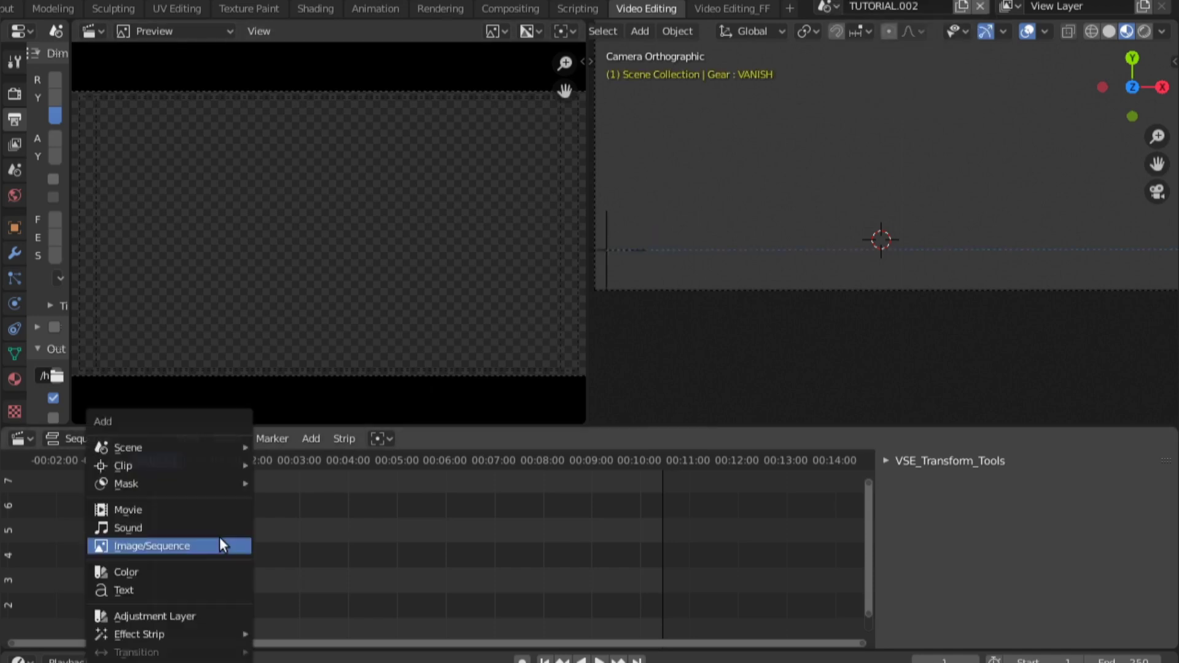
mouse_move(190, 447)
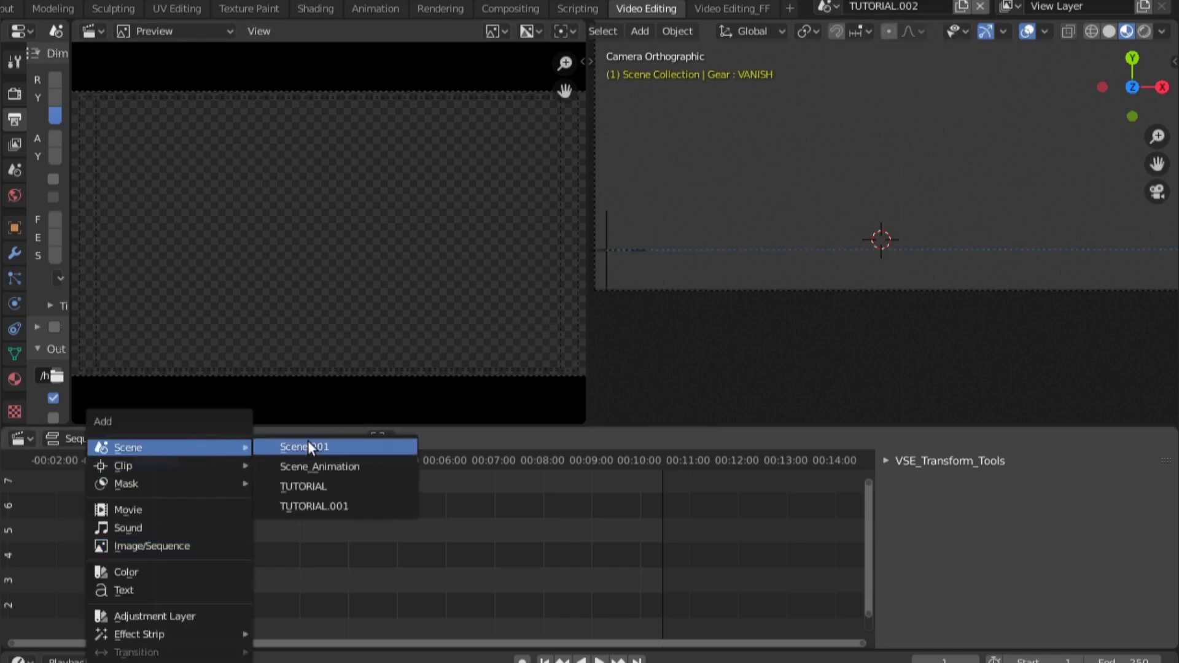
click(339, 507)
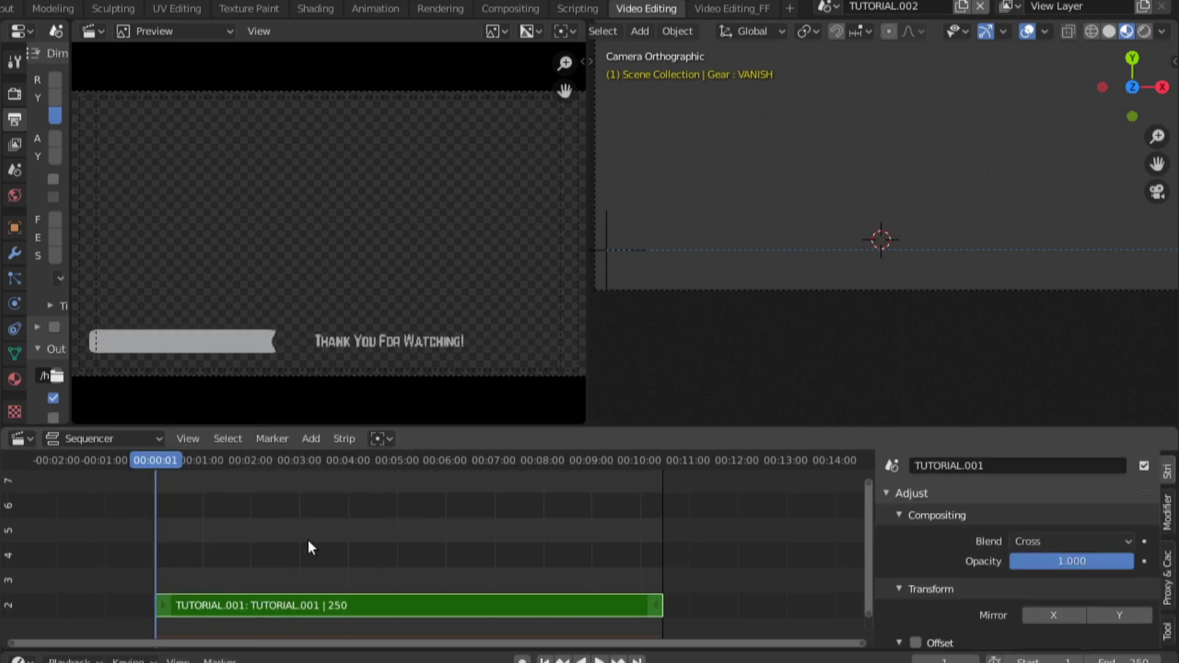
Move the playhead to 00:01:22 and scale the gear down slightly in the 3D viewport
mouse_move(241, 550)
mouse_down()
mouse_move(308, 546)
mouse_move(217, 550)
mouse_move(284, 547)
mouse_move(246, 550)
mouse_up()
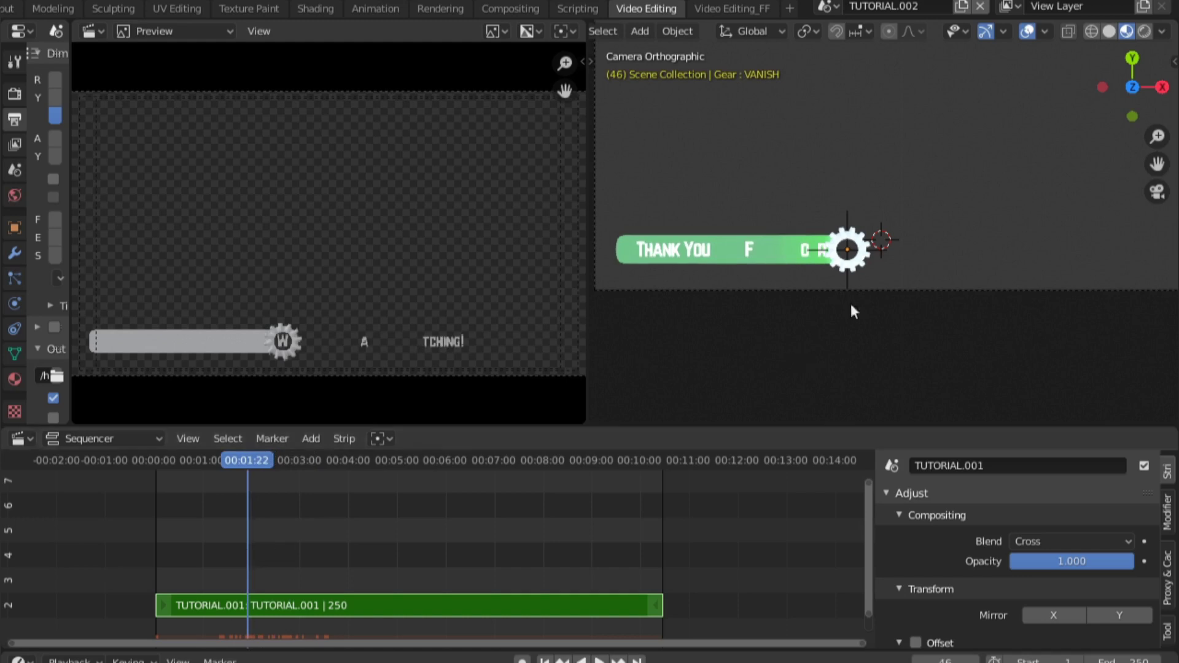
key(s)
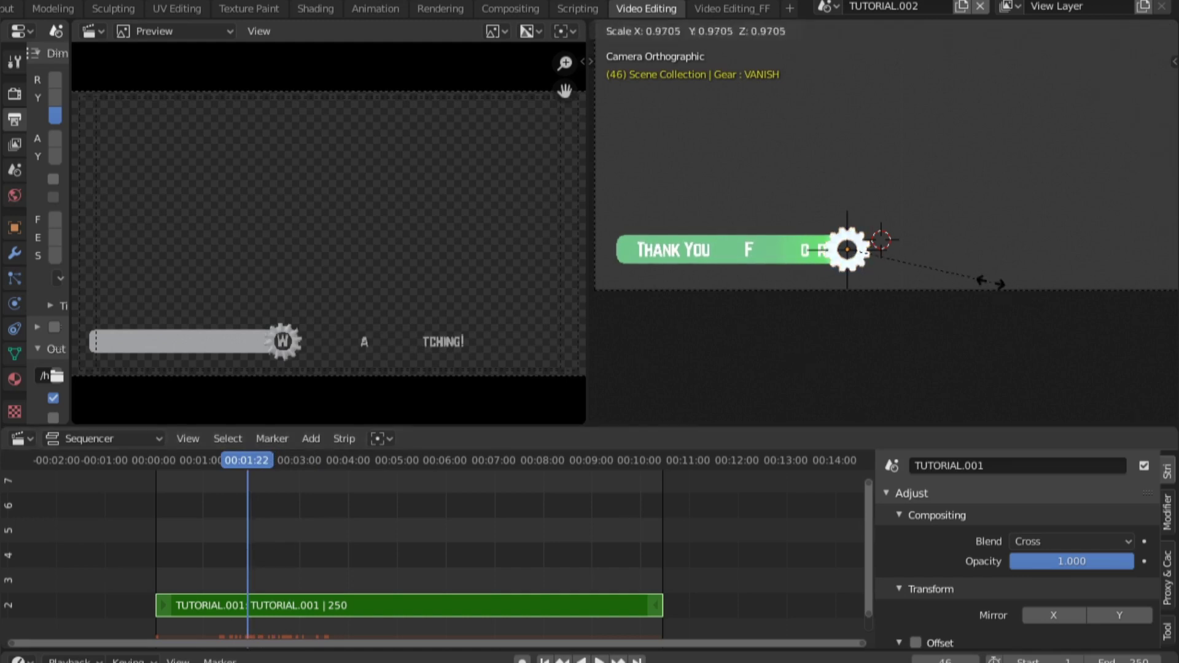
click(955, 276)
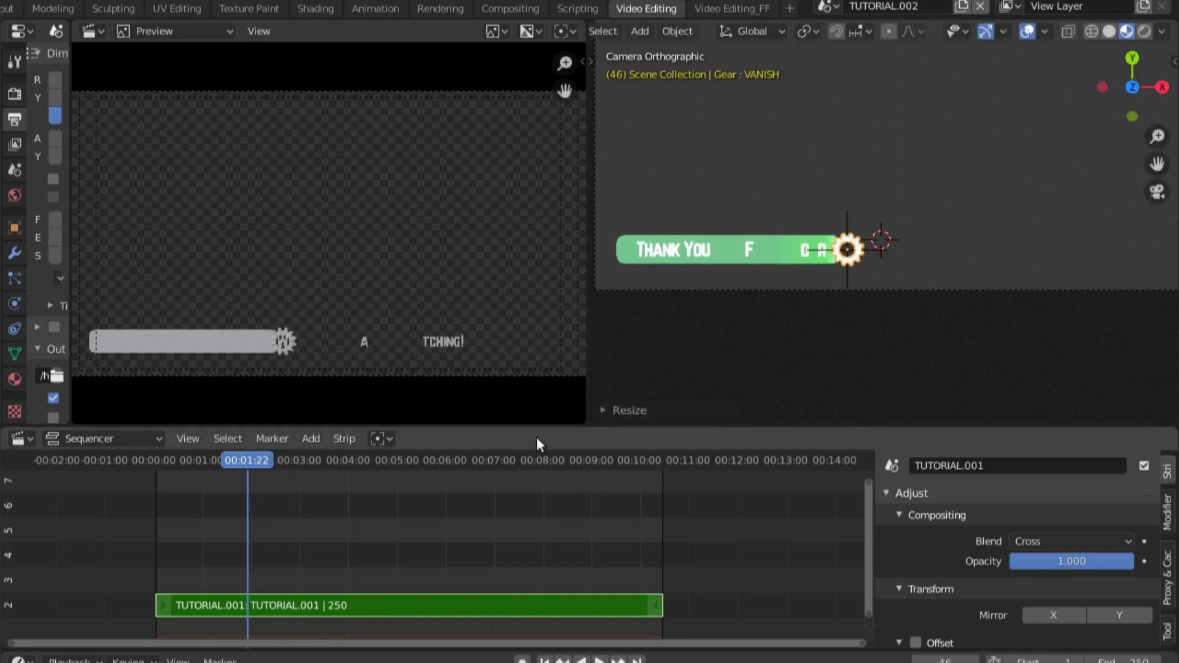
Stay in the TUTORIAL.002 scene, merge the 3D viewport back into the preview area, and move the playhead to 00:01:06
click(826, 6)
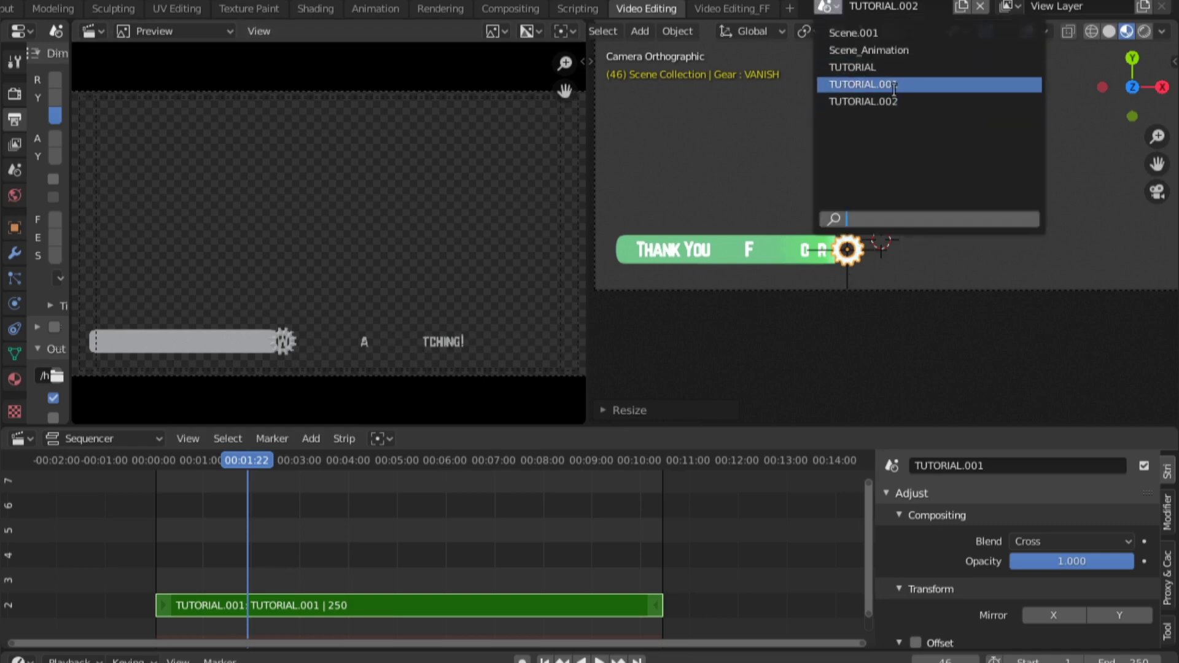
click(868, 102)
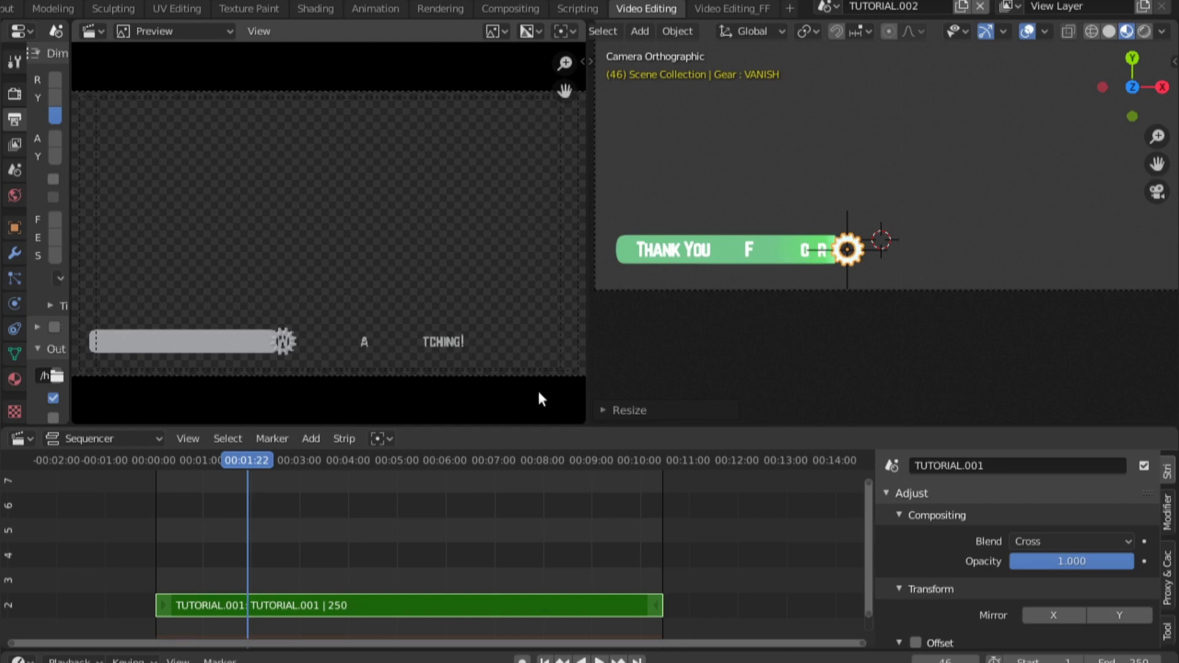
drag(584, 422, 793, 207)
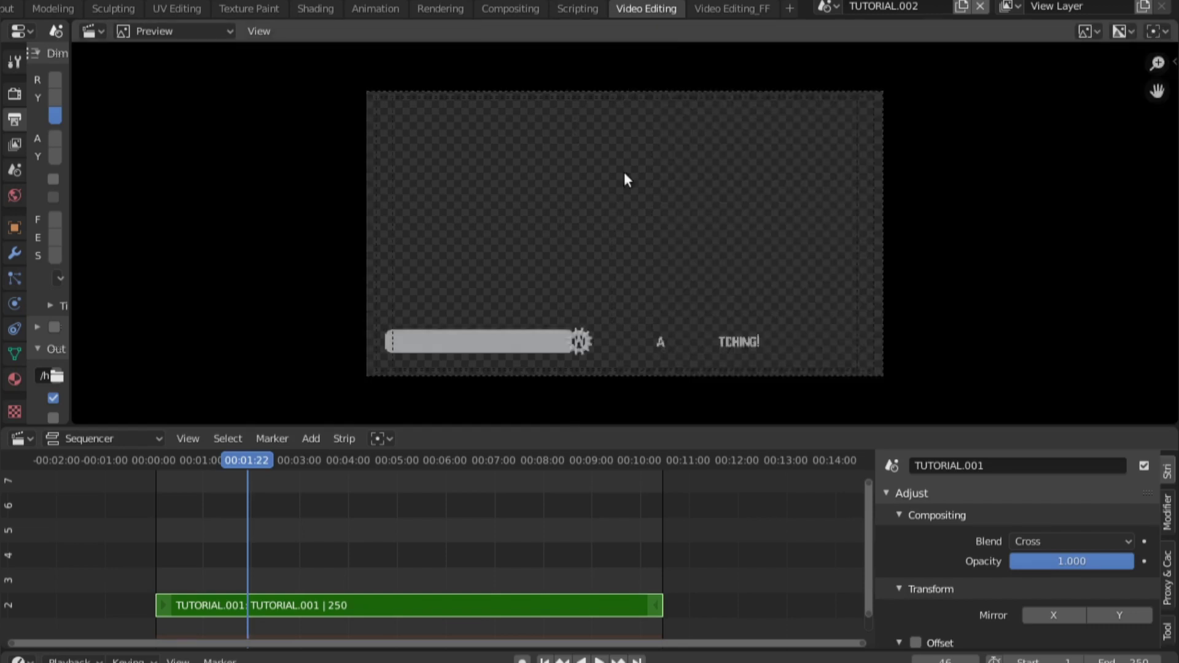
click(216, 536)
Switch to Scene.001 and move the playhead to 00:04:01 to show the animated head over the title
click(820, 6)
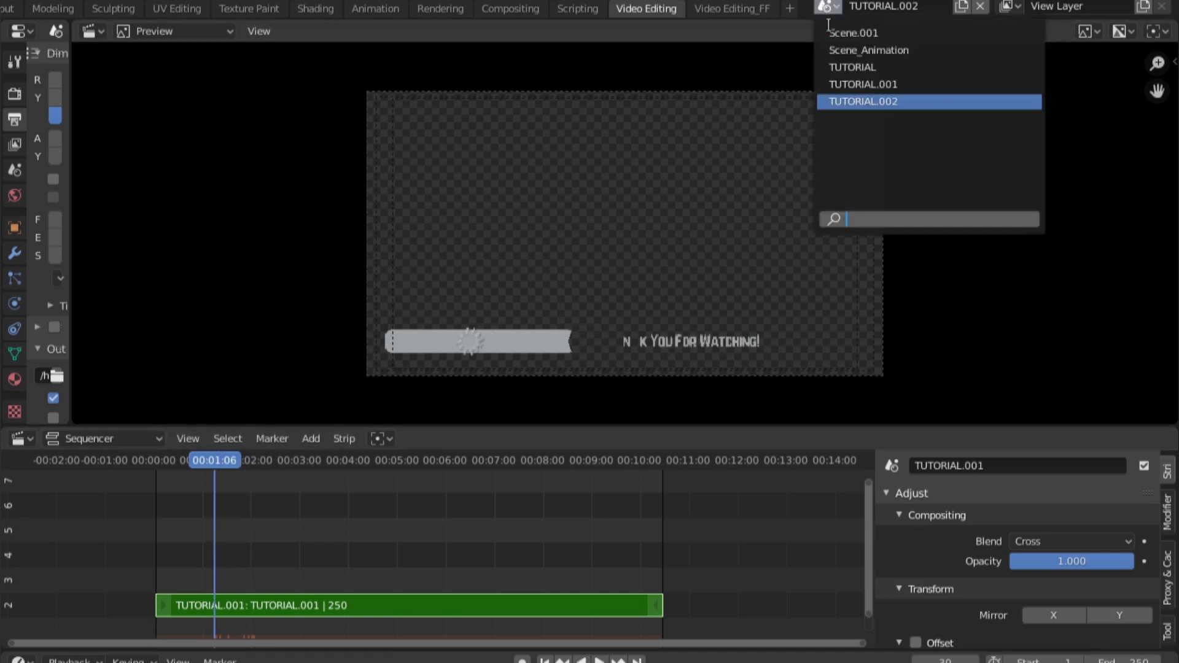
click(865, 29)
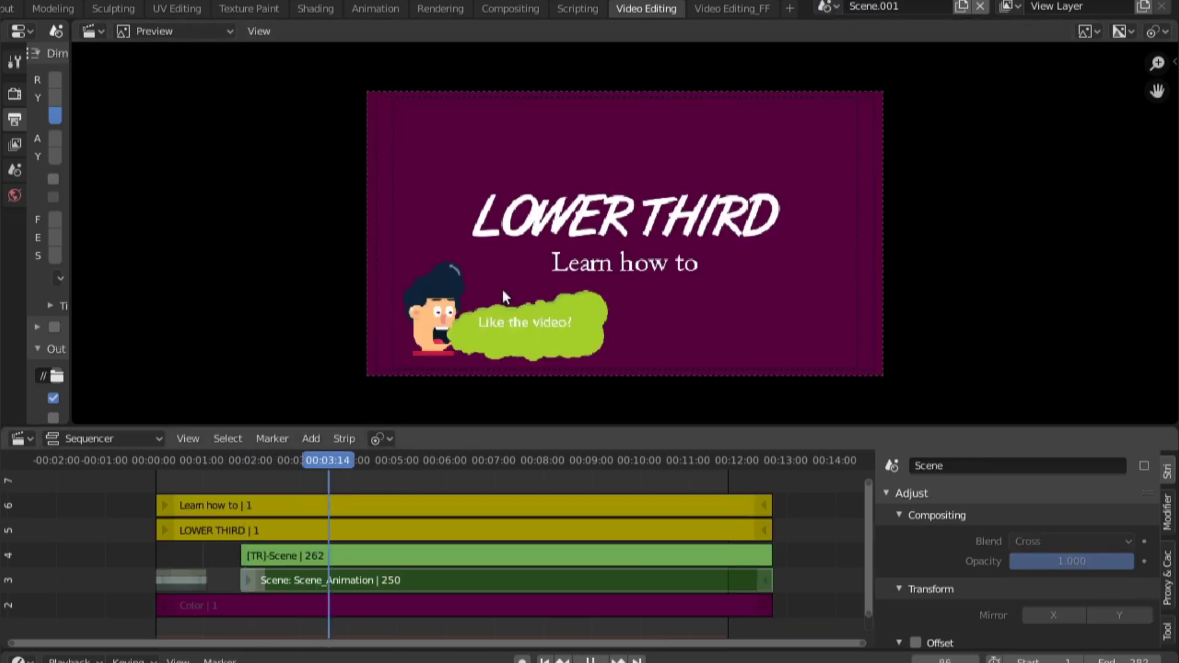
click(351, 556)
click(353, 574)
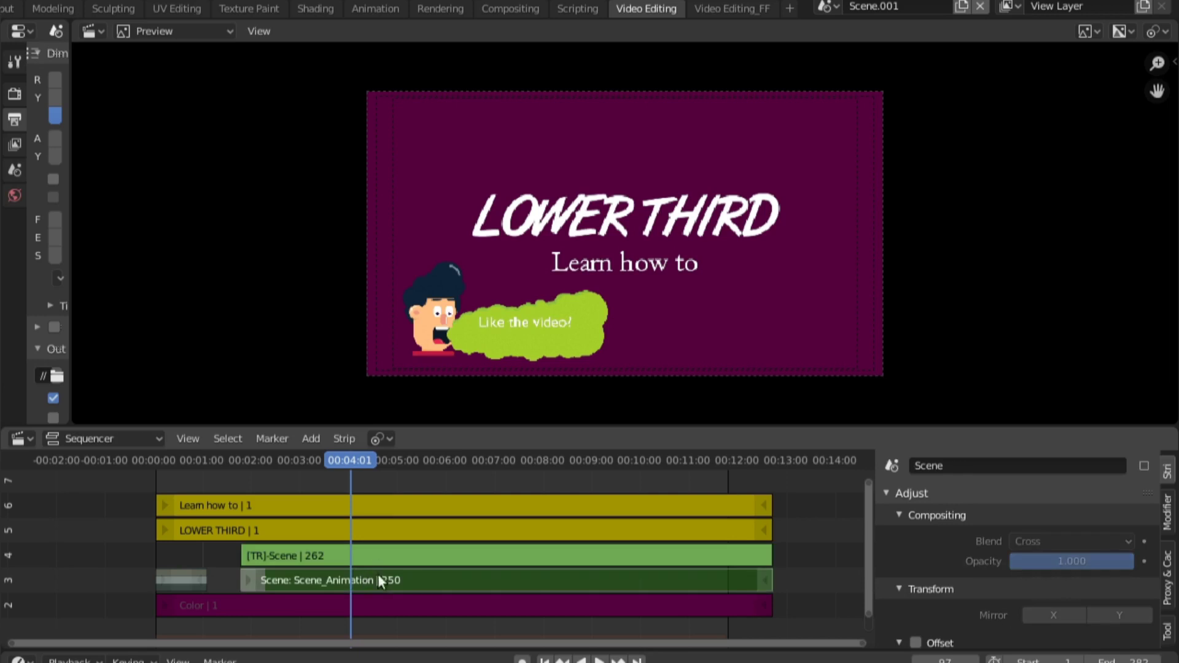
Switch to the Scene_Animation scene in the Layout workspace and view it through the camera
click(830, 8)
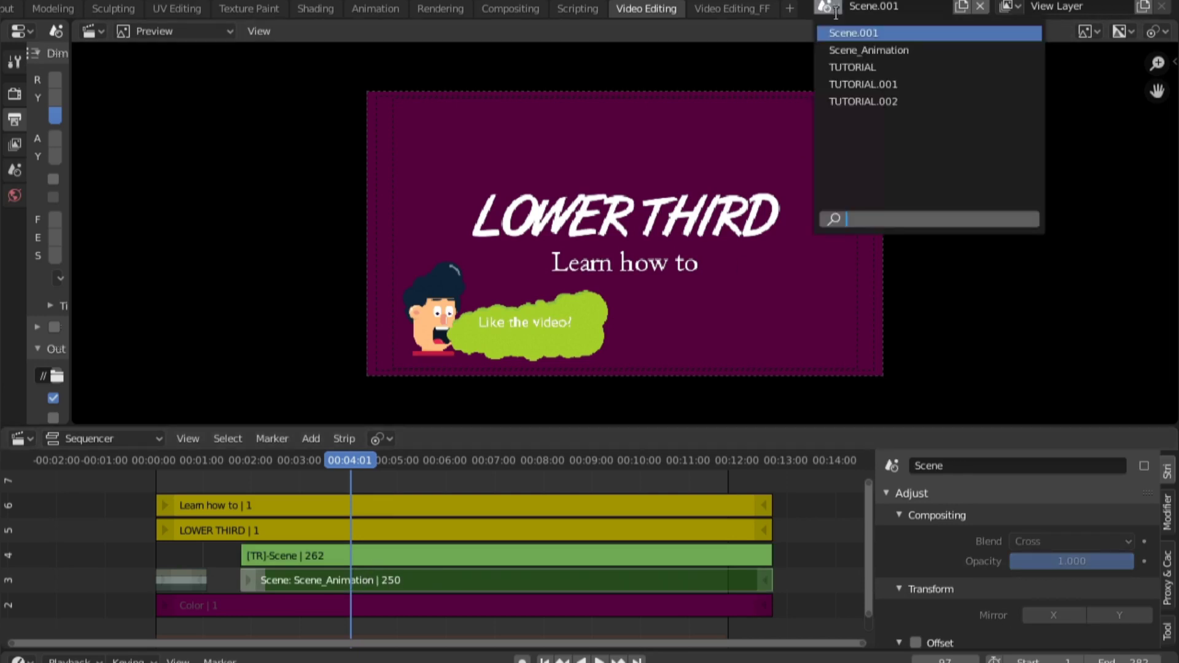
click(860, 46)
scroll(97, 14, up, 5)
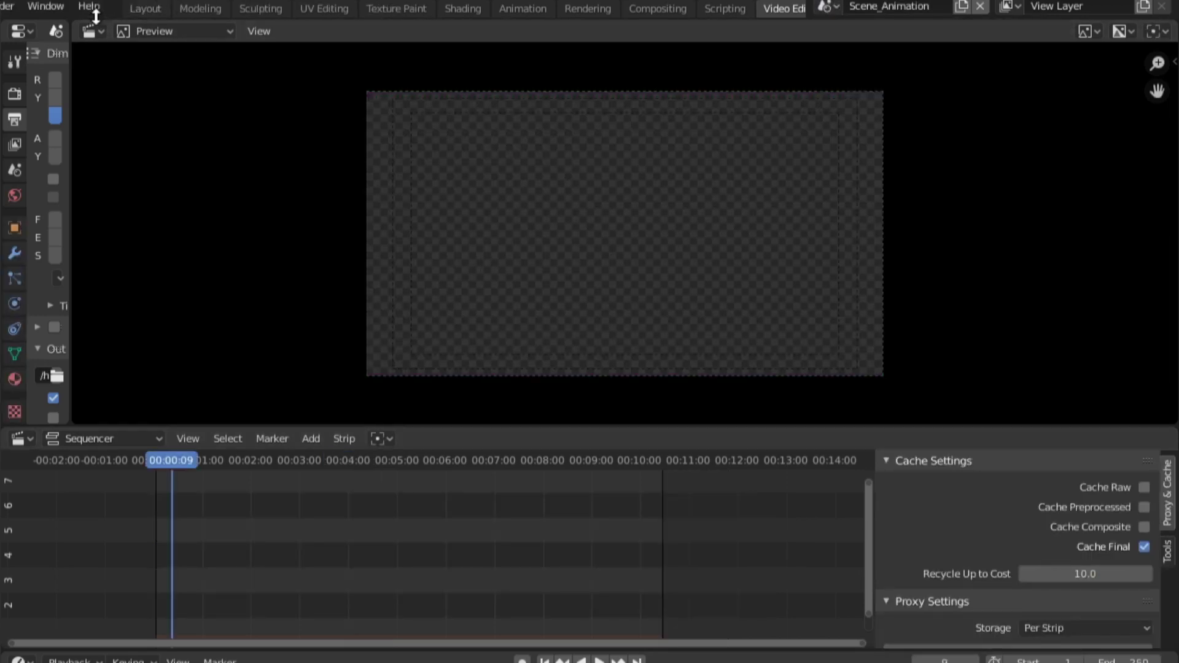
click(150, 9)
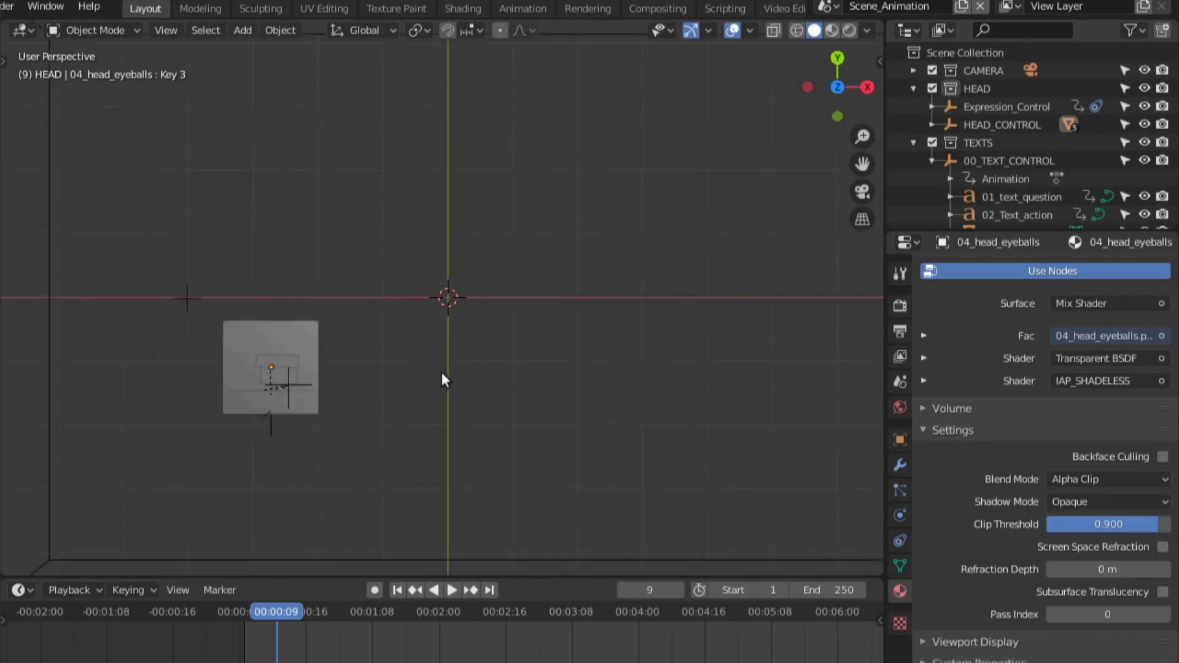
key(KP_0)
scroll(52, 6, up, 4)
Check the Emulate Numpad option in the Input preferences
click(72, 6)
click(121, 264)
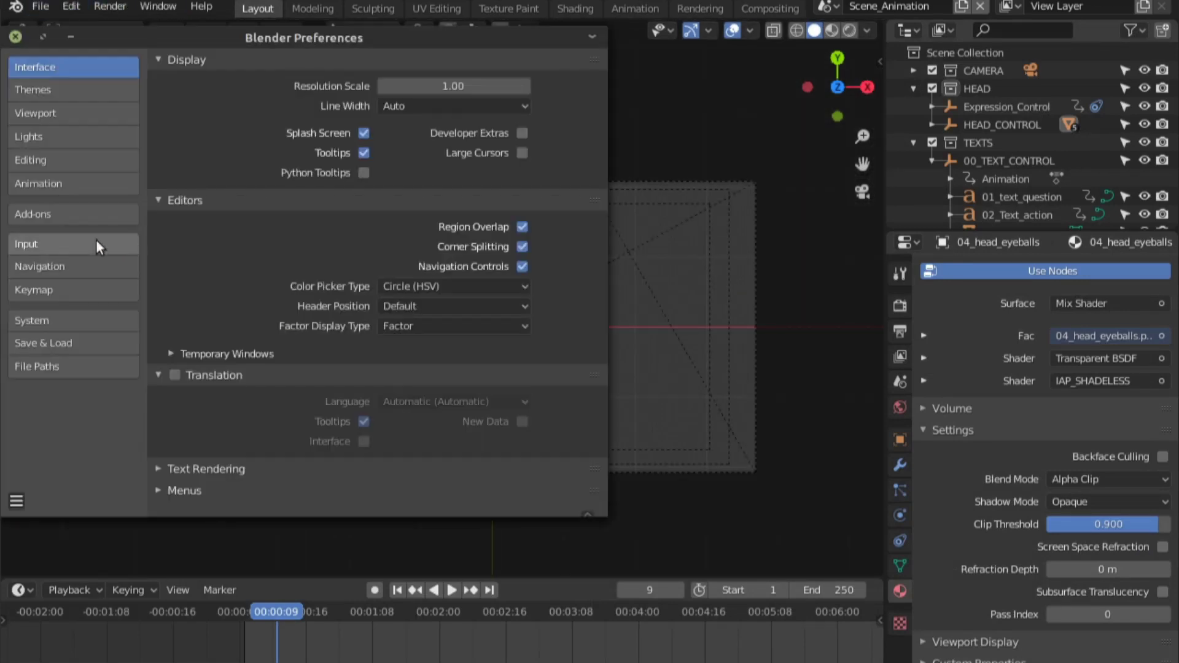
click(44, 241)
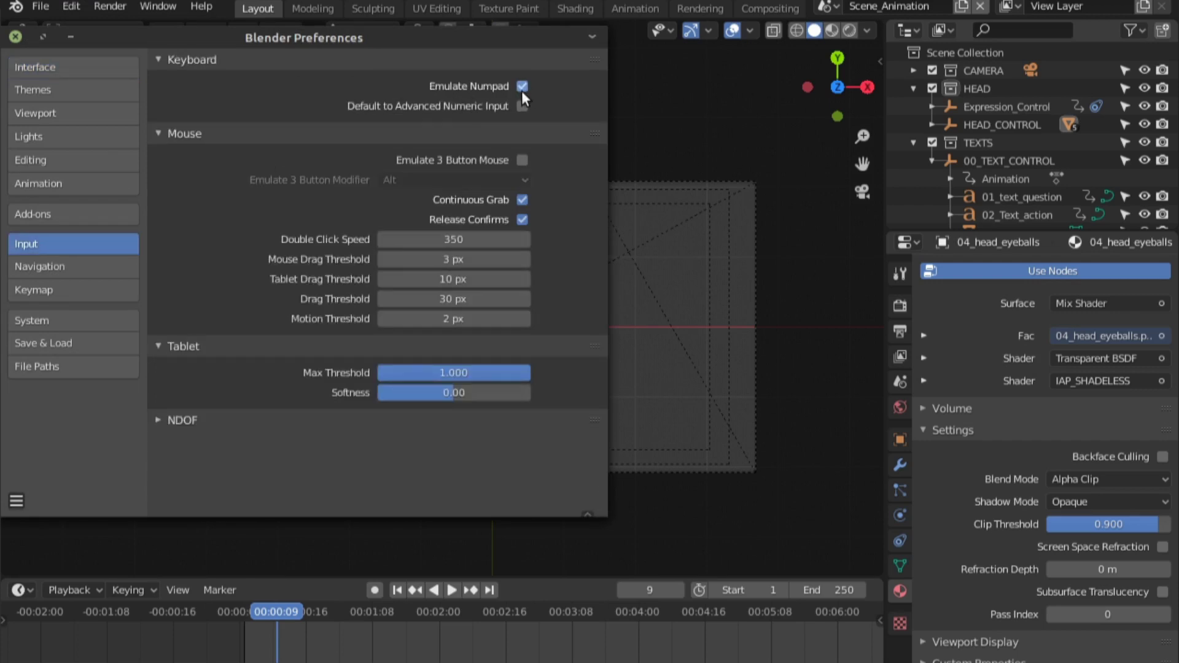
click(320, 444)
Show the head in the 3D viewport with Material Preview shading
scroll(321, 444, up, 5)
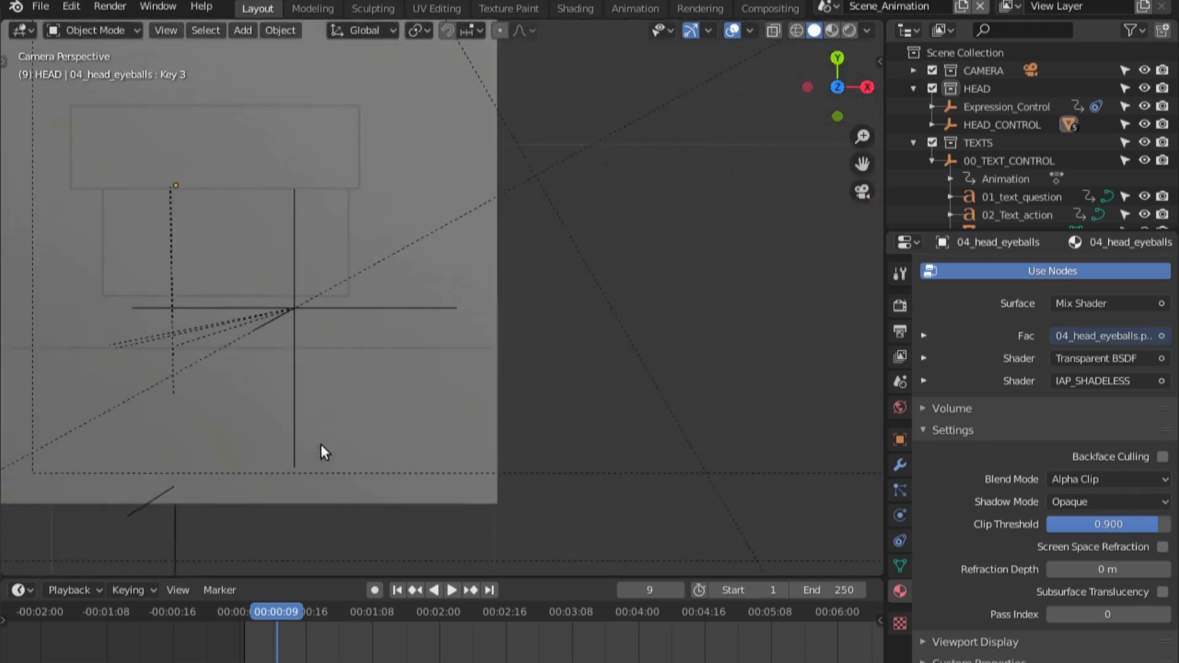
scroll(321, 443, down, 1)
click(830, 31)
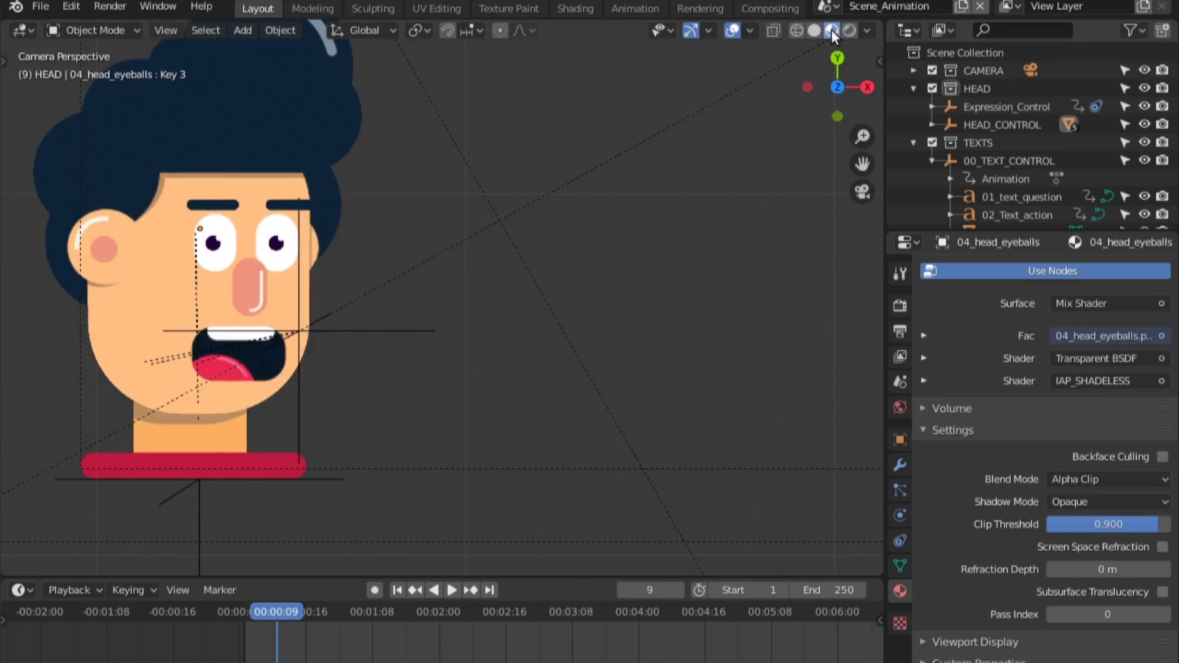
Inspect the flat head layers at an angle, compare them with their source artwork in Inkscape, and return to Blender's camera view
mouse_move(290, 342)
middle_down()
mouse_move(275, 344)
mouse_move(516, 229)
mouse_move(280, 257)
mouse_move(234, 197)
mouse_move(246, 336)
mouse_move(305, 341)
mouse_move(303, 353)
mouse_move(420, 266)
middle_up()
scroll(270, 364, up, 6)
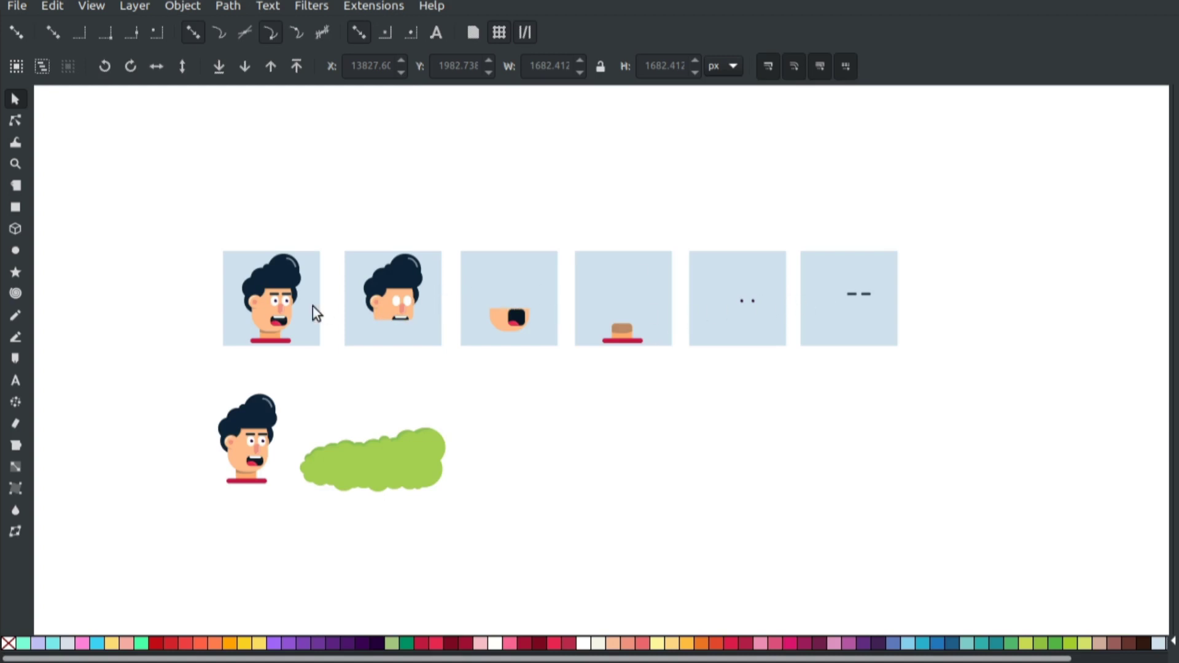
click(18, 413)
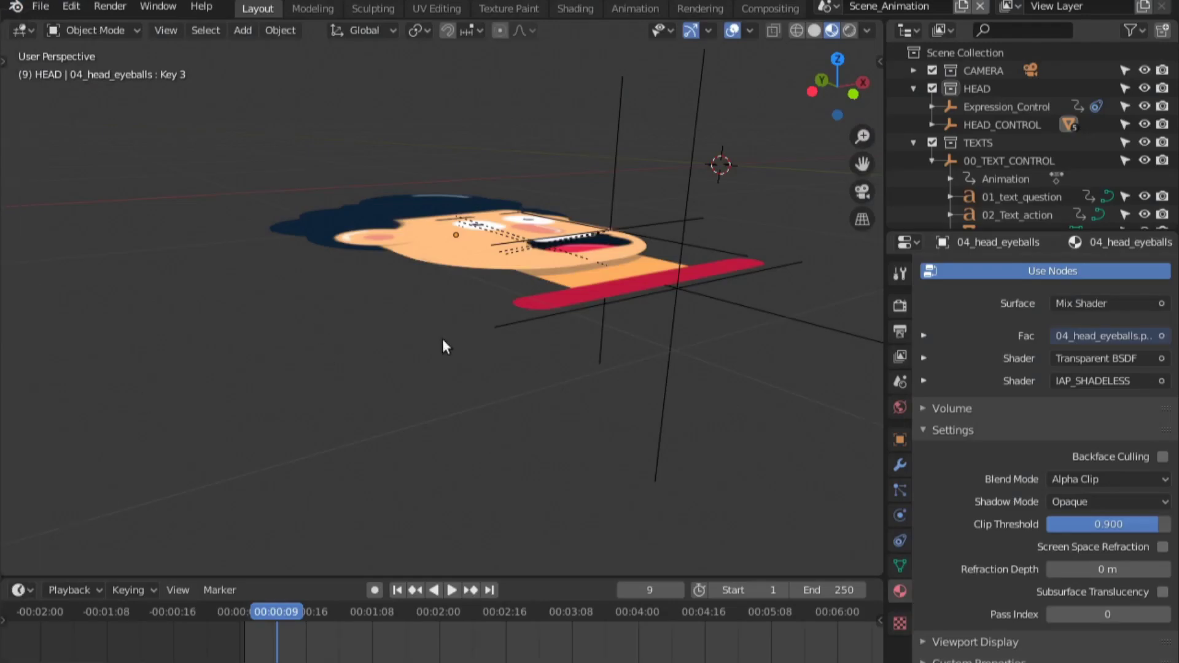
key(KP_0)
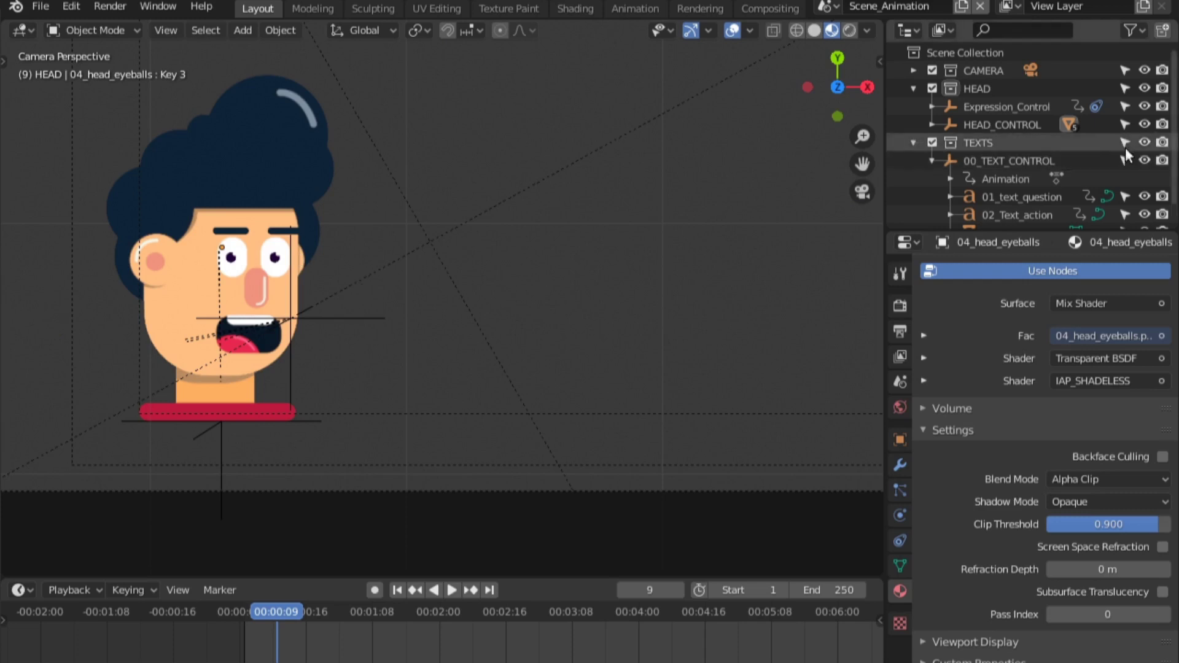
Expand HEAD_CONTROL and make its five head parts, from 01_head_top to 05_head_eyebrows, selectable in the viewport
key(KP_Decimal)
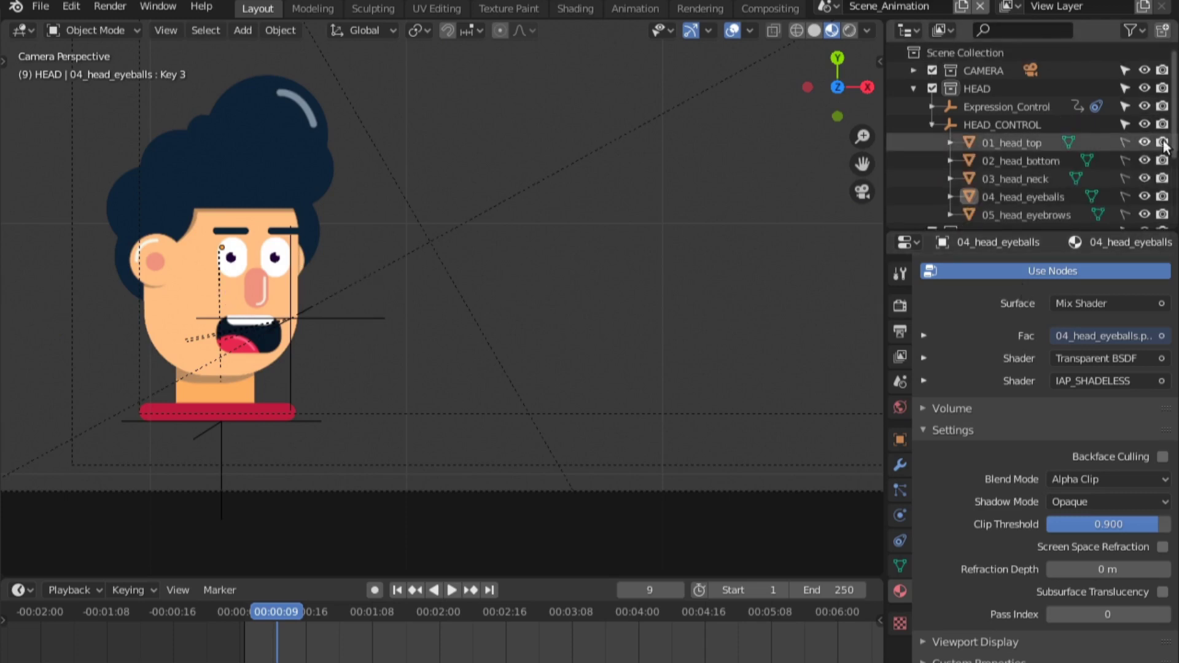
drag(1118, 141, 1124, 215)
Try moving the 04_head_eyeballs, 03_head_neck and 01_head_top parts separately to demonstrate that they are individual objects
click(1039, 200)
key(g)
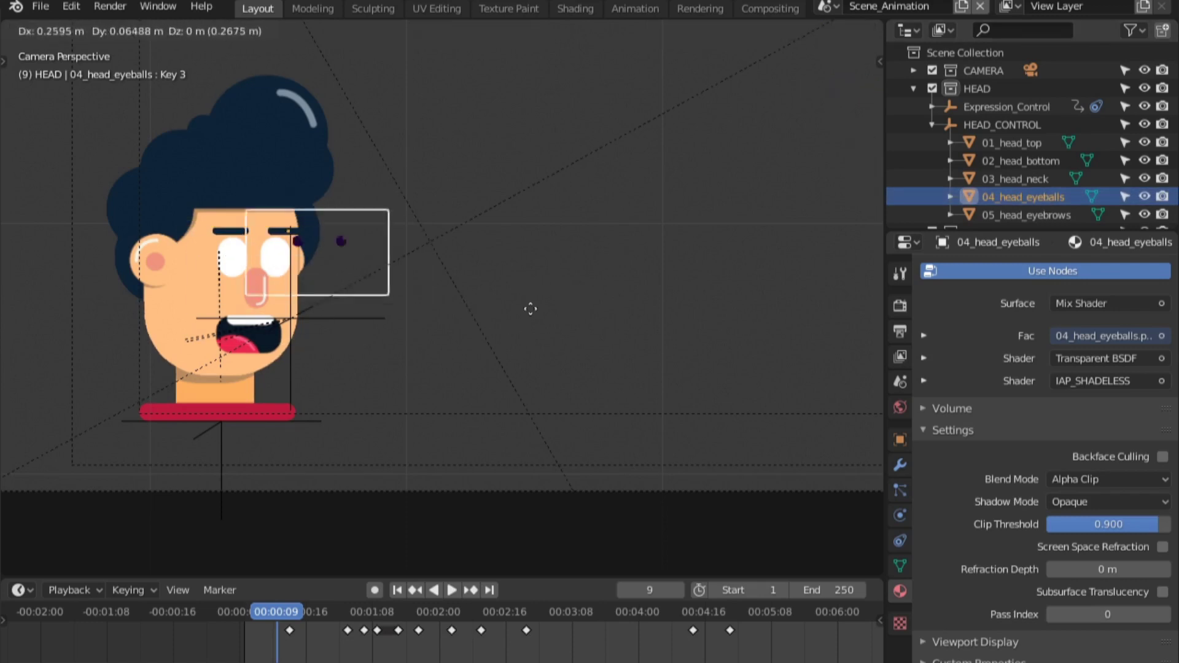
key(Escape)
click(1016, 179)
key(g)
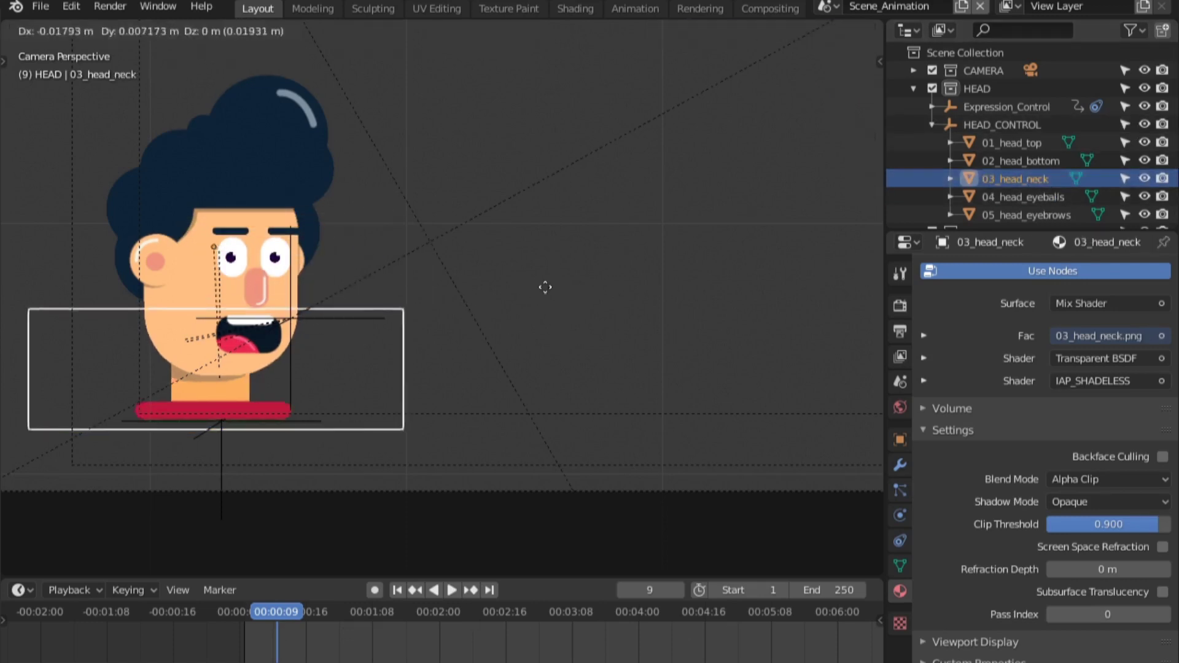
key(Escape)
click(1013, 143)
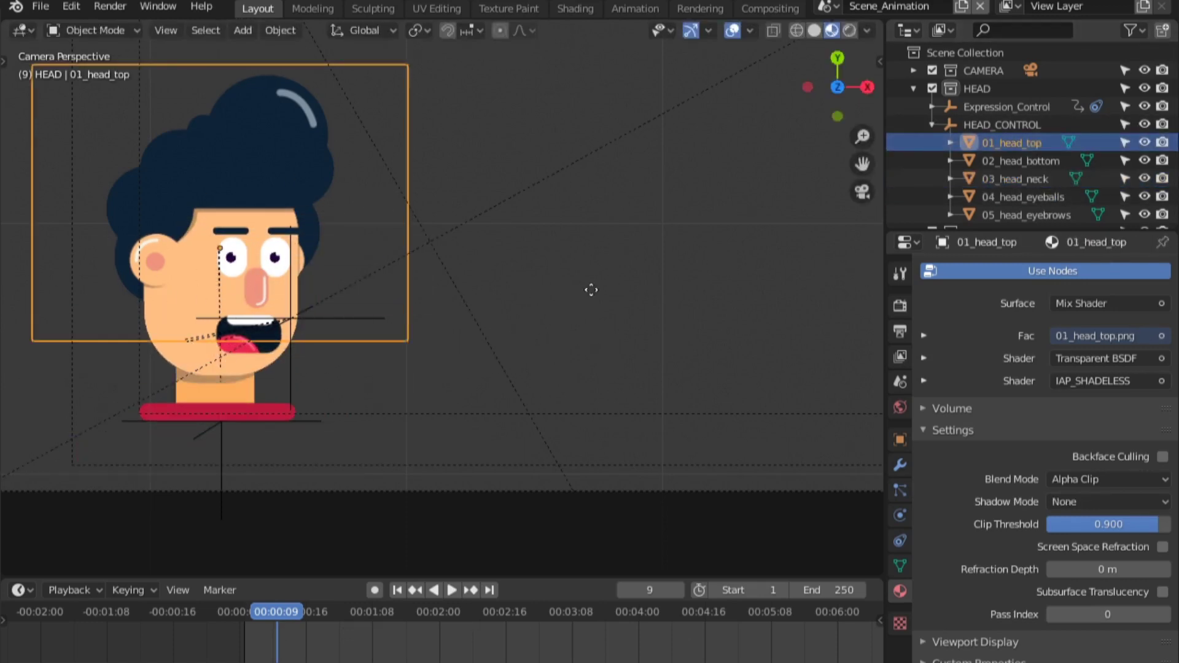
key(g)
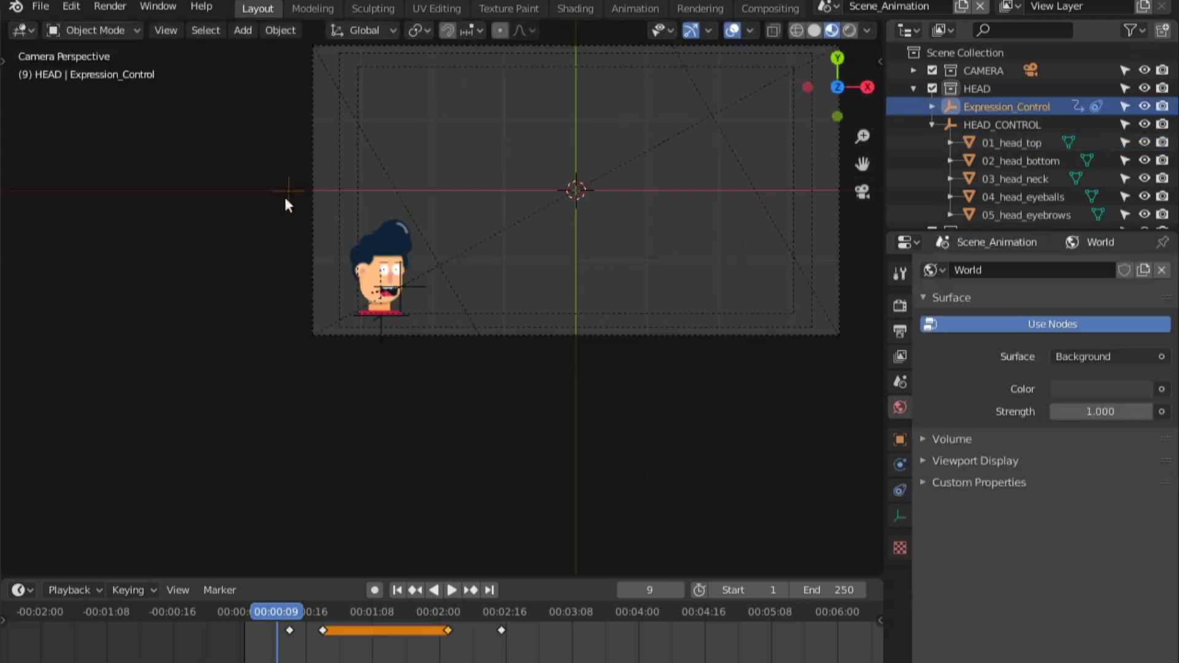
Try moving the Expression_Control empty up and down to demonstrate how it drives the head's facial expression
key(g)
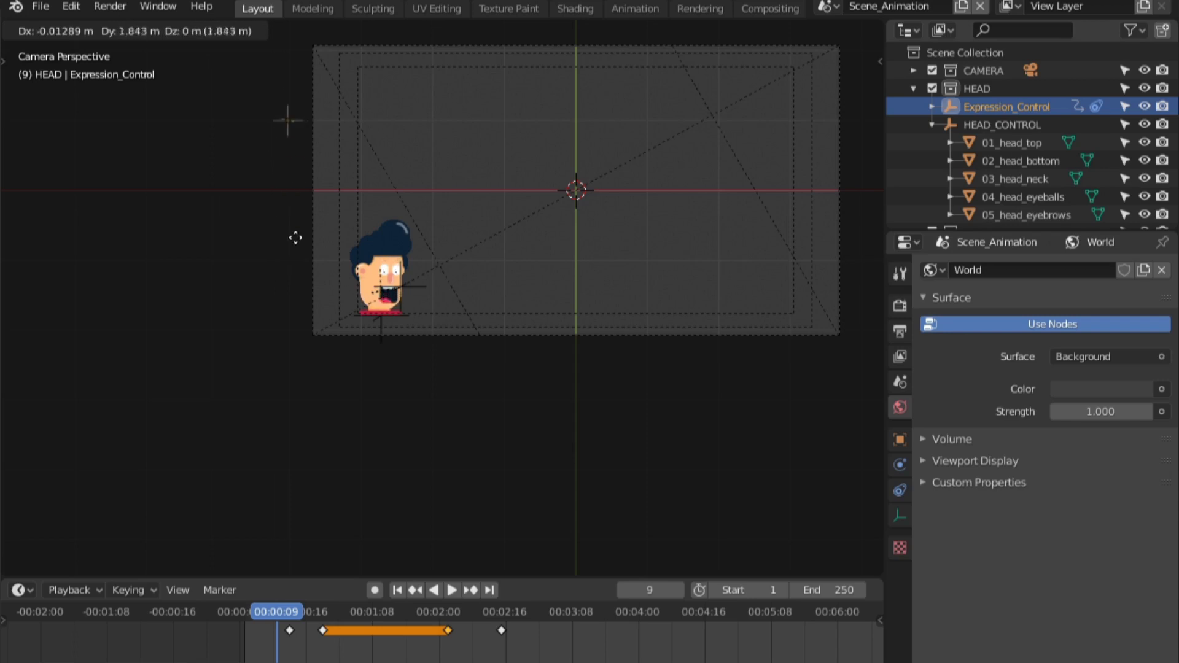
click(289, 182)
scroll(289, 182, up, 5)
key(g)
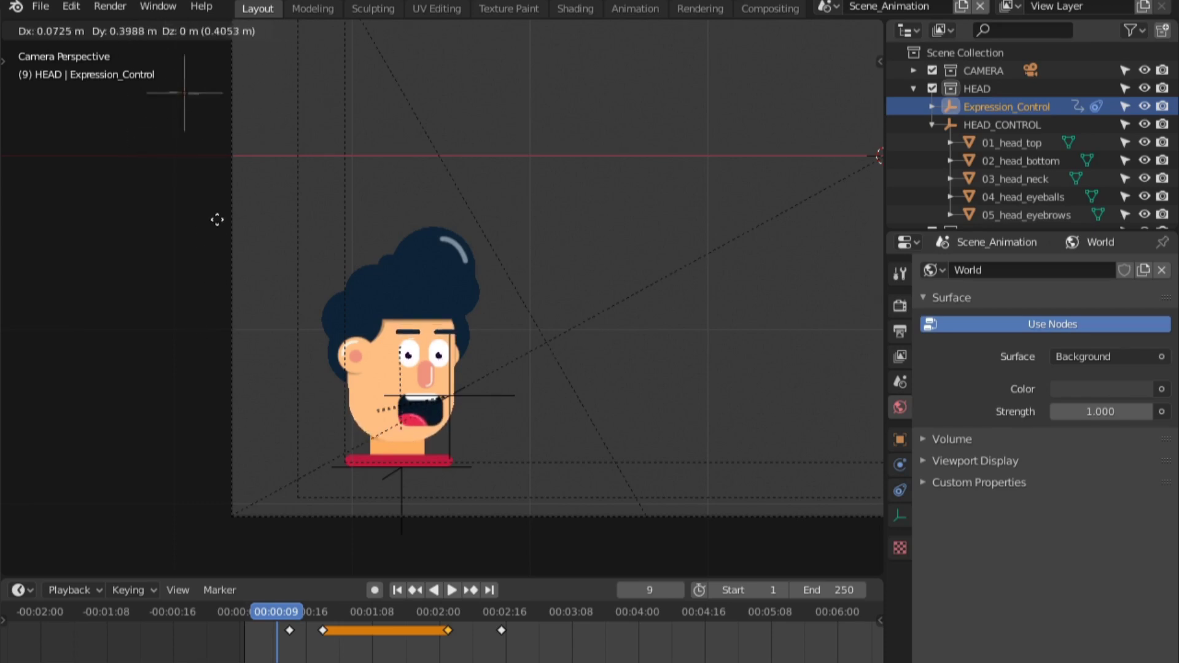
click(216, 282)
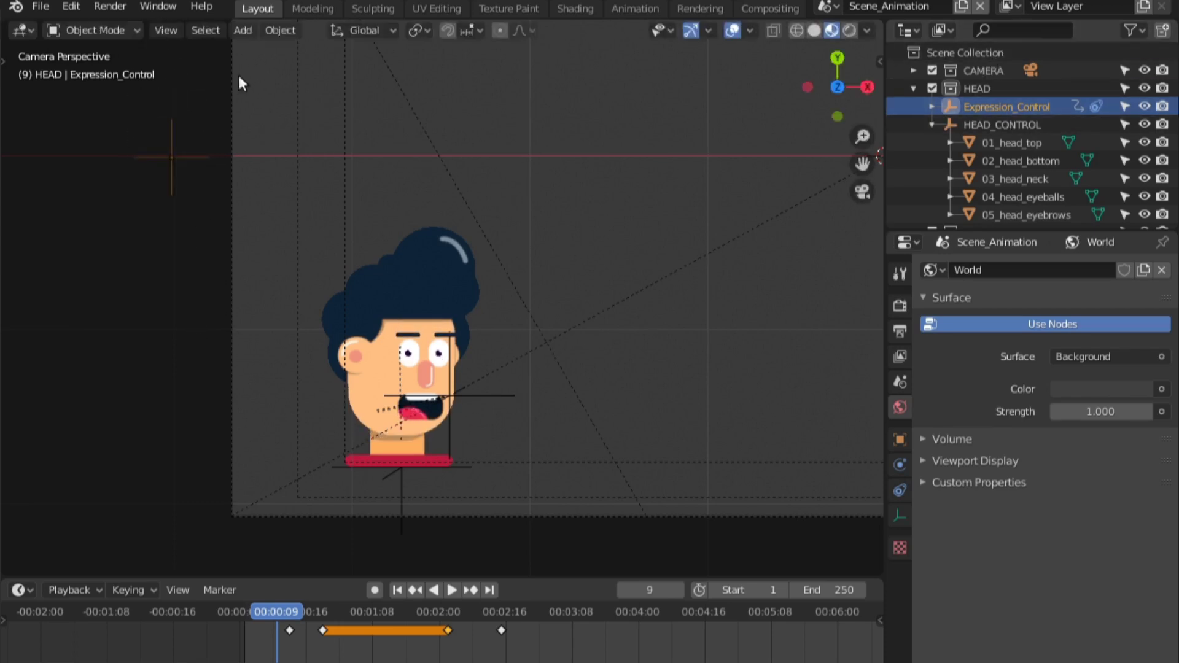
Leave the head animation file for an empty scene and view it in perspective
key(ctrl+q)
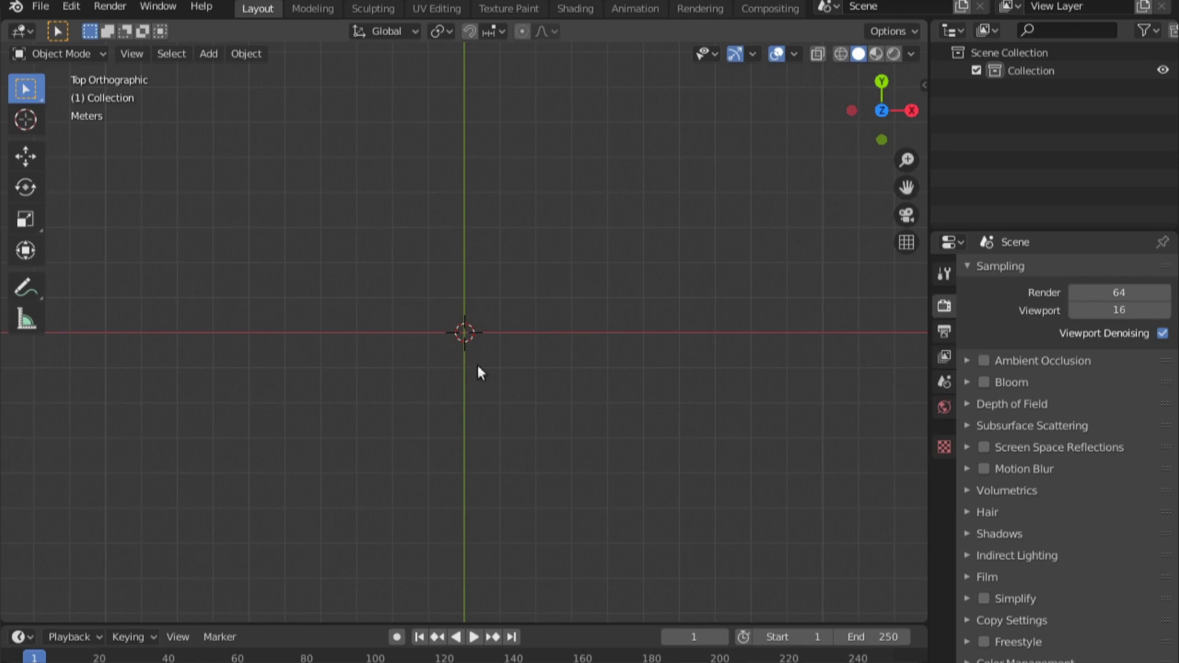
middle_drag(451, 303, 450, 249)
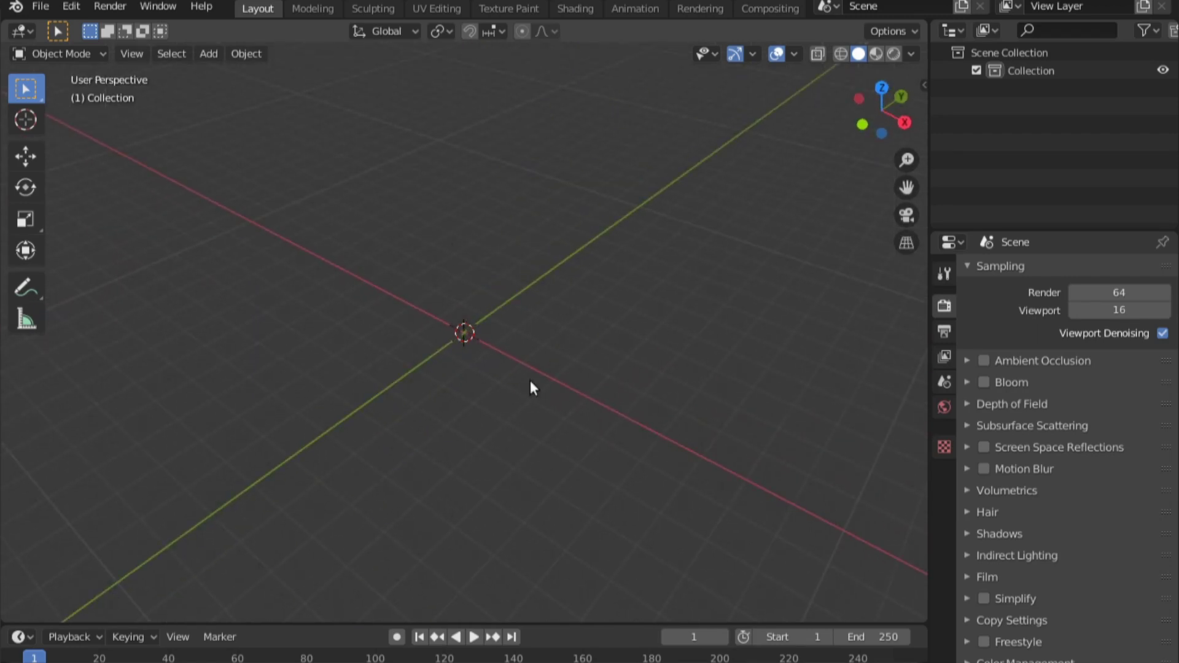
Add a camera at the origin, look through it, and raise it along Z so it faces straight down
key(KP_7)
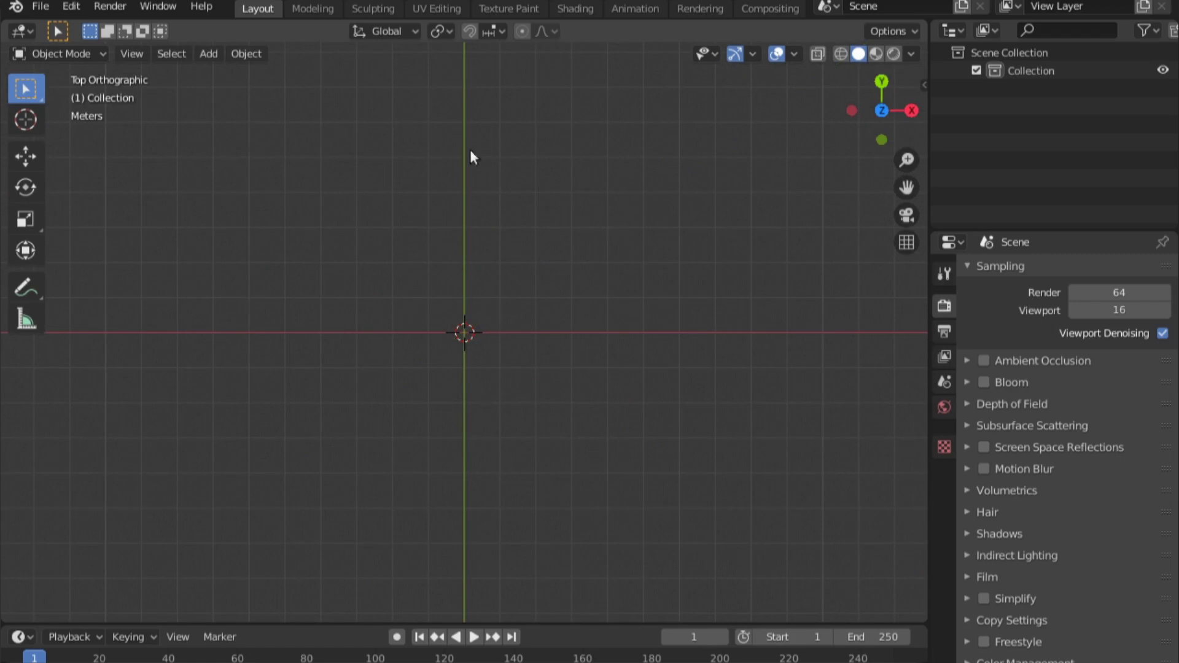
key(shift+a)
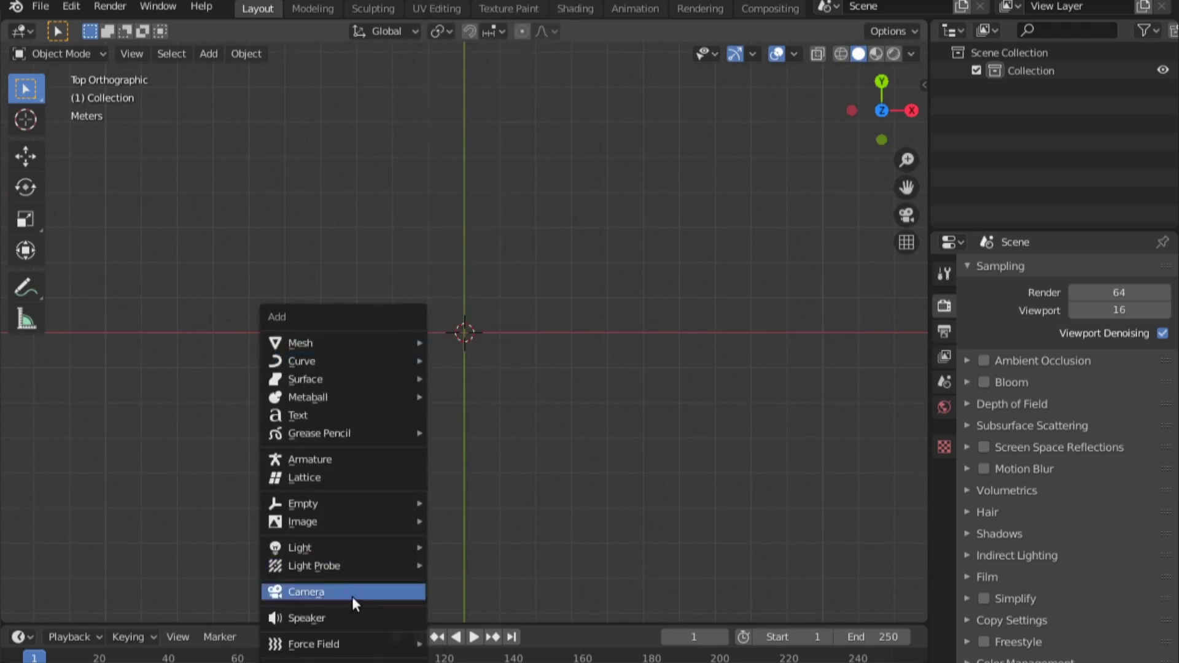
click(352, 592)
key(KP_0)
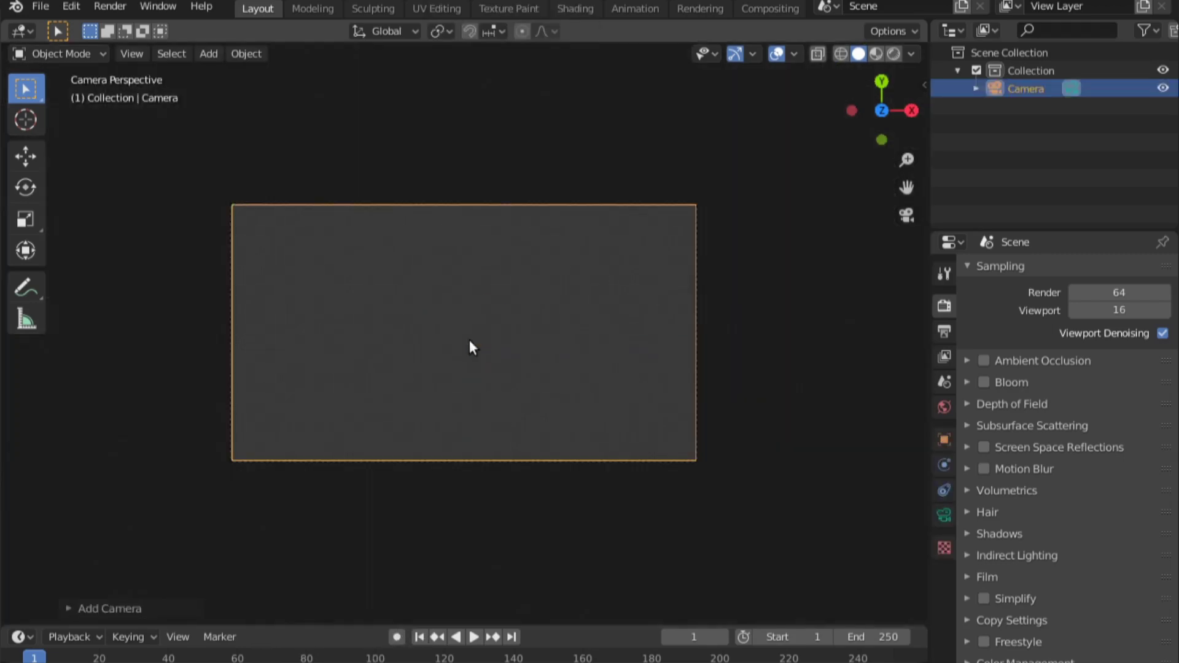
key(g)
key(z)
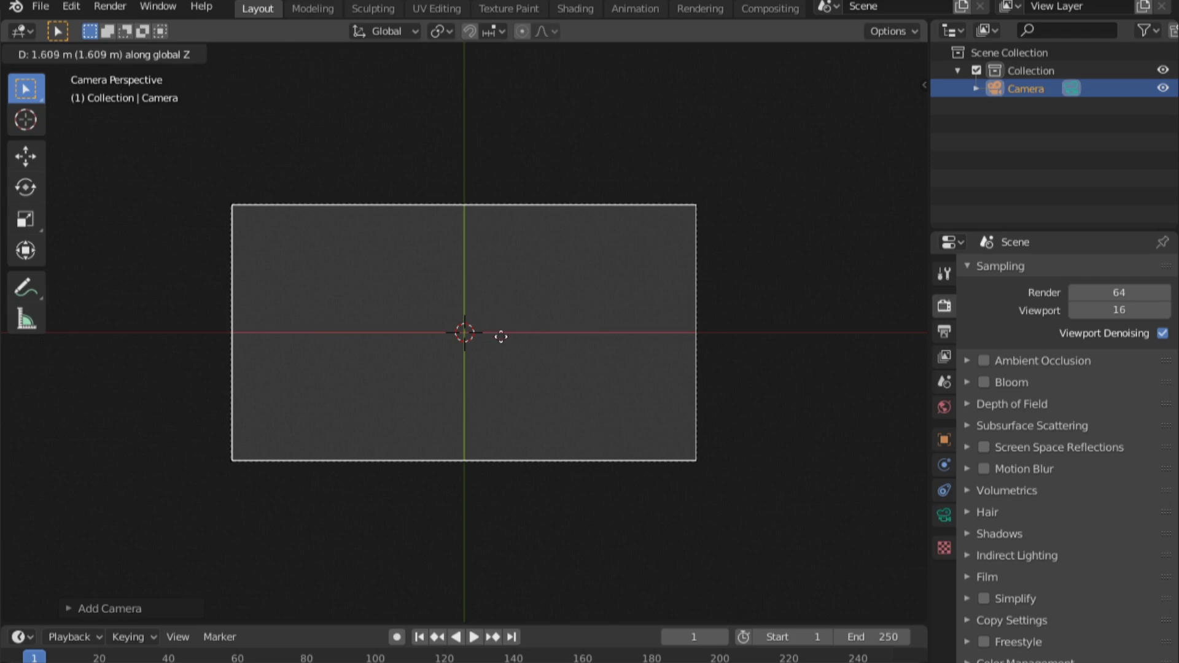
click(505, 431)
key(KP_3)
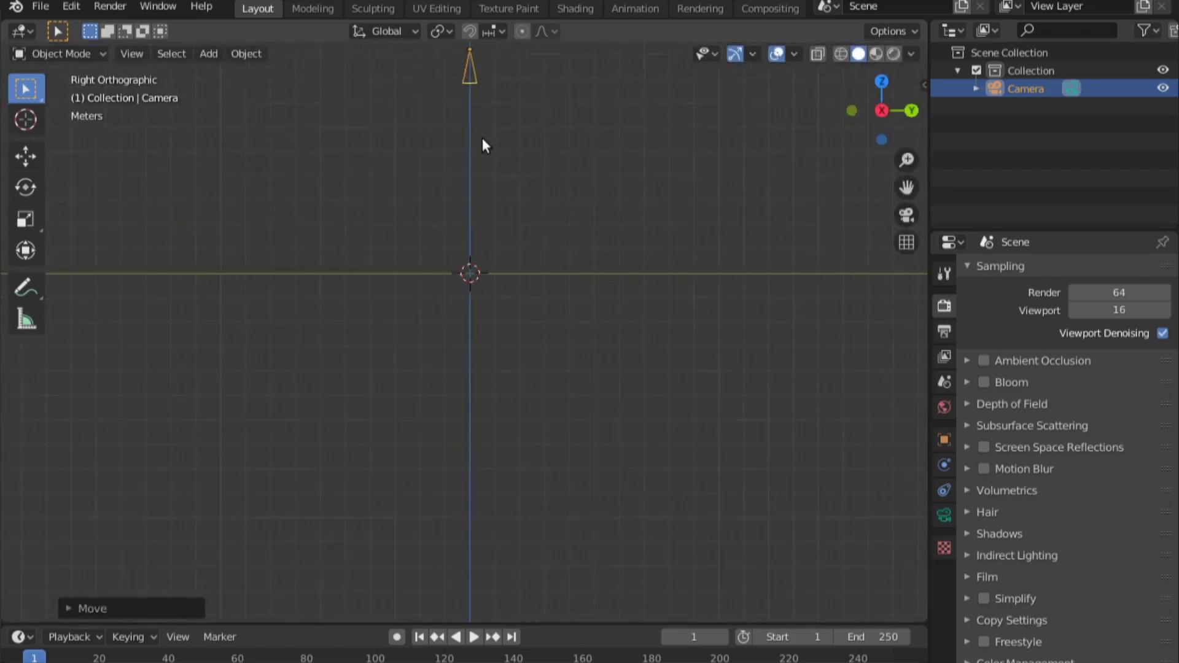
key(KP_0)
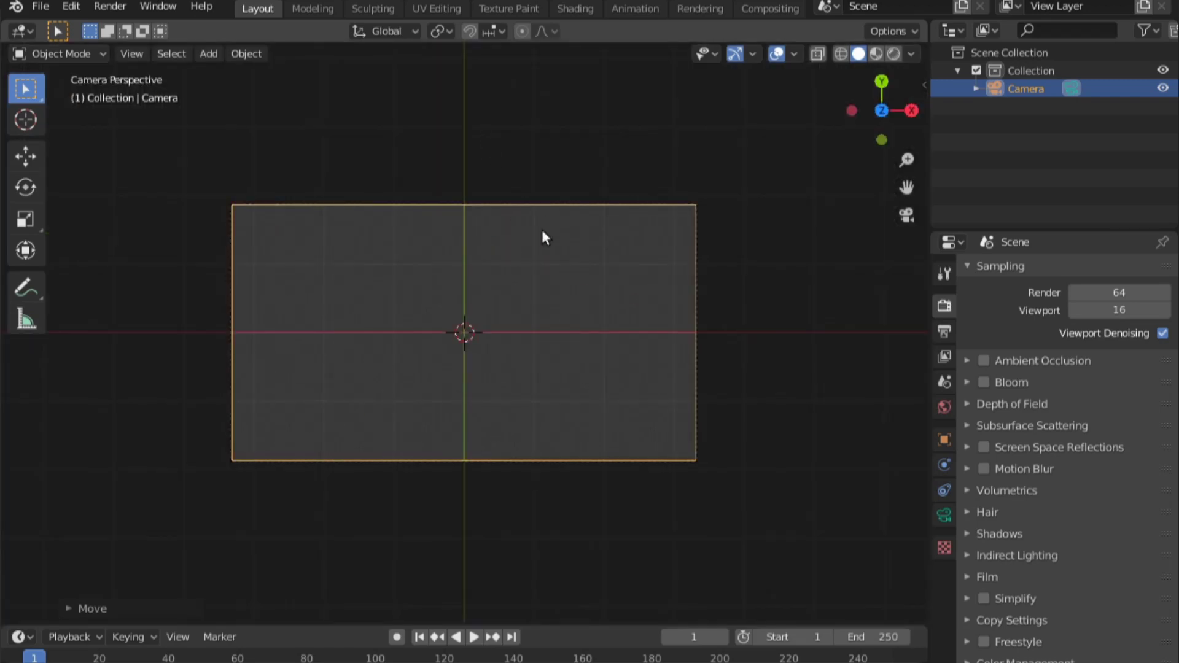
Hide the viewport tools and set the camera's lens type to Orthographic
key(t)
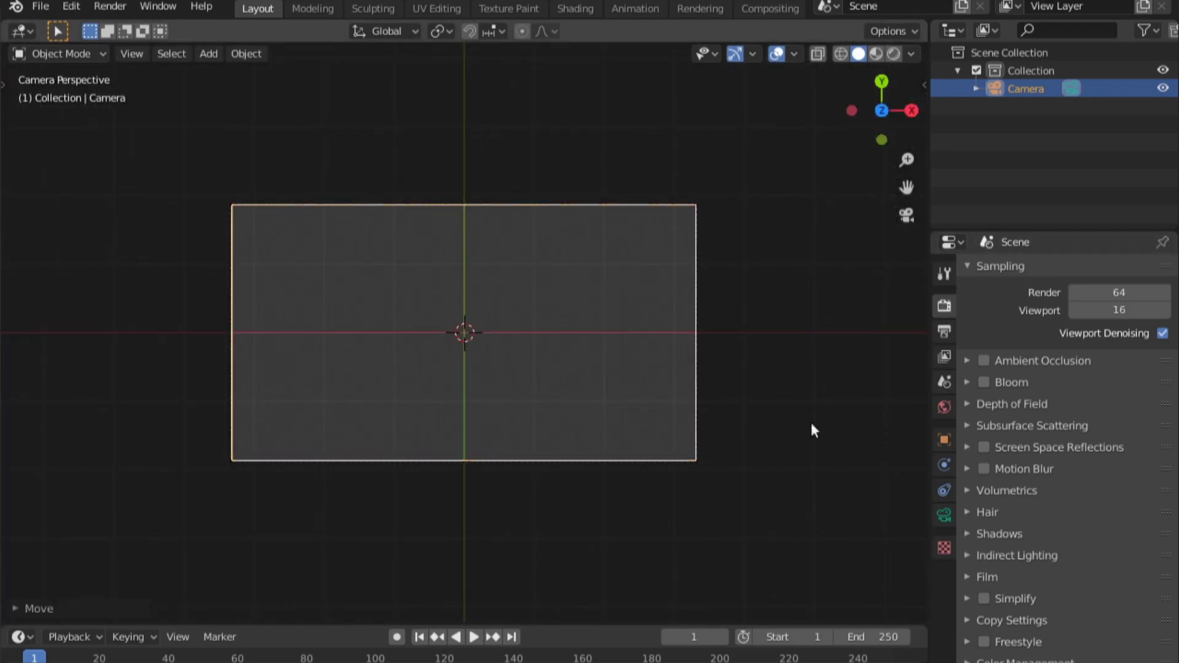
click(946, 515)
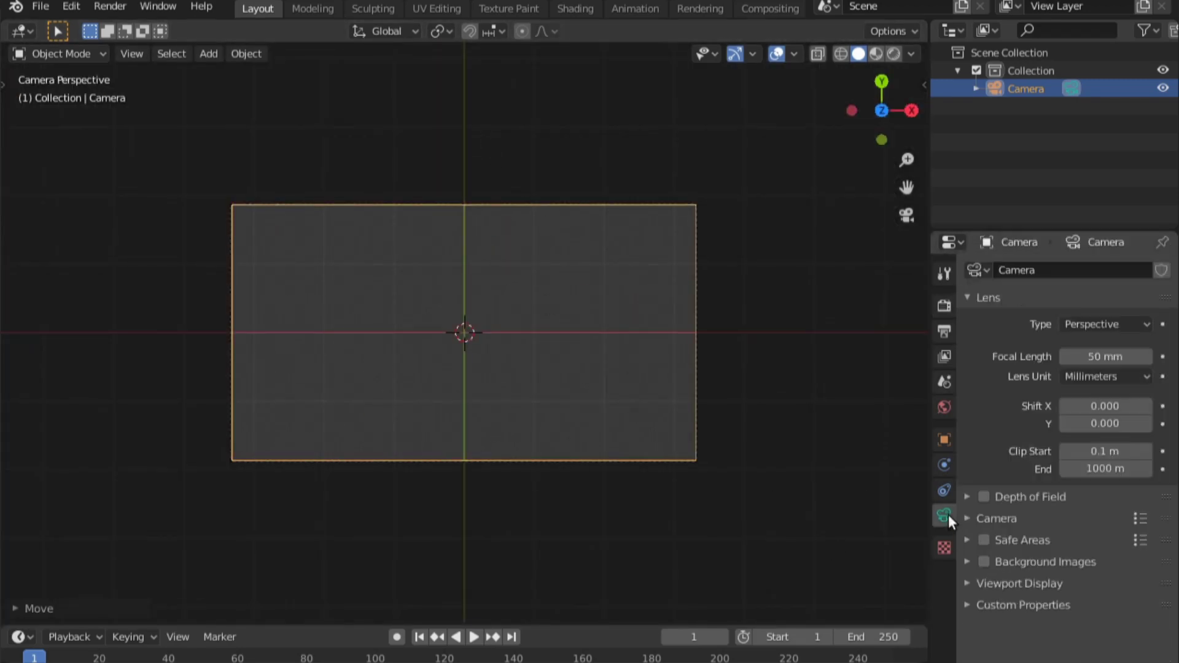
click(1105, 323)
click(1099, 364)
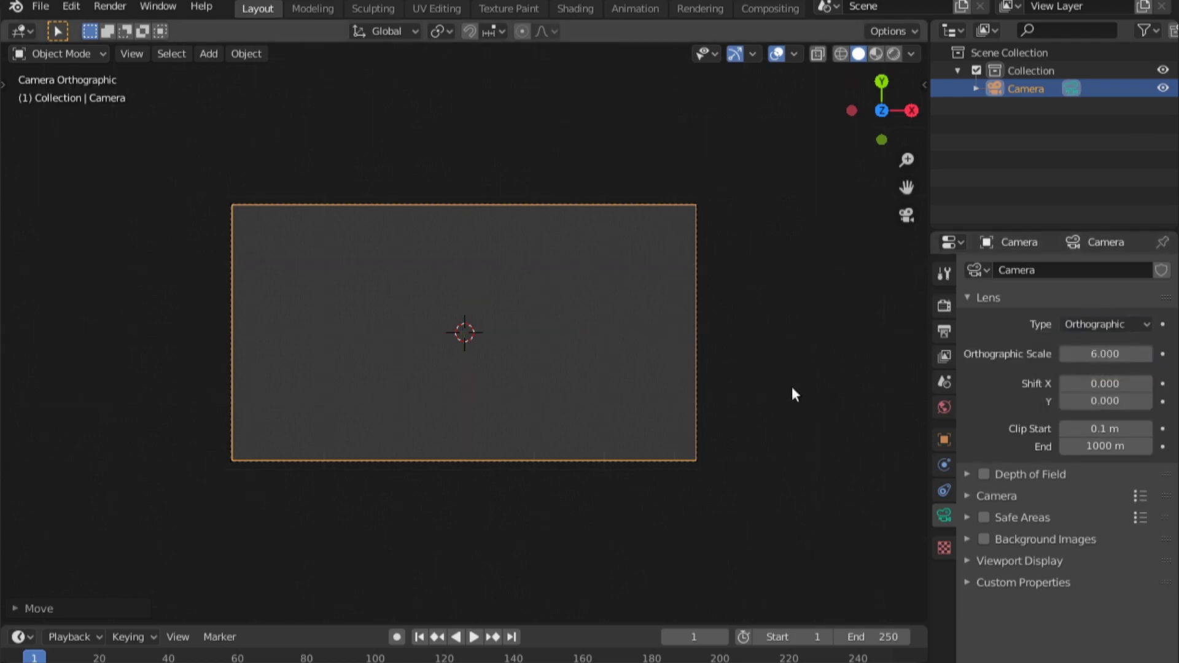
Add a Gear mesh at the center of the camera view
key(shift+a)
mouse_move(425, 137)
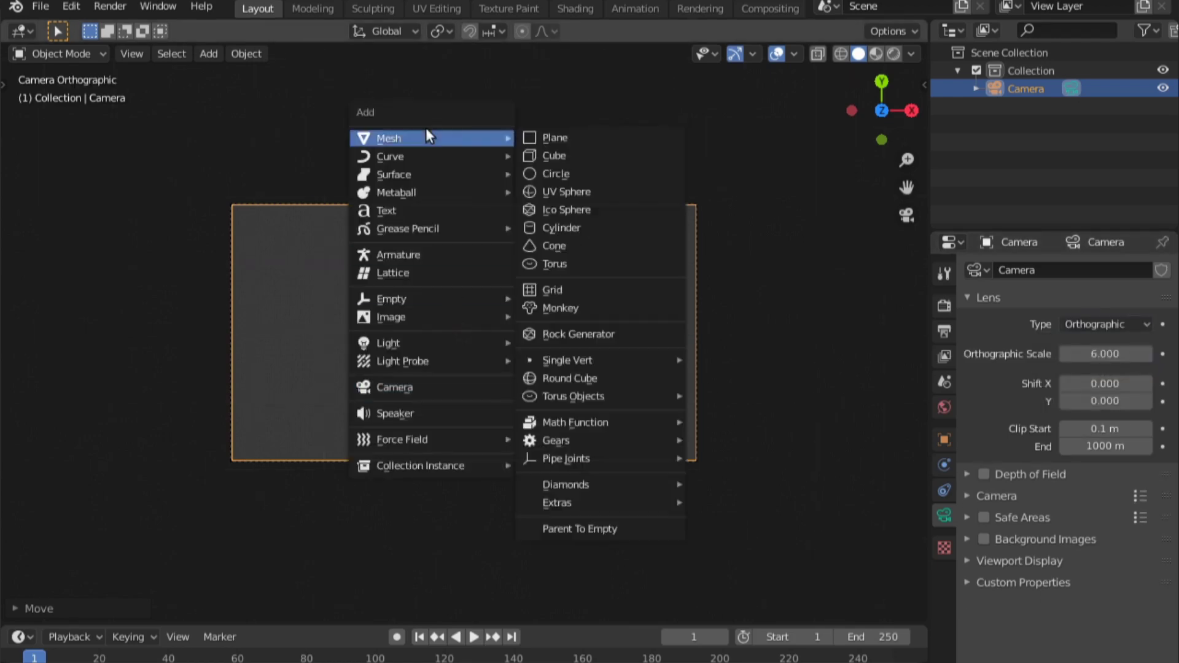
mouse_move(576, 439)
click(738, 437)
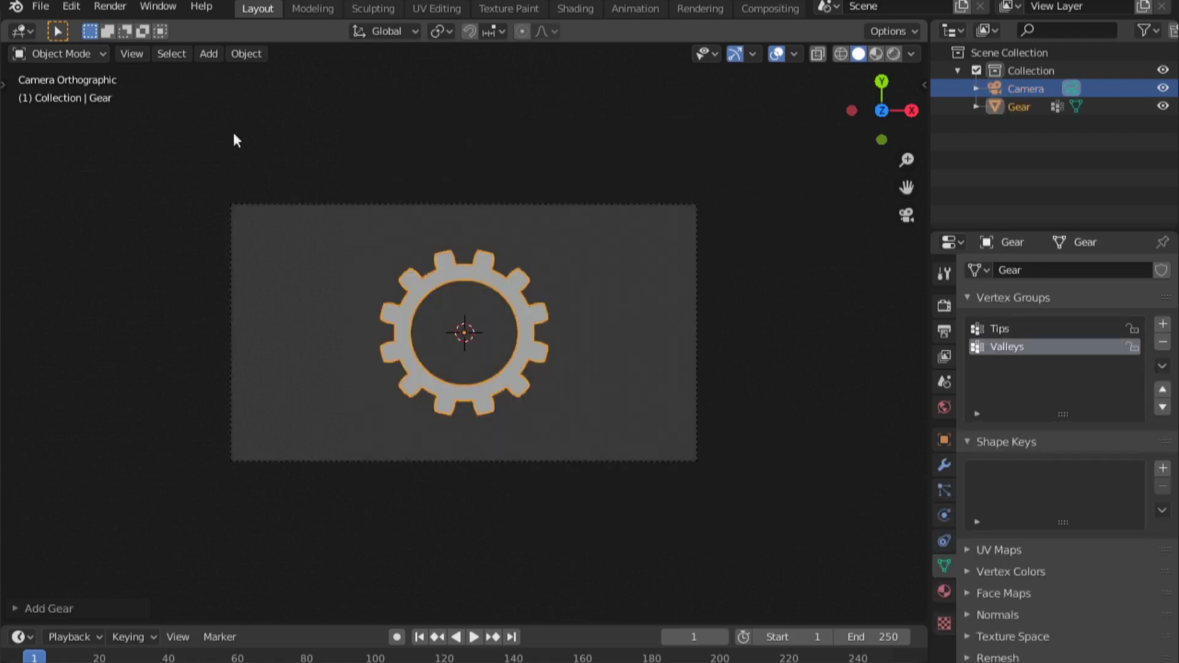
Search the add-on preferences for "extr" to check that the Add Mesh: Extra Objects add-on is enabled
click(41, 8)
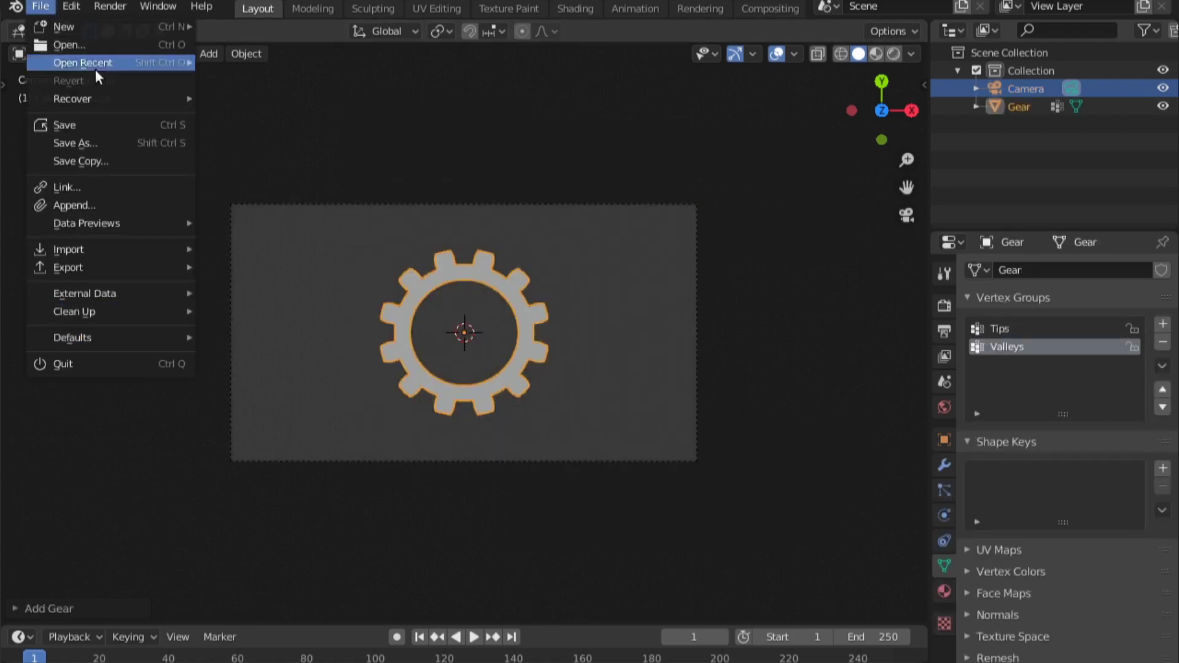
mouse_move(71, 6)
click(104, 257)
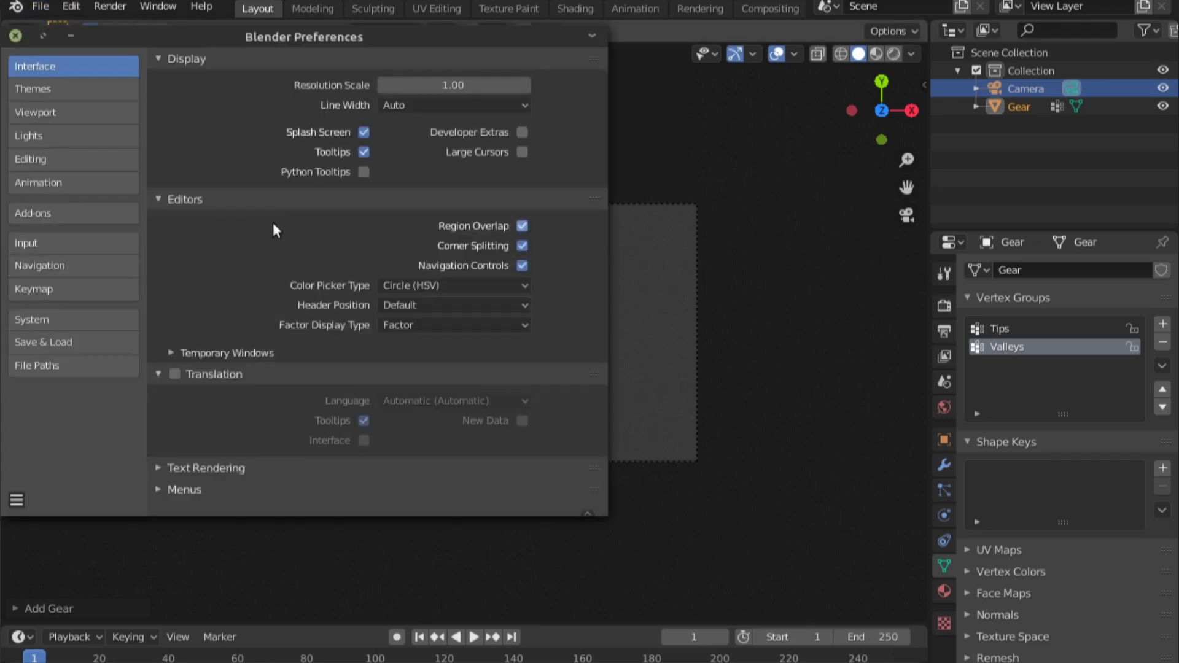
click(40, 213)
click(520, 87)
text(extr)
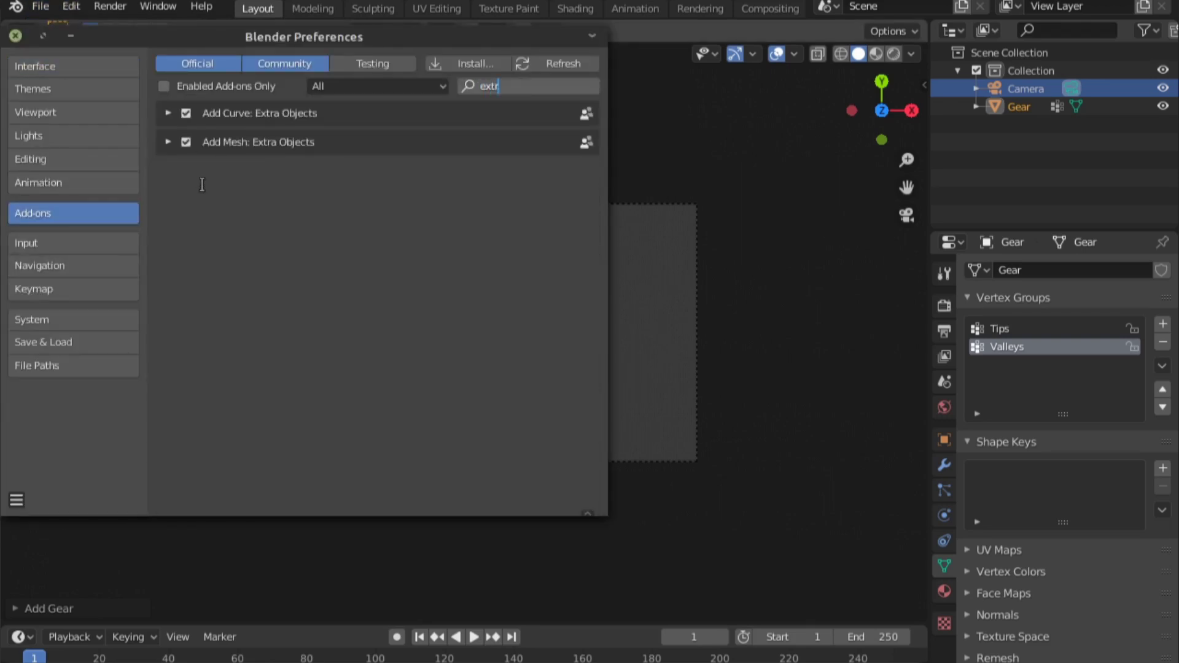
key(Return)
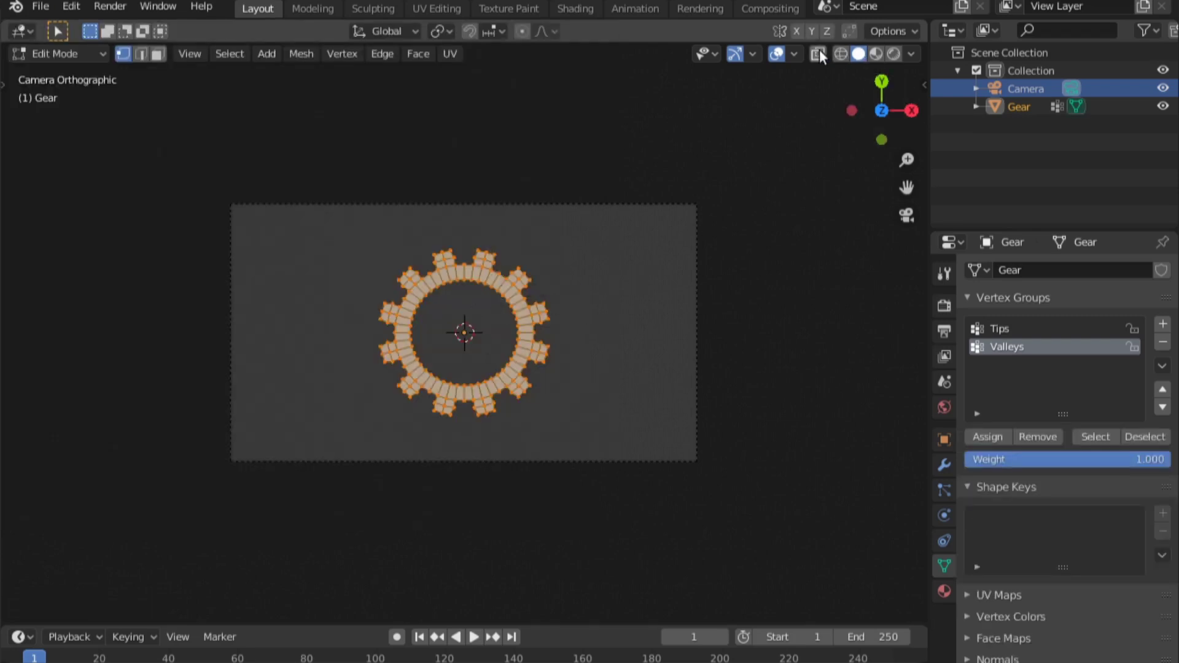
With X-ray on, circle-select the gear's inner ring of vertices and scale it inward to make the center hole smaller
click(818, 54)
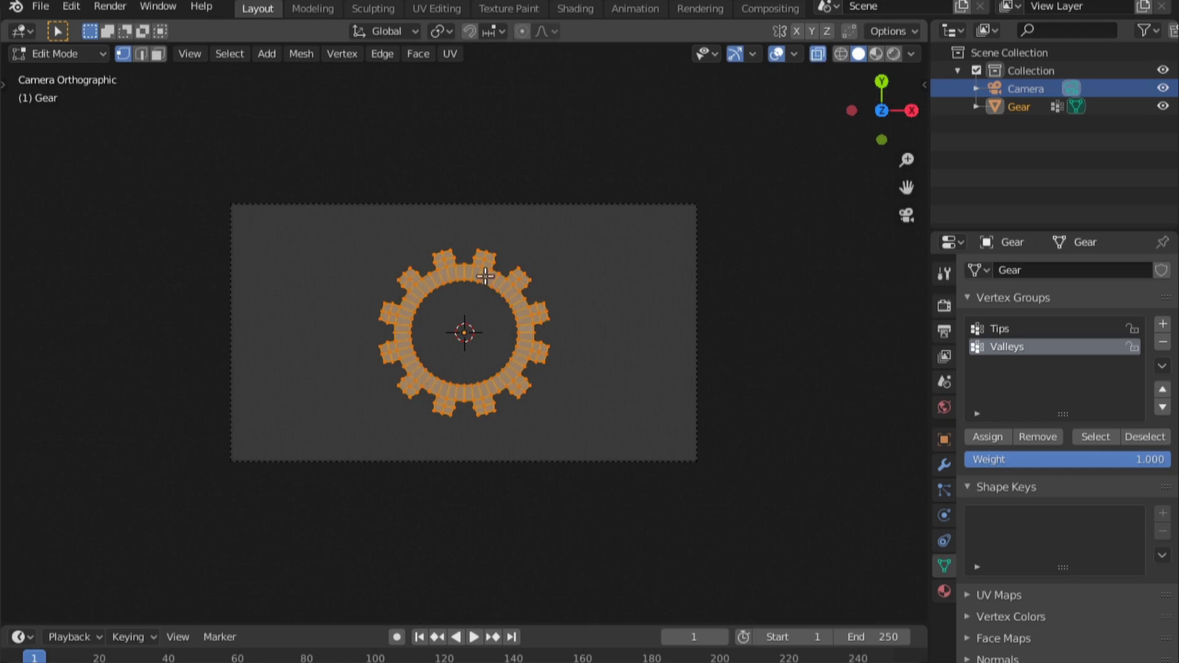
scroll(479, 335, up, 4)
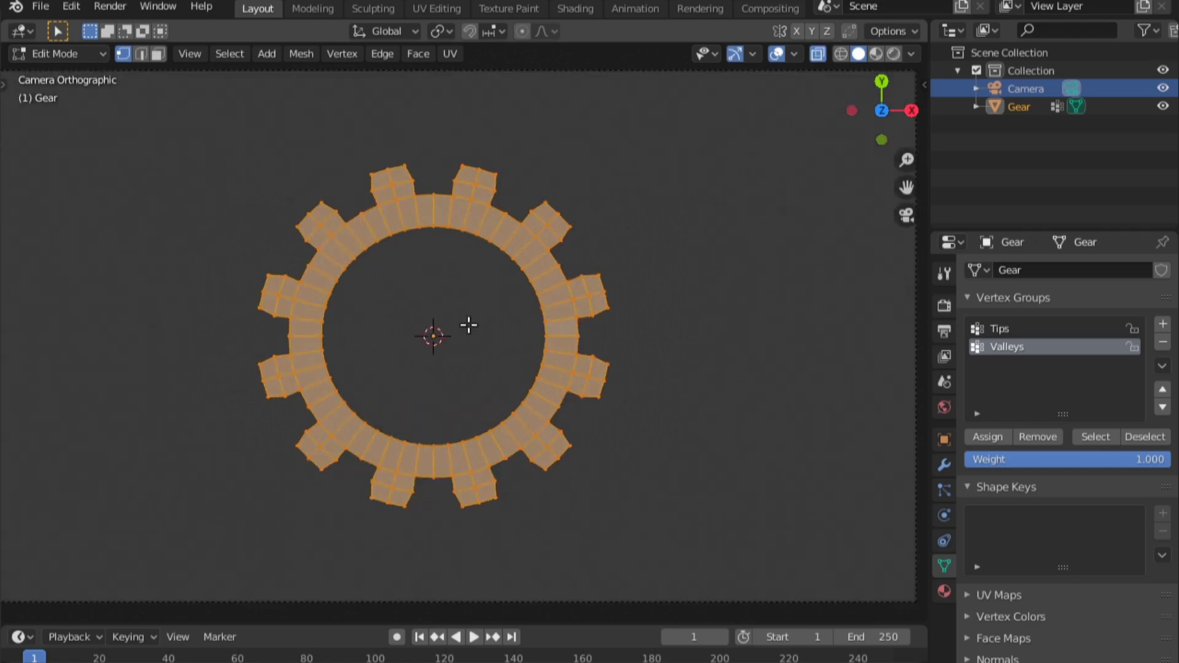
key(alt+a)
key(c)
scroll(427, 299, down, 12)
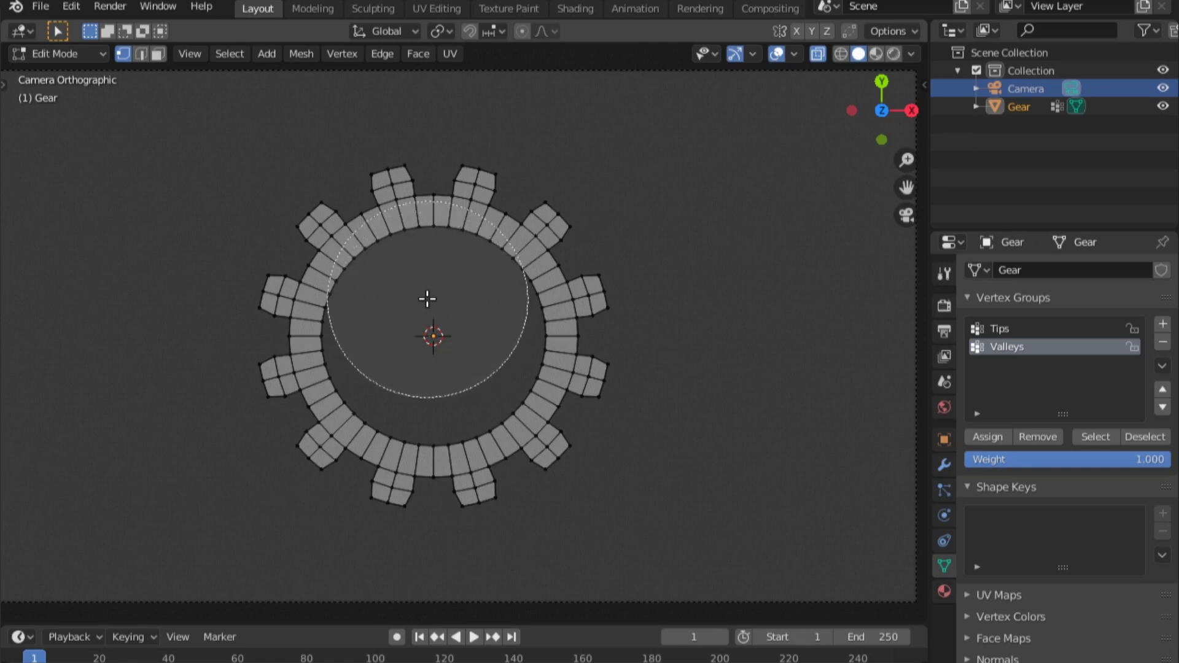
click(433, 316)
mouse_move(432, 316)
mouse_down()
mouse_move(423, 355)
mouse_move(457, 338)
mouse_up()
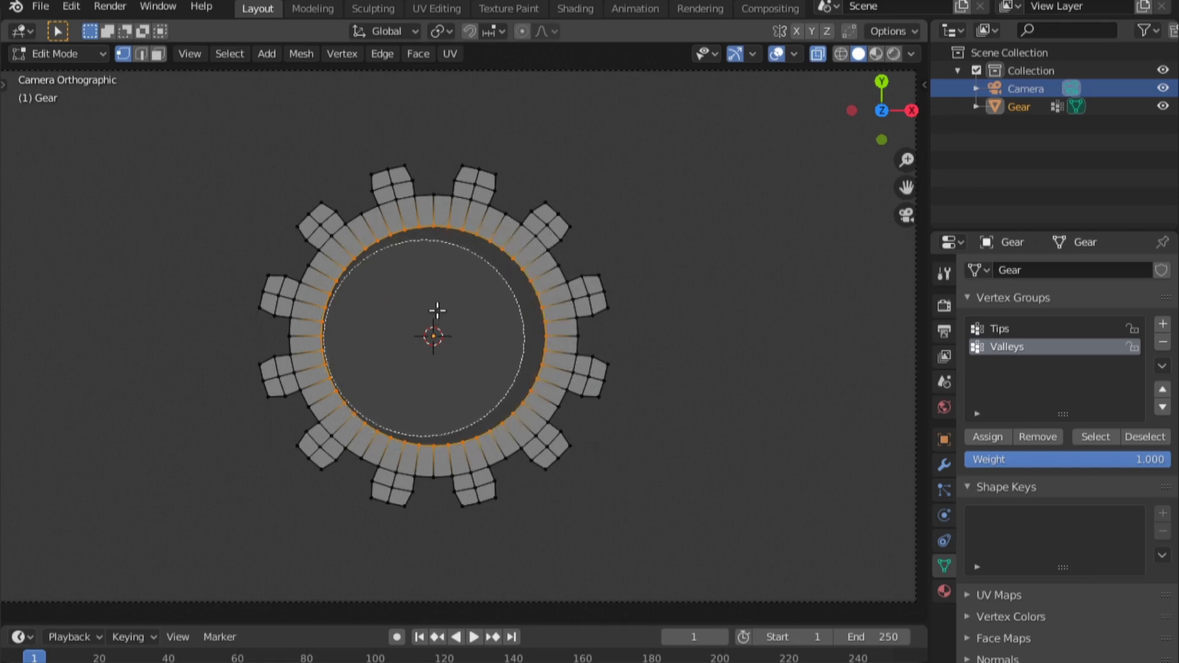
key(Escape)
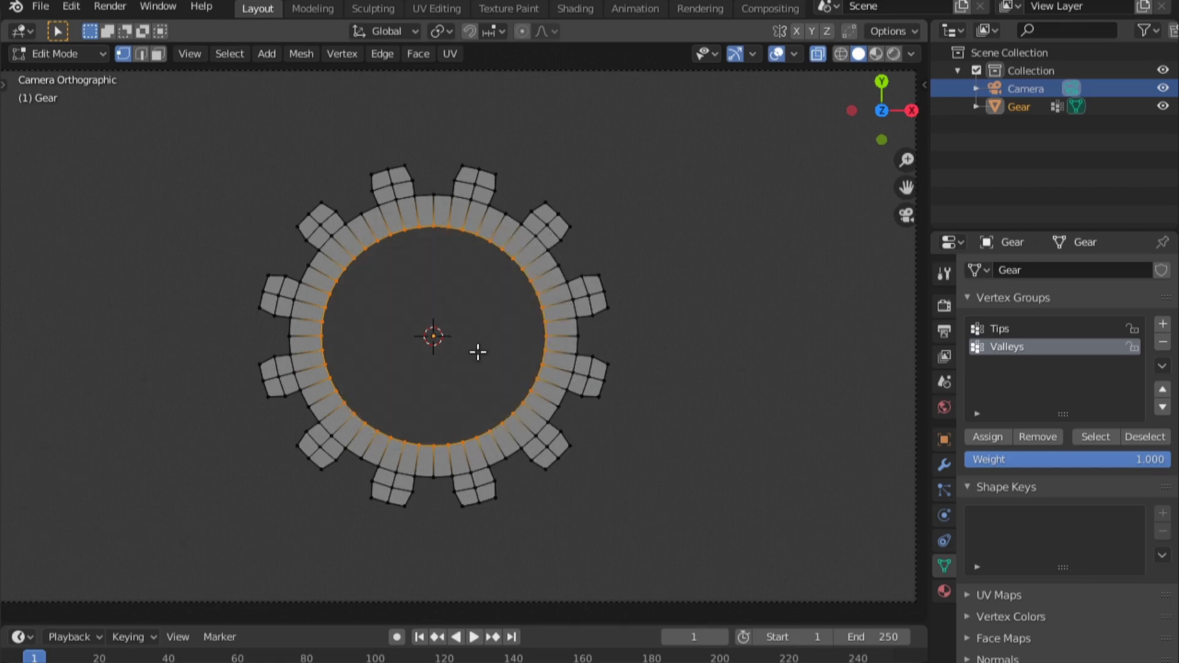
key(s)
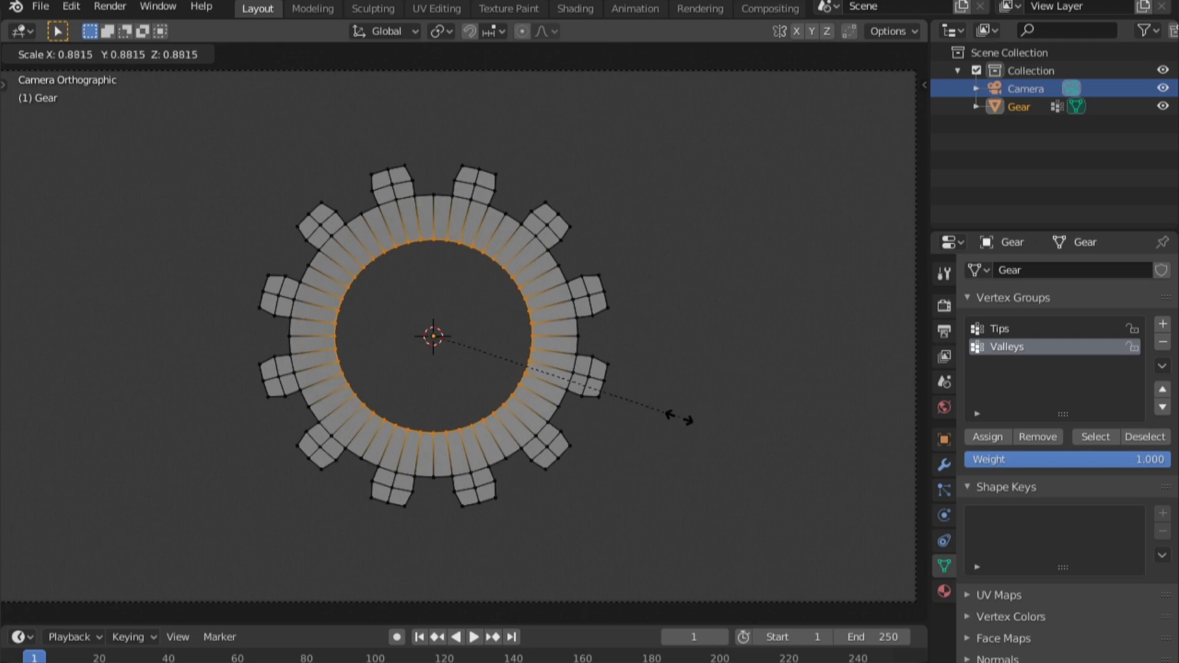
click(663, 413)
key(Tab)
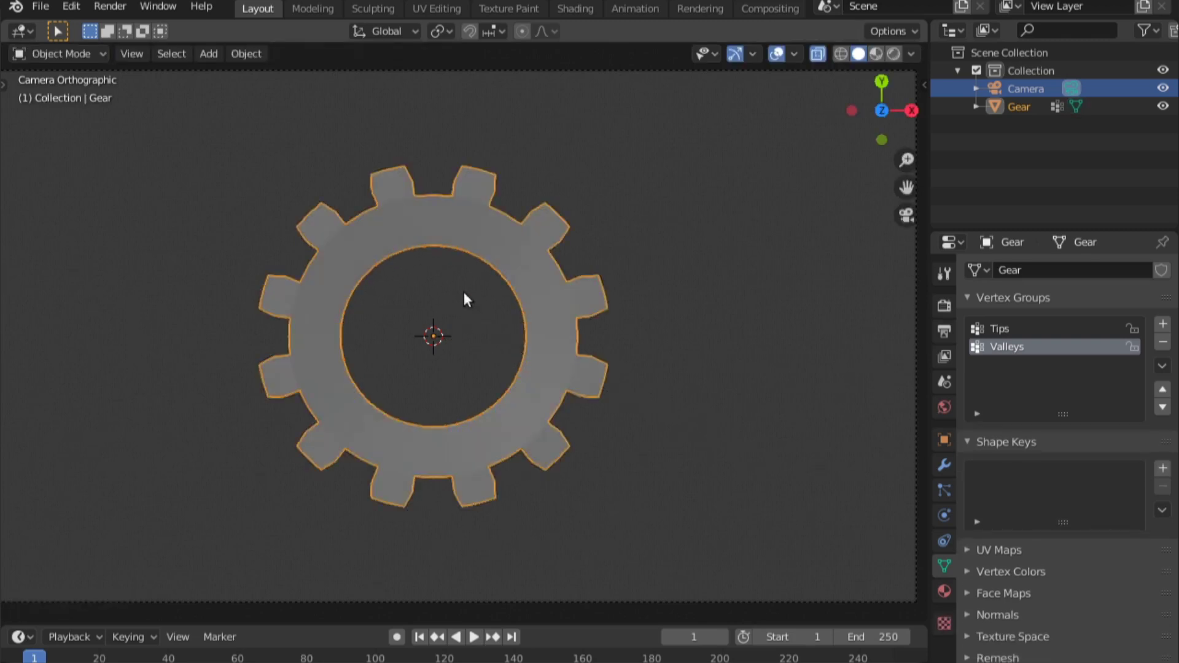
scroll(462, 292, down, 4)
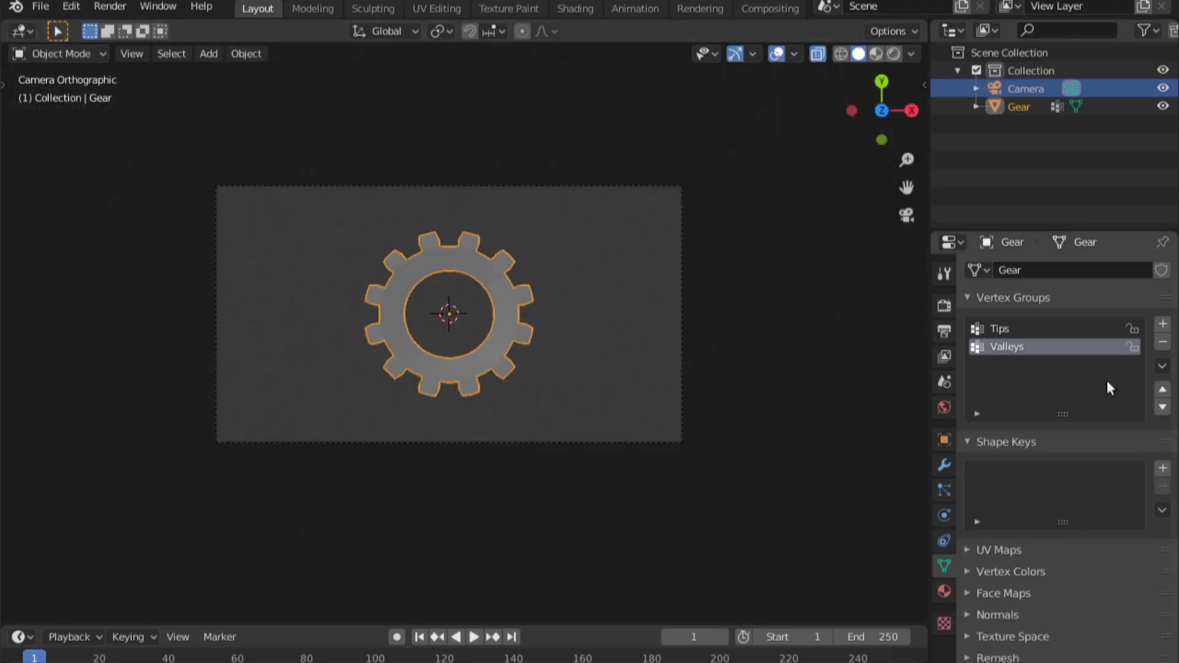
Scale the gear down and move it about 0.72 m toward -X and 1.05 m toward -Y, low in the camera frame
drag(929, 381, 893, 381)
key(s)
click(478, 347)
key(g)
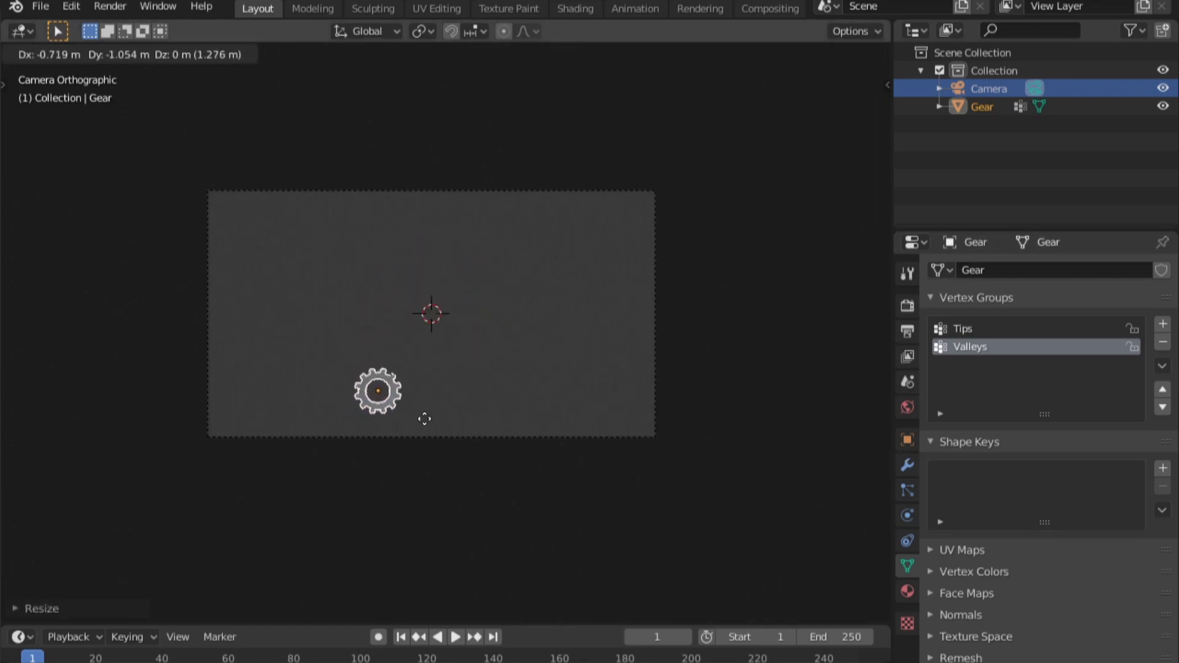
click(423, 415)
Add a text object and set its font size to about 0.561
key(shift+a)
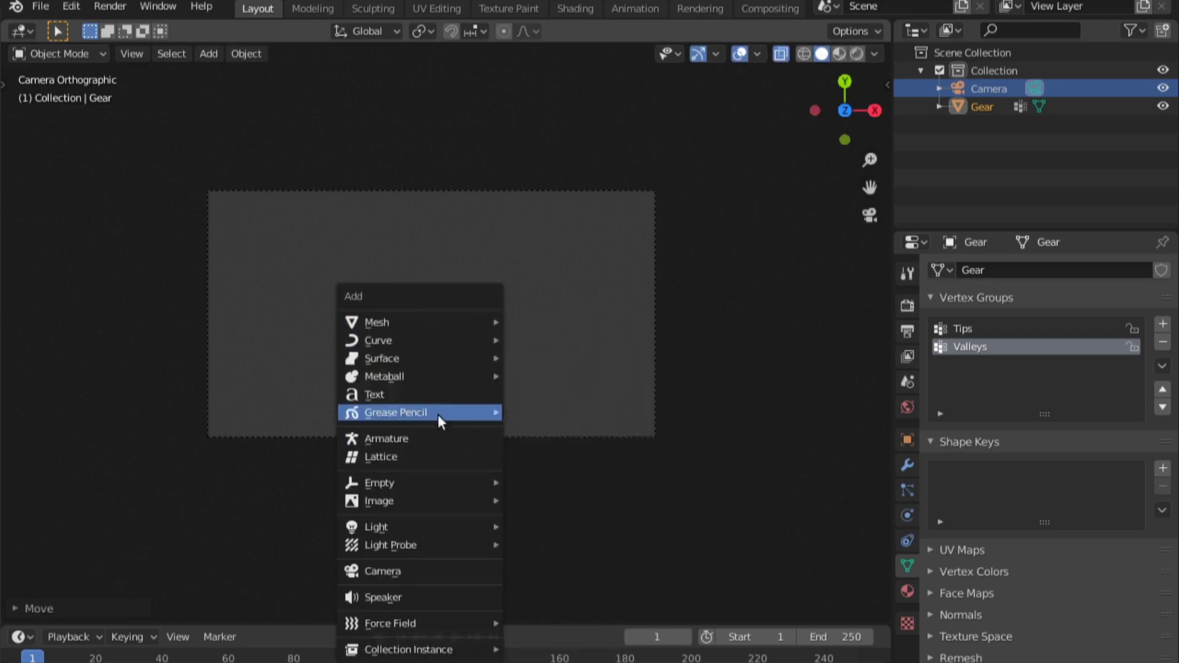
click(437, 394)
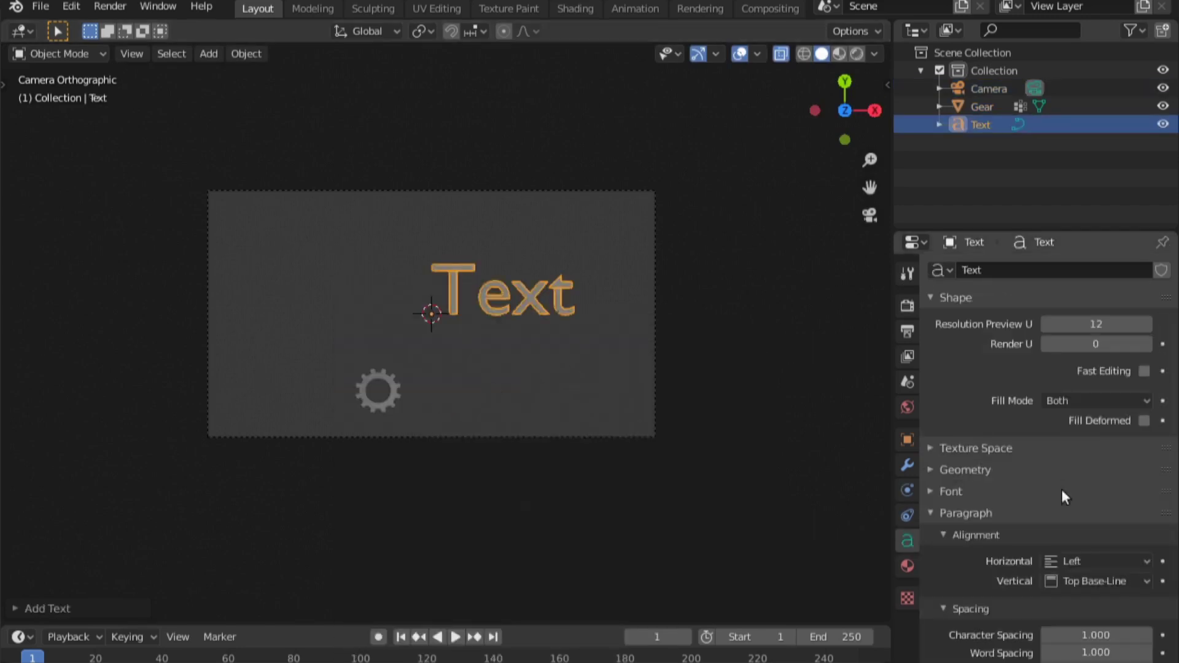
scroll(1031, 466, down, 4)
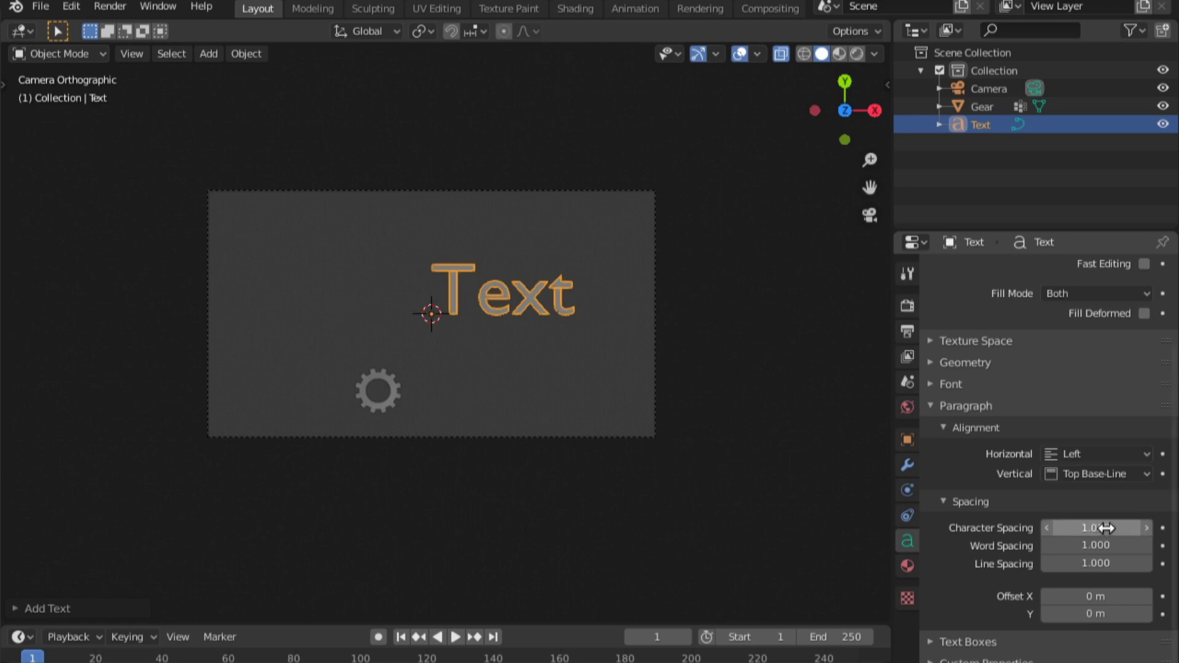
click(950, 384)
scroll(964, 451, down, 3)
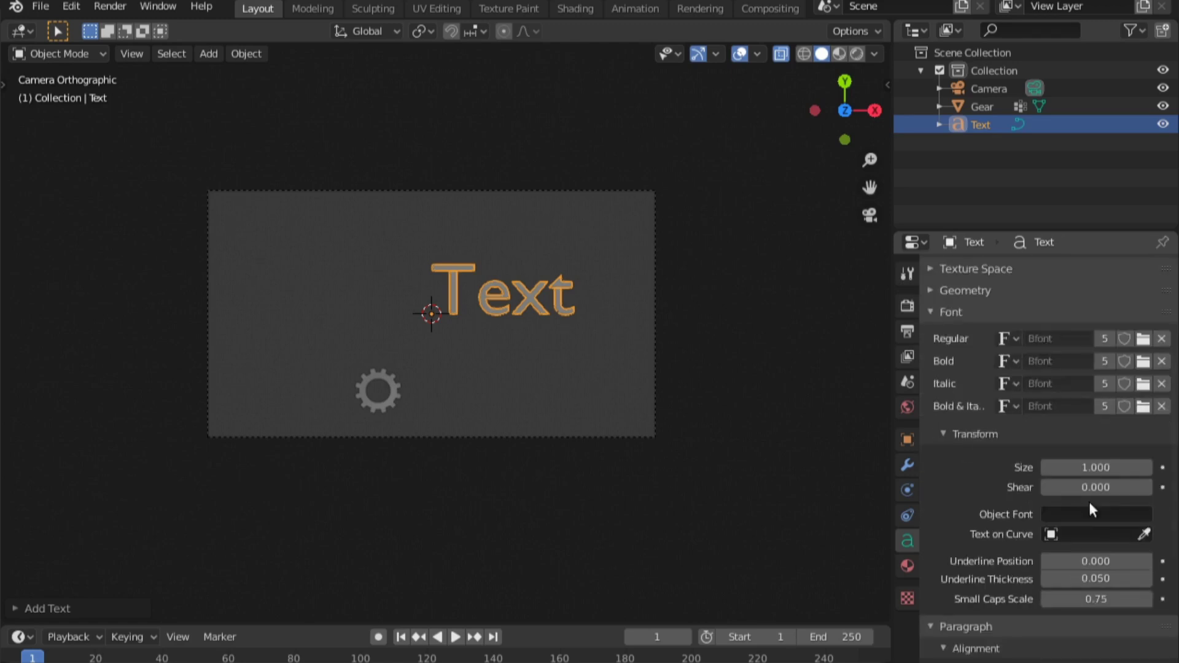
drag(1095, 467, 1031, 468)
Replace the text with "Thanks for watching!" and load ArtBrush as its regular font
key(Tab)
key(BackSpace)
key(BackSpace)
key(BackSpace)
key(BackSpace)
text(Thanks for watching!)
key(Tab)
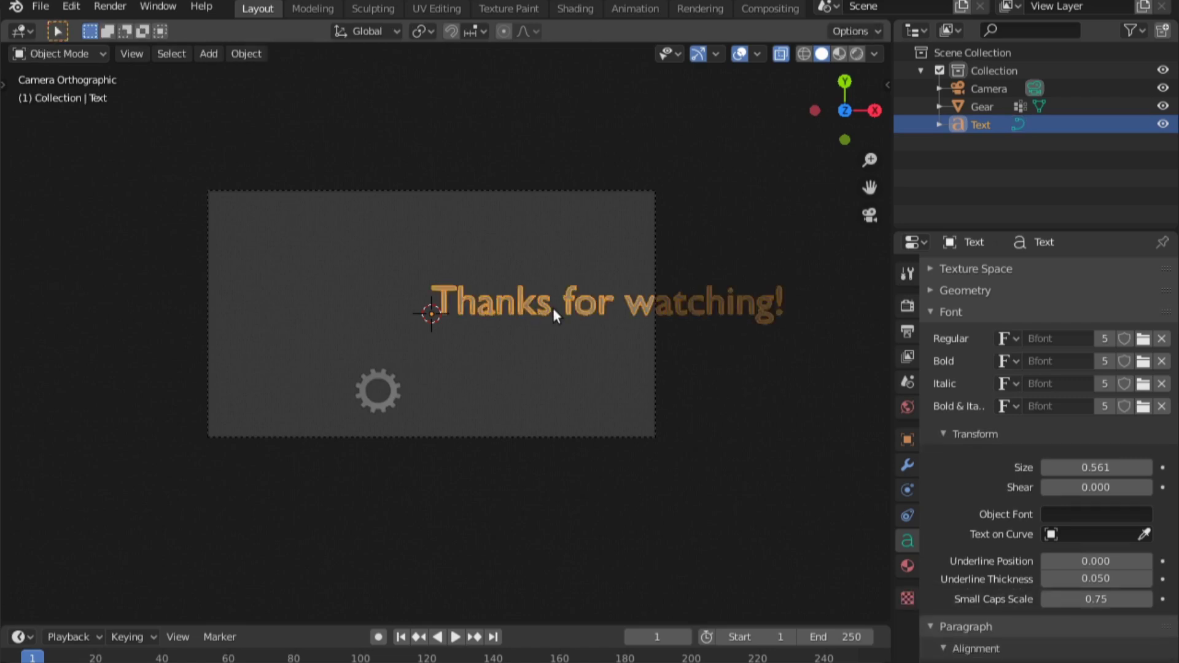
click(1010, 339)
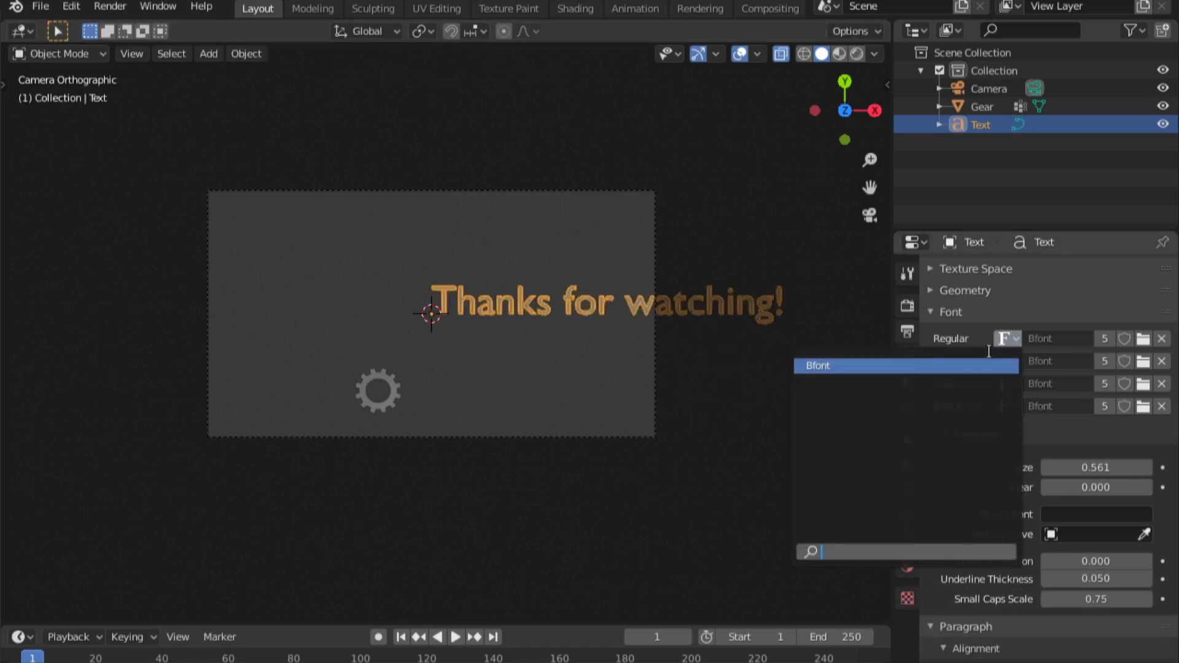
click(1143, 339)
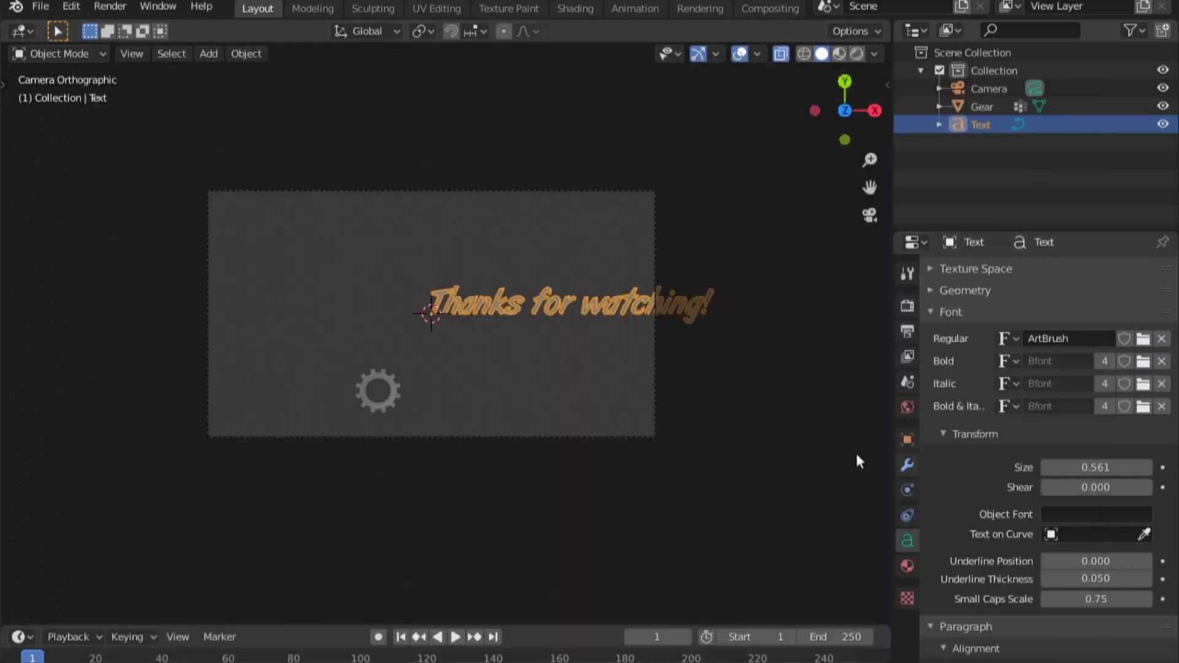
Move the text to the lower-left corner of the camera frame and reduce its font size
key(g)
click(434, 416)
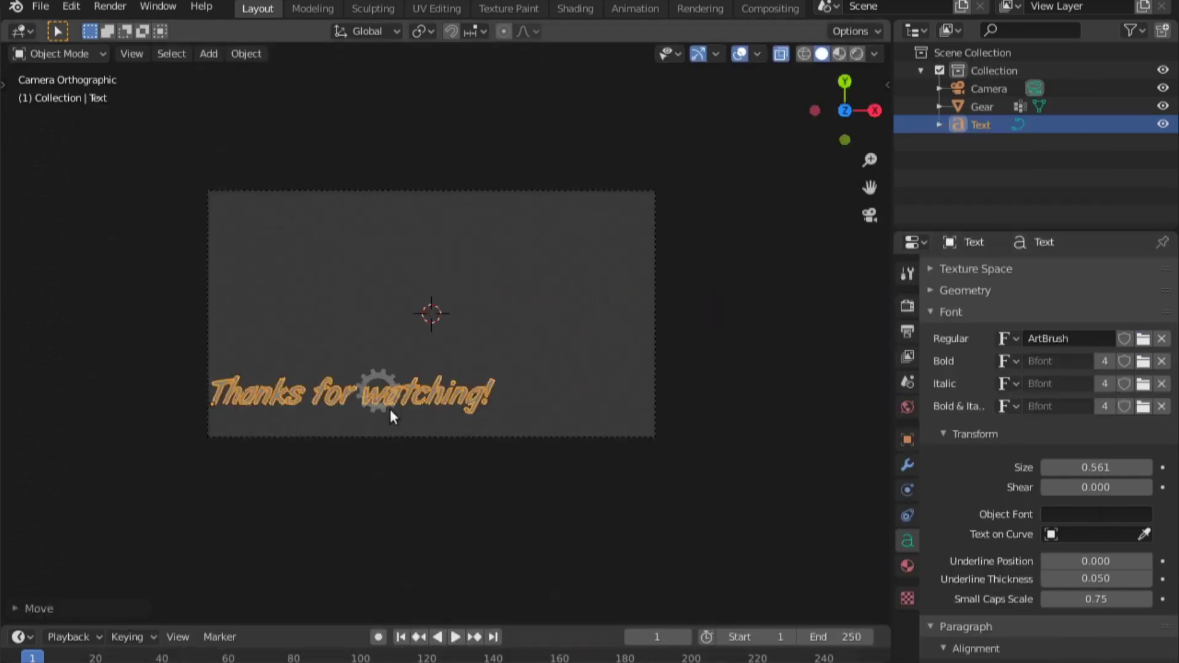
drag(1096, 468, 1036, 467)
Place the gear just to the right of the "Thanks for watching!" text and select the camera
click(381, 381)
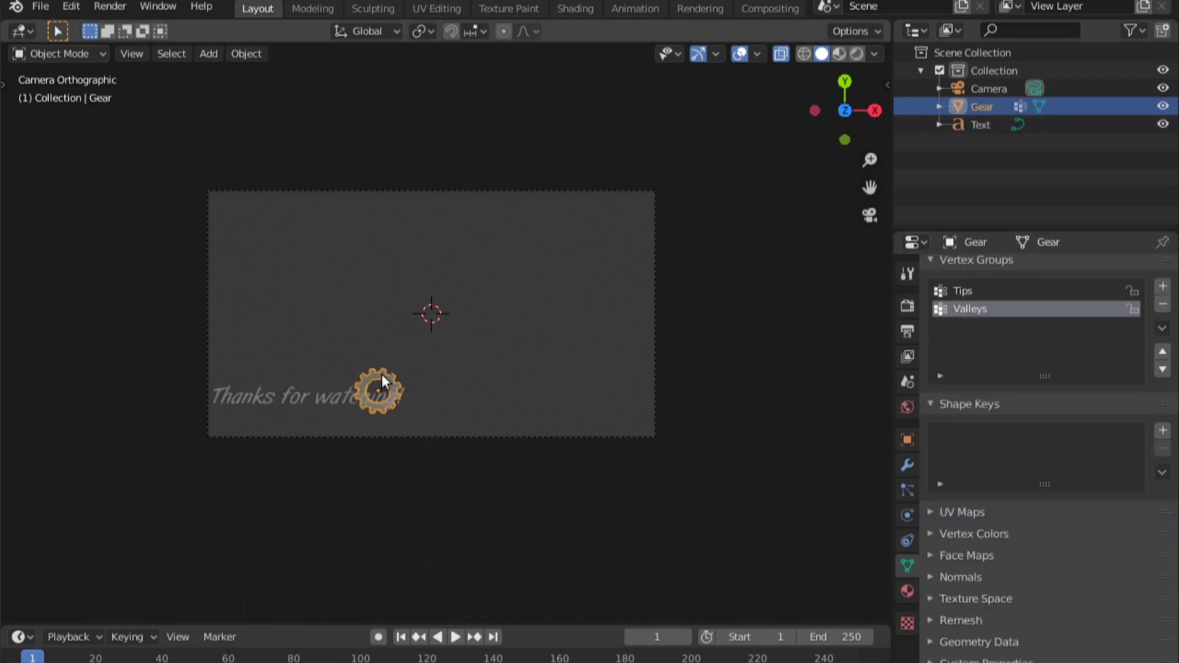
scroll(716, 257, up, 4)
scroll(724, 274, down, 2)
right_click(748, 373)
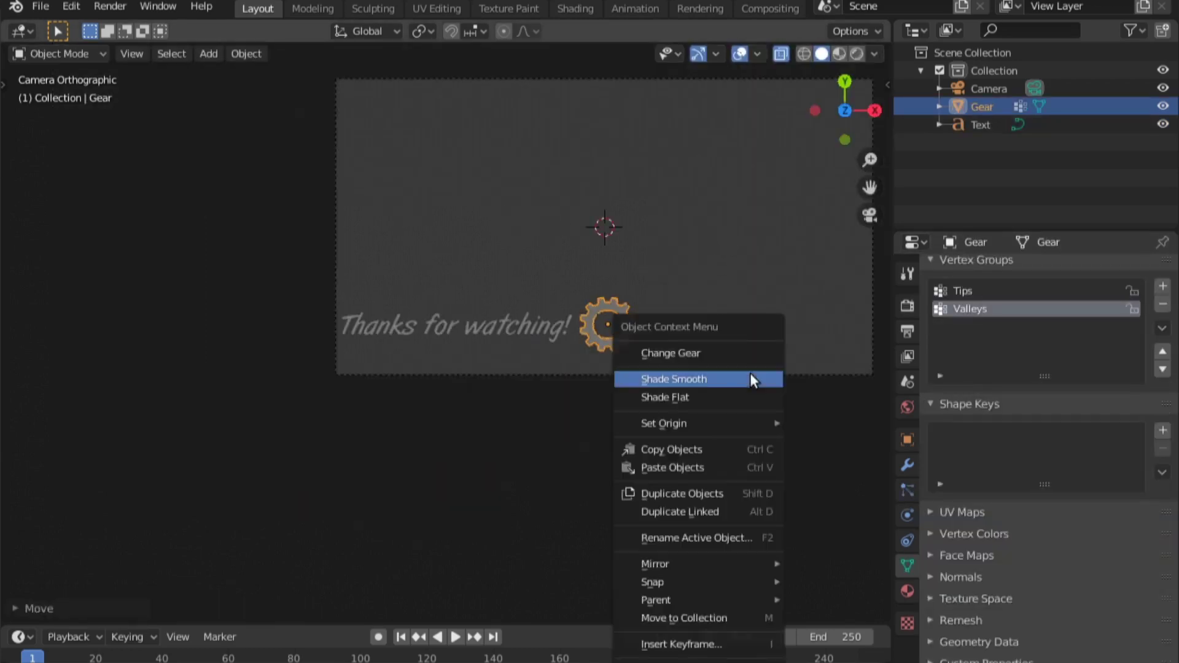
click(575, 378)
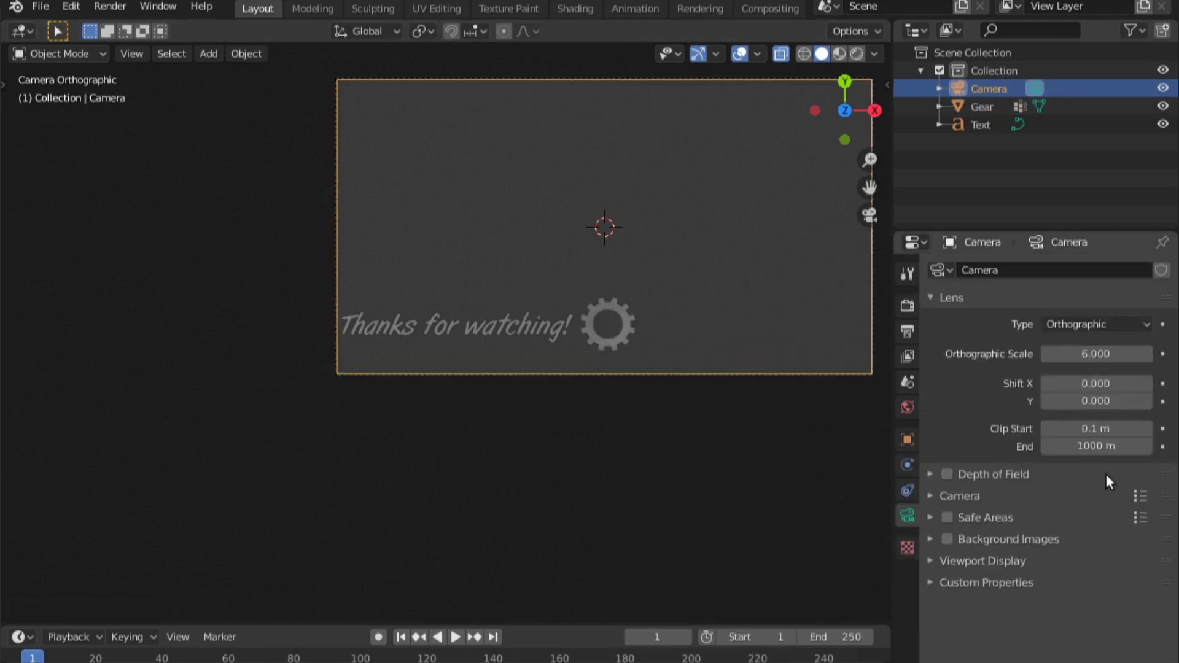
Show the camera's Thirds composition guide and turn on its Safe Areas
click(933, 559)
scroll(974, 595, down, 5)
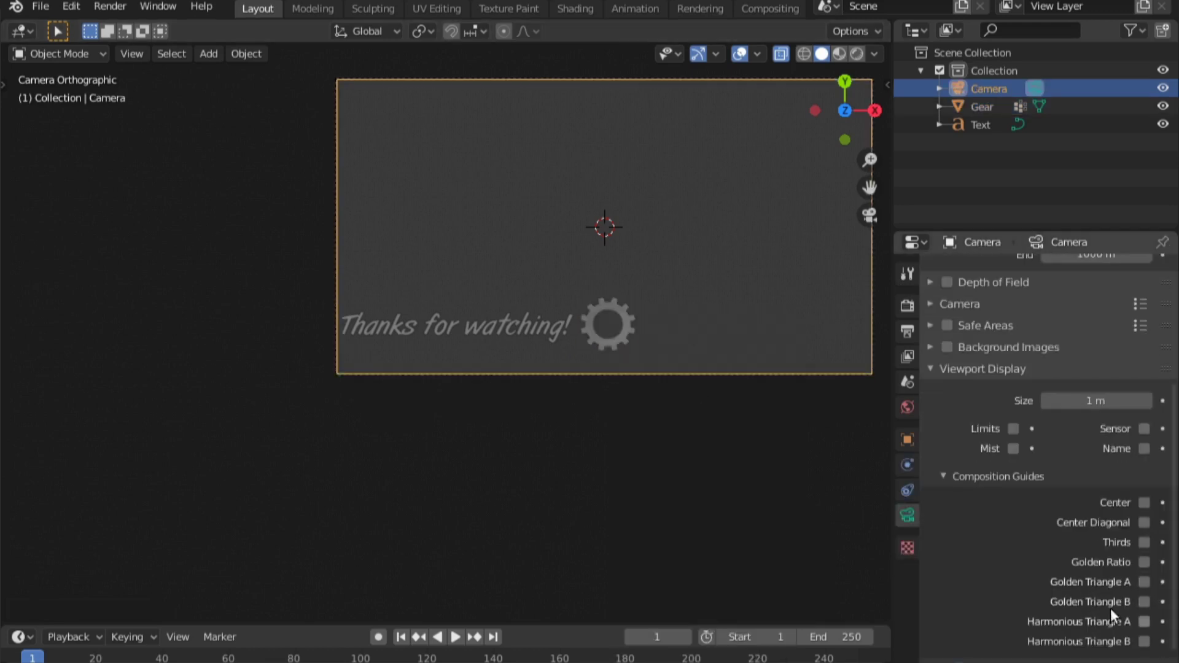
click(1143, 541)
click(958, 369)
click(946, 517)
Reposition the gear beside the text and scale it down slightly
click(628, 324)
key(g)
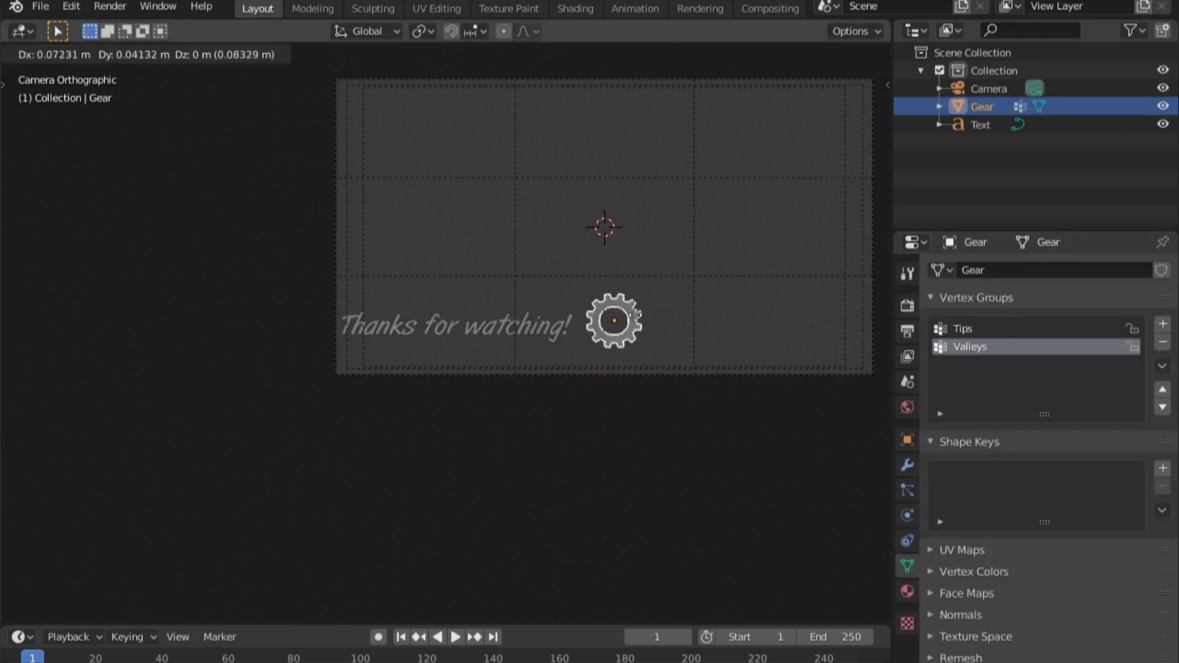
click(660, 322)
key(s)
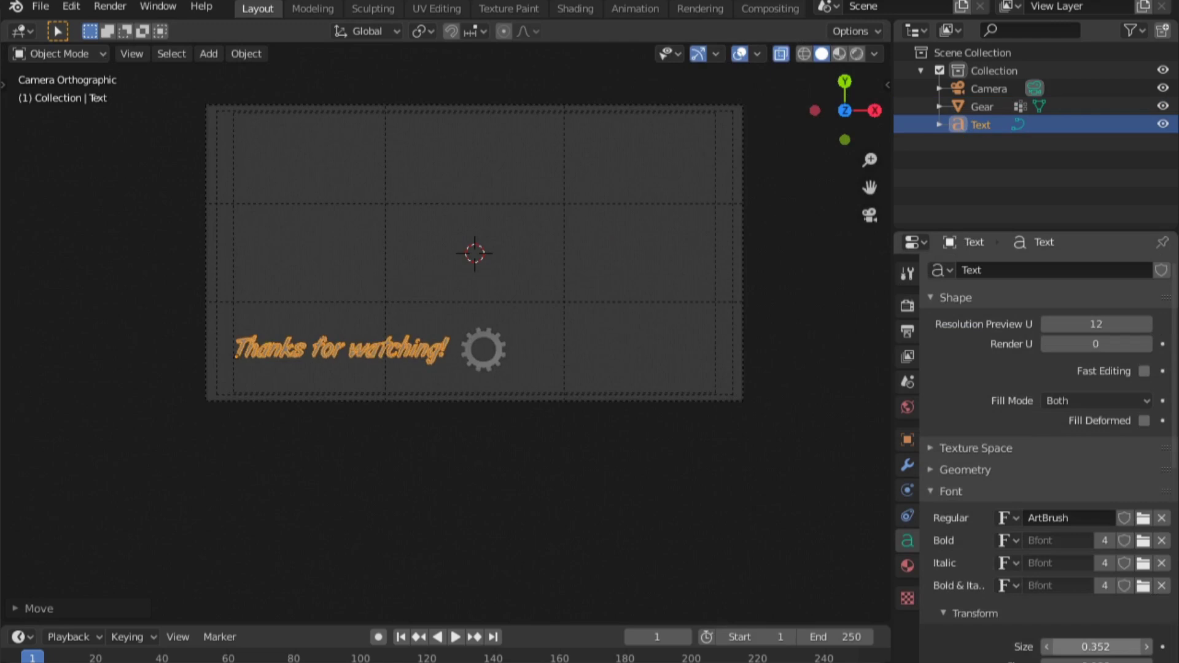
Reduce the text's font size to 0.339 and move the text along X closer to the gear
drag(1095, 646, 1086, 646)
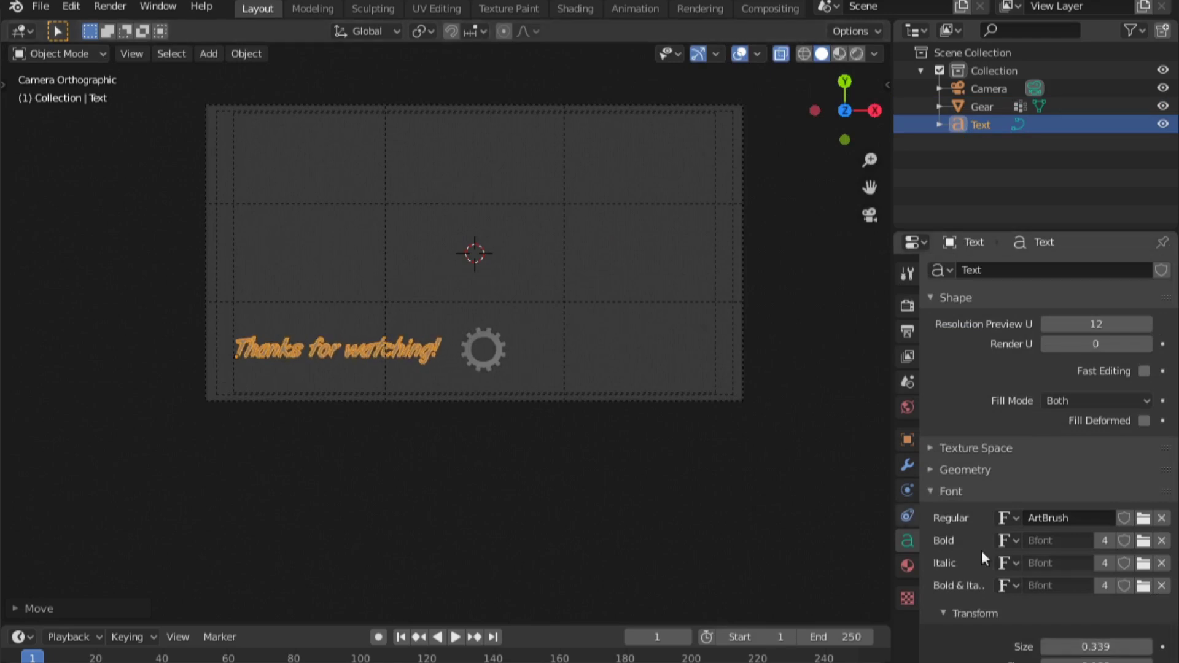
key(g)
key(x)
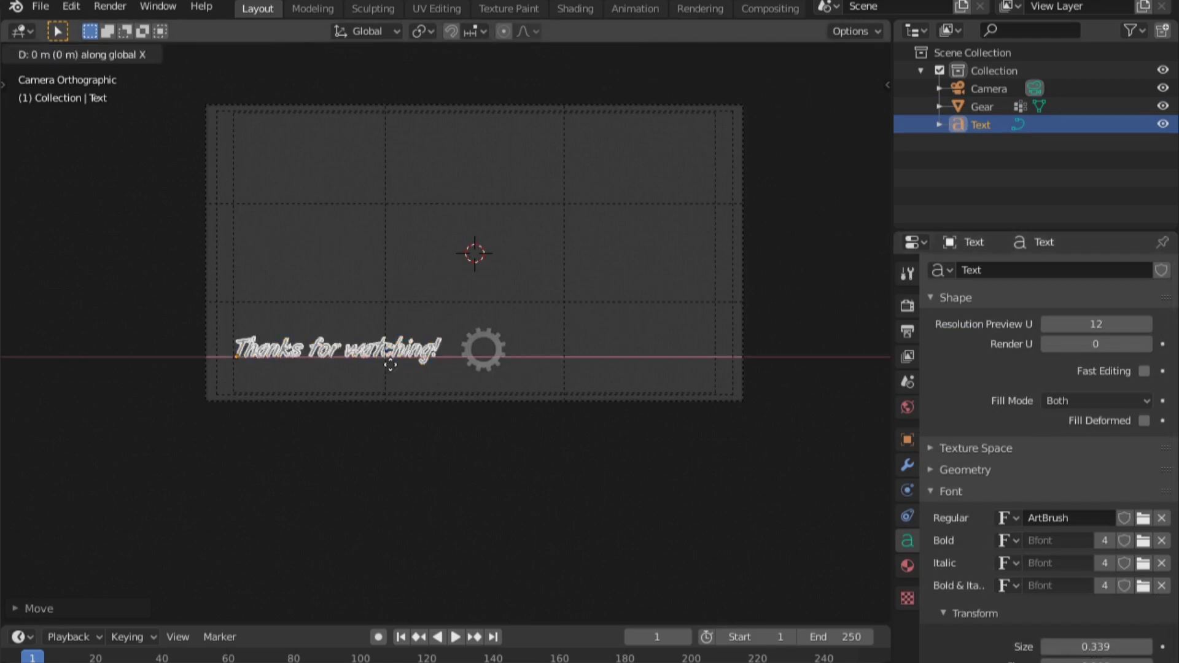
click(401, 365)
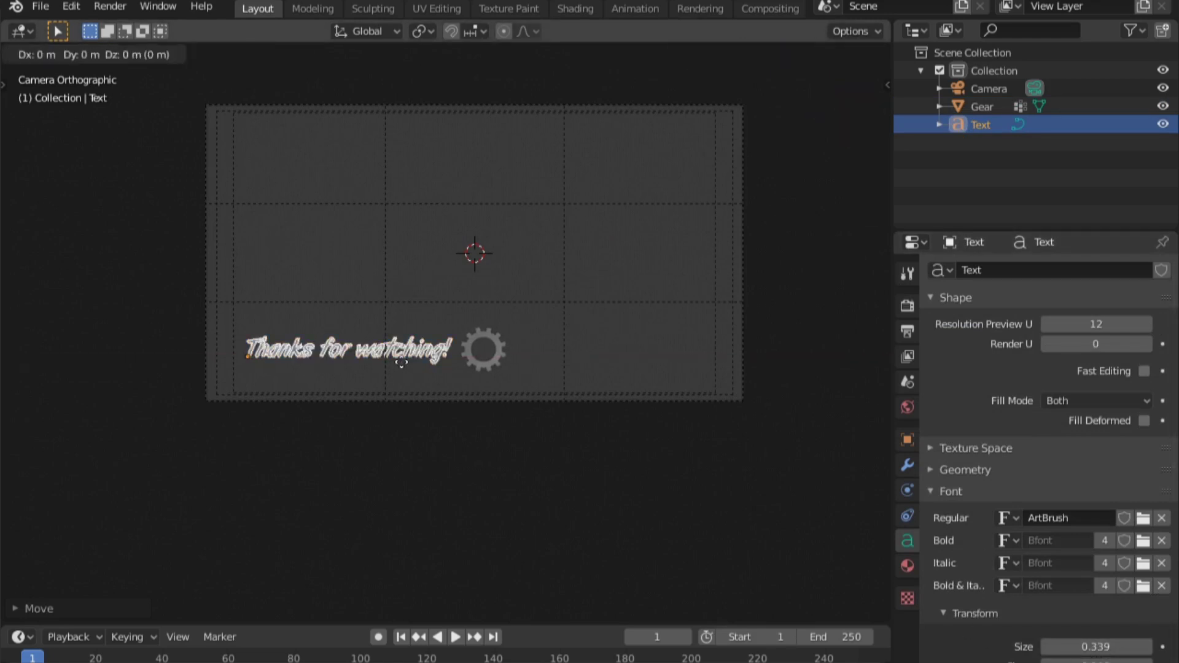
key(y)
key(Escape)
Scale the gear down a little more and place it just right of the "Thanks for watching!" text
click(466, 356)
scroll(492, 360, up, 4)
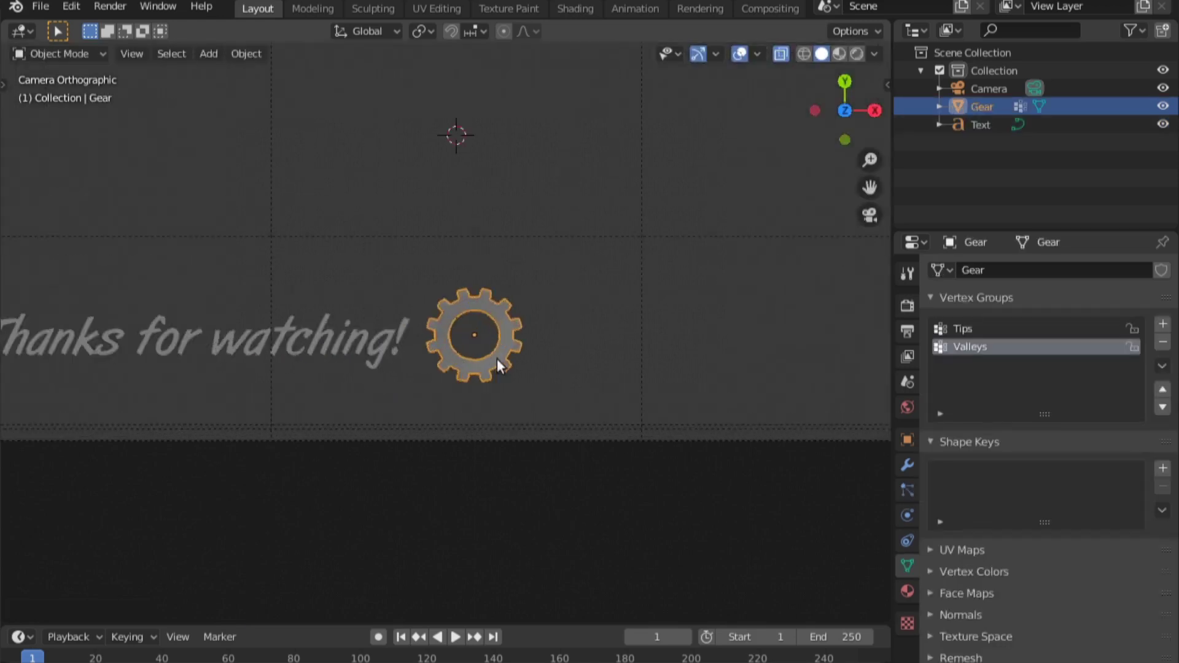
scroll(514, 362, down, 3)
key(s)
key(g)
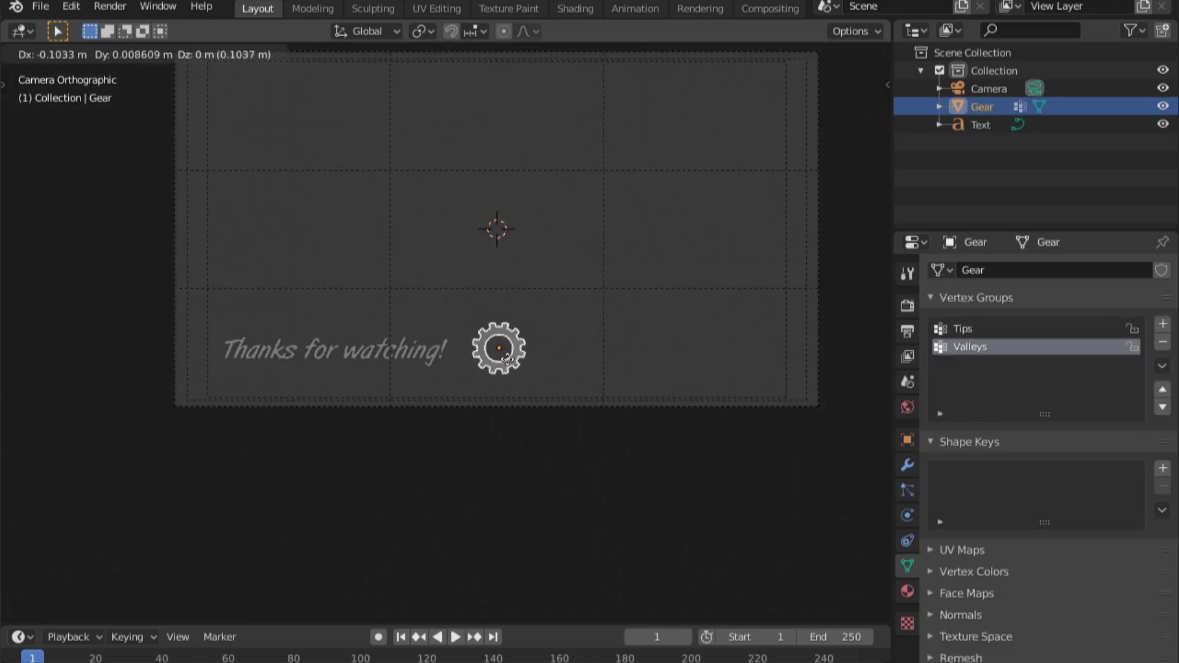
click(505, 361)
Add a plane and flatten its mesh in Edit Mode to about 0.158 along Y
shift+middle_drag(569, 265, 540, 352)
key(shift+a)
mouse_move(503, 278)
click(594, 280)
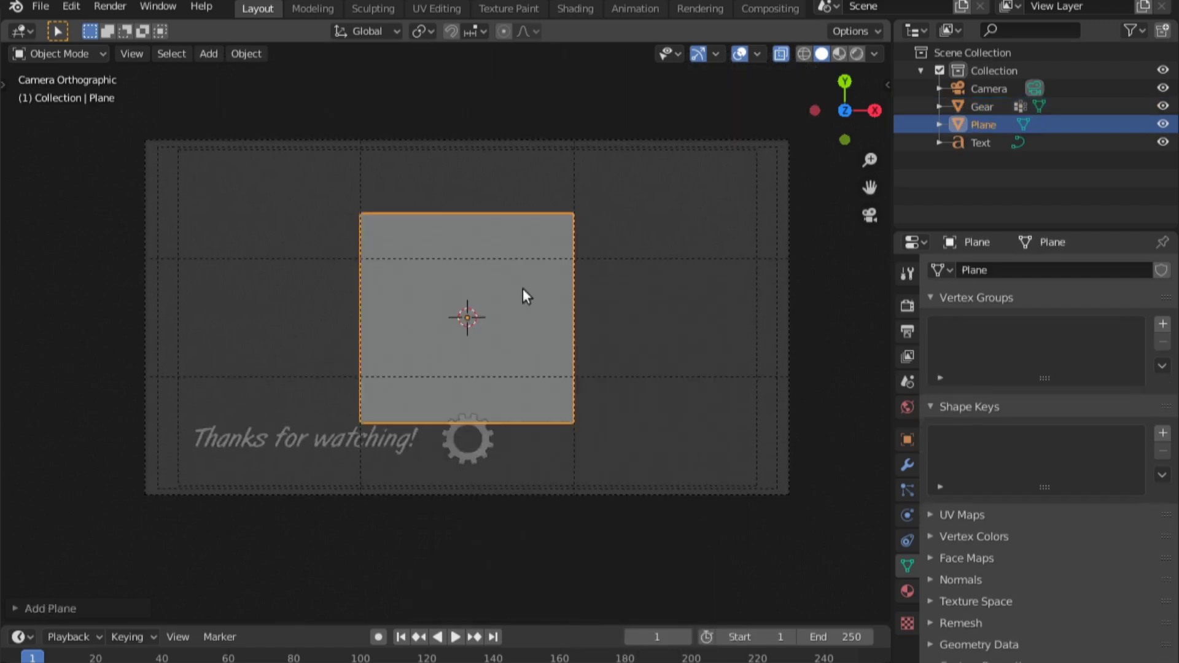
key(Tab)
key(s)
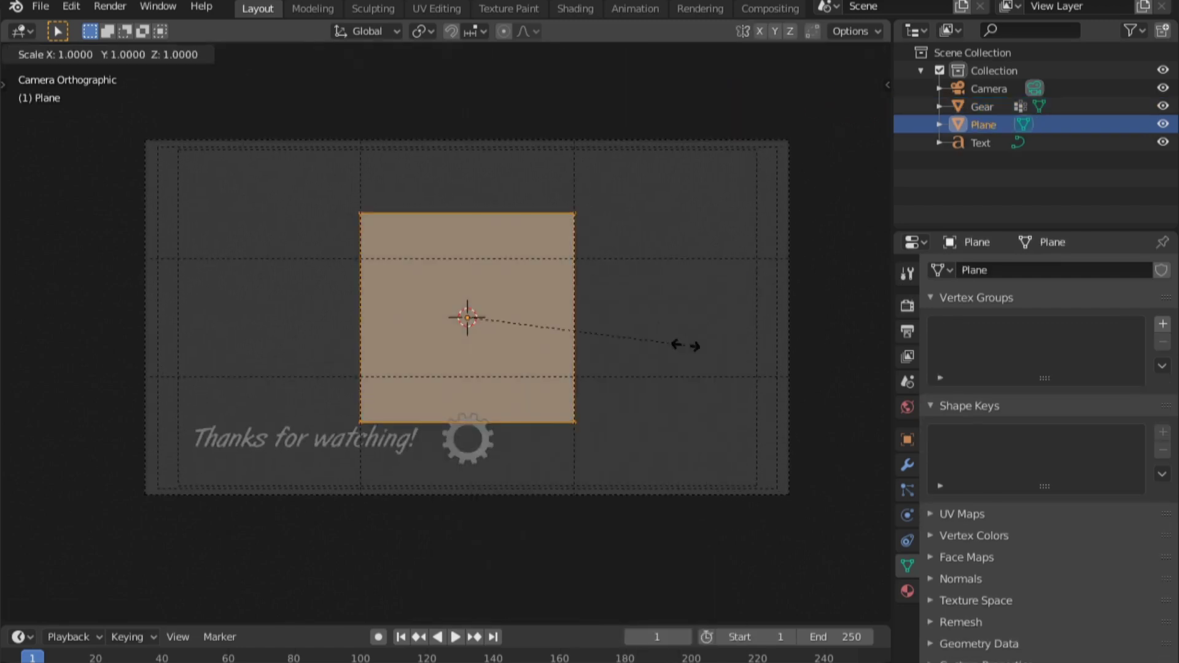
key(y)
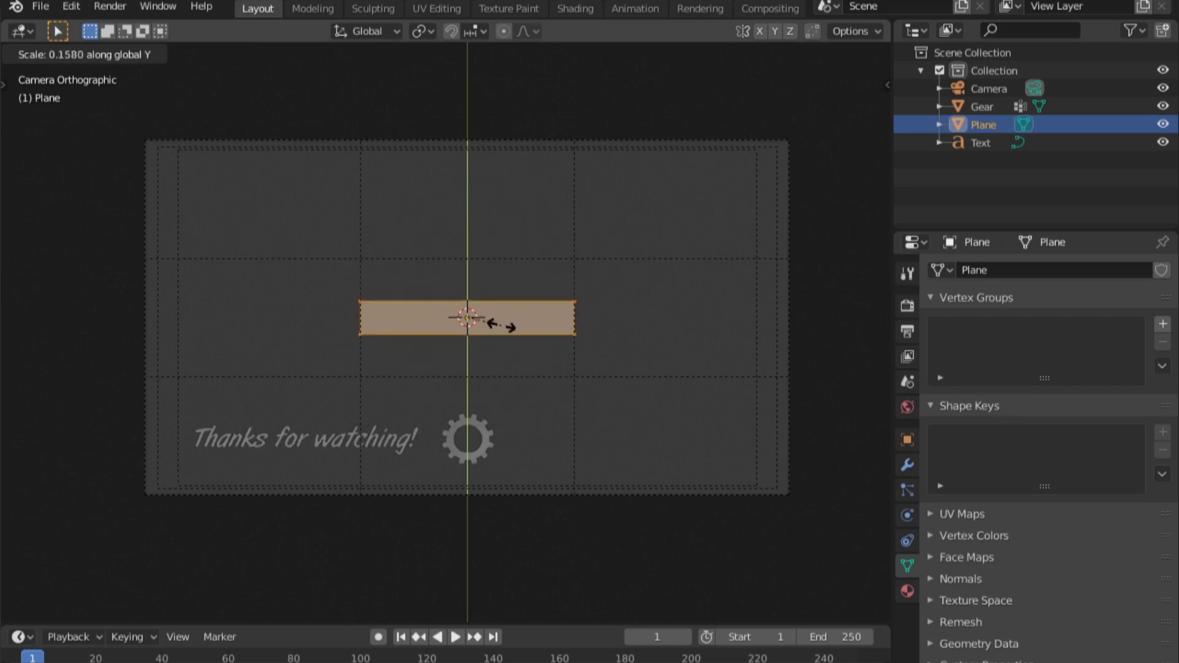
click(513, 326)
Move the flattened plane mesh over the text and stretch it along X so it spans from the text to the gear
key(g)
click(454, 455)
key(s)
key(x)
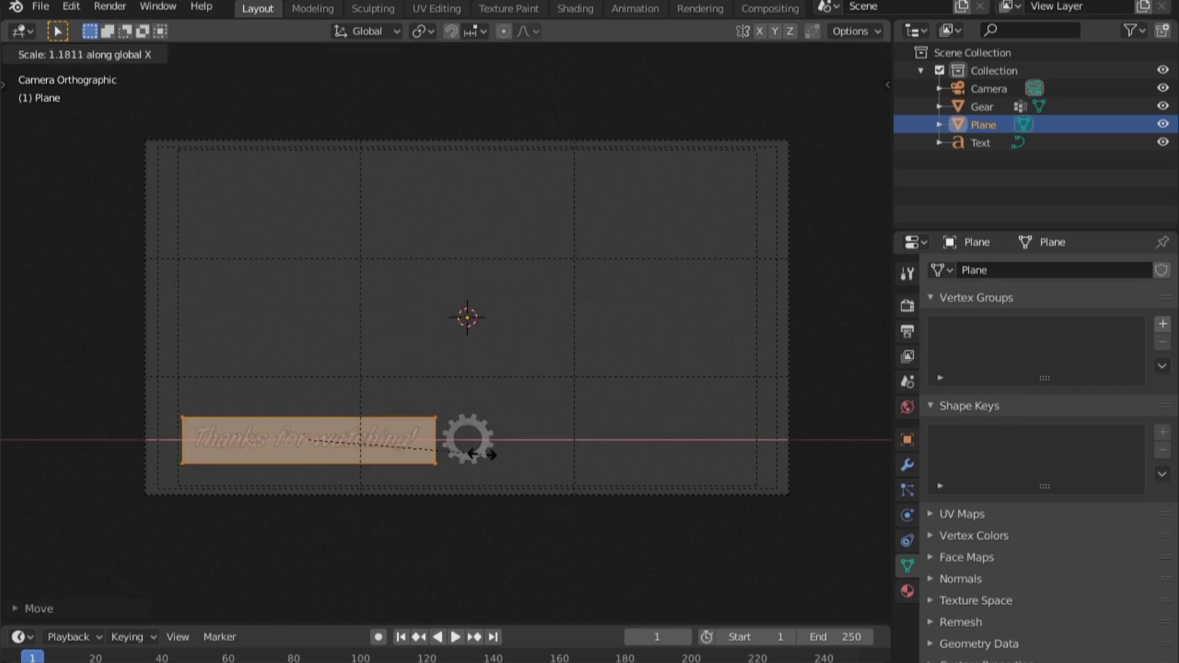
key(Return)
key(g)
key(x)
key(Return)
key(Tab)
Fine-tune the text's font size and position so it sits centred on the plane
scroll(387, 453, up, 2)
click(386, 453)
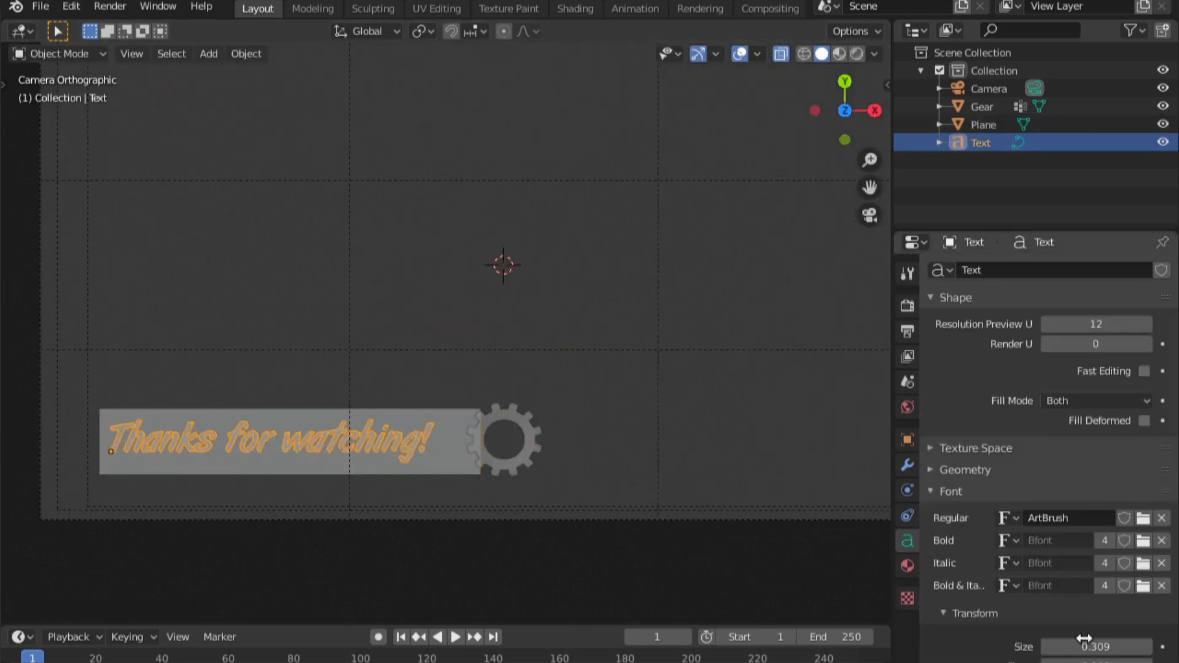
key(g)
key(z)
click(383, 431)
Add a Subdivision Surface modifier to the plane and subdivide its mesh once
click(150, 414)
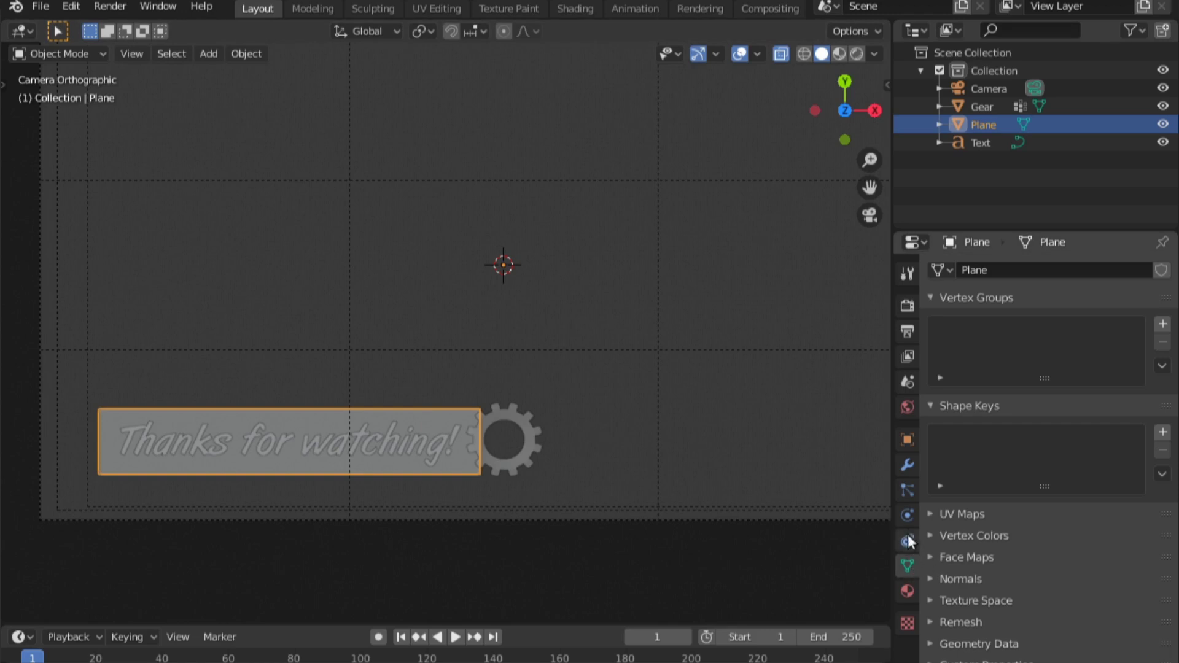
click(907, 470)
click(983, 269)
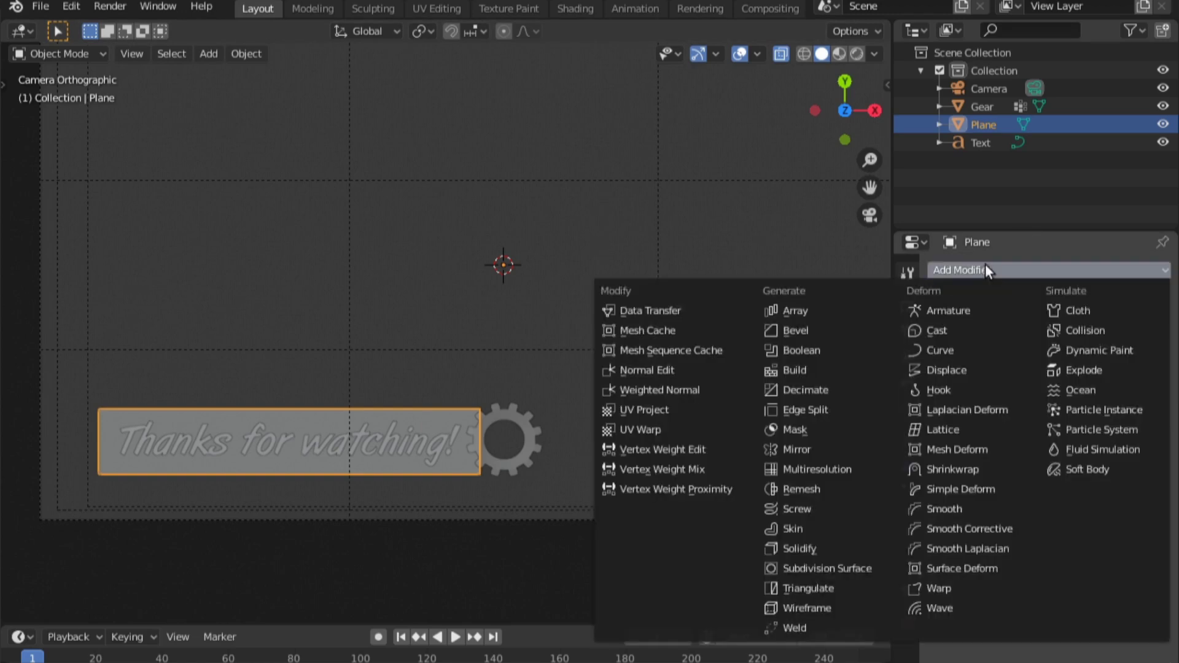
click(827, 567)
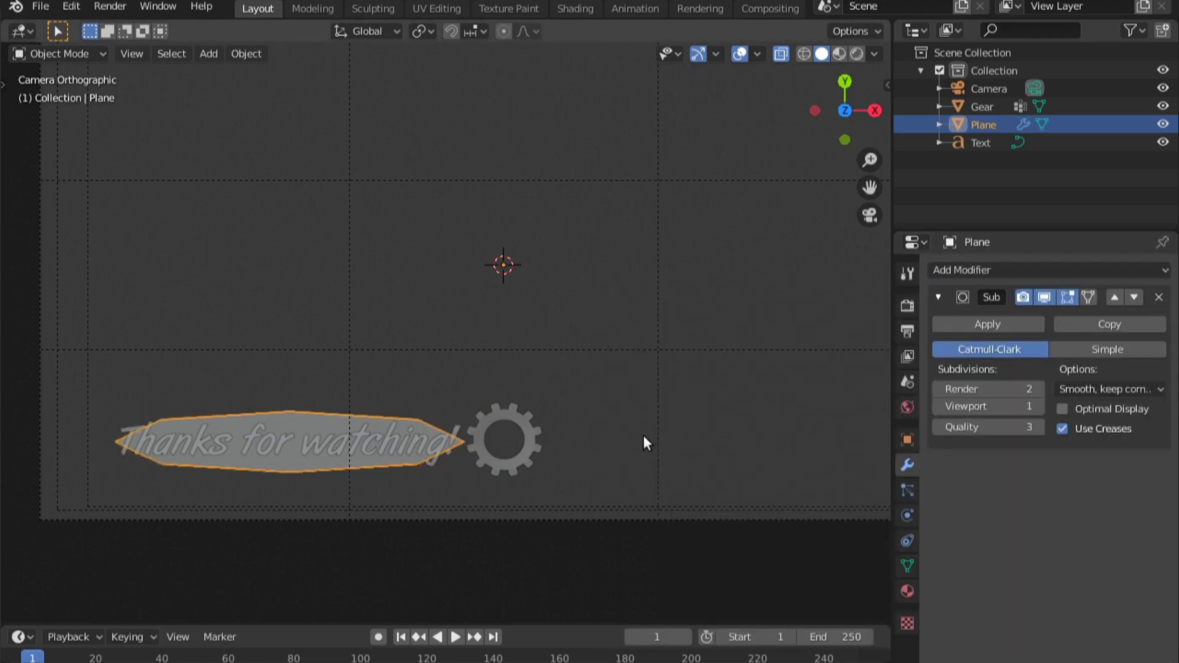
key(Tab)
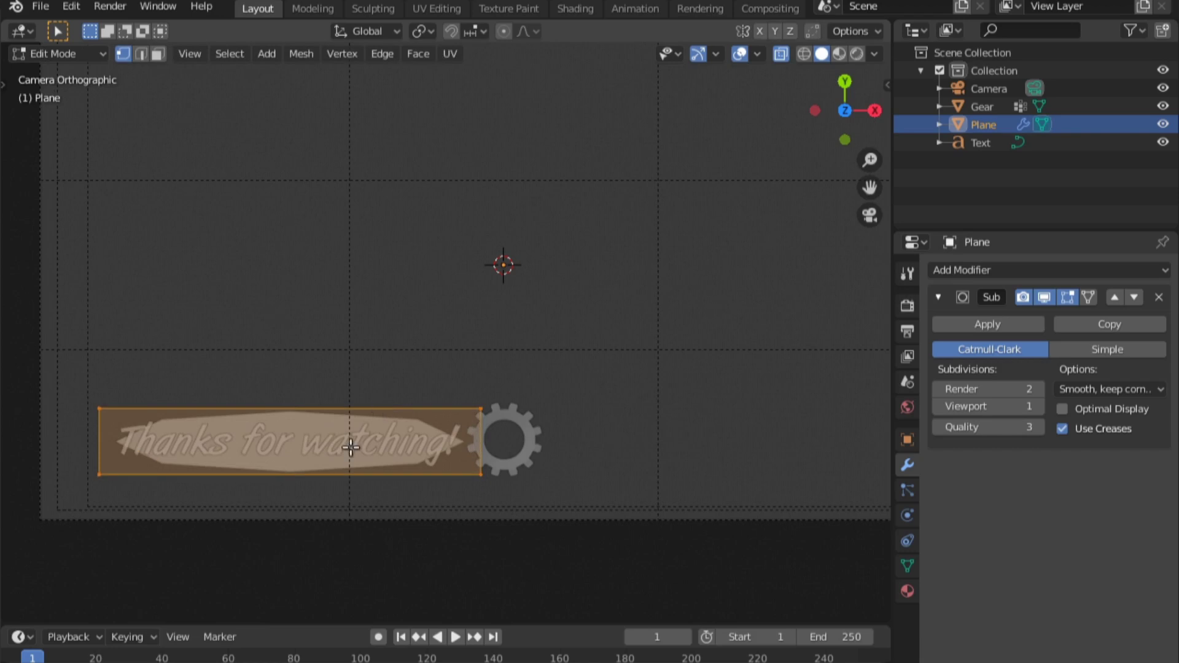
right_click(350, 447)
click(309, 237)
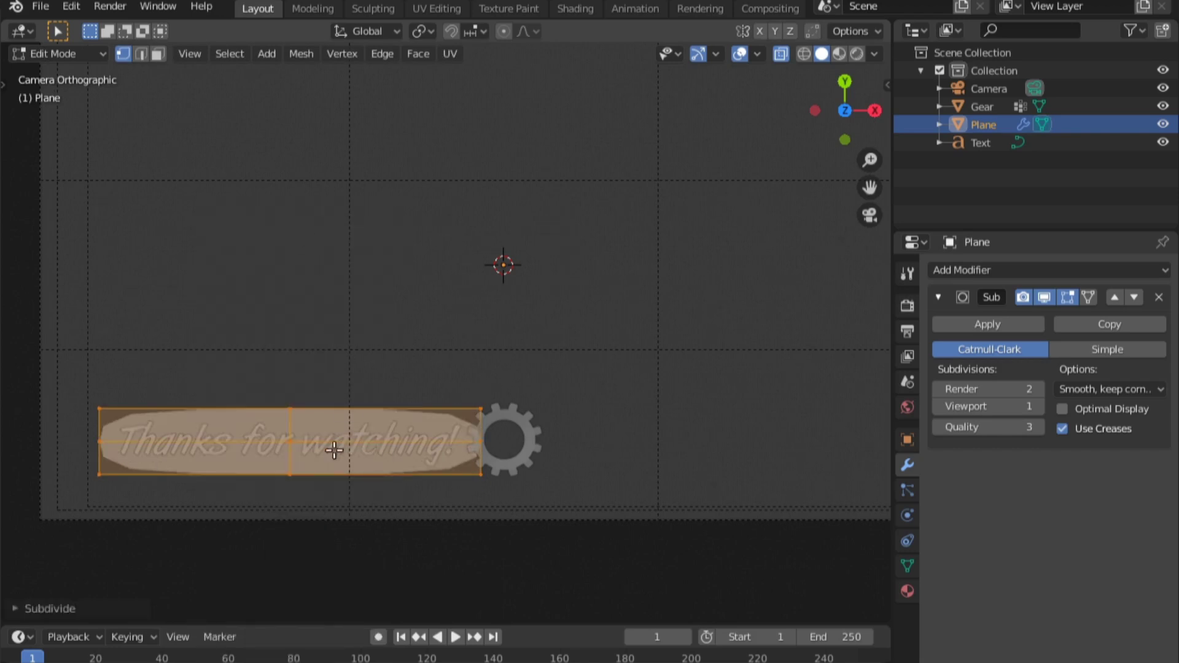
Move the plane's middle column of three vertices along X to just before its gear-side end
click(289, 408)
shift+click(289, 441)
shift+click(290, 474)
key(g)
key(x)
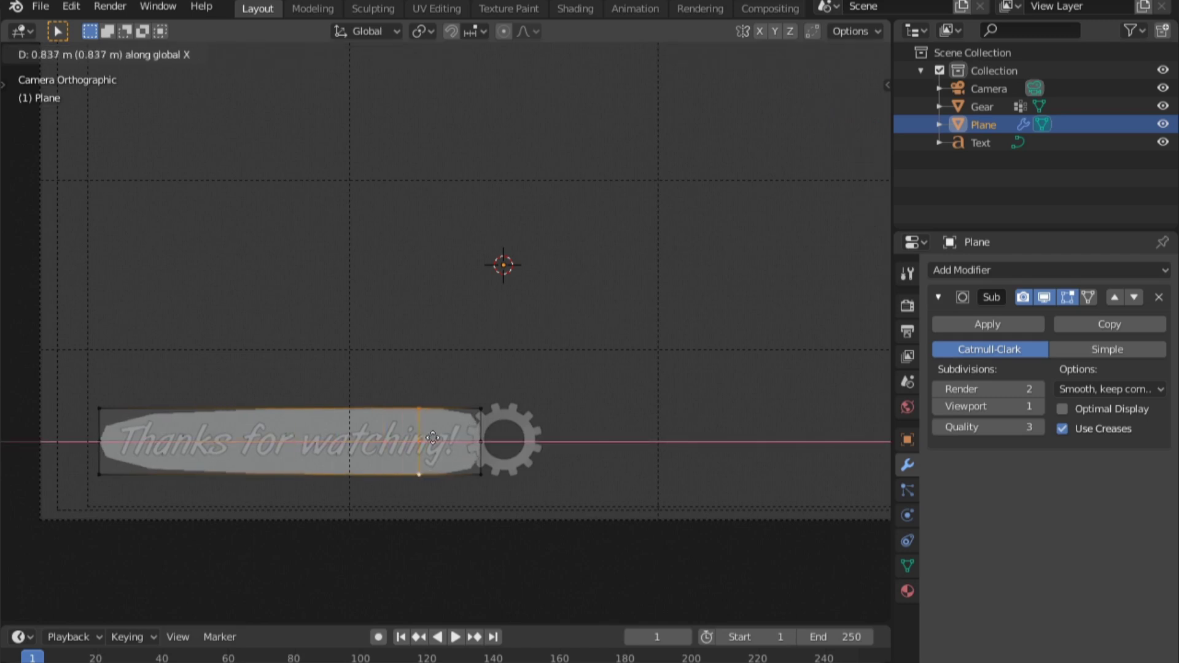
click(466, 438)
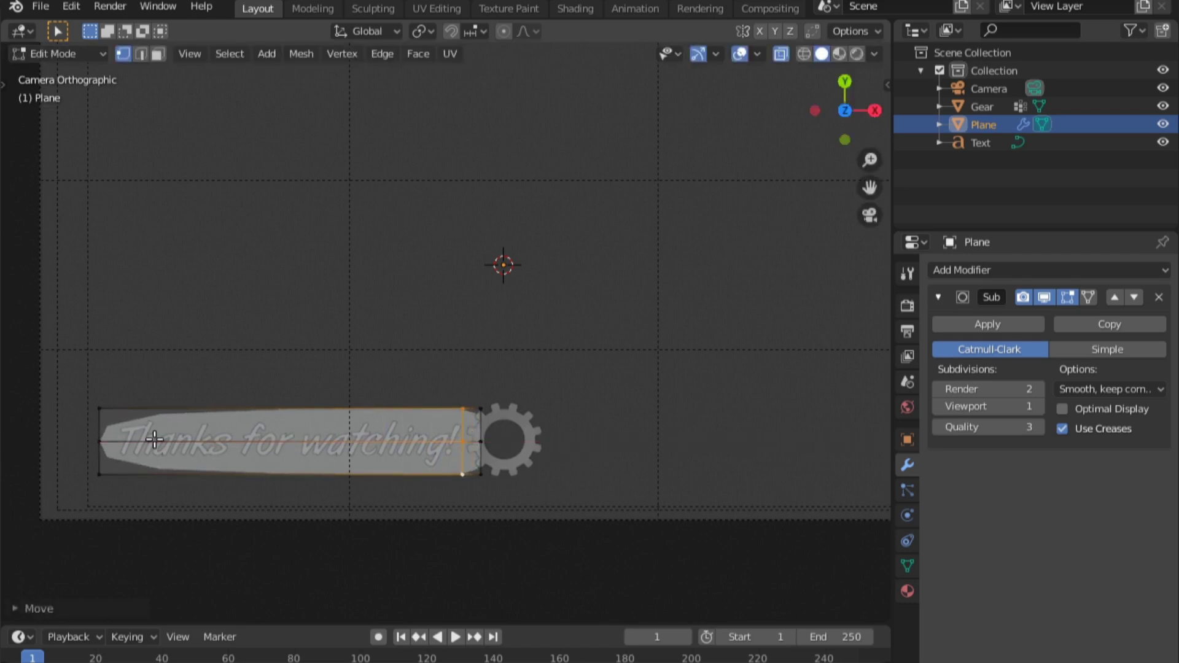
Add a vertical loop cut near the plane's left end and set the subdivisions to 4 for render and 2 for viewport
click(265, 421)
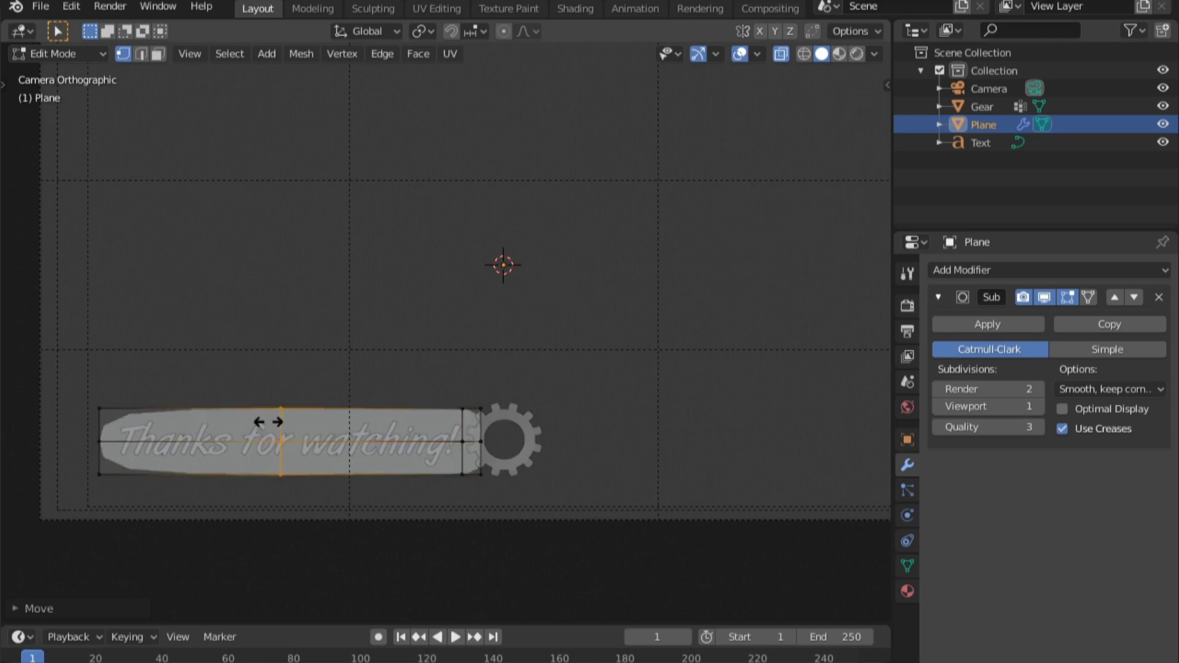
click(118, 428)
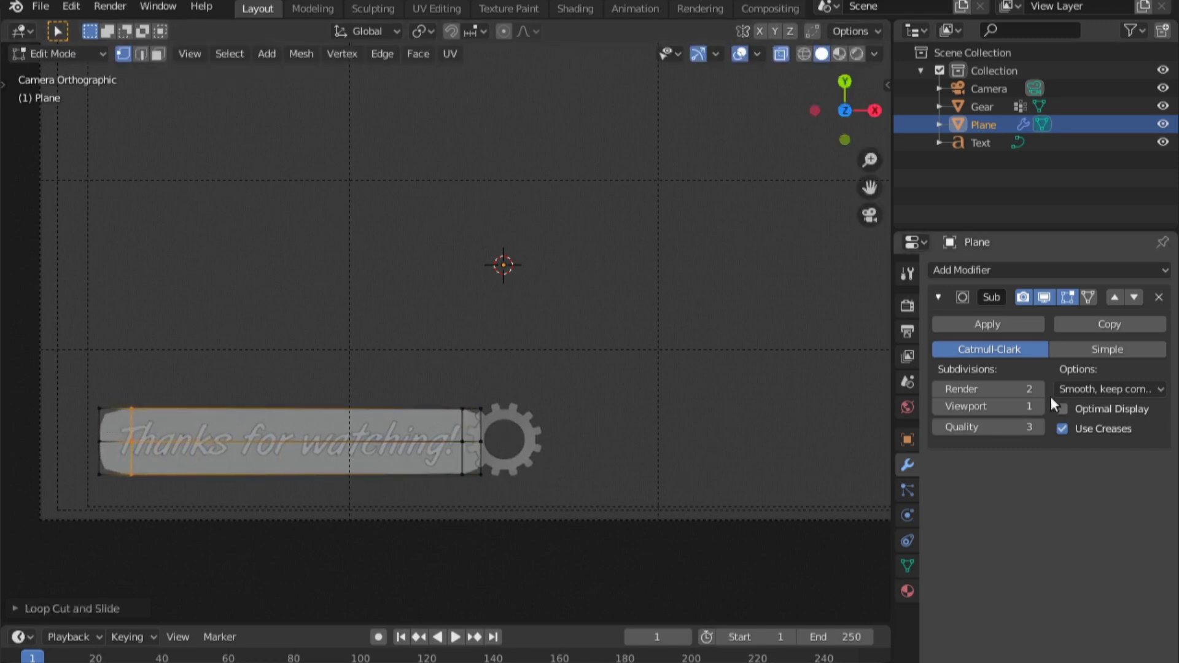
click(1037, 388)
click(1038, 389)
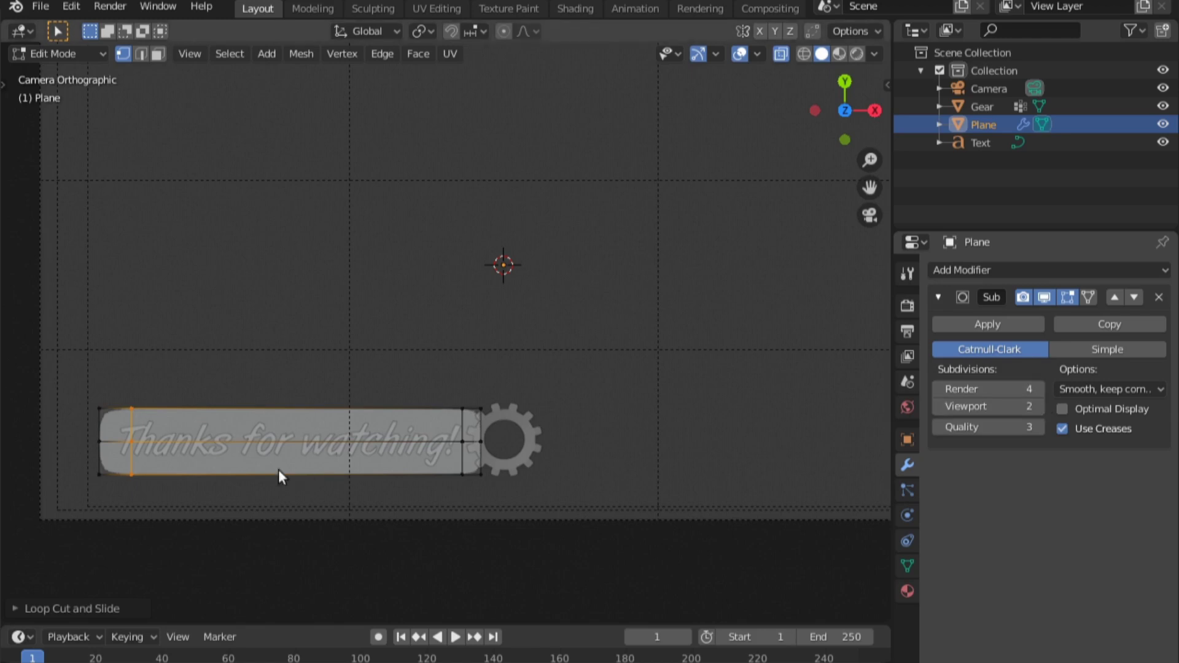
Adjust the left loop's position along X to refine the plane's rounded corners, and return to Object Mode
scroll(112, 437, up, 5)
key(g)
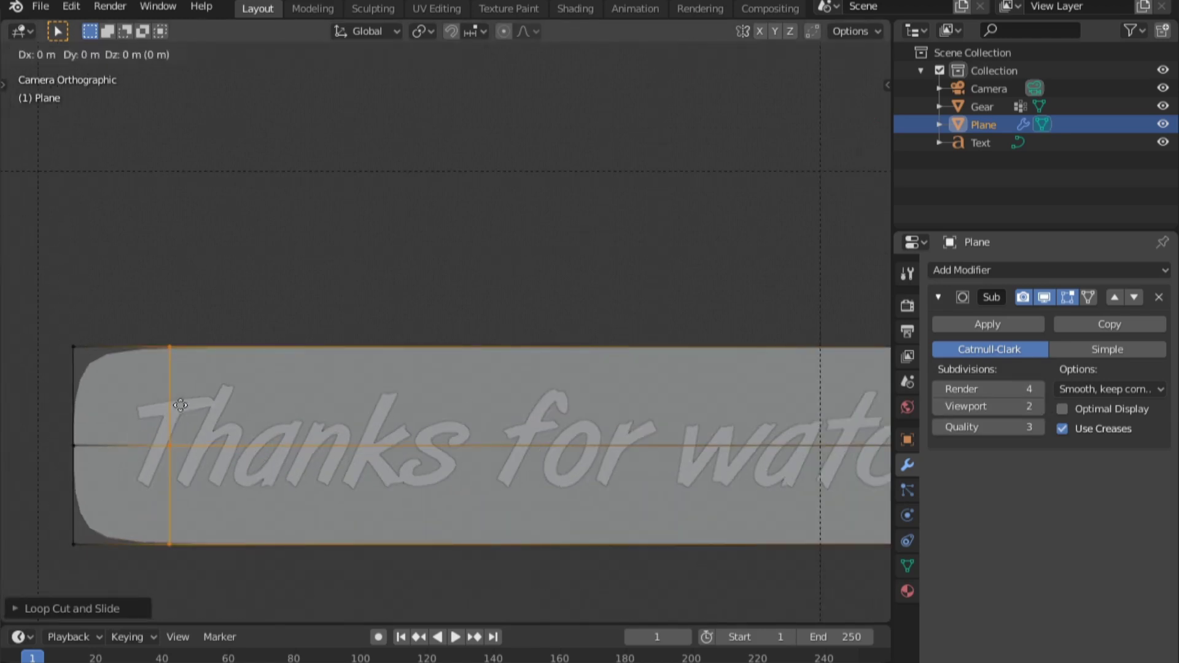
key(x)
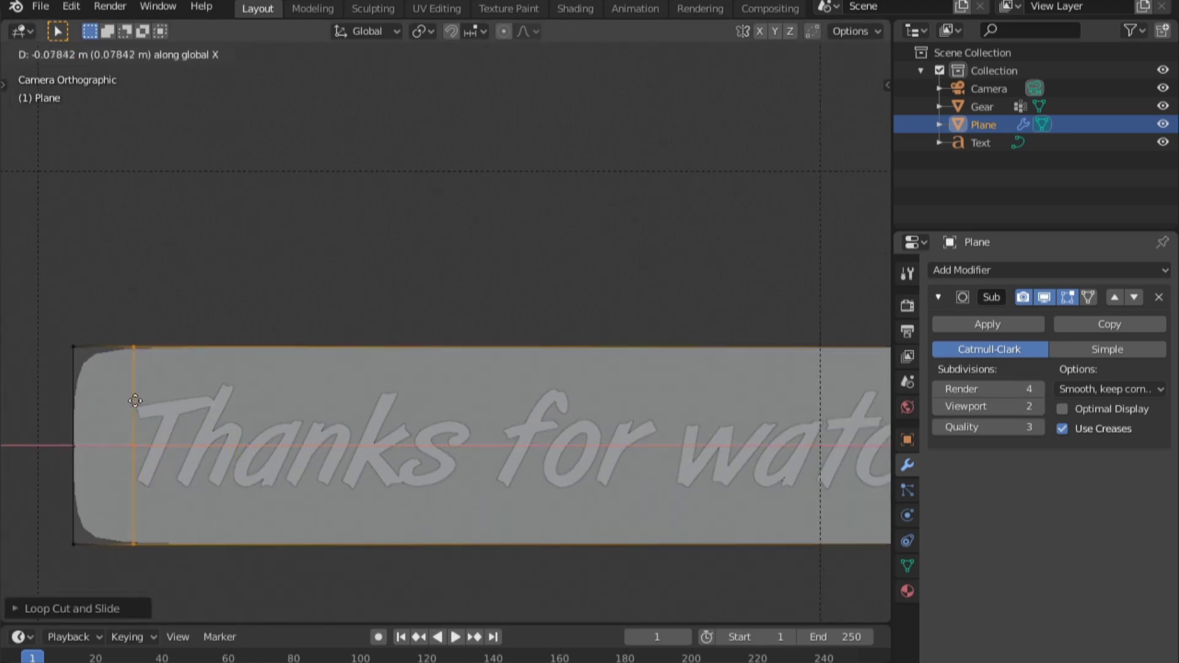
click(197, 399)
scroll(555, 400, down, 4)
key(Tab)
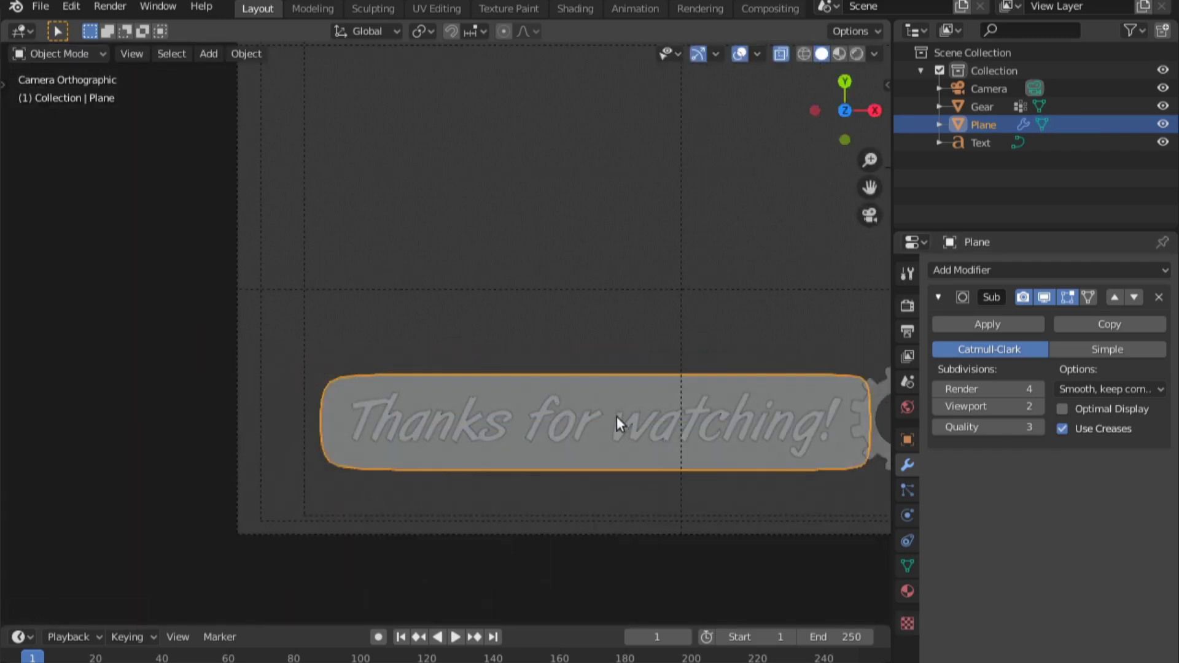
Apply the plane's Subdivision Surface modifier and add a Boolean modifier to it
shift+middle_drag(617, 417, 444, 405)
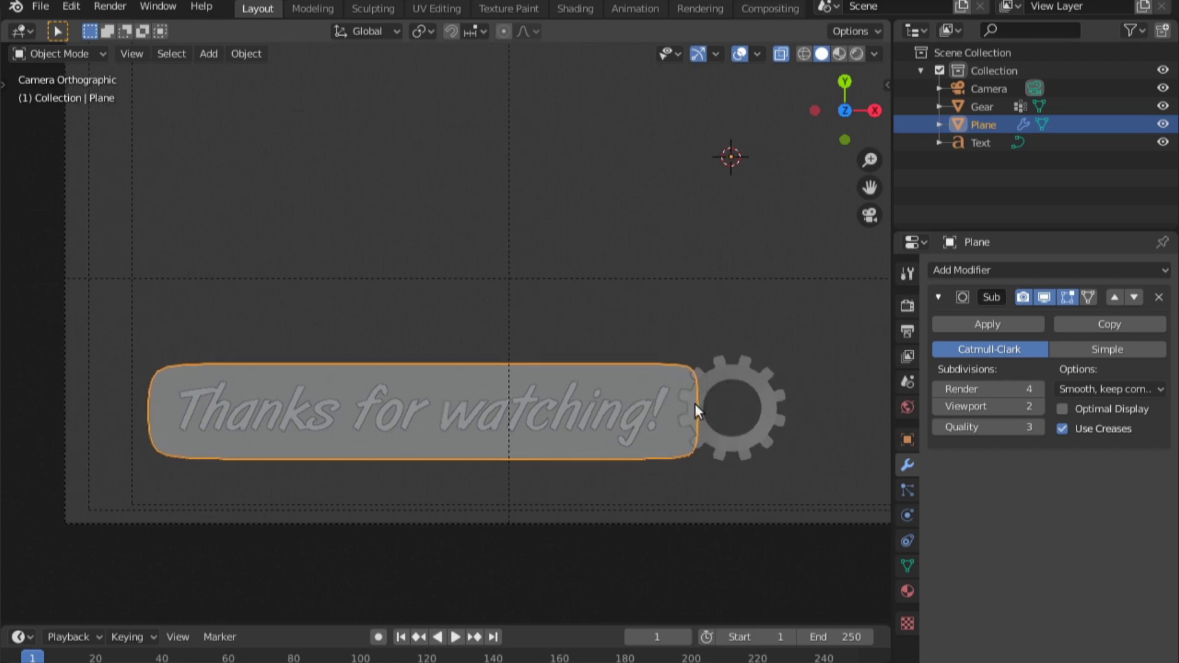
click(1002, 326)
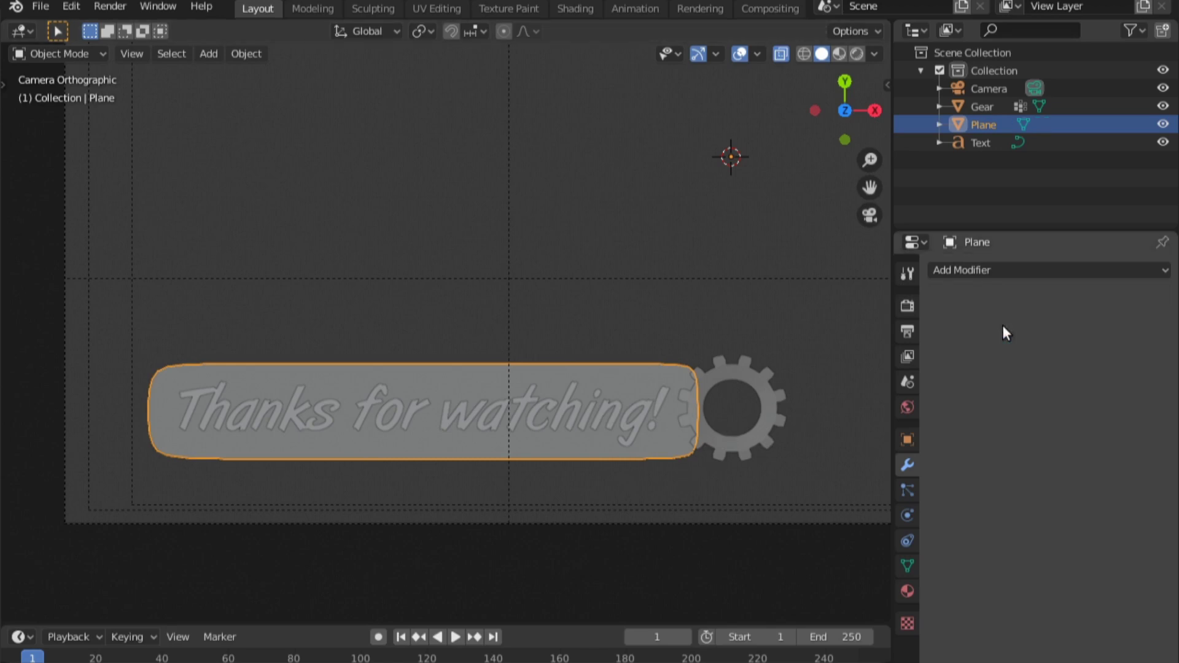
click(988, 272)
click(834, 351)
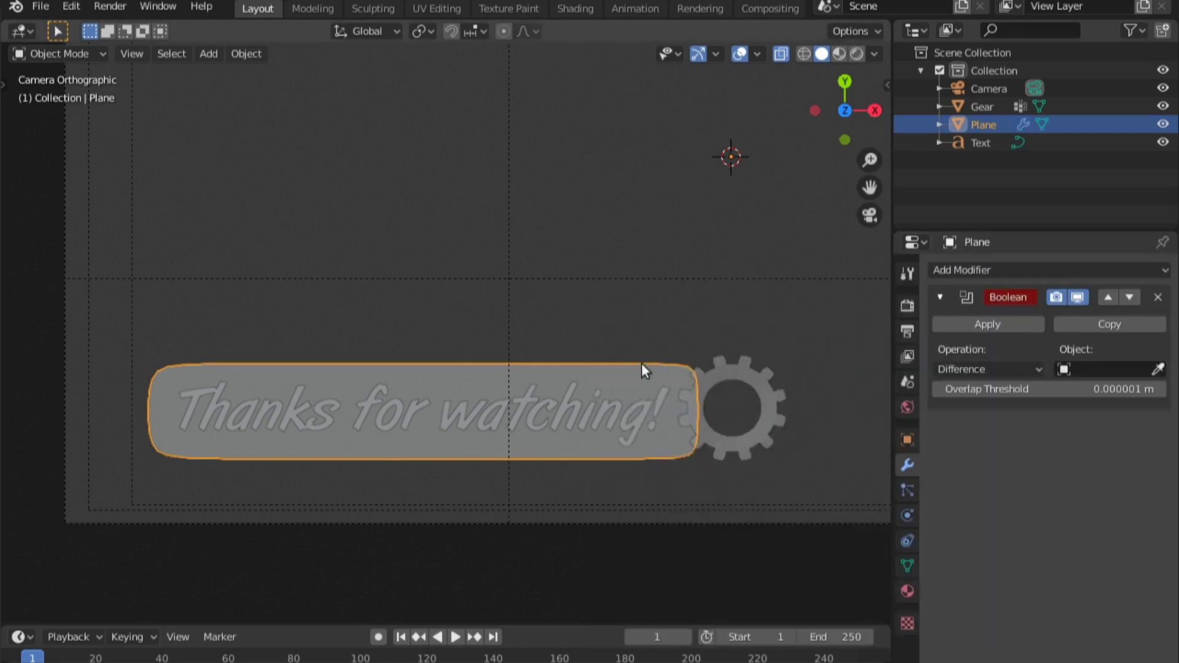
Add a cylinder at the gear's position and scale it down to roughly the diameter of the gear's body
key(shift+a)
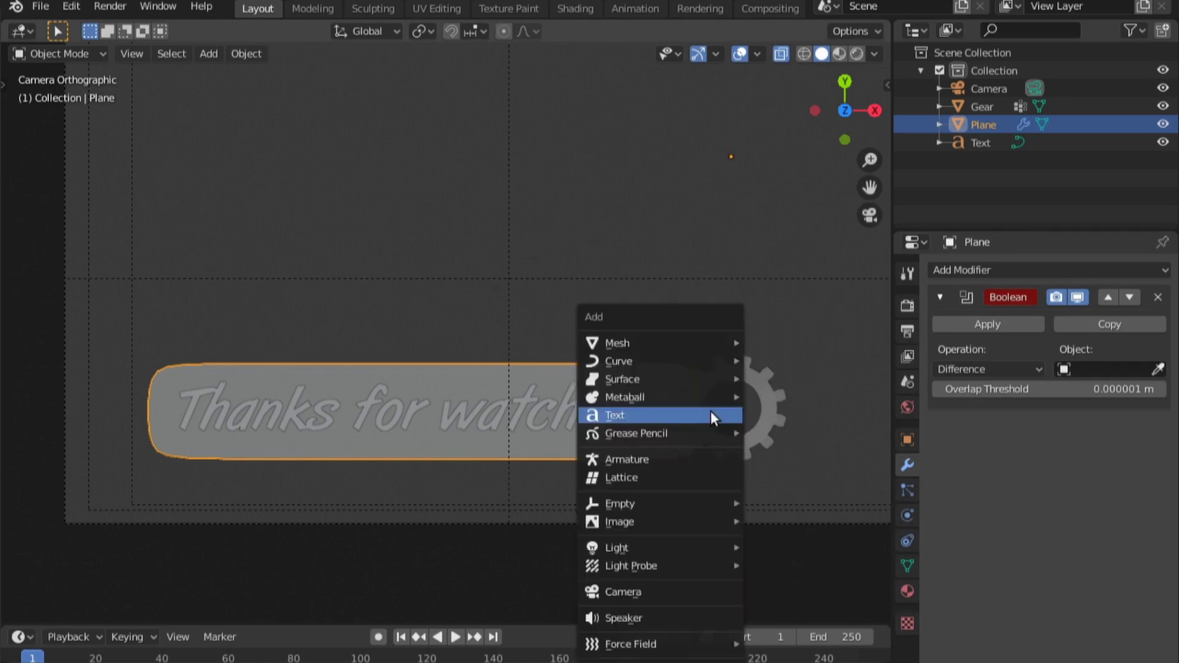
mouse_move(681, 339)
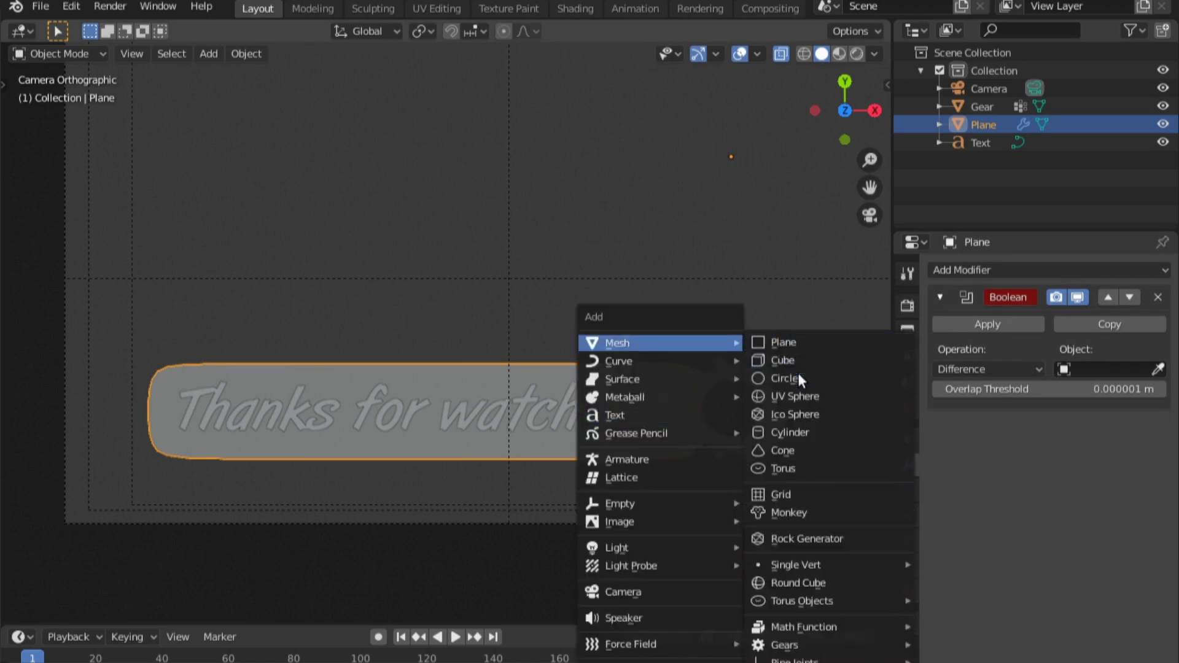
click(819, 431)
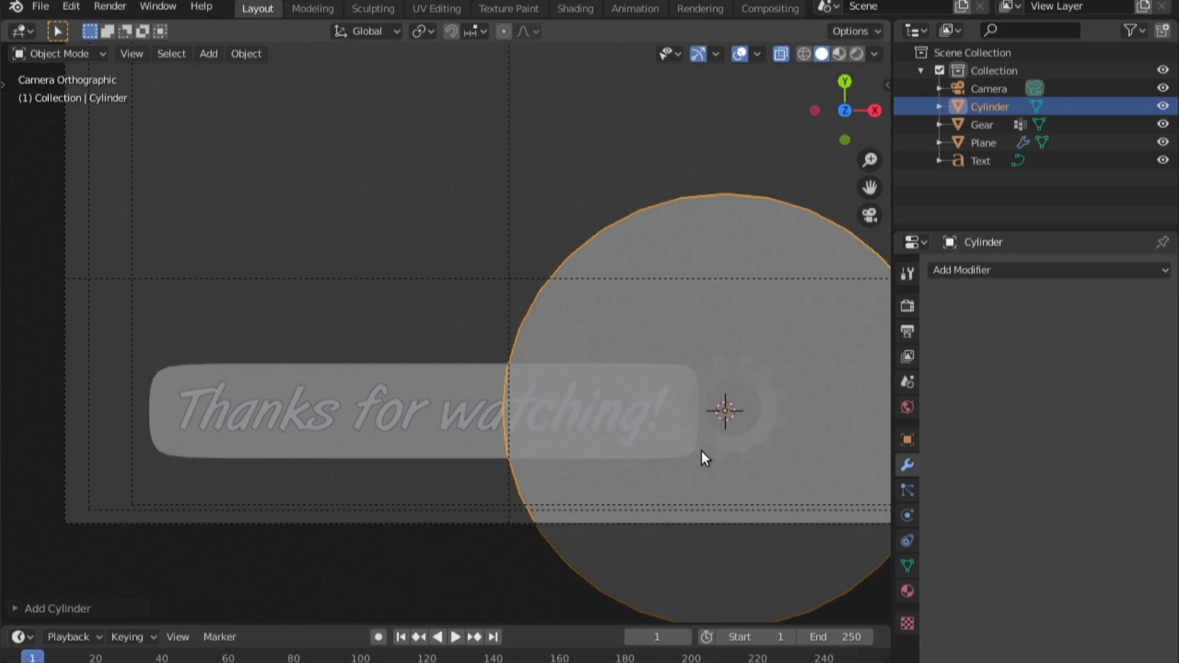
key(s)
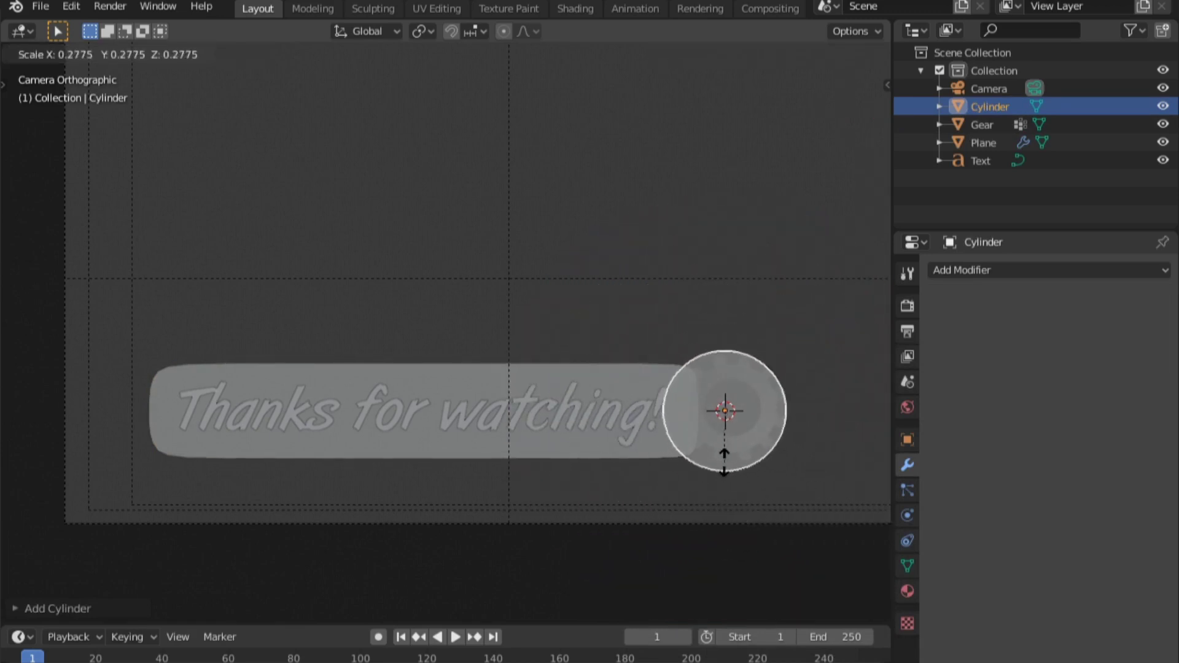
click(715, 447)
Centre the cylinder on the gear and scale it down slightly to match the ring just inside the teeth
key(g)
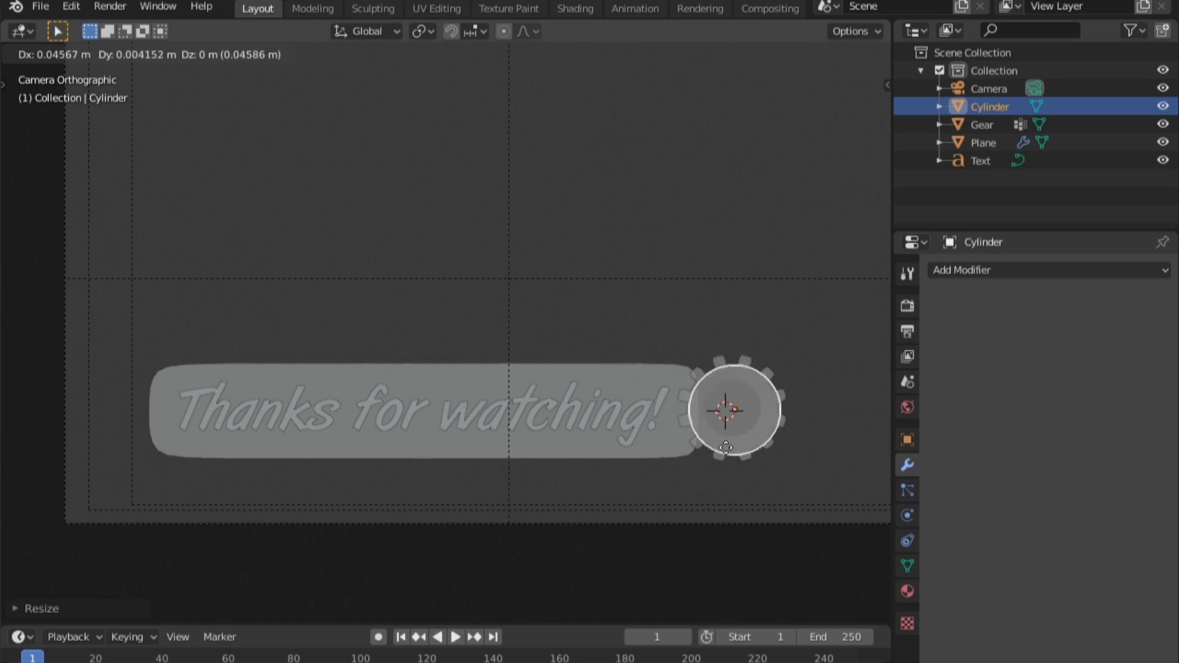
click(724, 447)
key(s)
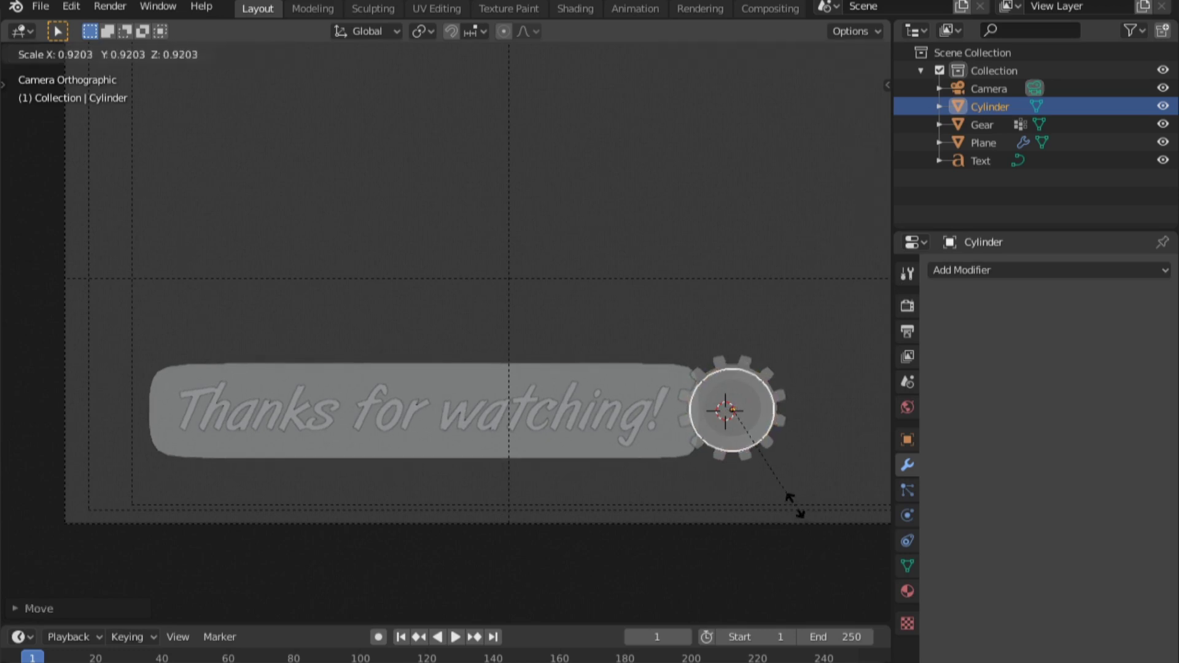
click(796, 507)
shift+middle_drag(823, 496, 639, 500)
key(g)
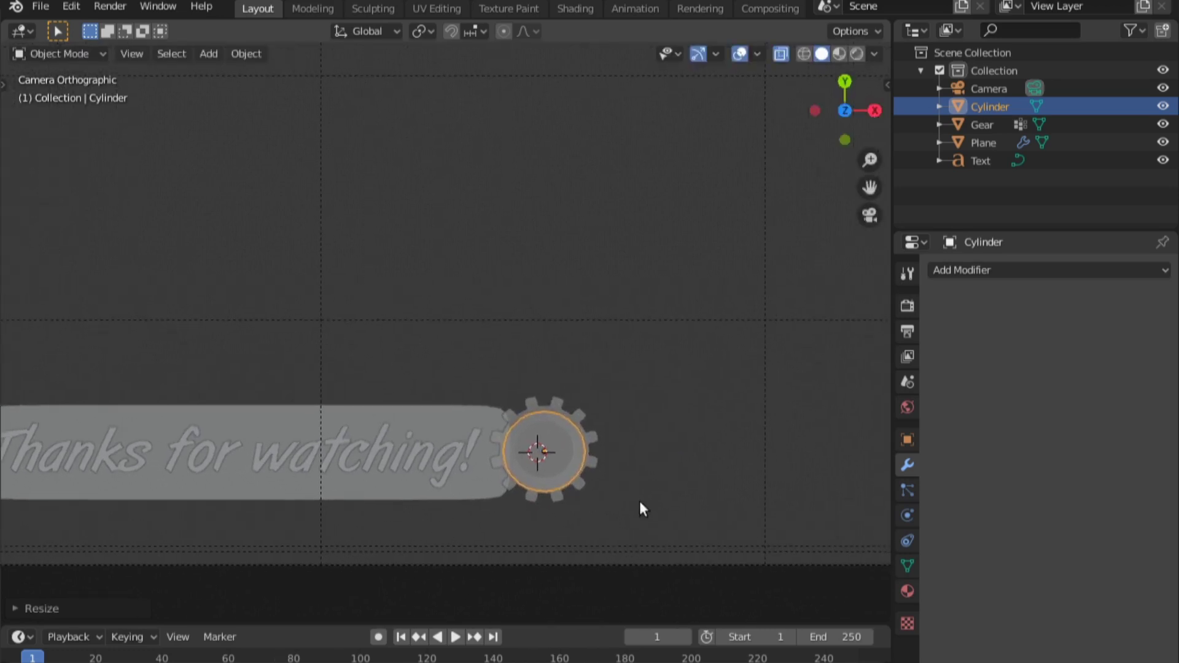
click(641, 502)
scroll(550, 476, up, 3)
Set the plane's Boolean modifier to Difference with the Cylinder as its object, and apply it
click(384, 341)
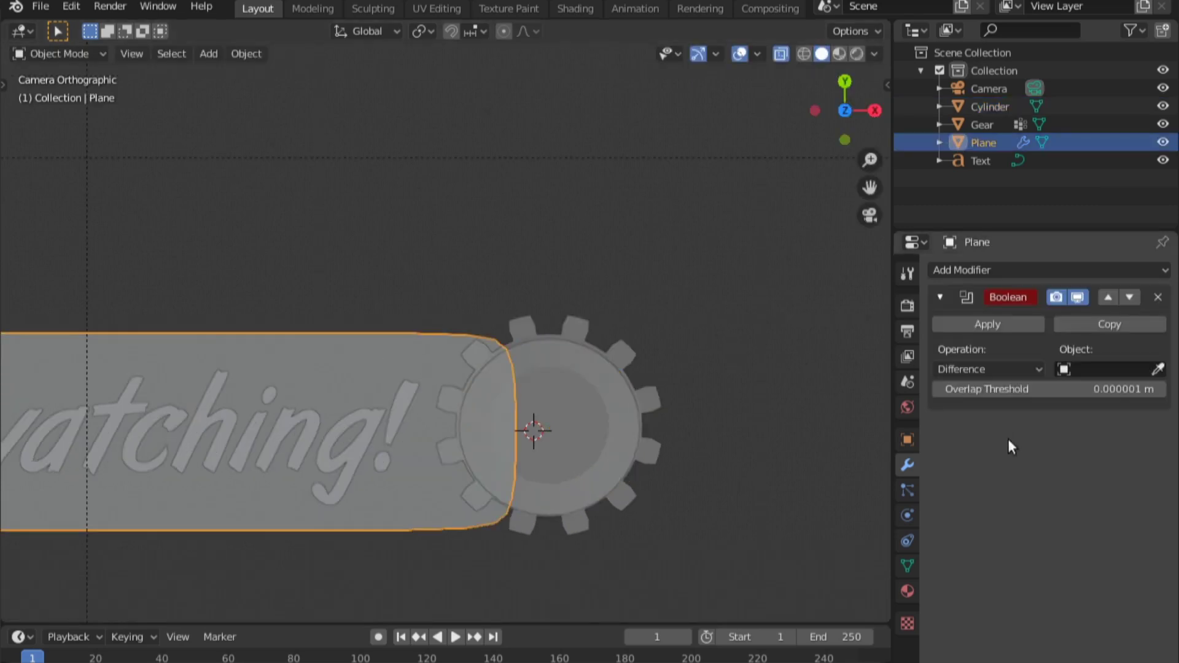
click(1087, 369)
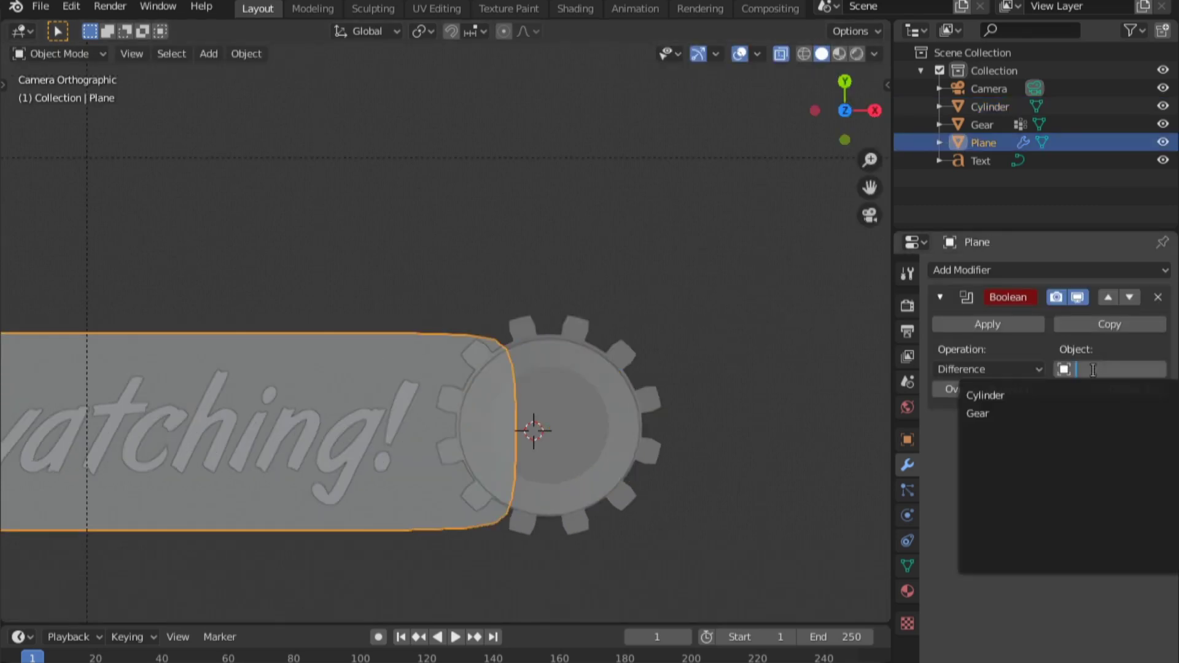
click(985, 395)
click(997, 370)
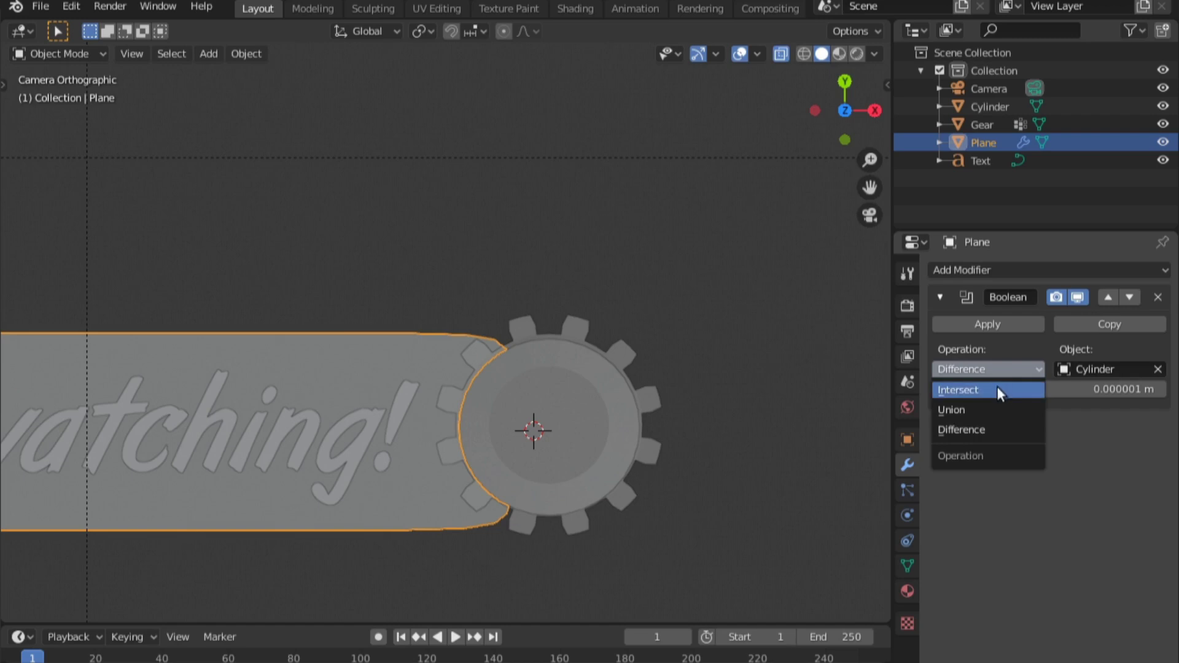
click(997, 425)
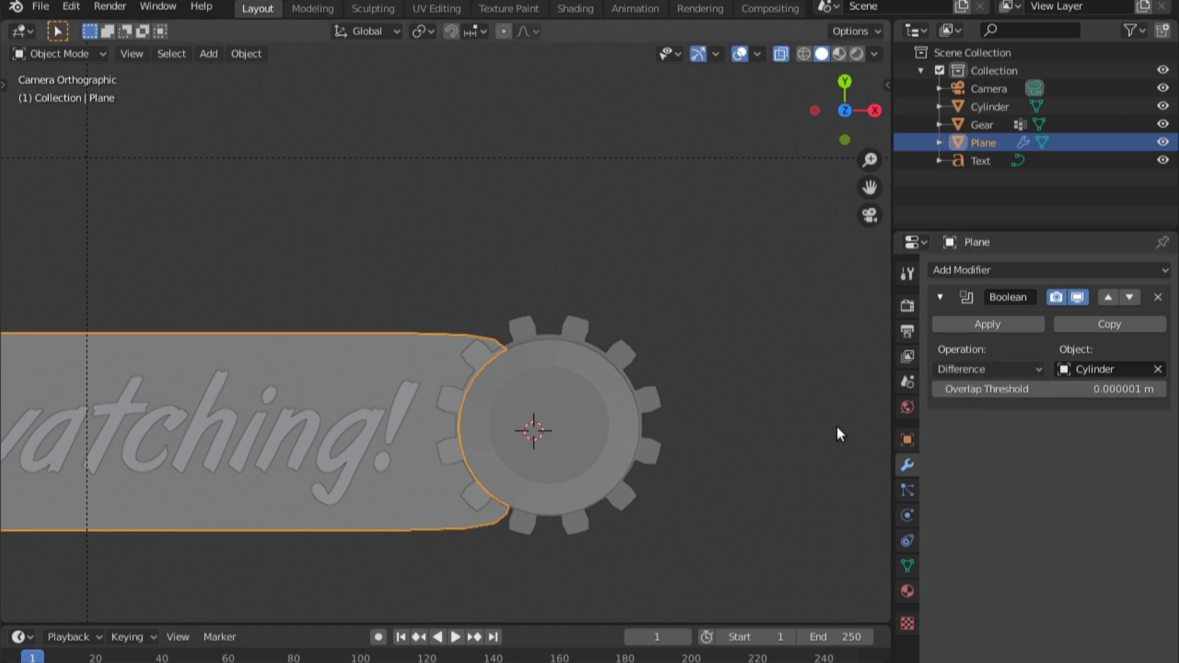
click(984, 322)
Delete the cutting cylinder and select the trimmed plane
click(583, 381)
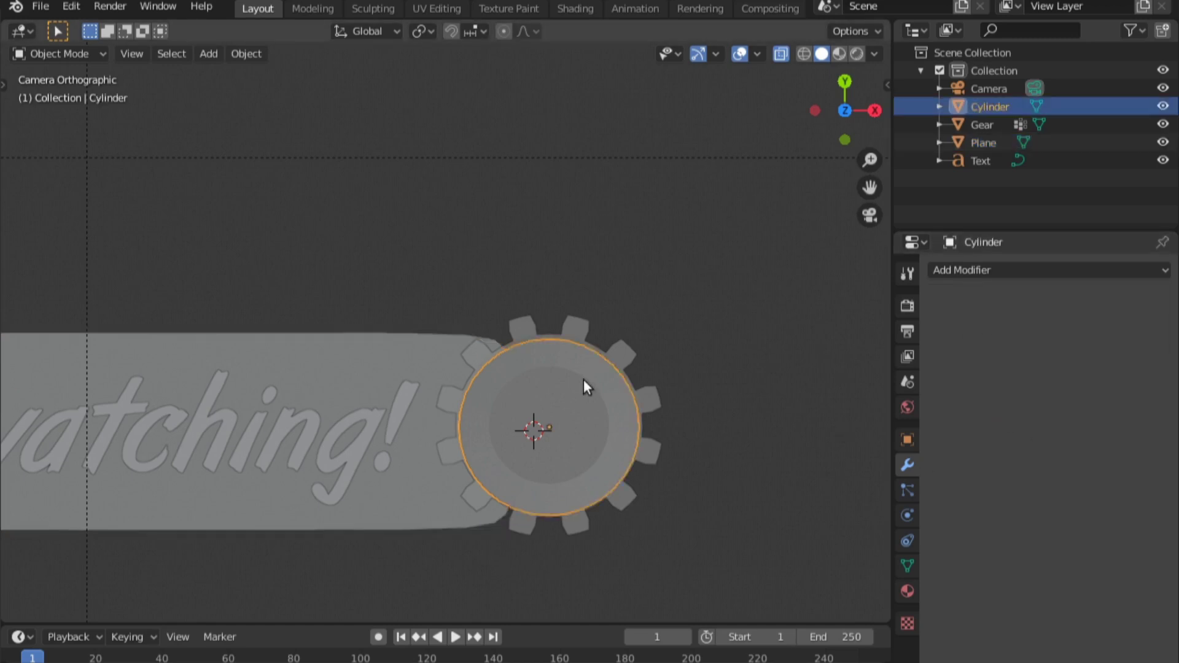
key(x)
click(588, 377)
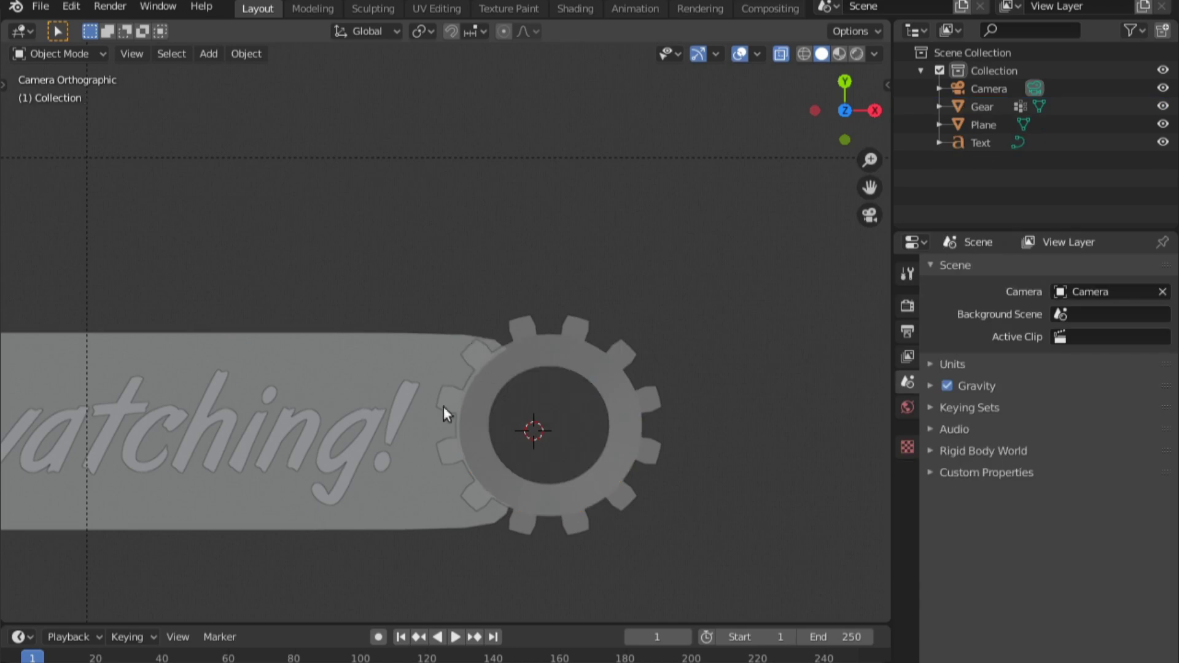
click(418, 367)
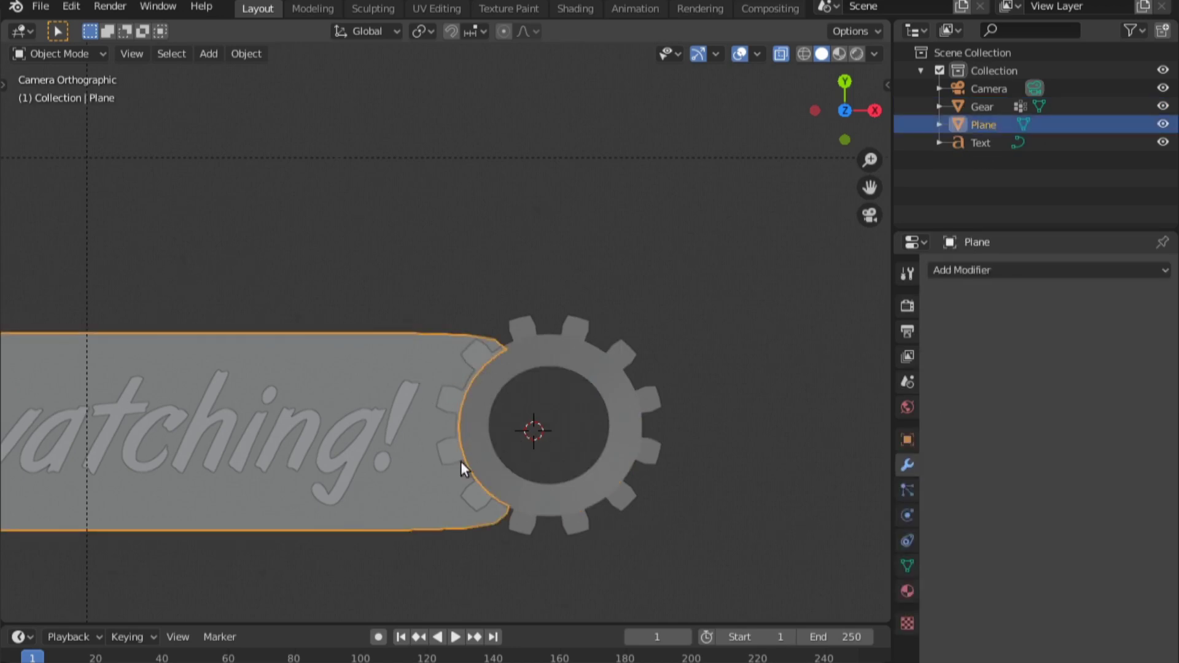
Move the text slightly along X, away from the gear, to centre it on the plane
scroll(461, 462, down, 6)
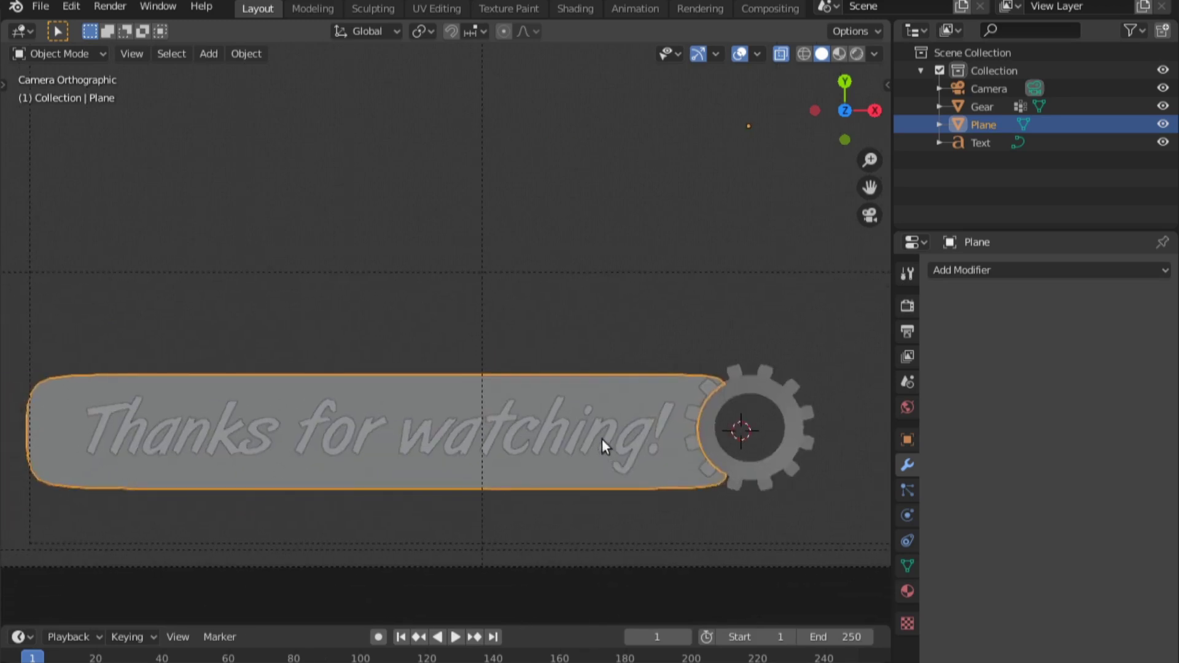
click(624, 446)
key(g)
key(x)
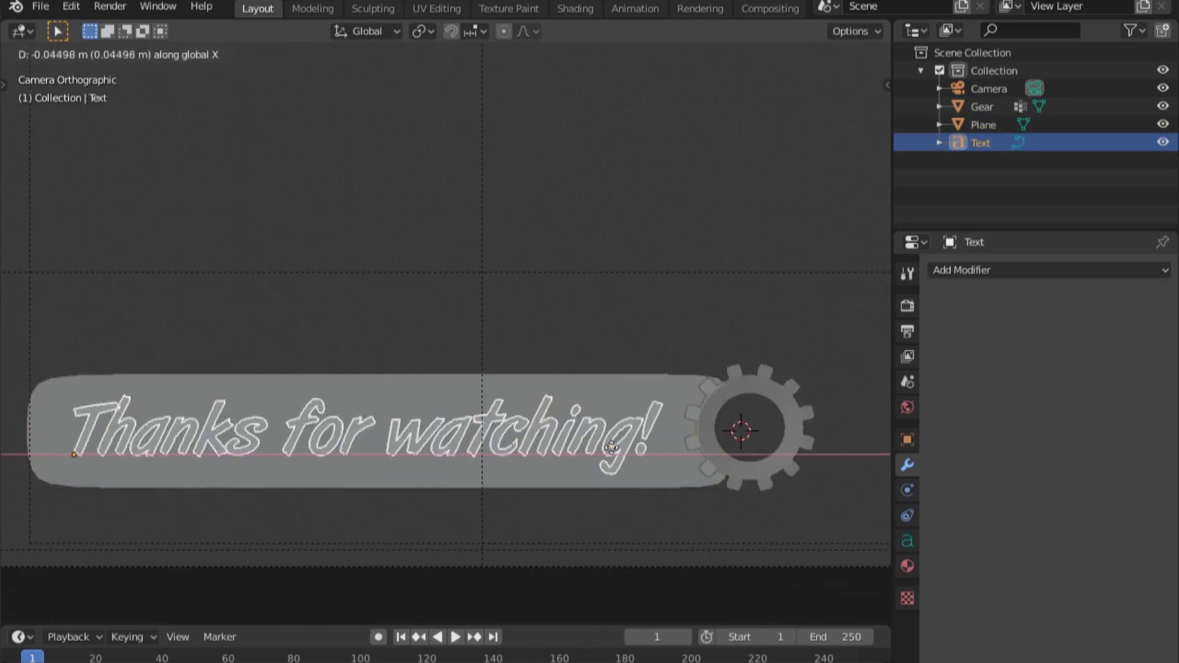
click(609, 447)
key(g)
key(y)
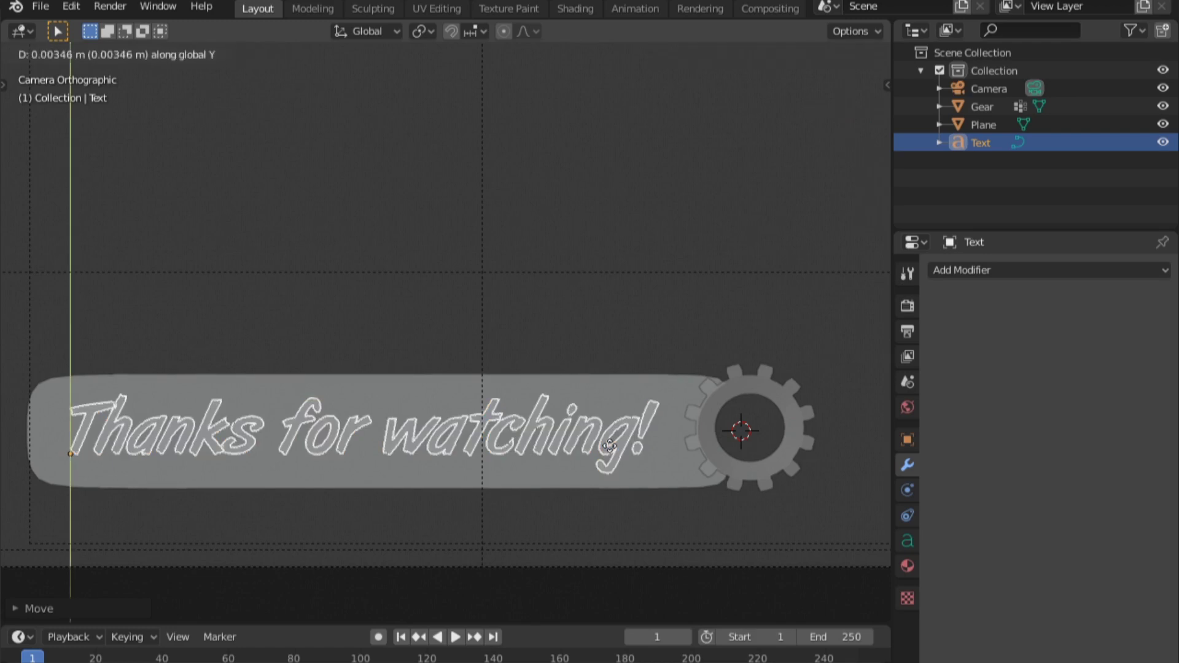
key(Escape)
Move the gear slightly along X toward the plane so that it overlaps the curved cutout
click(802, 437)
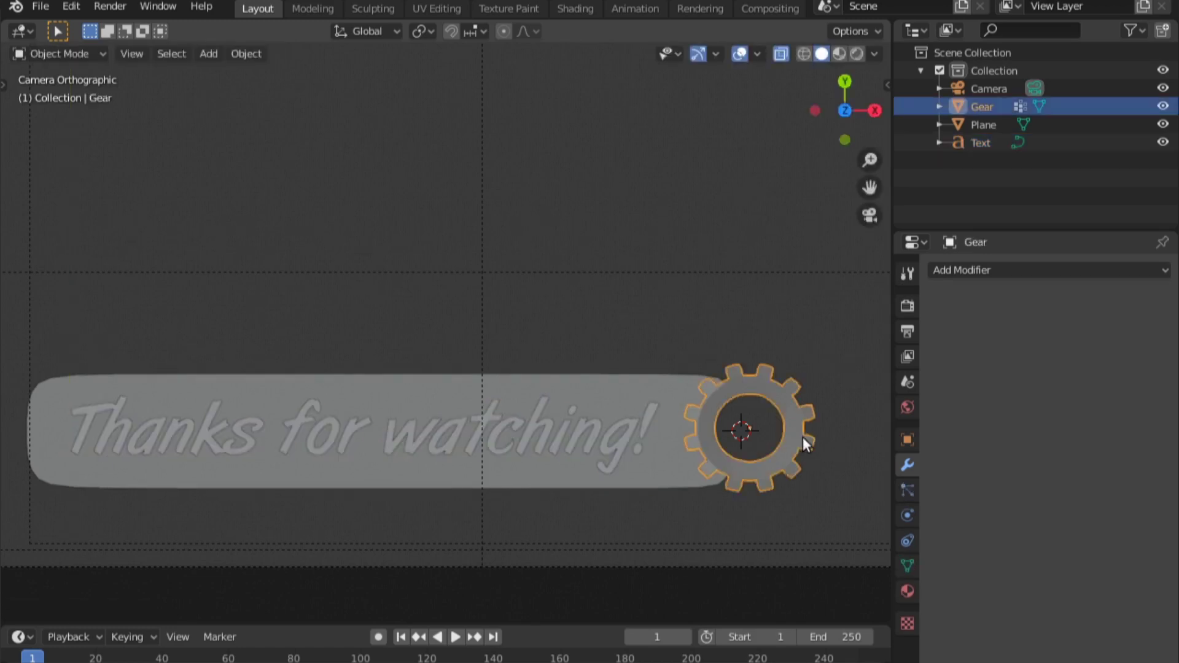
key(g)
key(x)
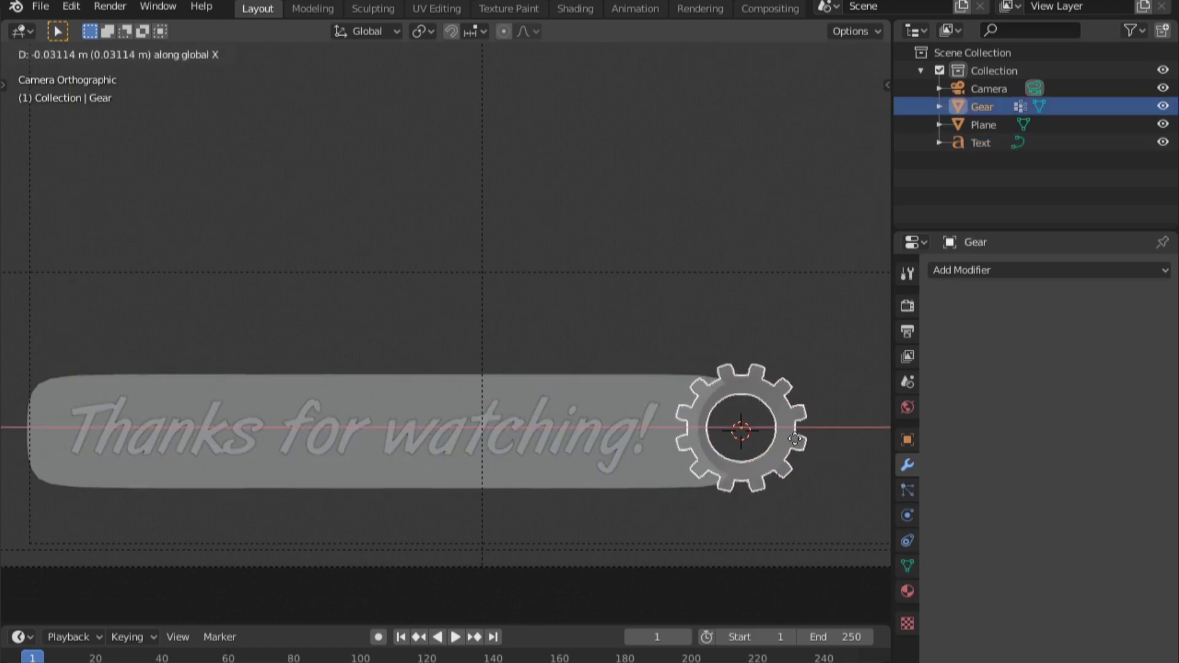
click(792, 439)
Check how the objects overlap with X-ray off, restore X-ray, and review the text's Z location
click(780, 54)
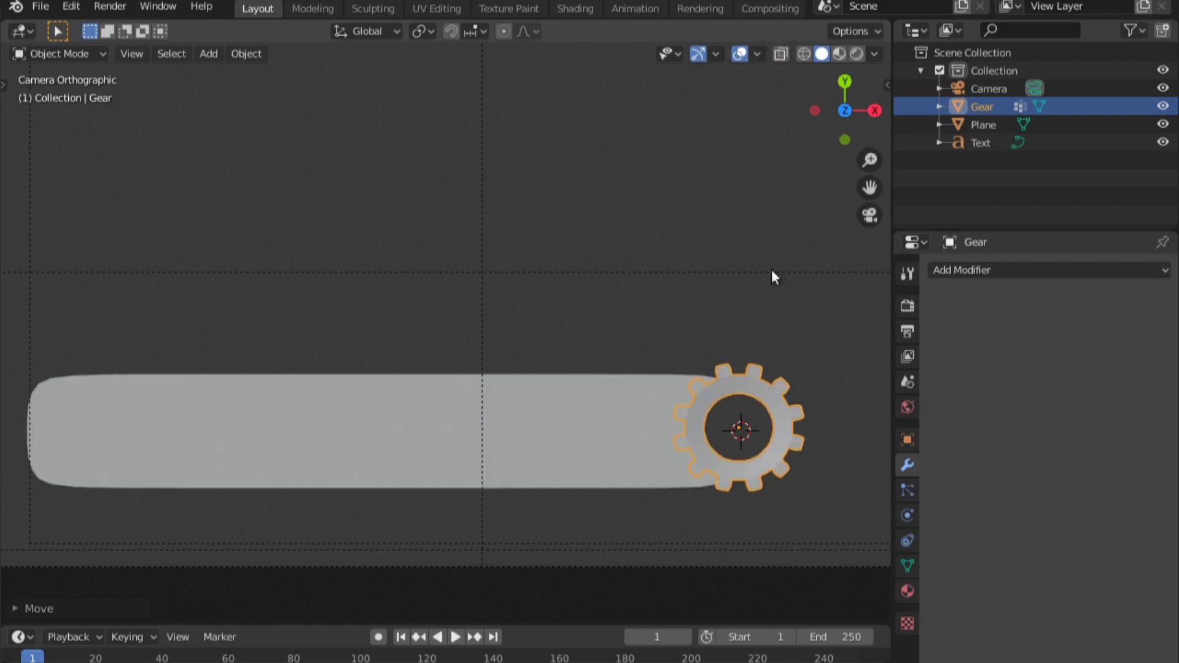
click(780, 53)
click(430, 381)
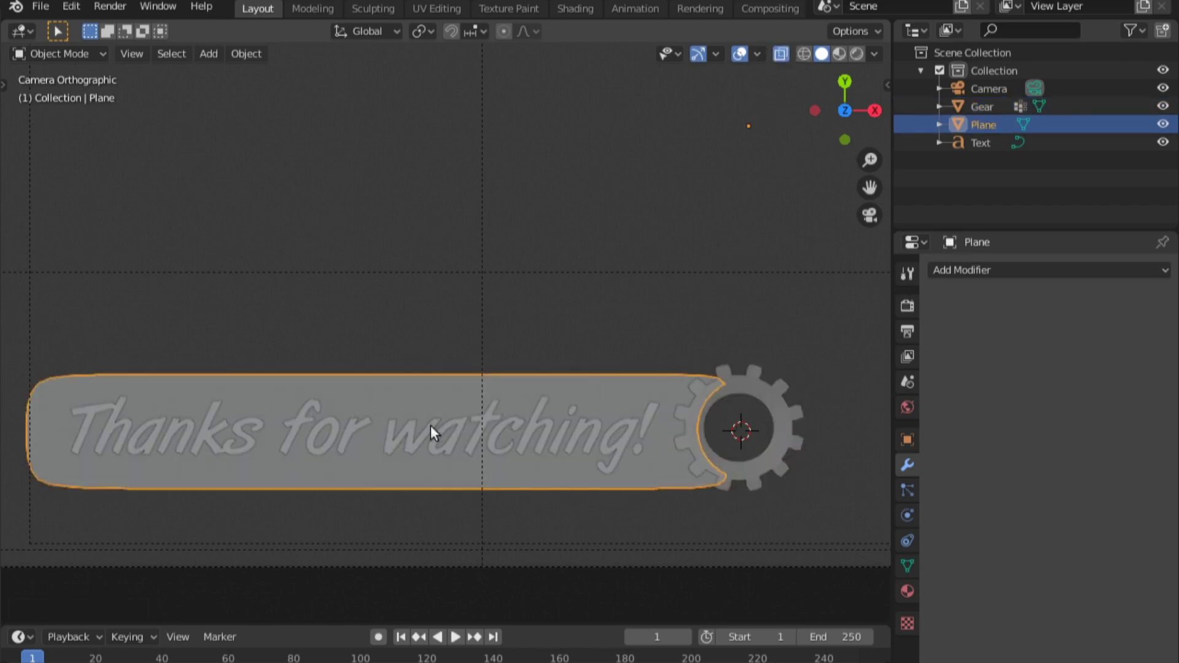
click(419, 441)
key(n)
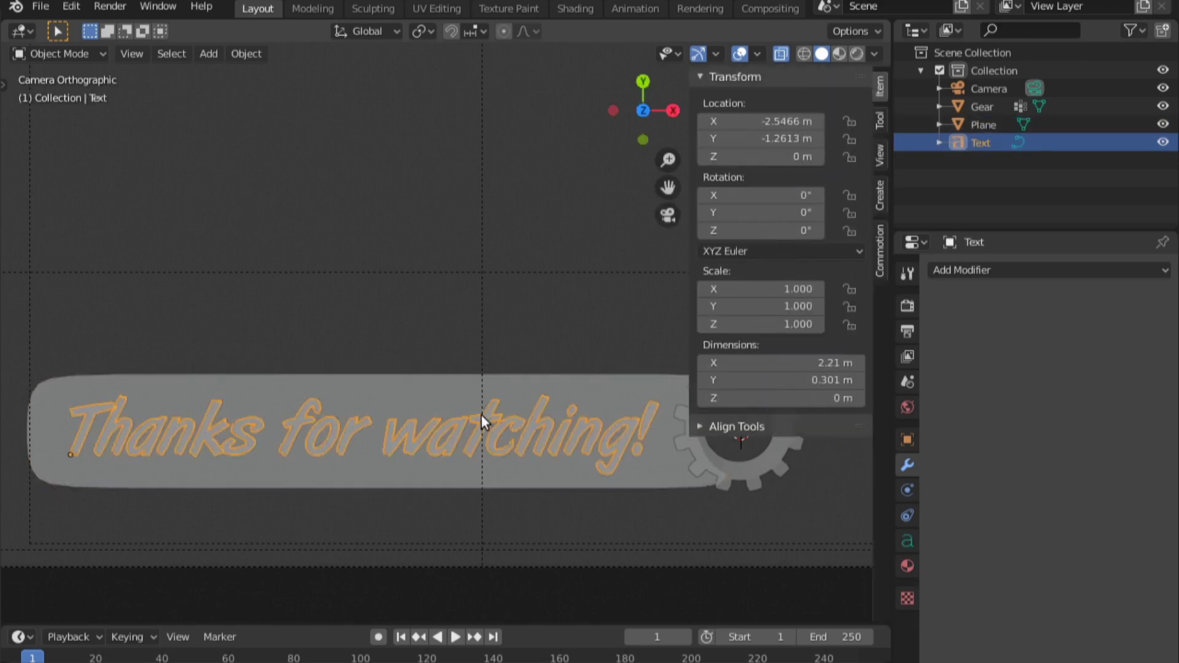
click(757, 156)
key(Return)
key(n)
Move the plane slightly down along Z so that it sits beneath the text, and return to the camera view
middle_drag(758, 154, 469, 366)
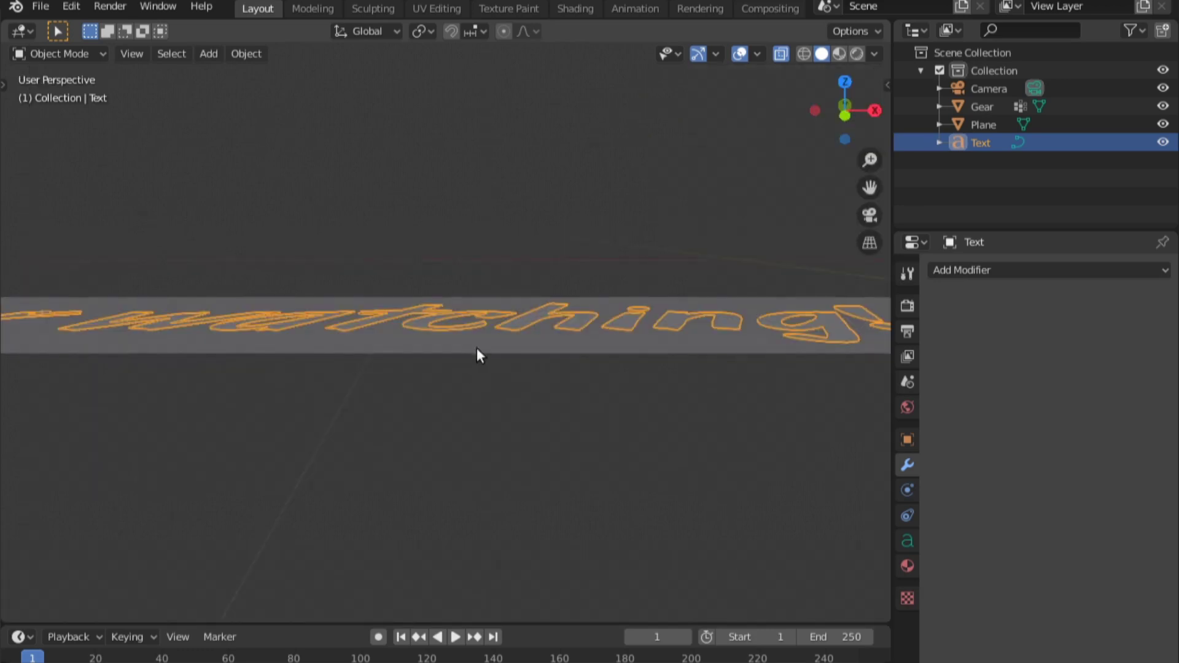
click(485, 352)
key(g)
key(z)
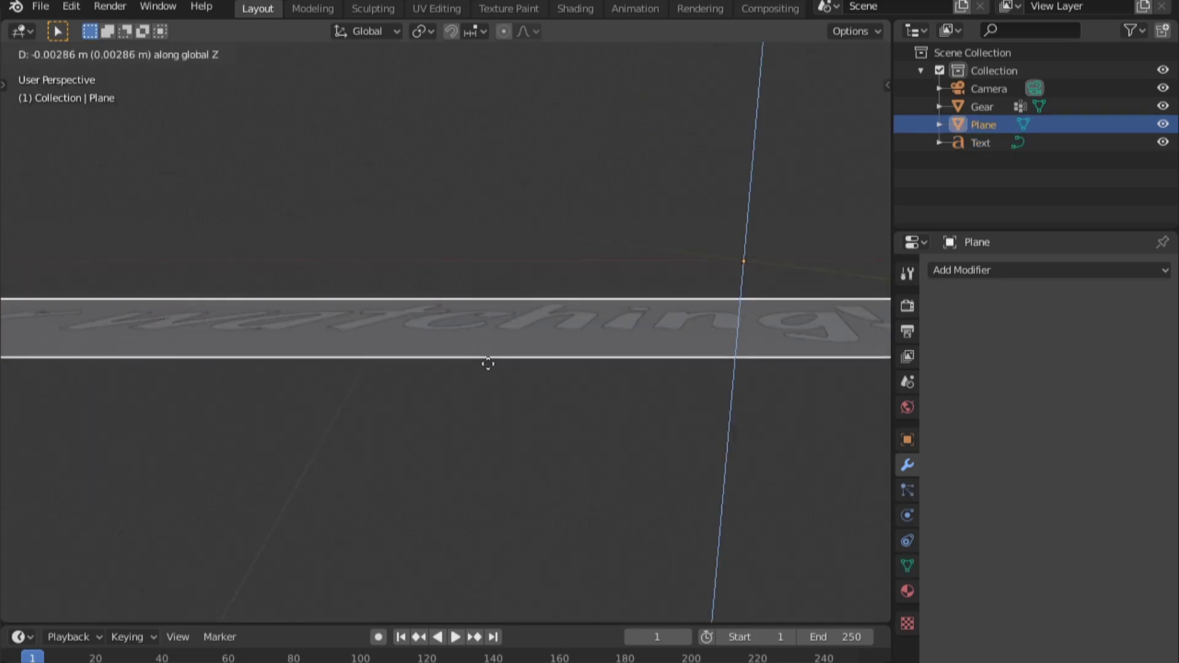
click(485, 366)
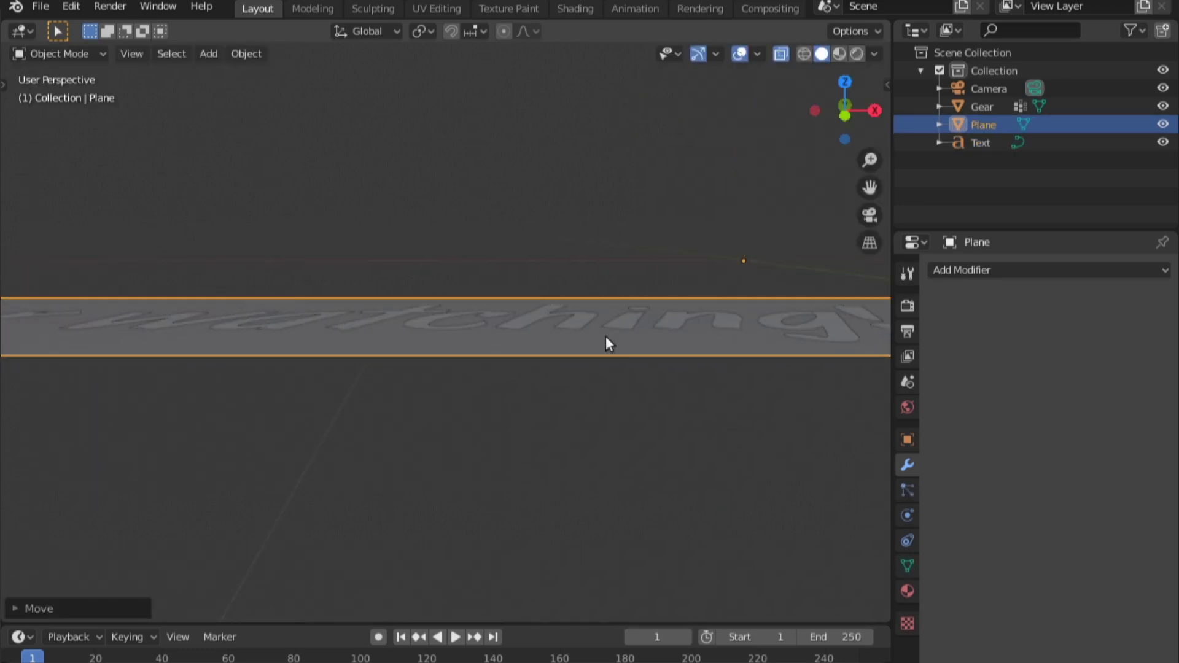
key(KP_0)
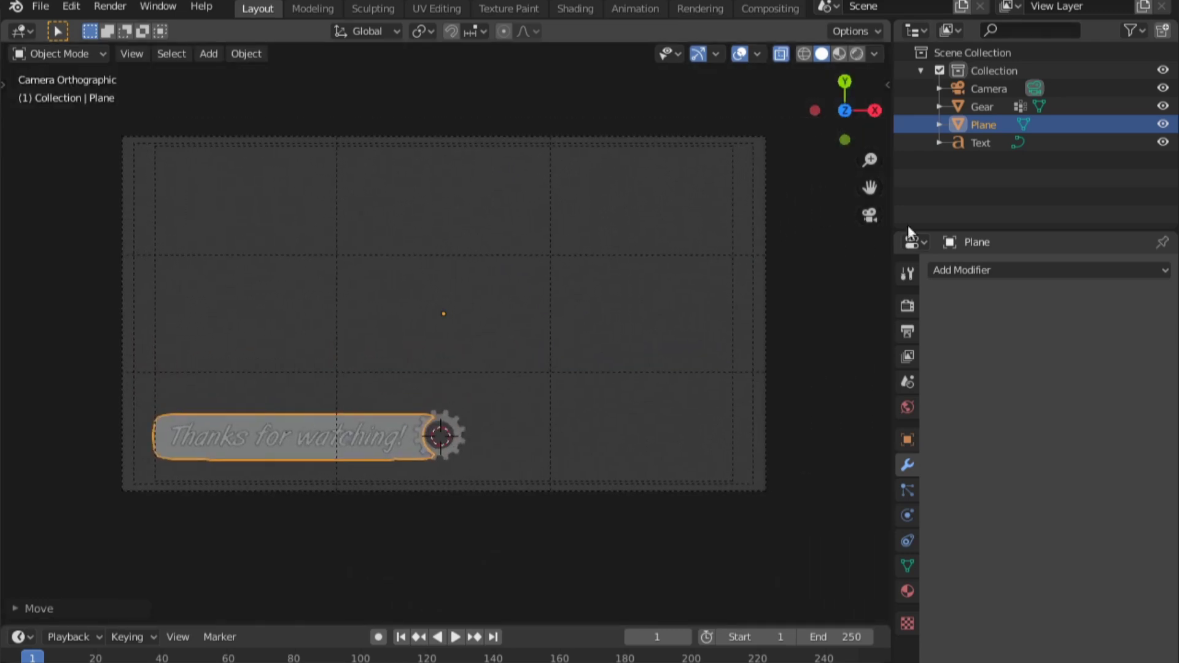
Rename the plane object SOLID_PLANE and the text object THANKS
double_click(987, 121)
text(SOLID_PLANE)
key(Return)
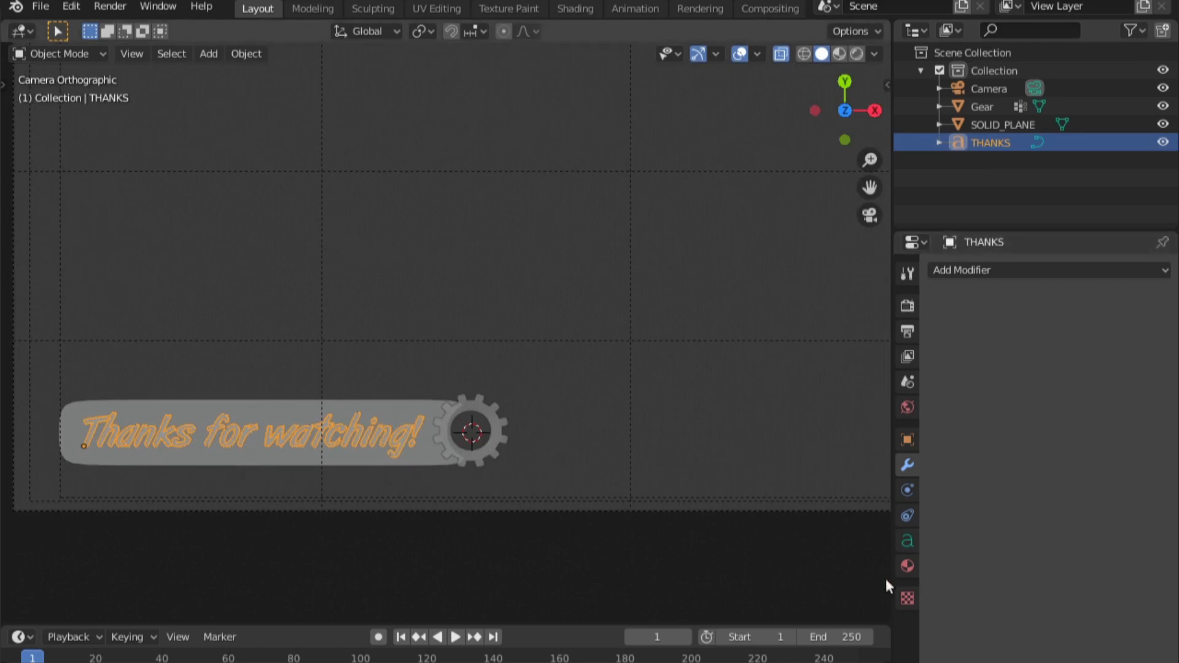
Create a new material for the text object and name it TEXT
click(907, 565)
click(1003, 348)
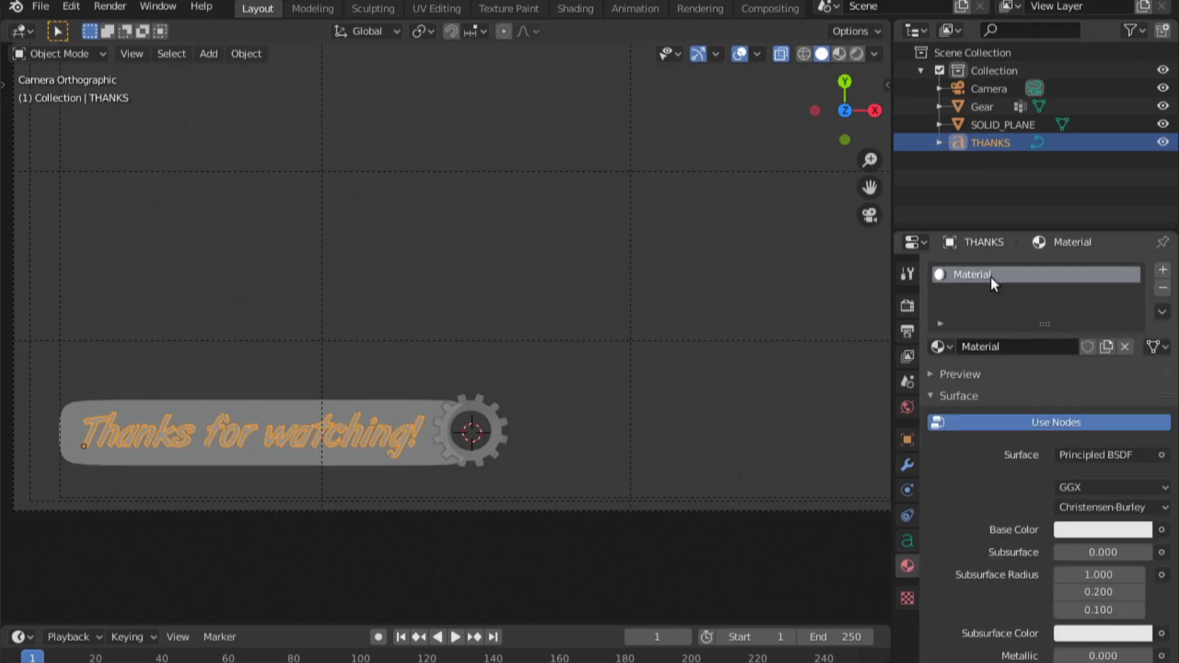
double_click(990, 276)
text(TEXT)
key(Return)
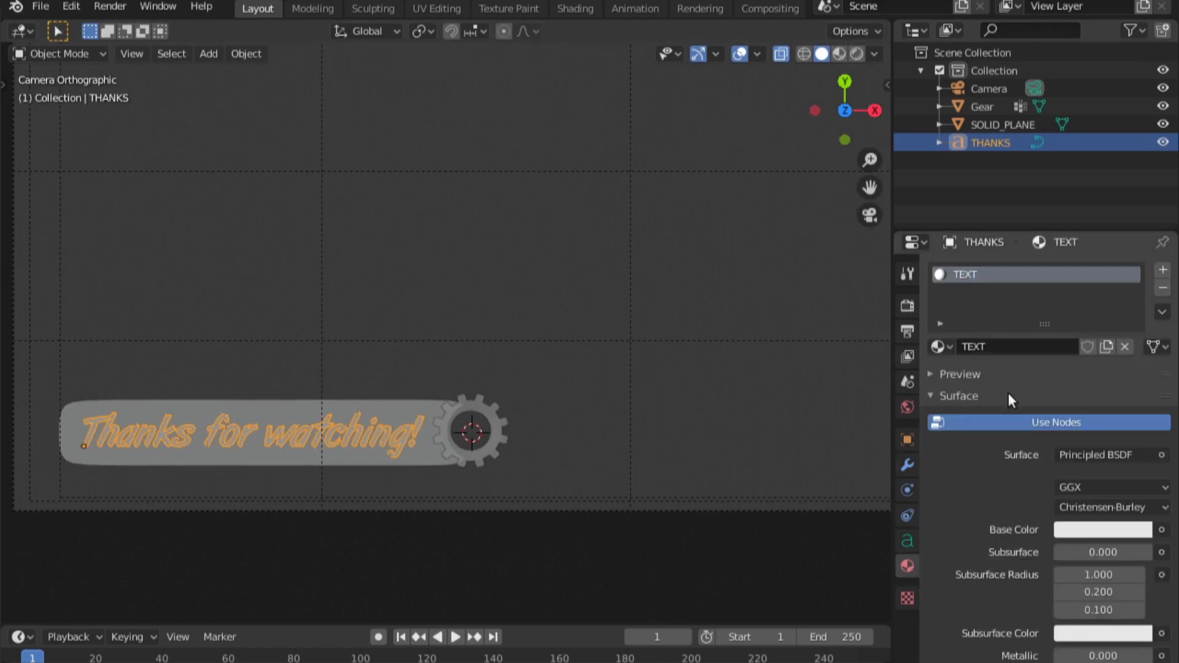
Set the TEXT material's emission colour to white
scroll(1037, 461, down, 15)
click(1103, 546)
drag(1136, 393, 1137, 295)
Create a new material for the plane and name it SOLID_PLANE
click(258, 406)
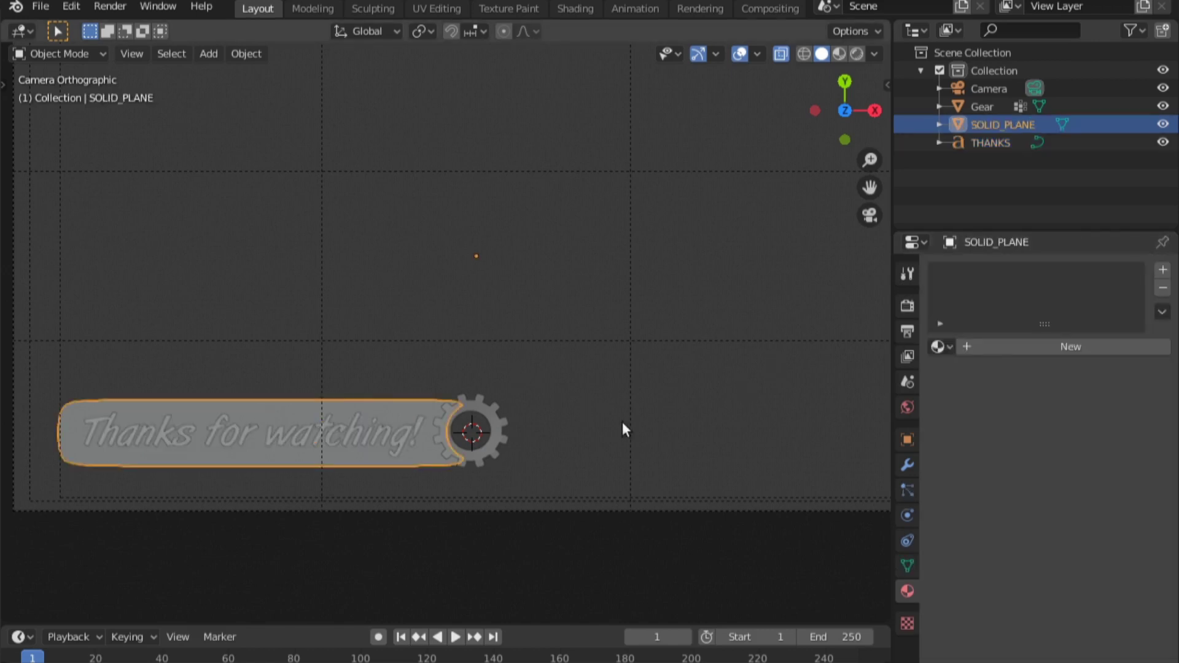
click(1043, 346)
double_click(985, 275)
text(SOLID_PLANE)
key(Return)
Set the SOLID_PLANE material's emission to a light blue at full brightness
scroll(986, 433, down, 10)
click(1106, 588)
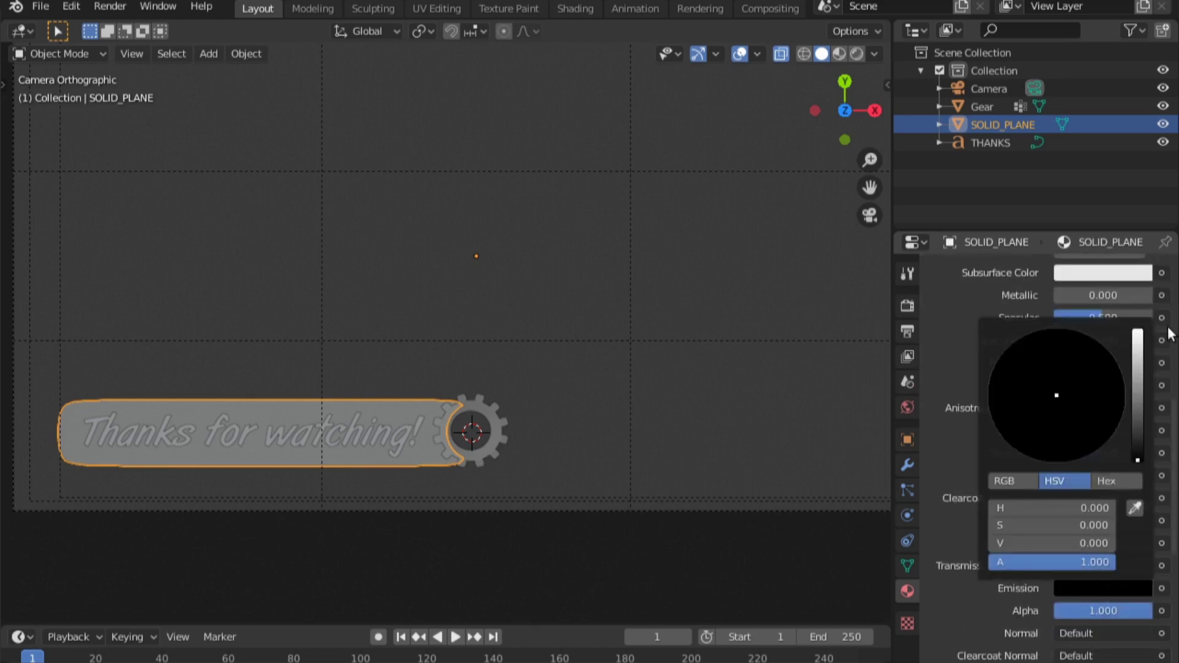
click(1137, 332)
drag(1067, 396, 1063, 381)
Switch the viewport to Material Preview shading and enable Scene World lighting
click(838, 53)
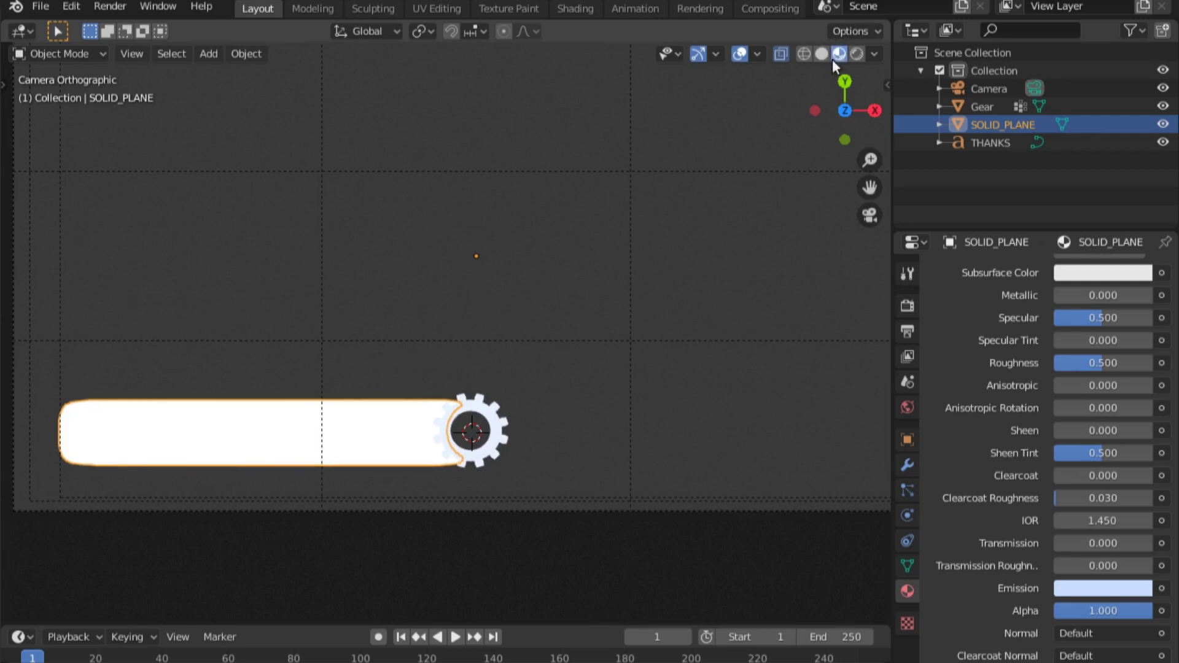
click(874, 54)
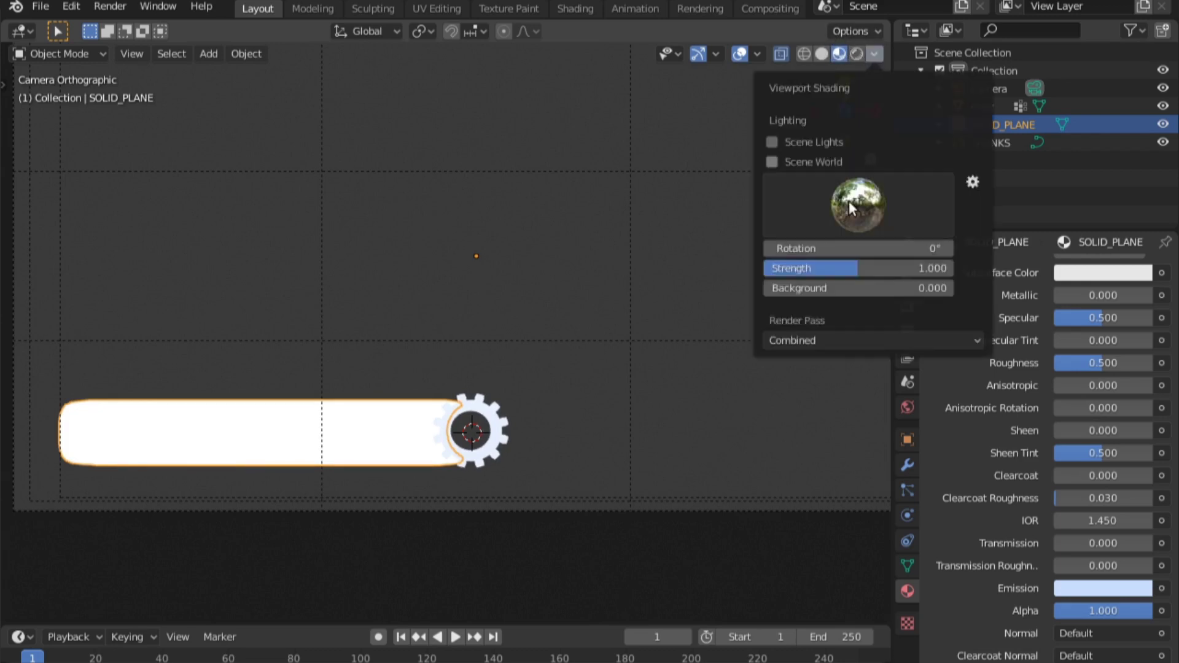
click(772, 161)
Create a material for the gear object and name it GEAR
click(981, 106)
double_click(973, 274)
text(GE)
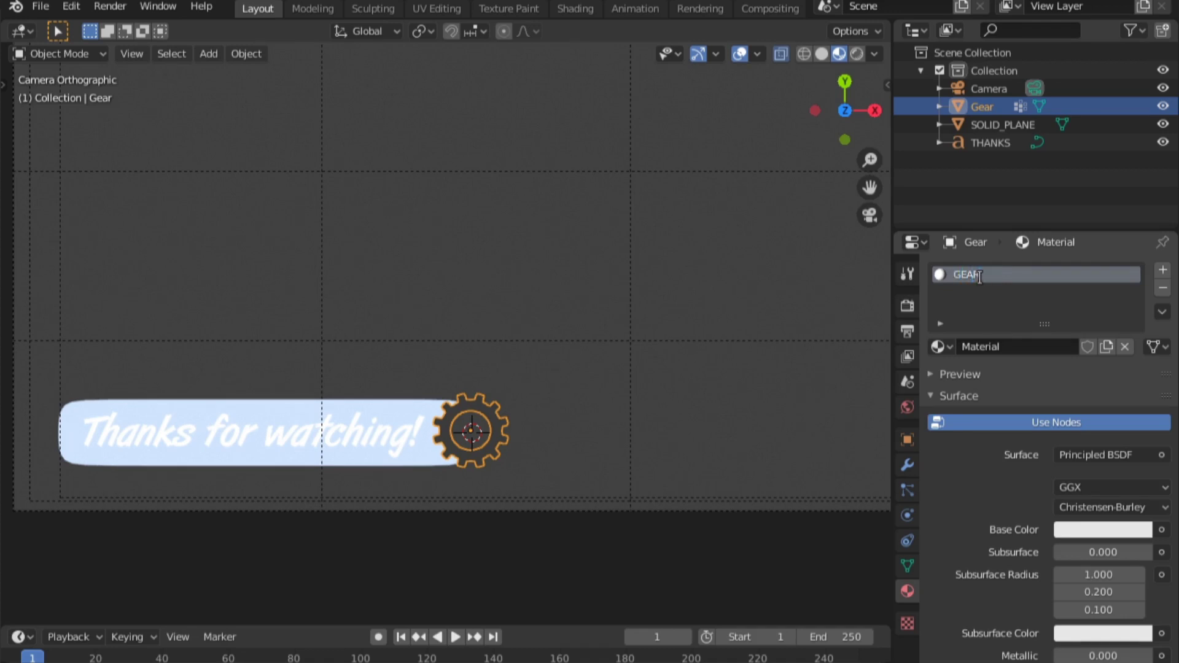
text(AR)
key(Return)
scroll(998, 496, down, 12)
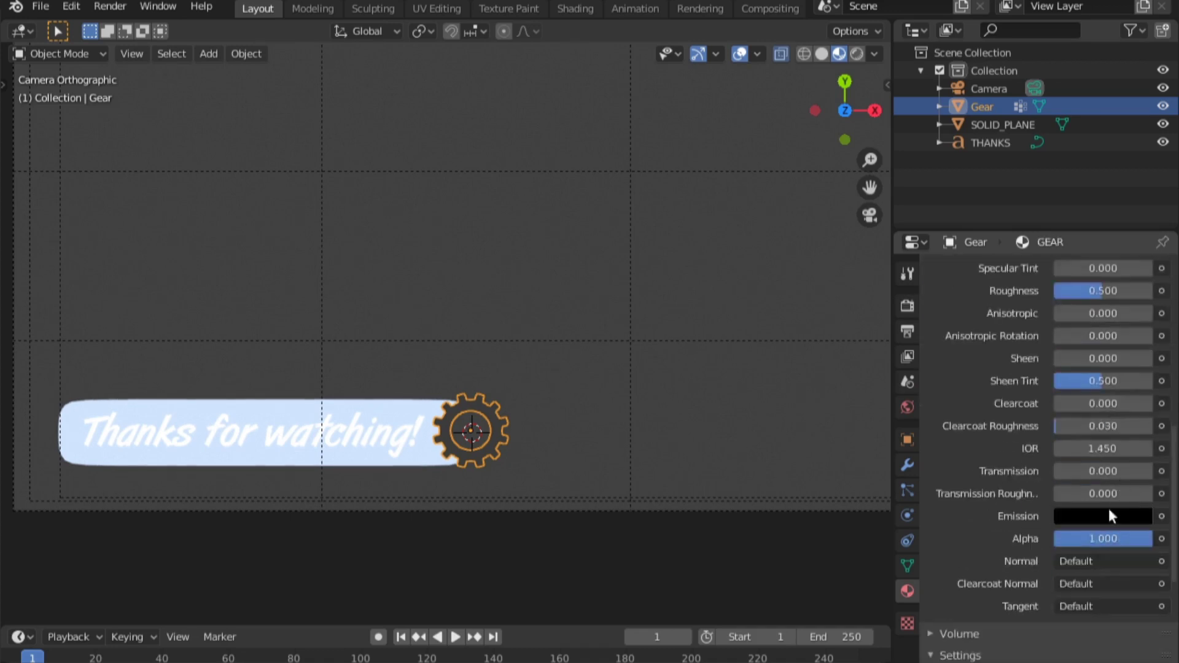
Set the GEAR material's emission to a very pale warm white at full brightness
click(1109, 514)
drag(1137, 369, 1137, 258)
drag(1058, 318, 1055, 319)
scroll(456, 443, up, 2)
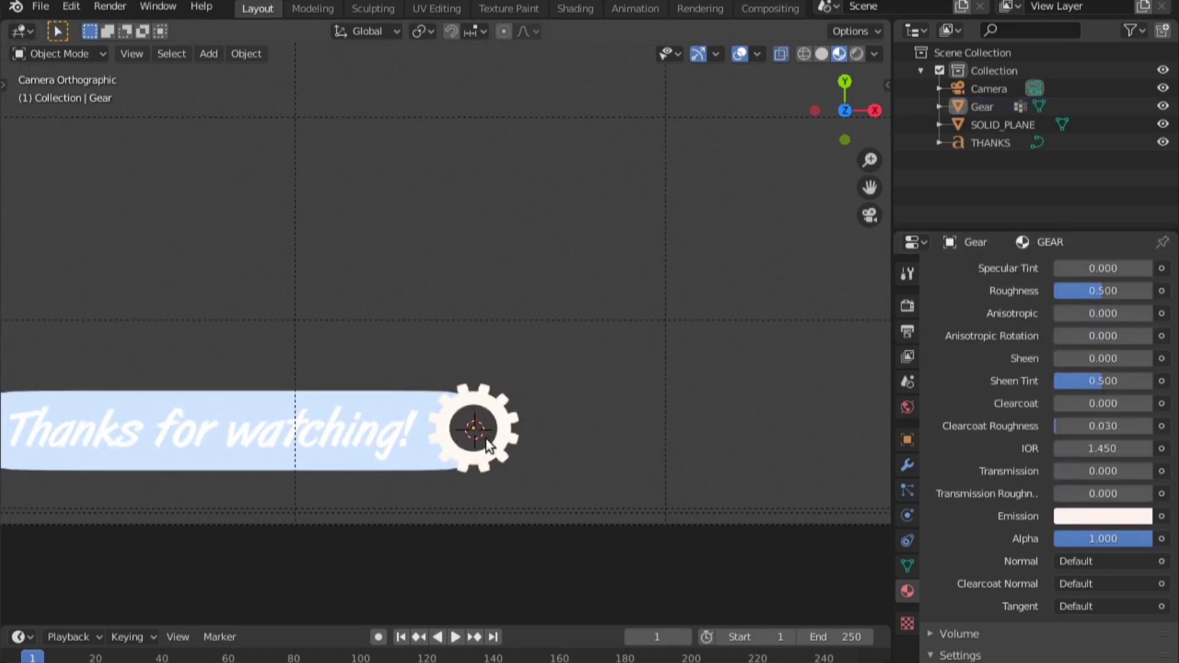
scroll(485, 438, down, 1)
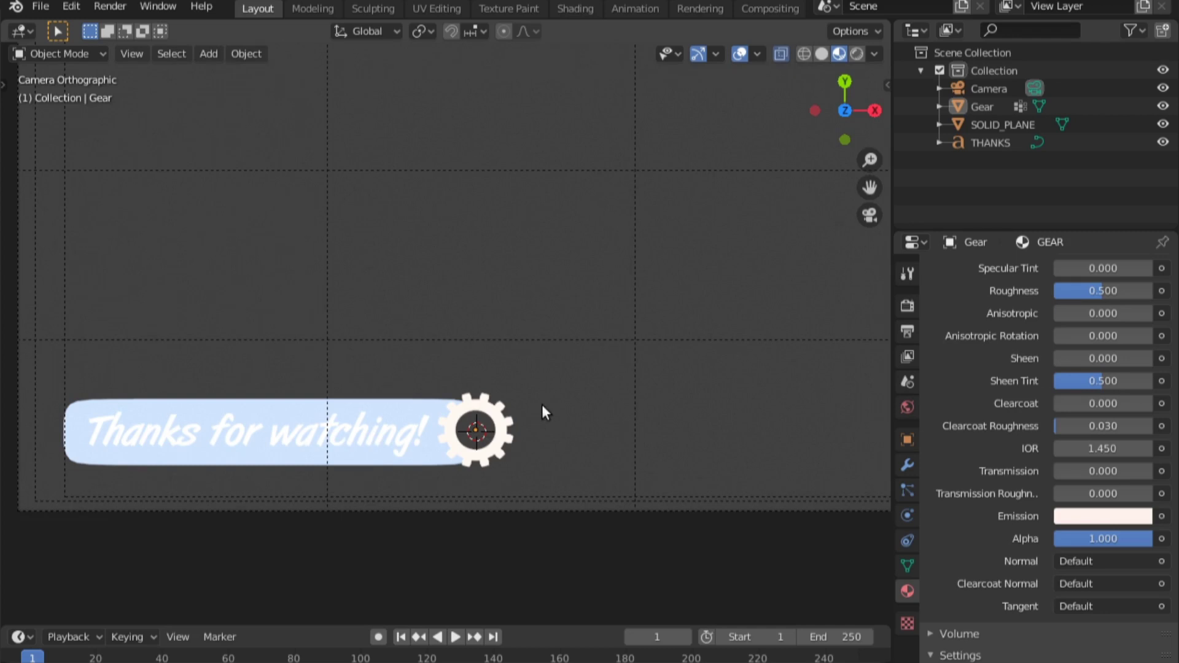
scroll(541, 404, down, 1)
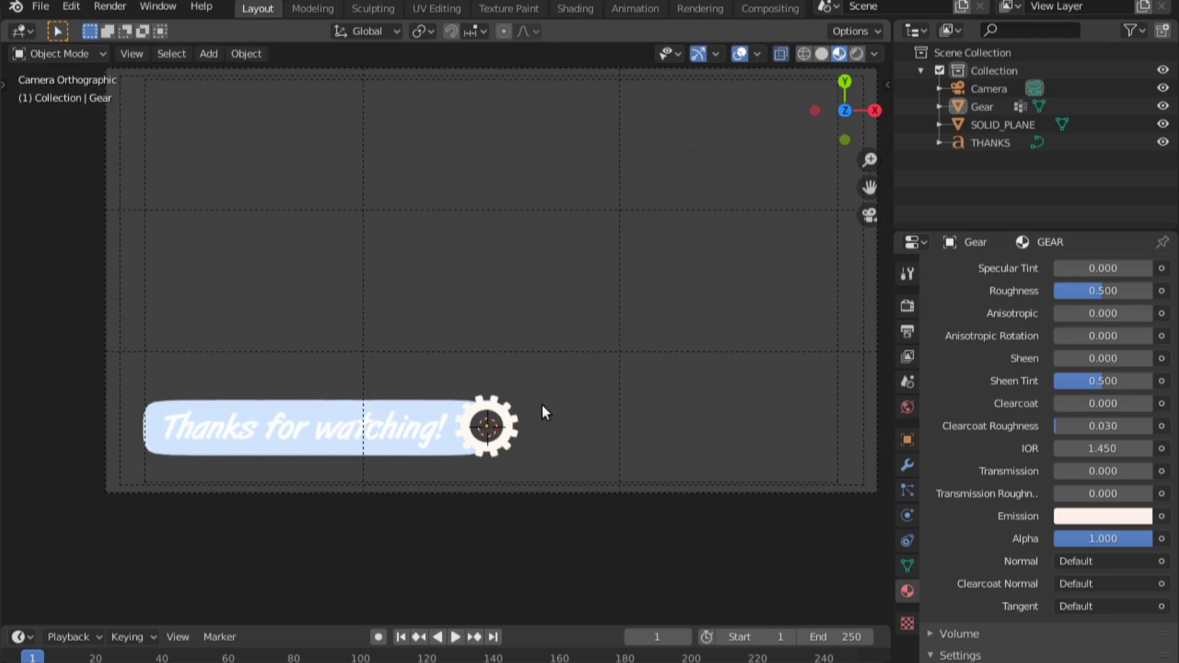
shift+middle_drag(635, 407, 601, 437)
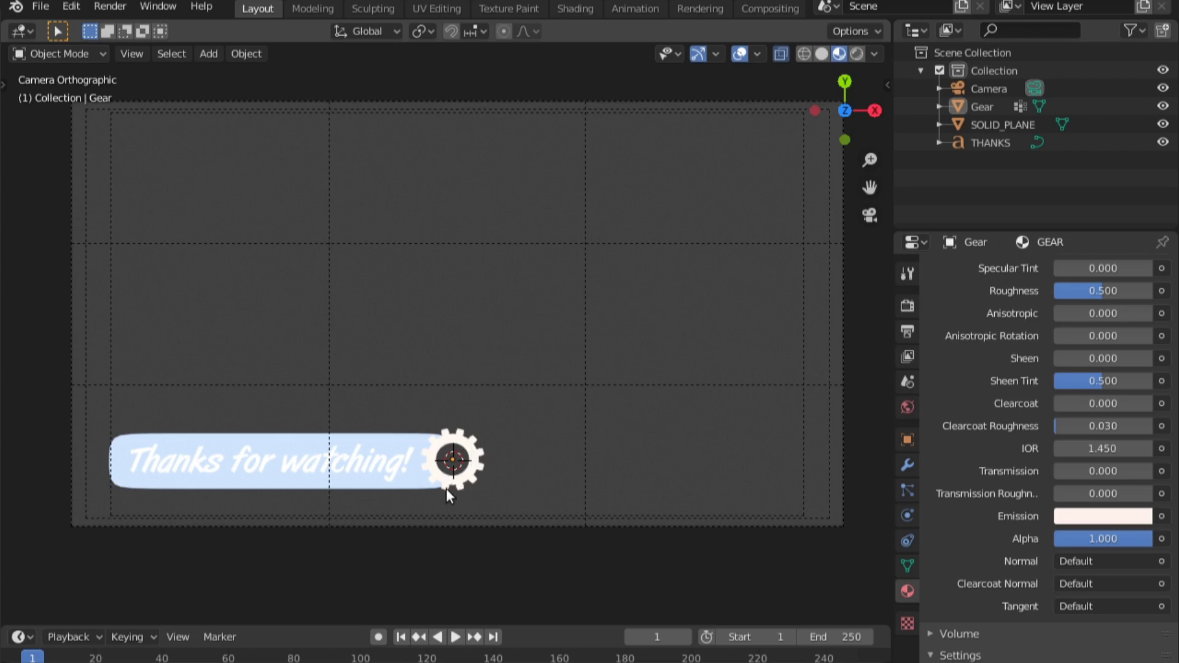
scroll(446, 488, up, 3)
scroll(446, 488, down, 4)
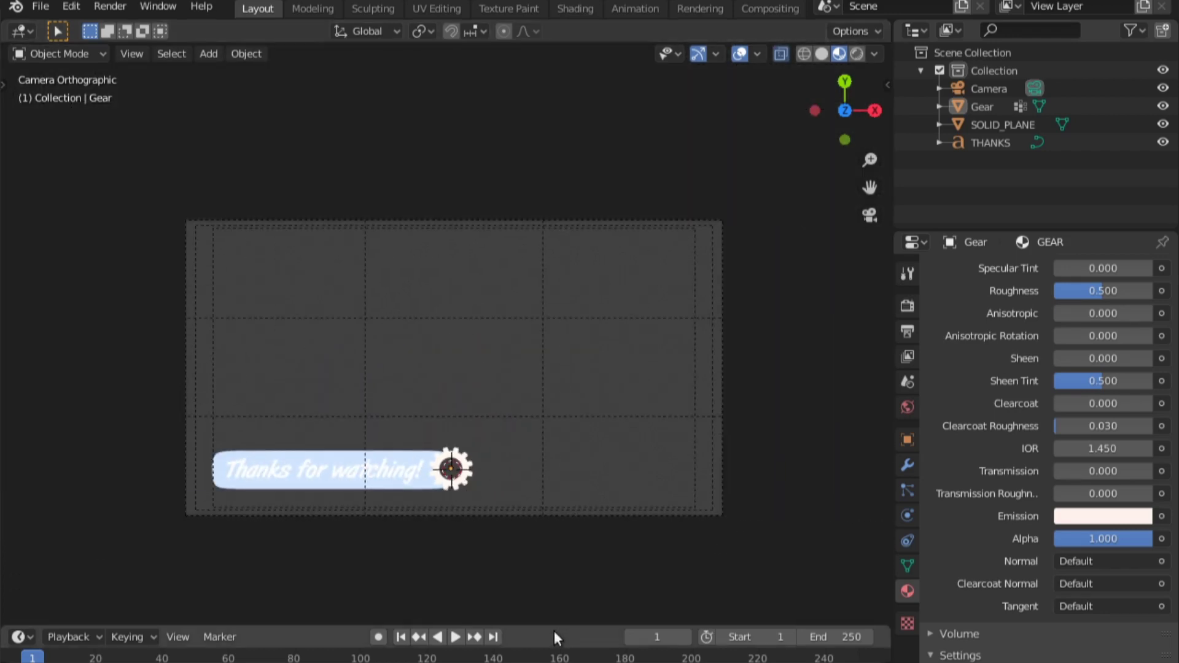
Enlarge the timeline area and insert a location keyframe for the gear at frame 30
drag(552, 624, 552, 520)
click(657, 533)
text(24)
key(Return)
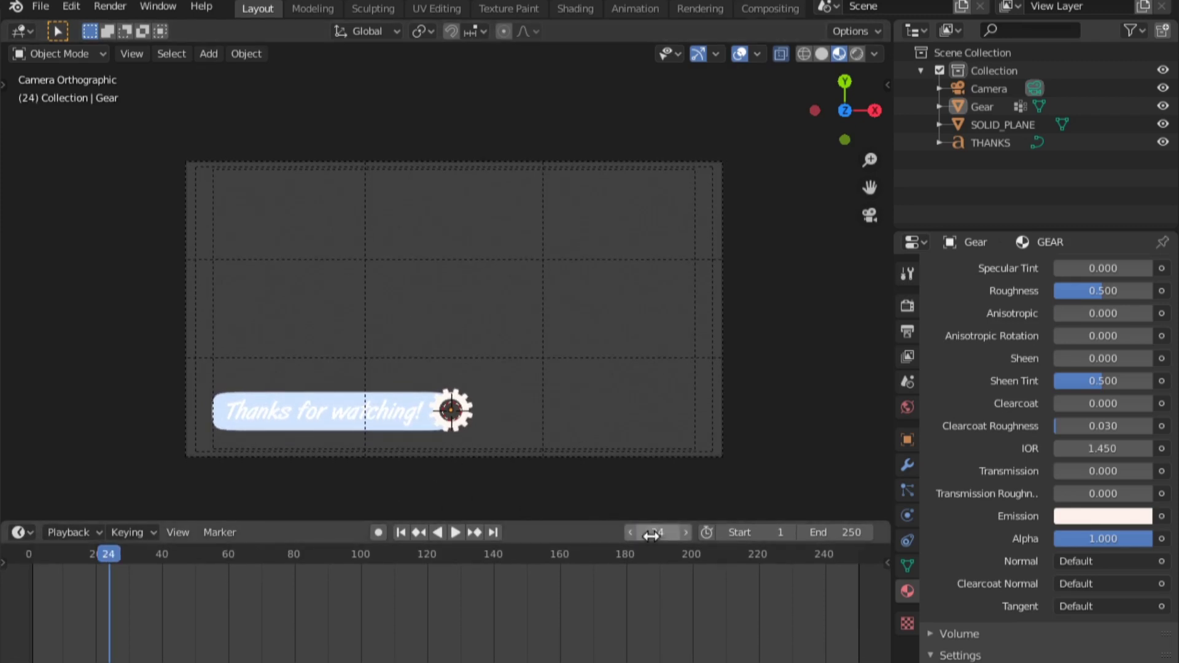
click(658, 532)
text(26)
key(Return)
click(658, 533)
text(30)
key(Return)
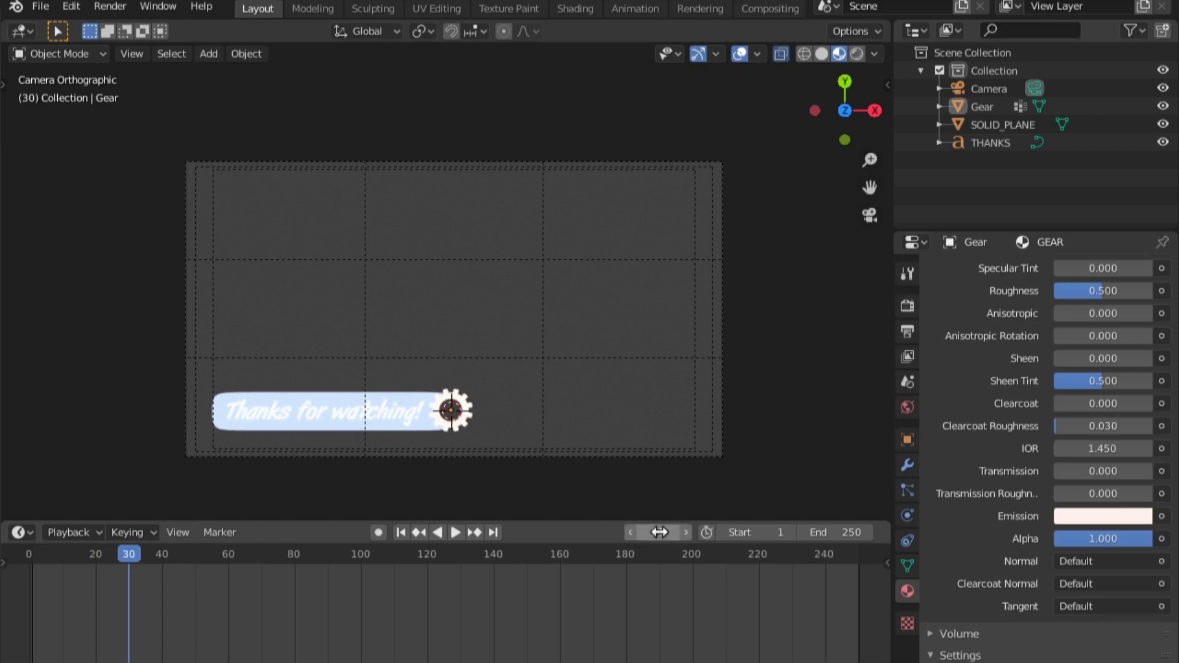
click(472, 393)
key(i)
click(460, 358)
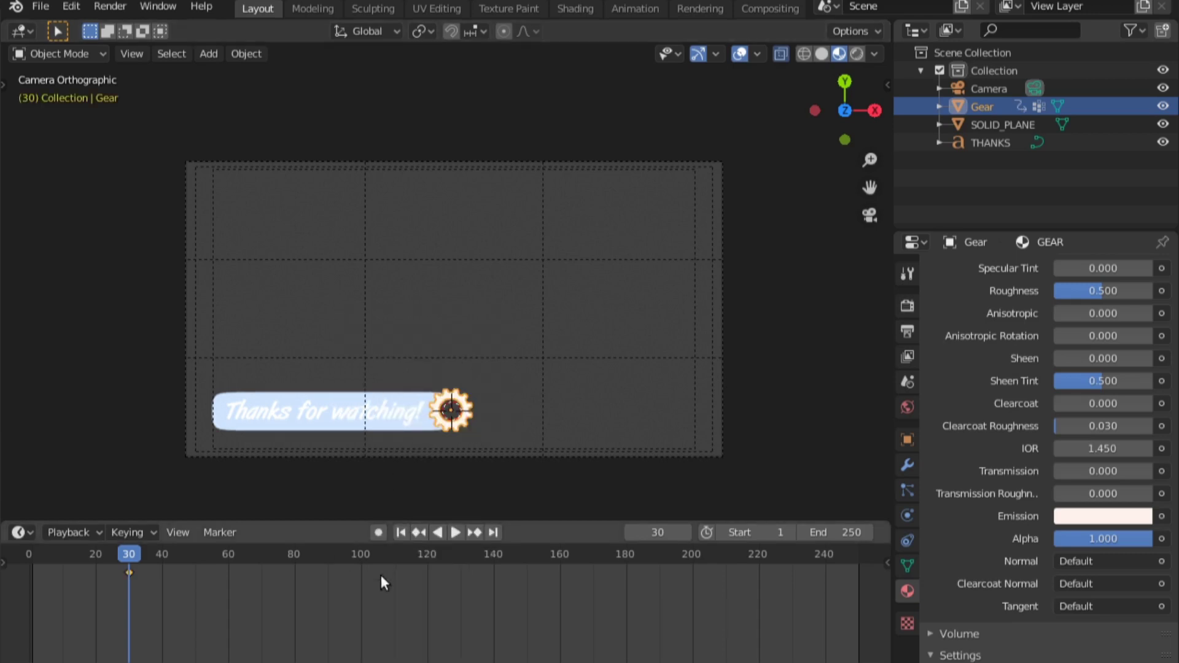
At frame 1, move the gear about 3.75 m along X, outside the camera frame, and insert a location keyframe
key(shift+Left)
key(g)
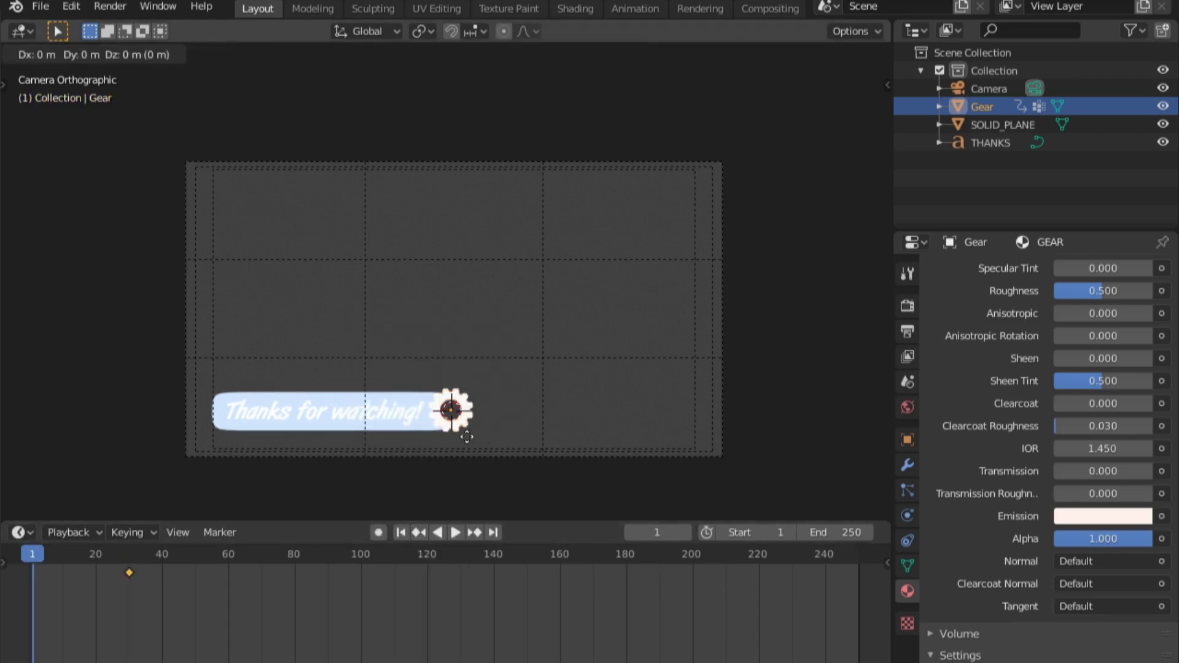
key(x)
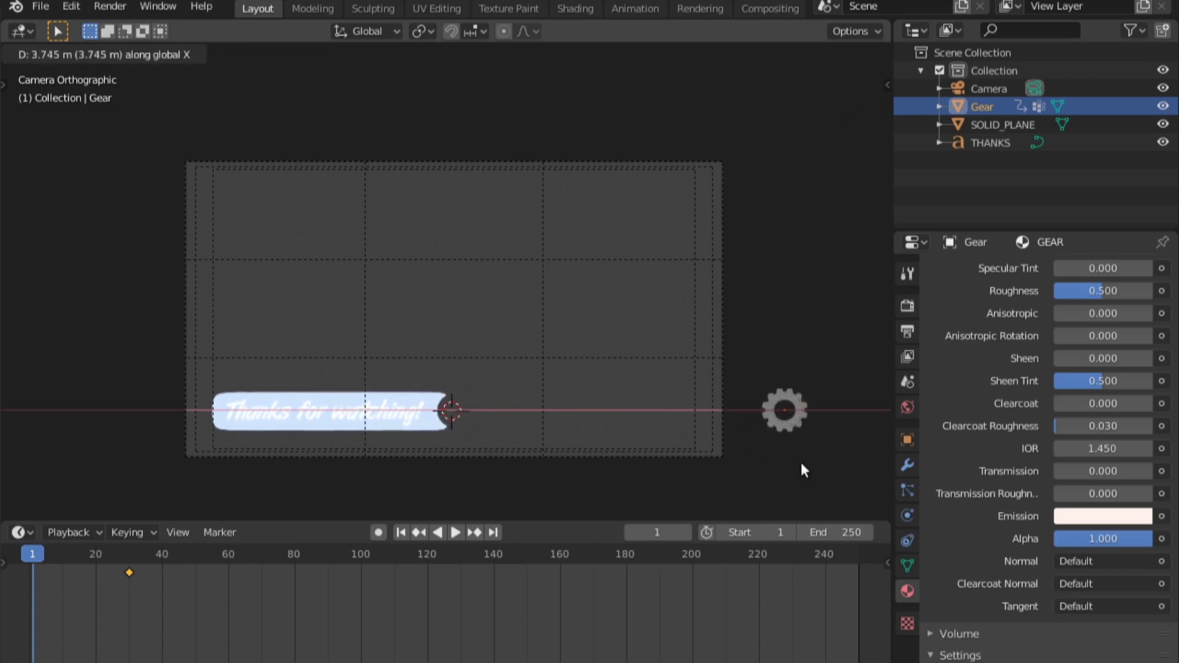
click(801, 462)
key(i)
click(745, 352)
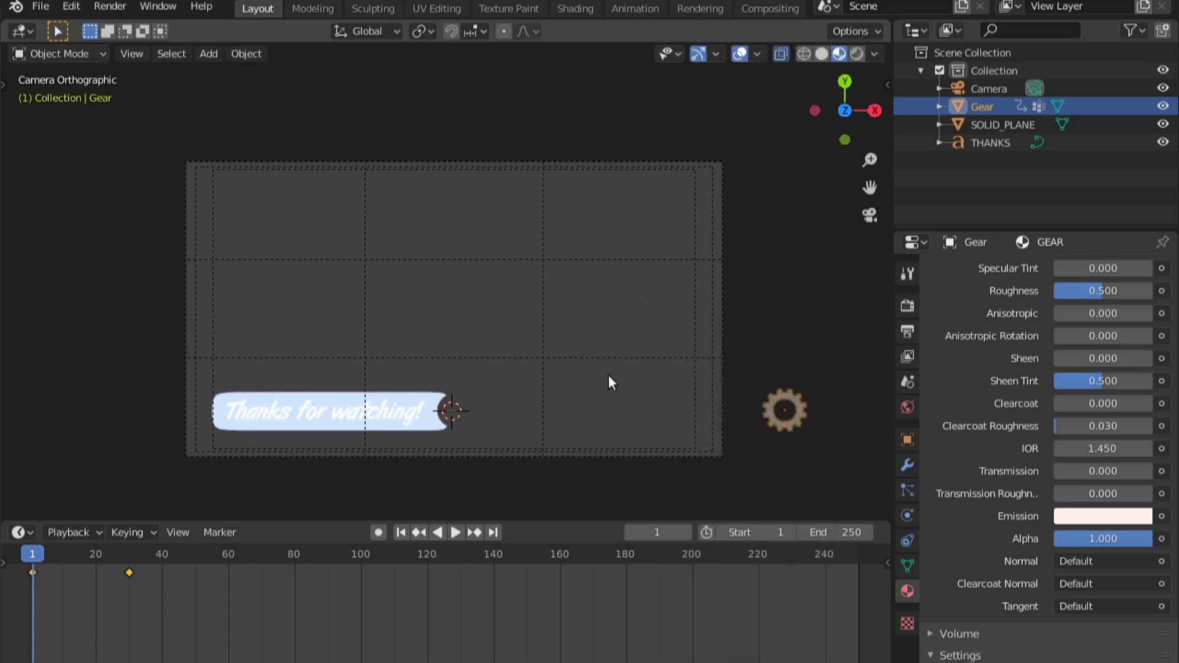
Limit the preview range to frames 0 to 45 and play back the gear's animation
key(space)
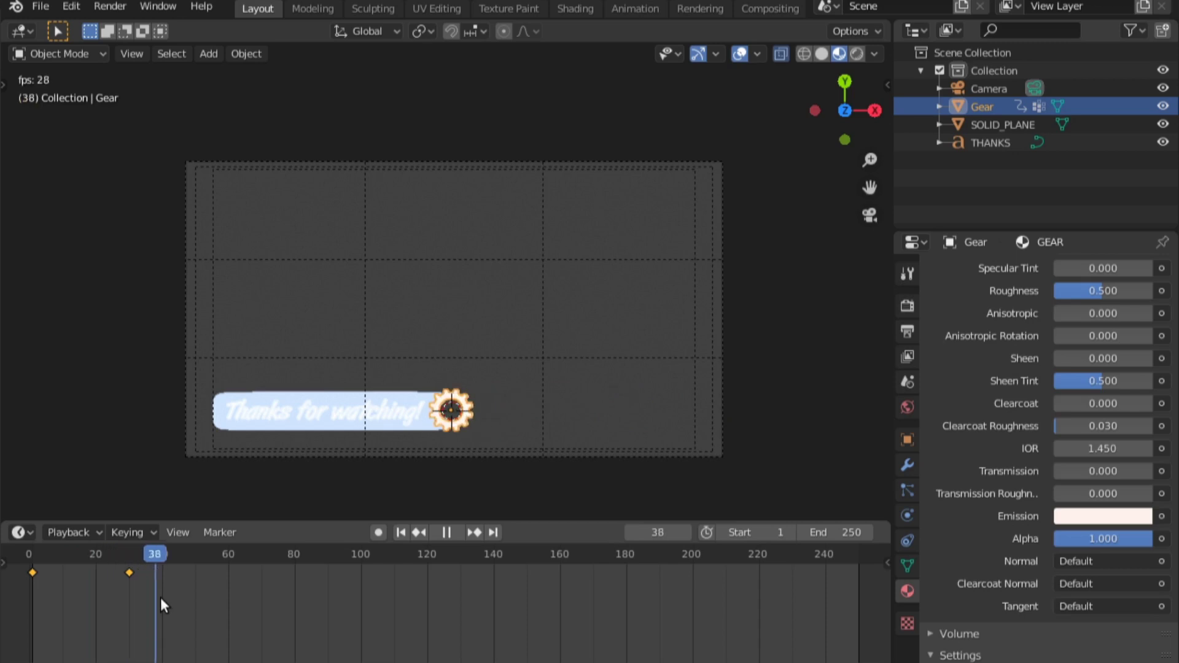
key(space)
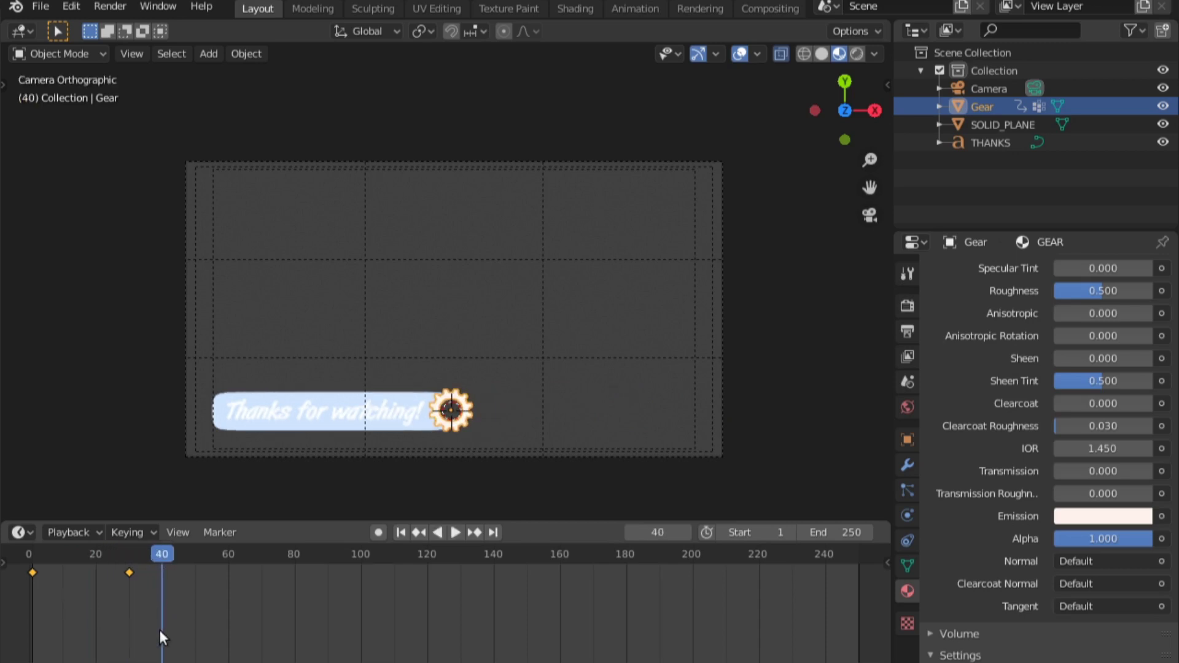
key(shift+Left)
key(b)
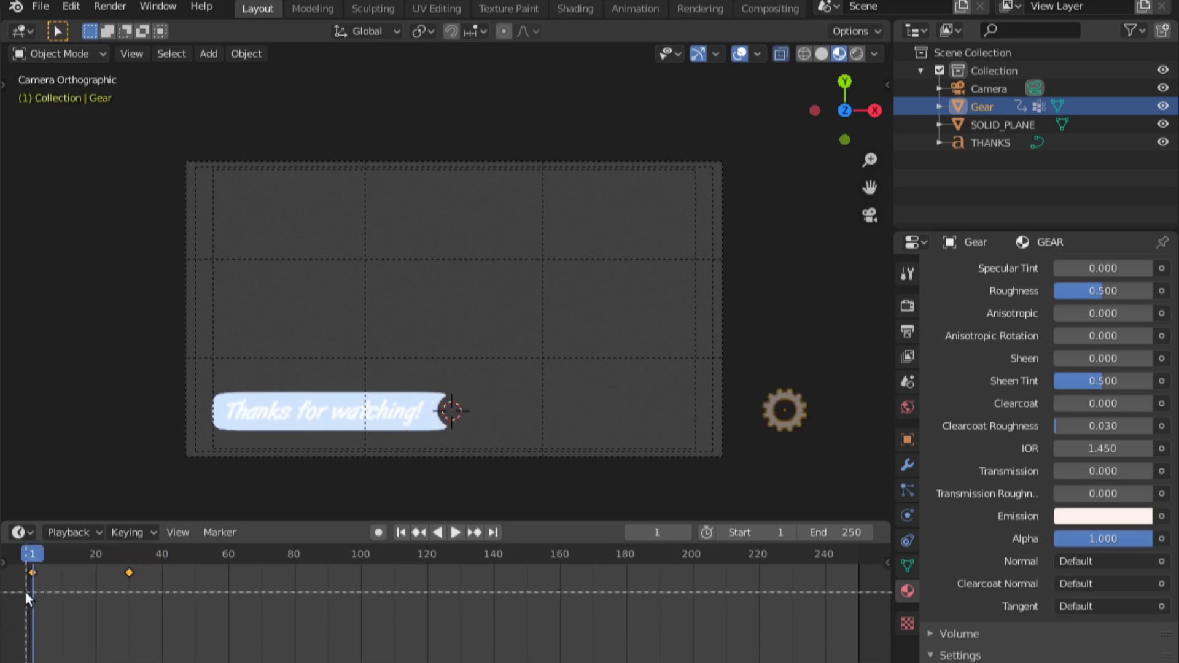
drag(30, 593, 178, 642)
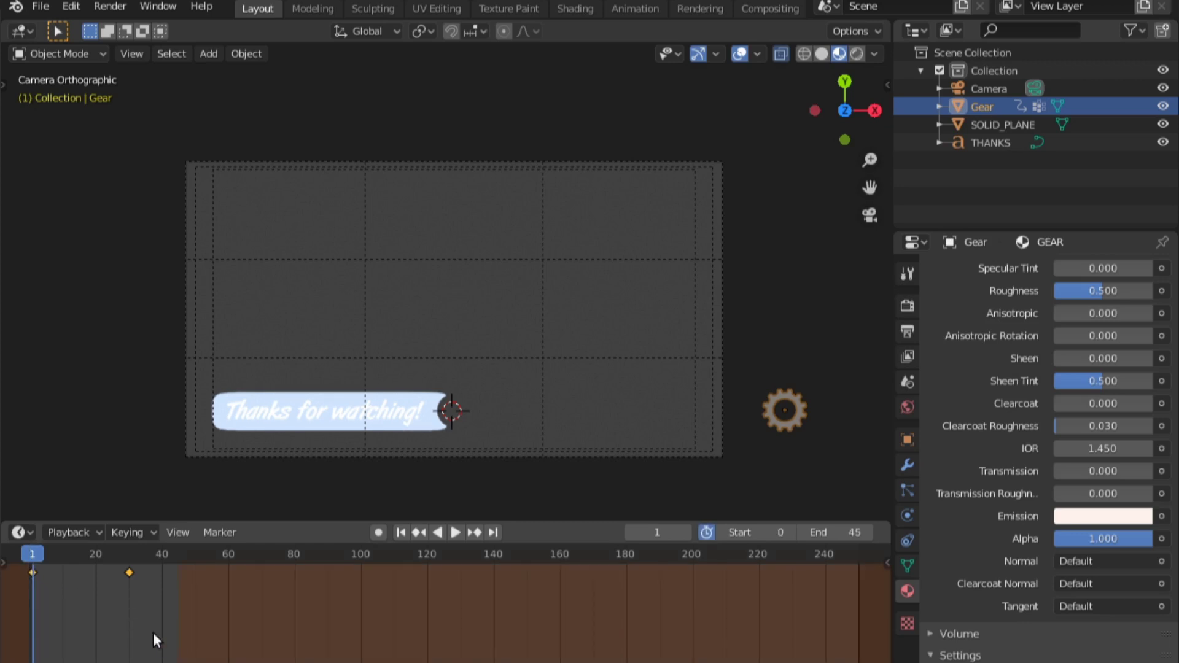
key(space)
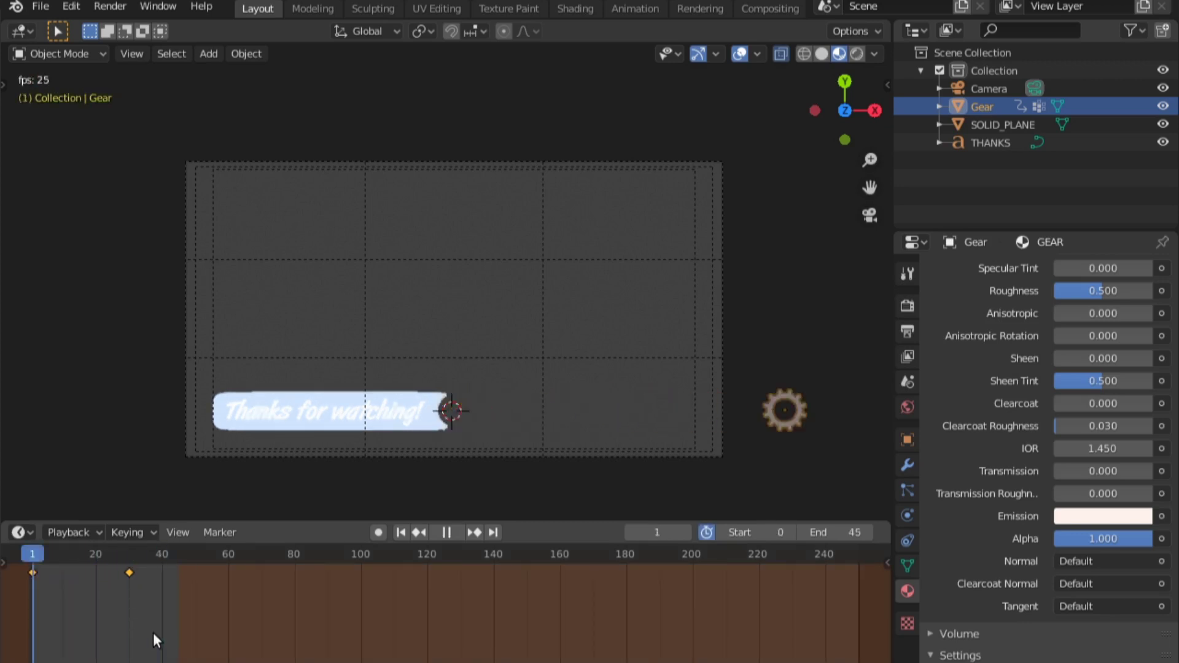
key(space)
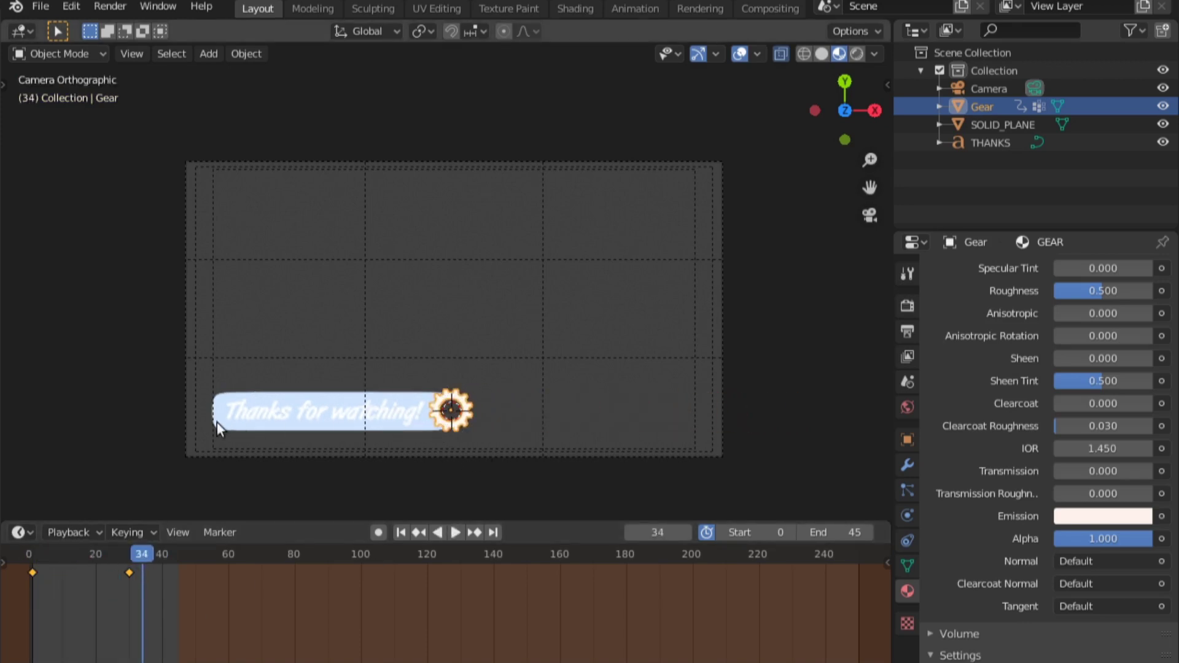
Set the interpolation of the gear's frame 1 keyframe to Back
click(30, 571)
click(35, 572)
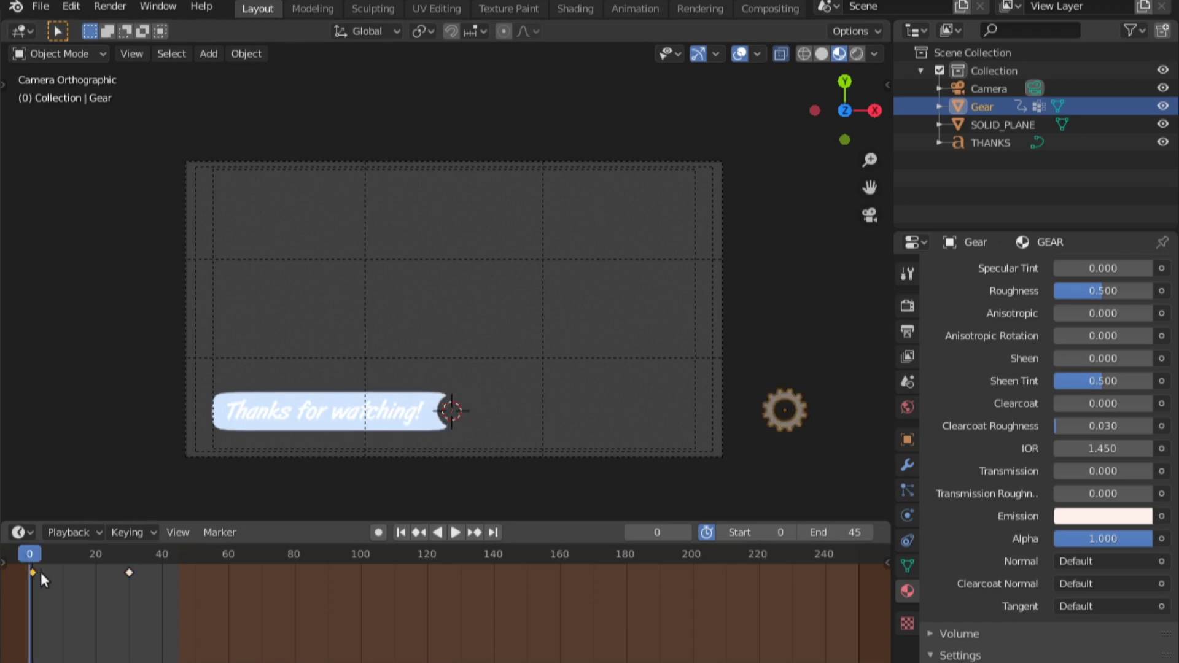
key(t)
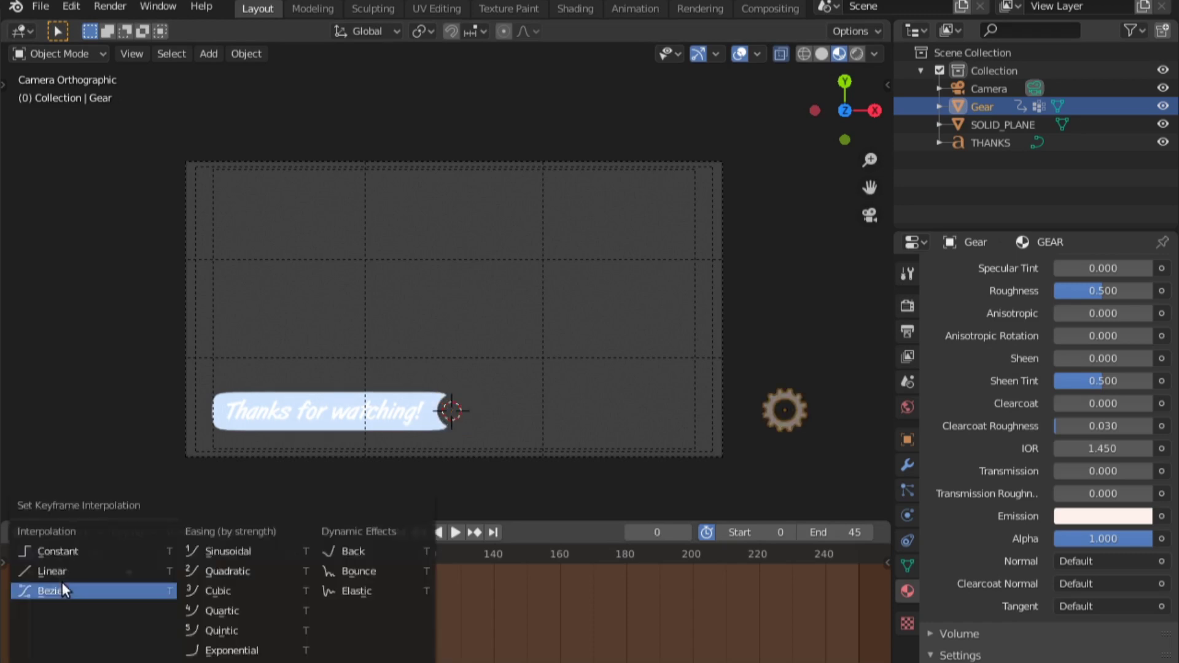
click(392, 559)
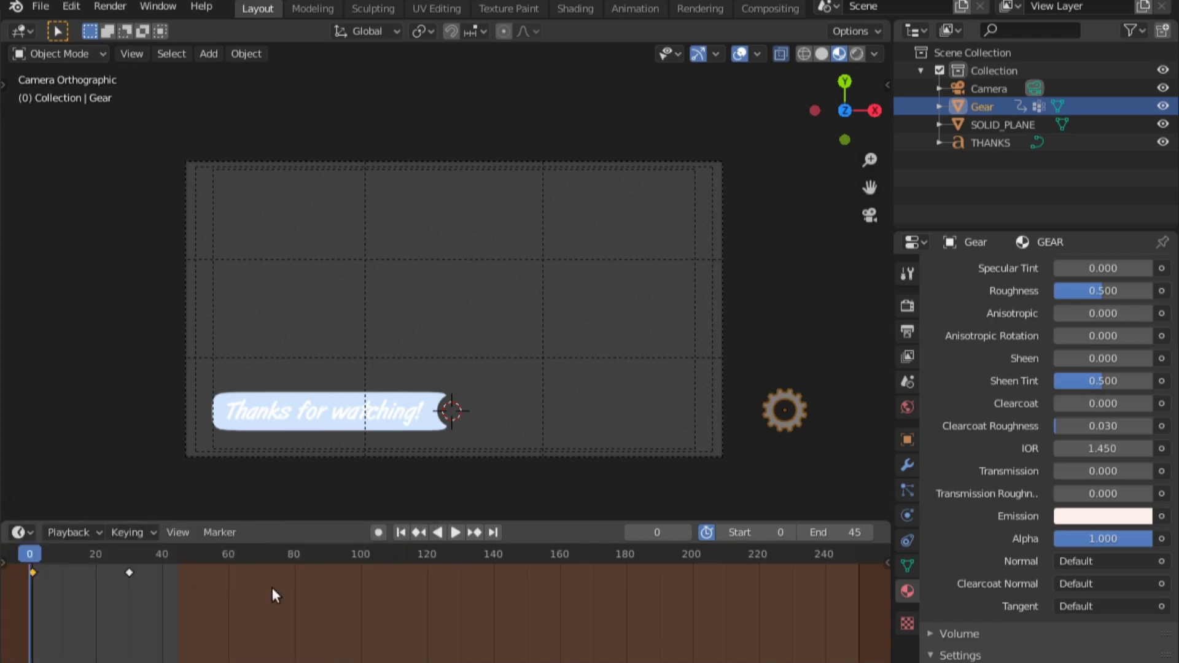
Play back the gear's motion and step through single frames to examine its position at frame 17
key(space)
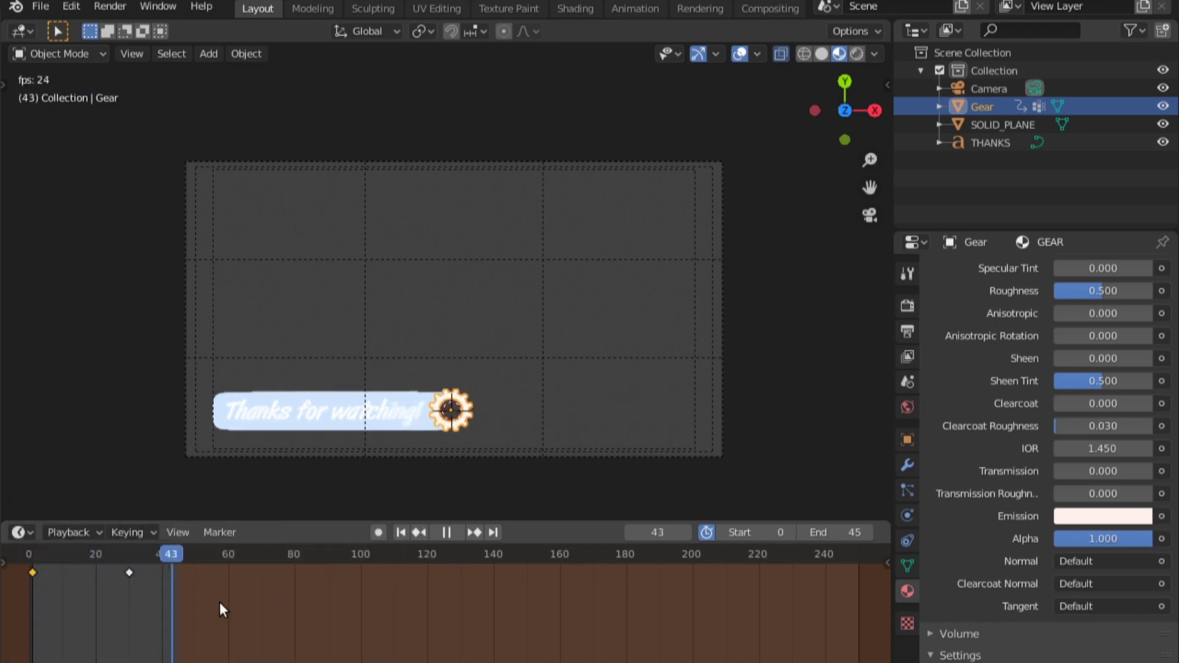
key(space)
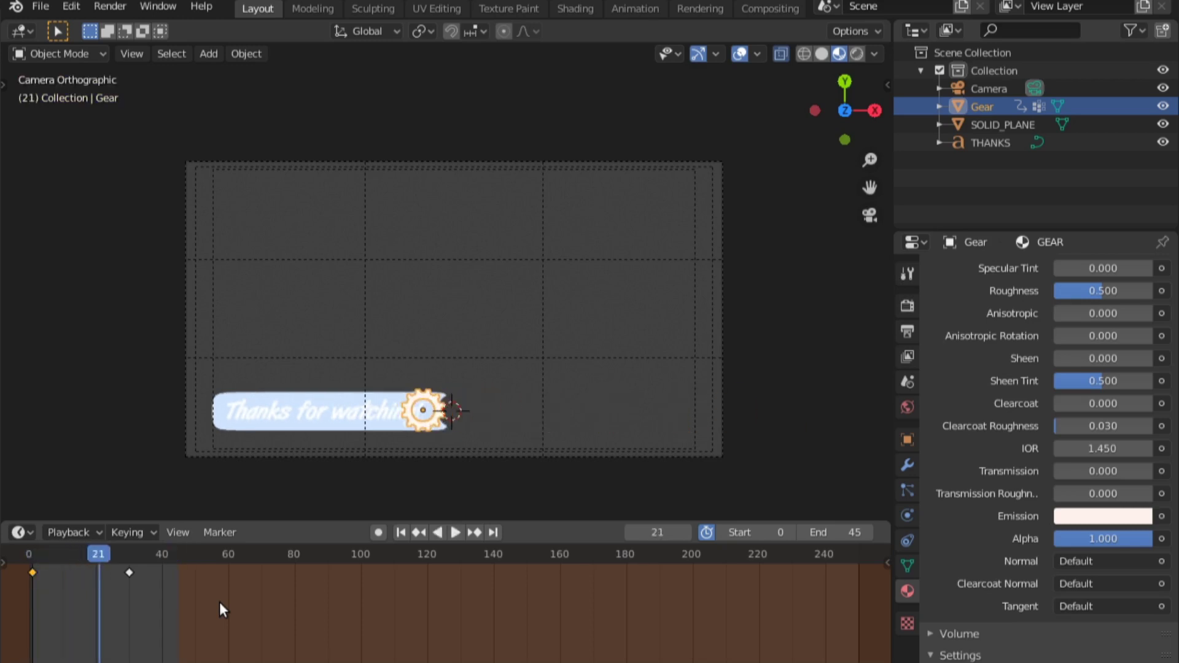
key(Left)
key(Left)
key(Left)
key(Left)
key(Left)
key(Right)
Switch to the Animation workspace, view the scene through the camera, and turn the smaller viewport into a Graph Editor
click(629, 8)
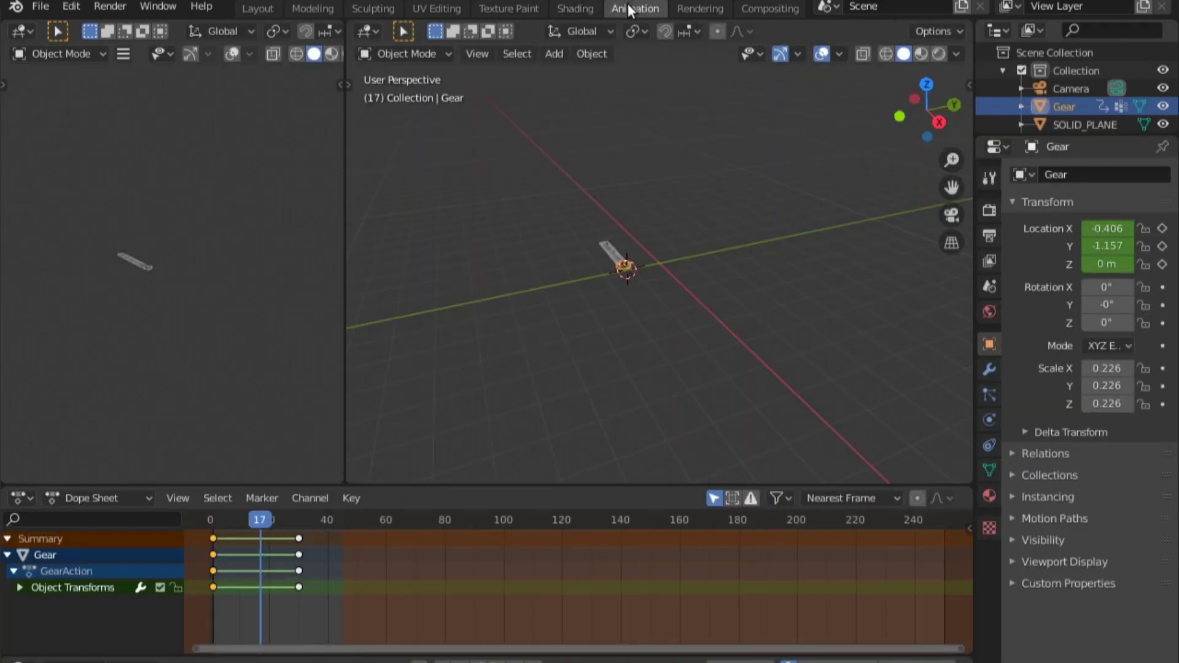
key(KP_0)
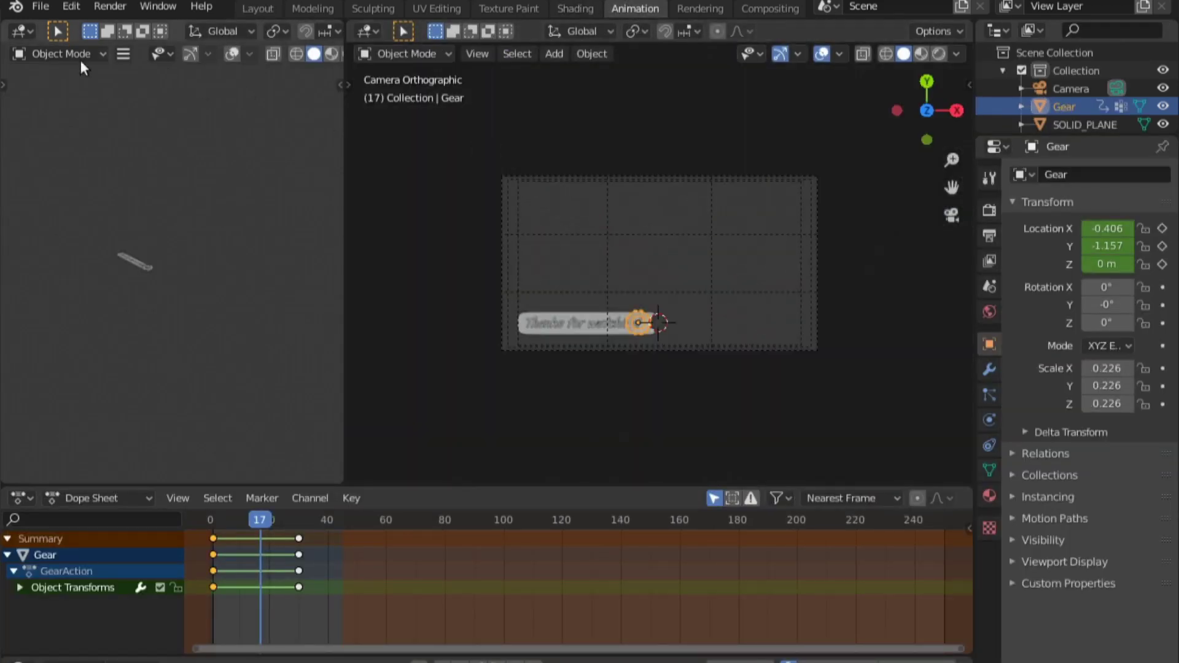
click(23, 32)
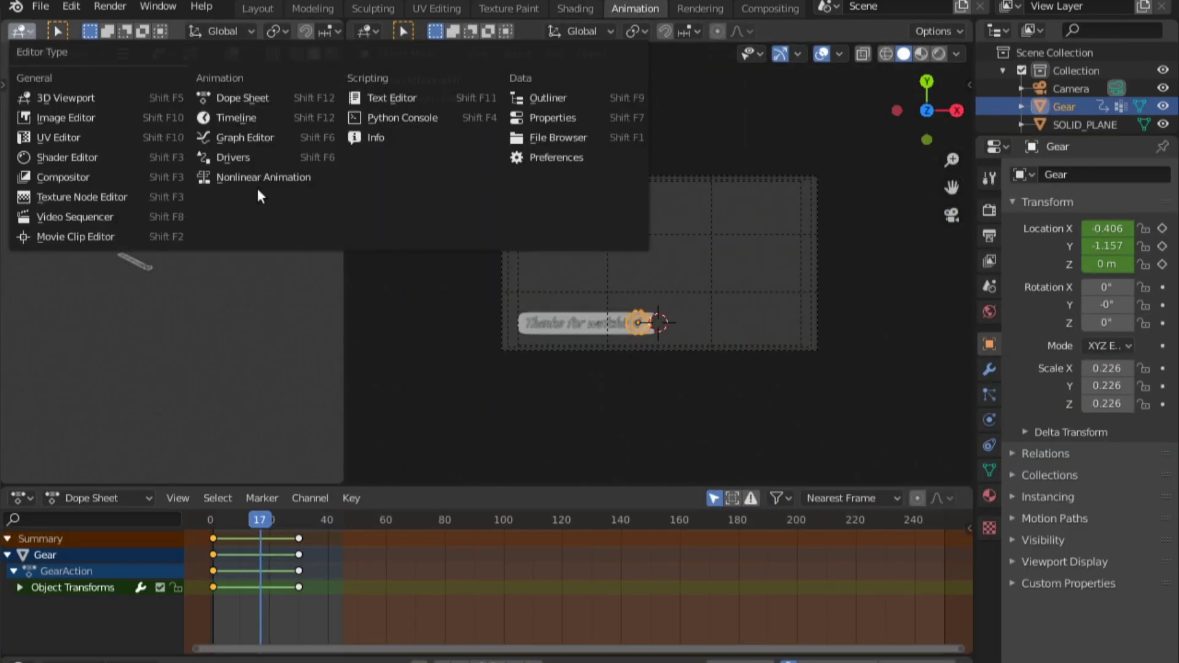
click(256, 140)
Hide the gear's Y and Z Location curves and show the X Location keyframe properties in a widened Graph Editor, with all keyframes selected
click(20, 104)
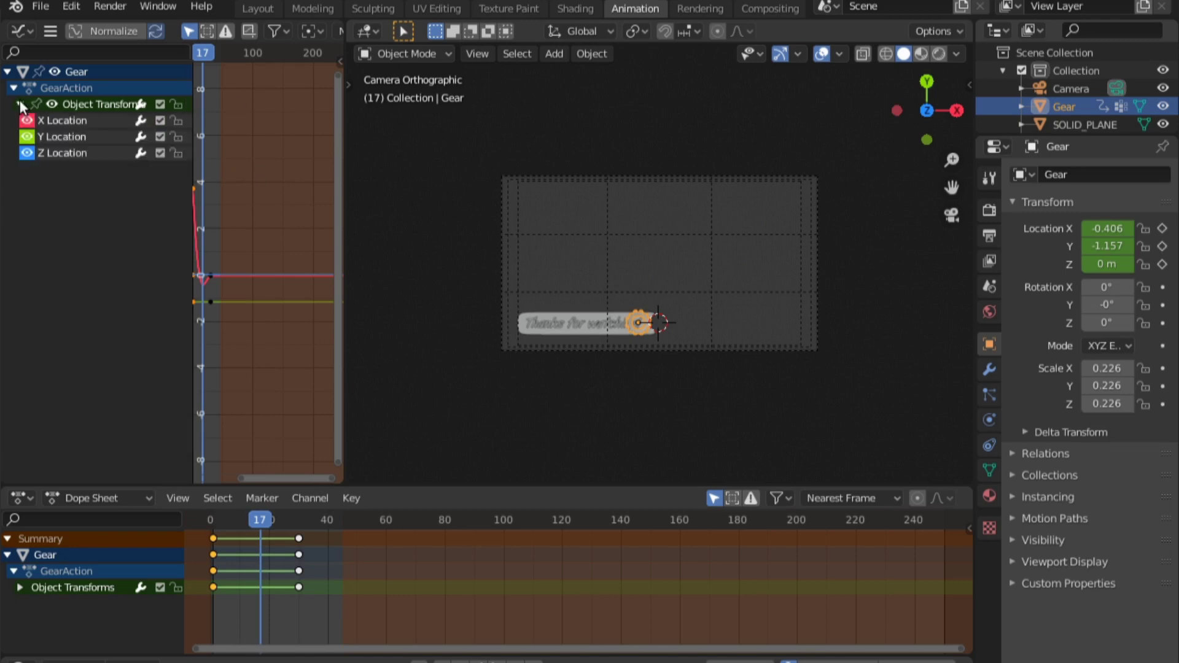
click(27, 138)
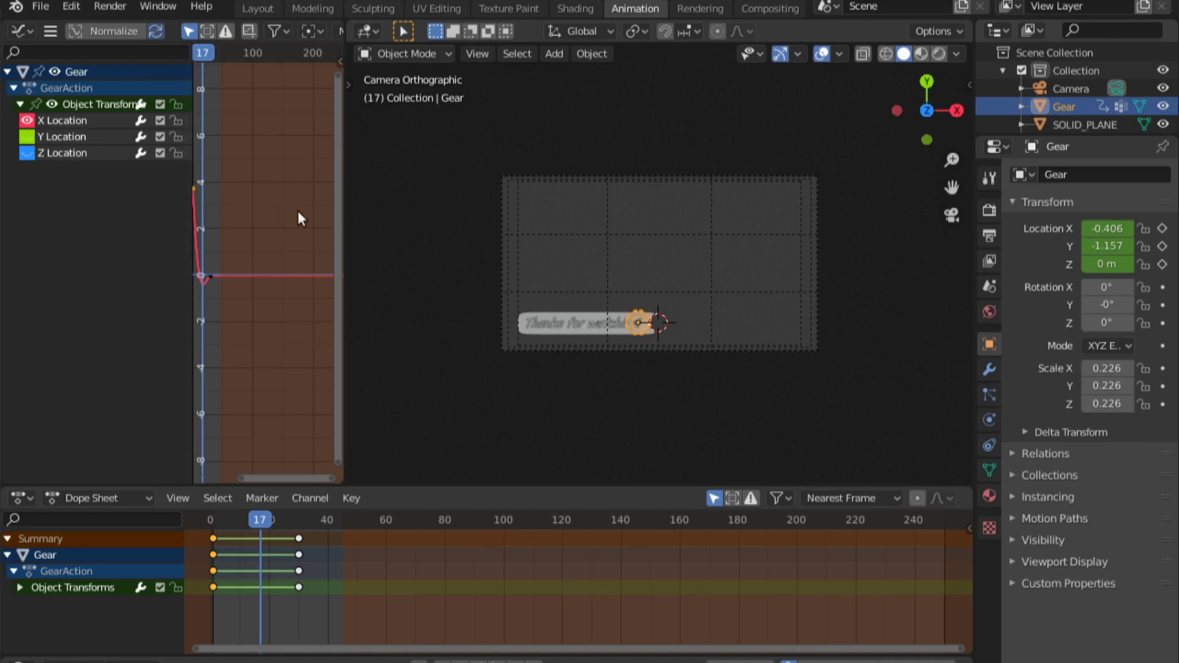
drag(342, 211, 517, 224)
key(a)
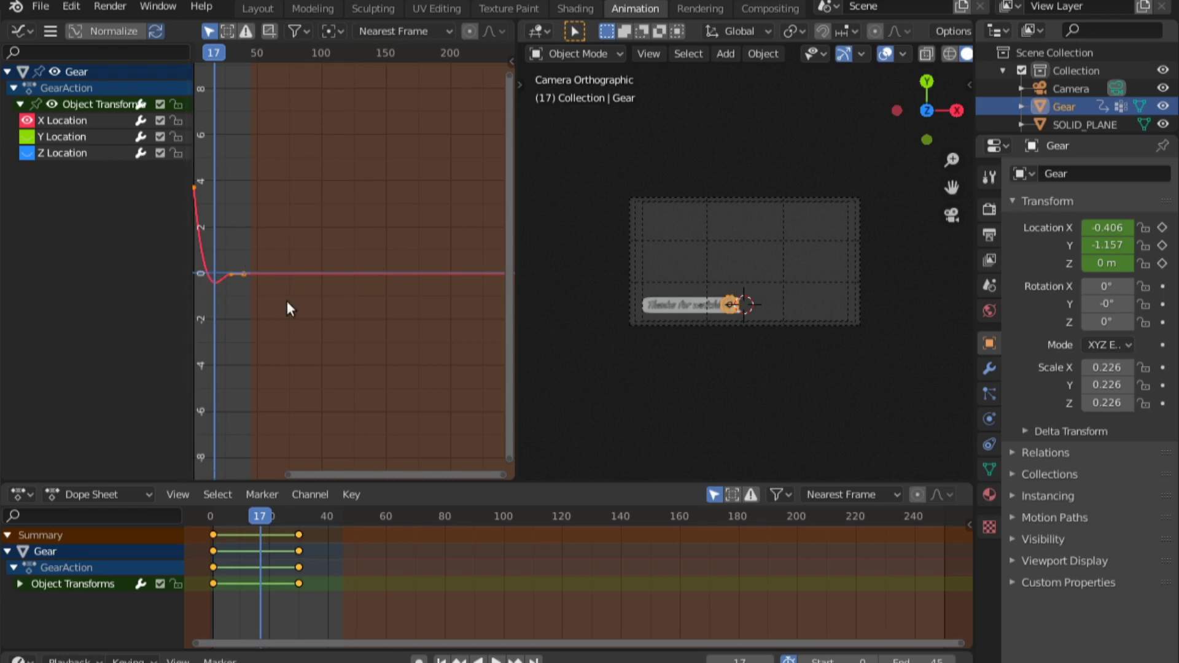
key(n)
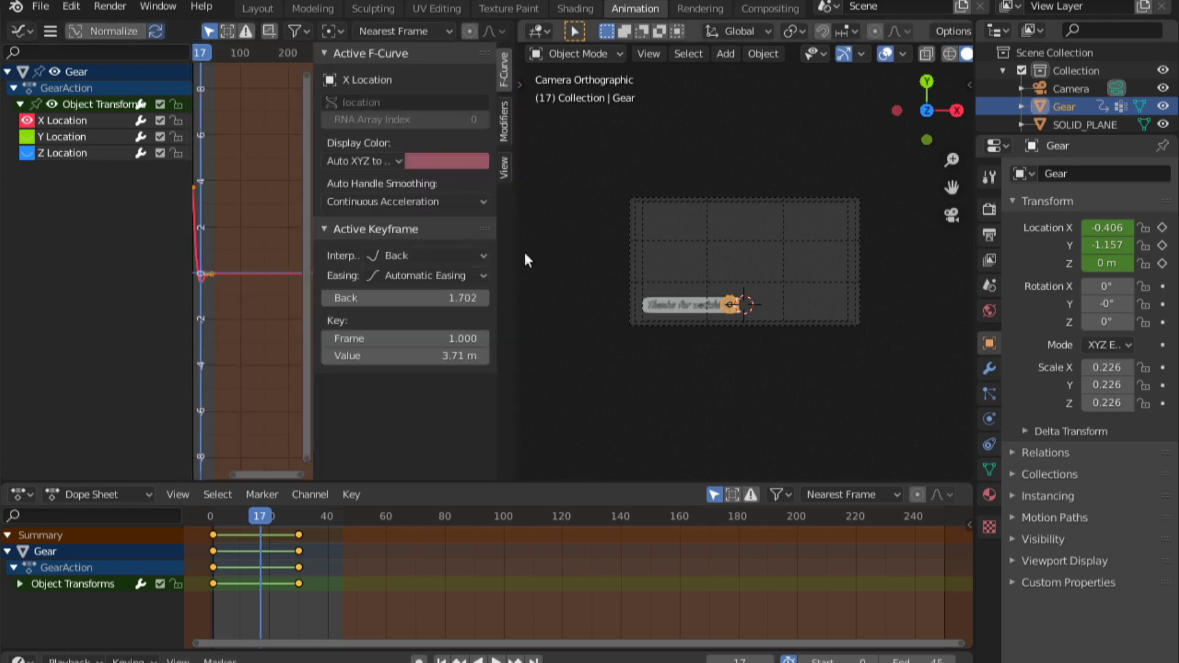
drag(517, 253, 565, 254)
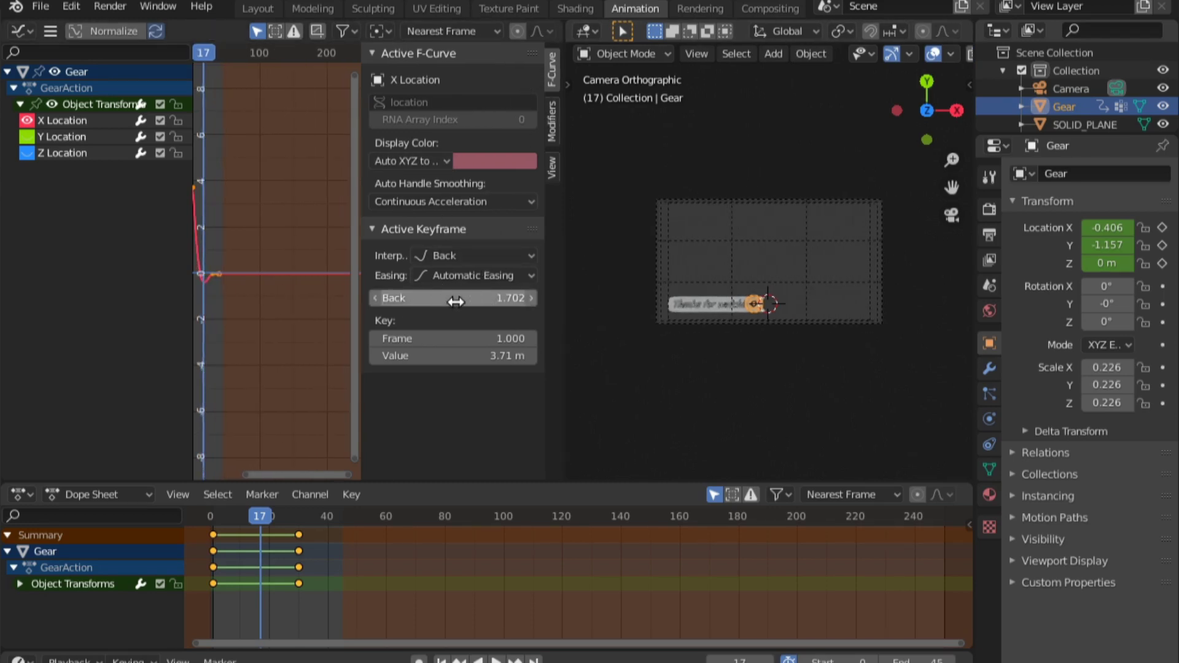
Raise the X Location keyframe's Back value to 6.602 so the gear reaches the plane's left end at frame 15
drag(455, 301, 515, 300)
middle_drag(269, 303, 321, 303)
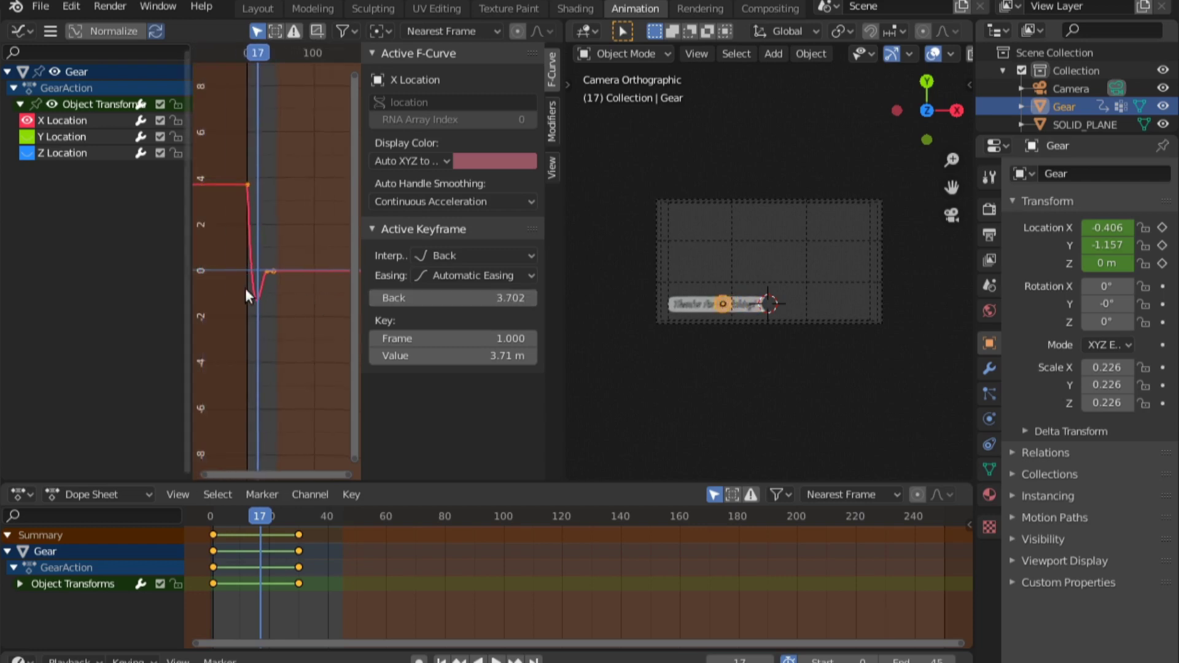
scroll(245, 288, up, 3)
key(space)
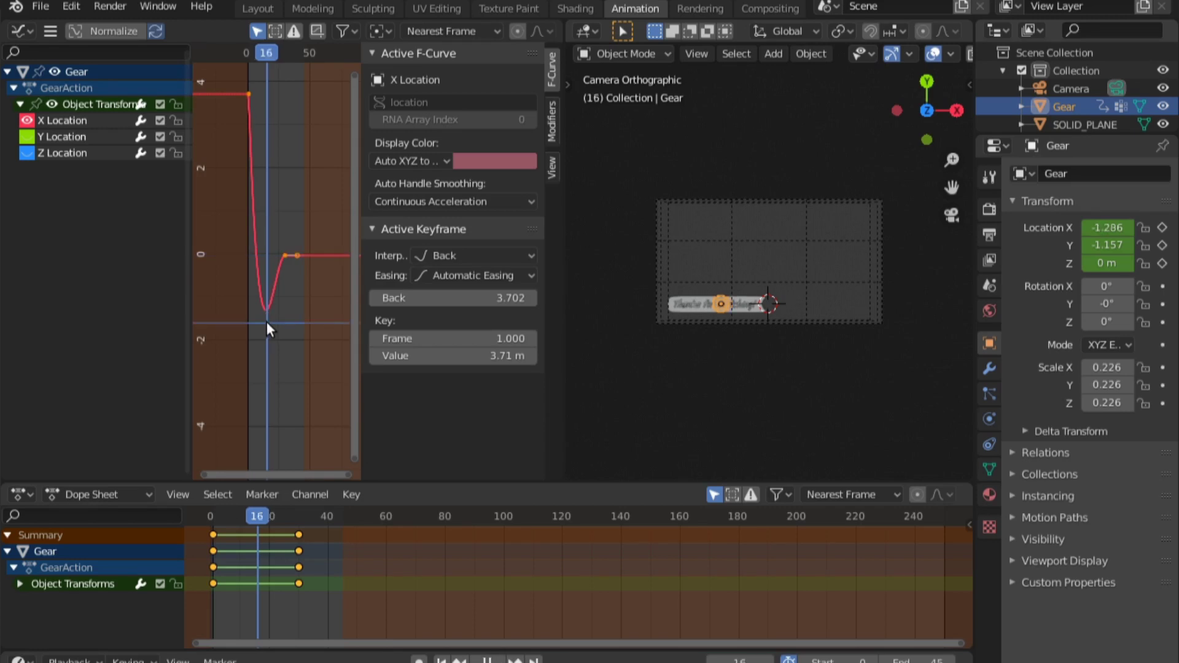
key(Escape)
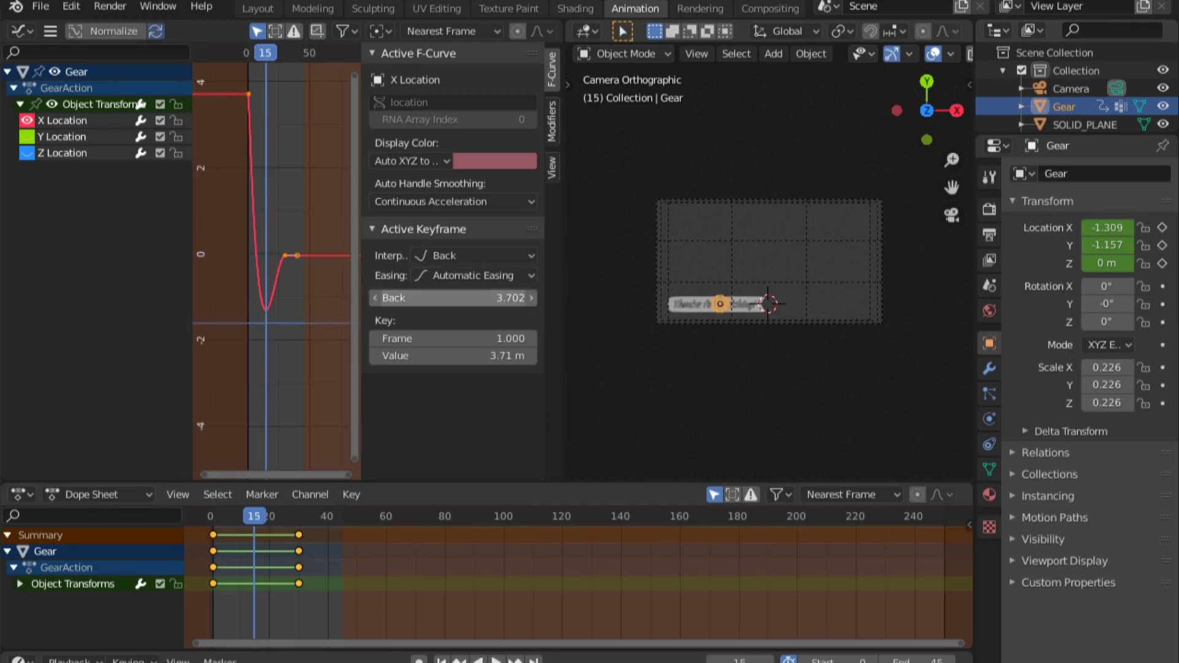
drag(455, 298, 558, 298)
scroll(706, 313, up, 3)
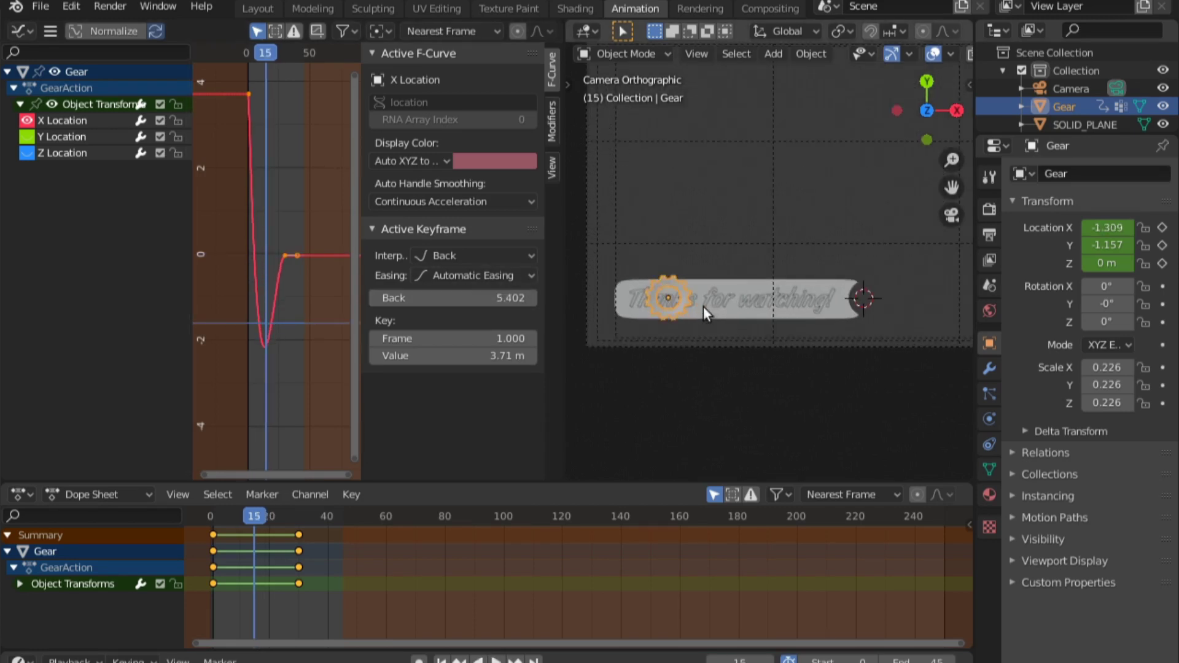
mouse_move(453, 298)
mouse_down()
mouse_move(525, 298)
mouse_move(450, 300)
mouse_up()
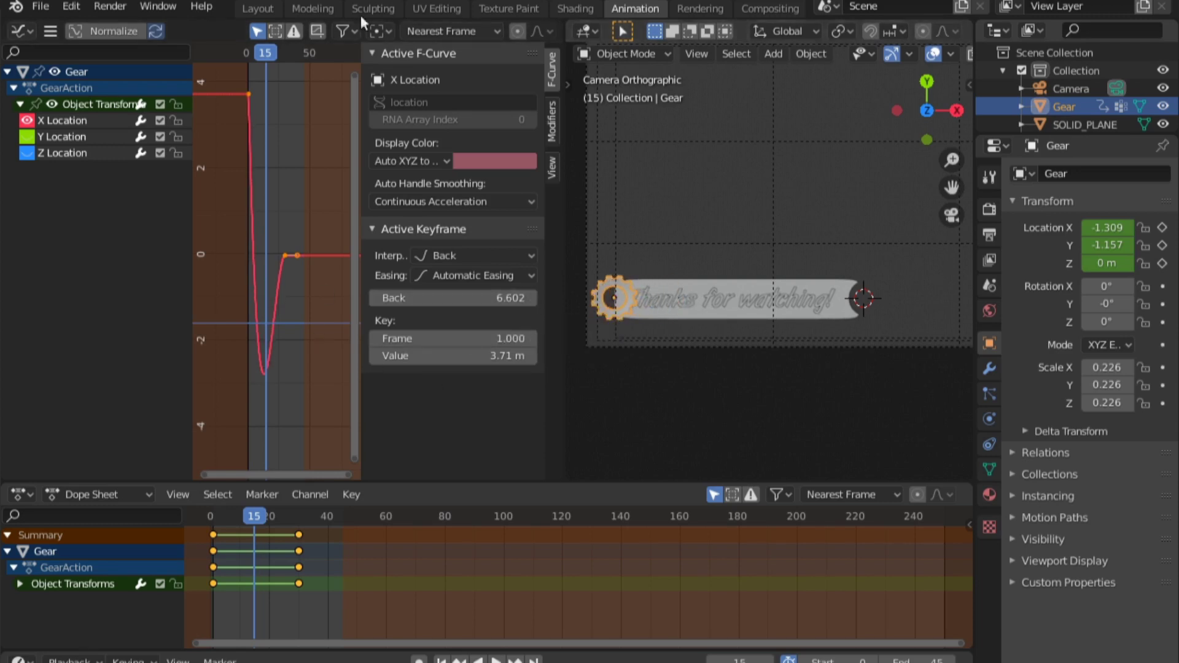
Play back the gear's slide-in in the Layout workspace and examine its motion across the plane
click(263, 8)
key(space)
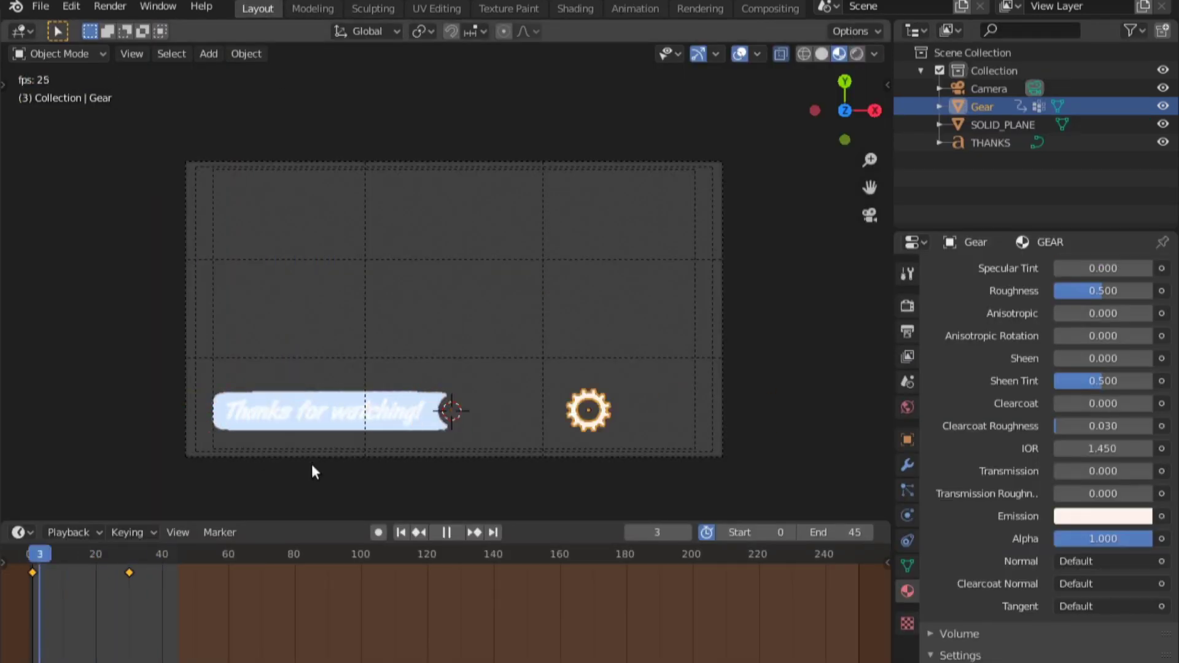
key(space)
scroll(415, 407, up, 3)
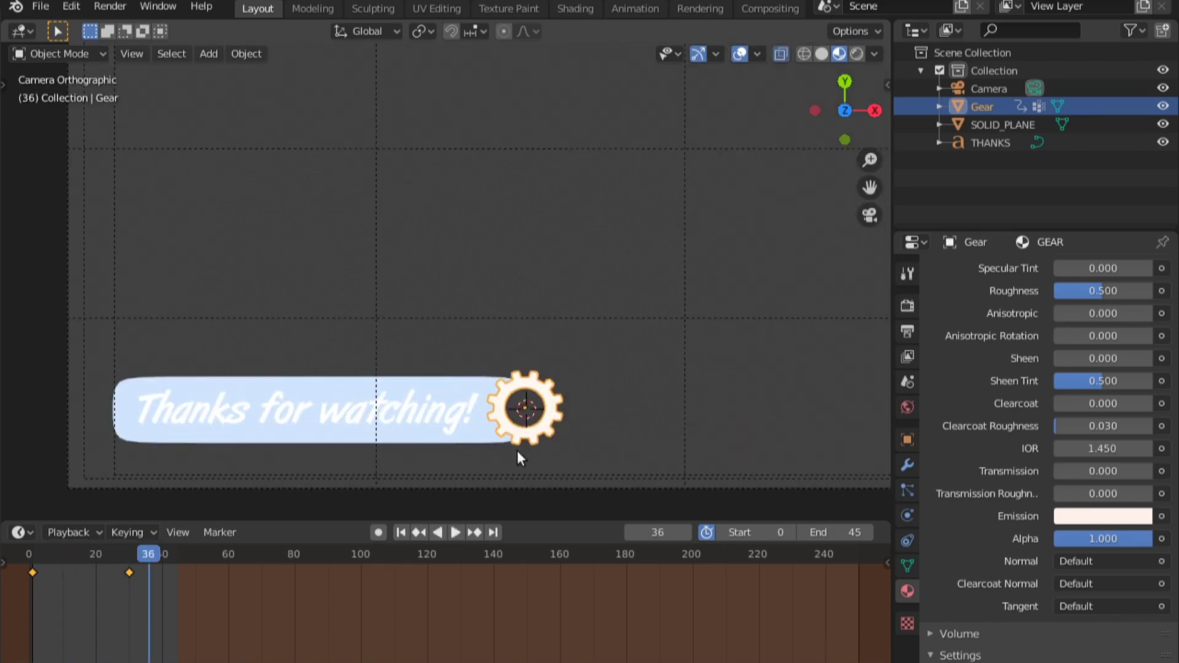
Add a driver to the gear's Z rotation in its transform properties
key(n)
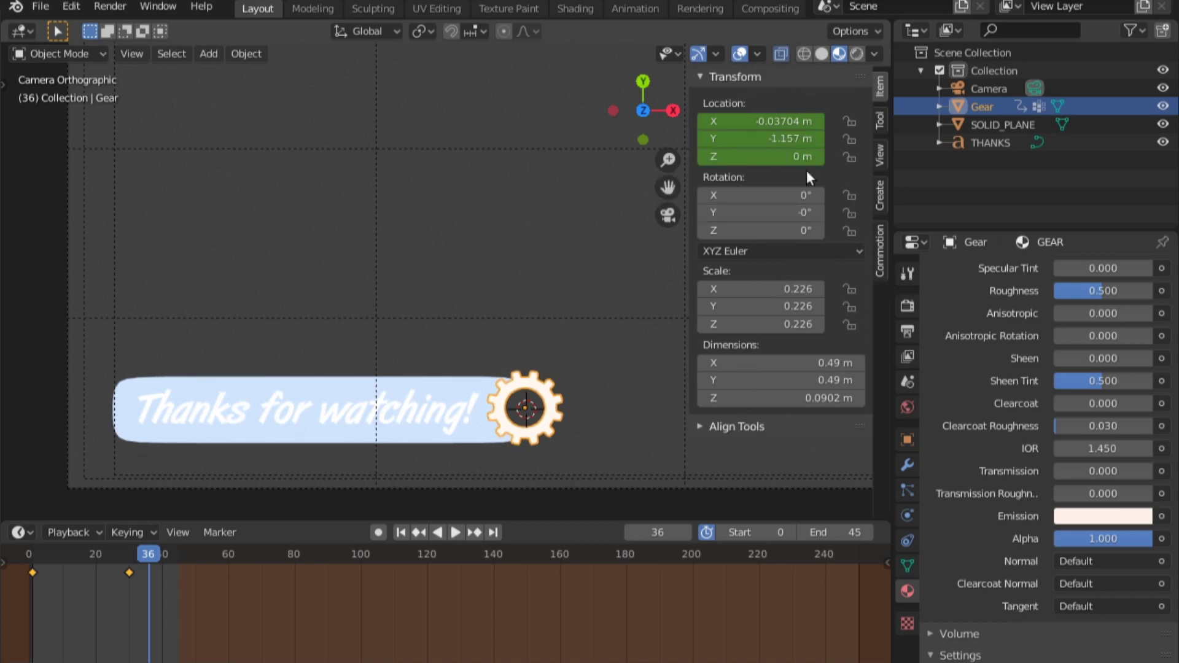
right_click(757, 236)
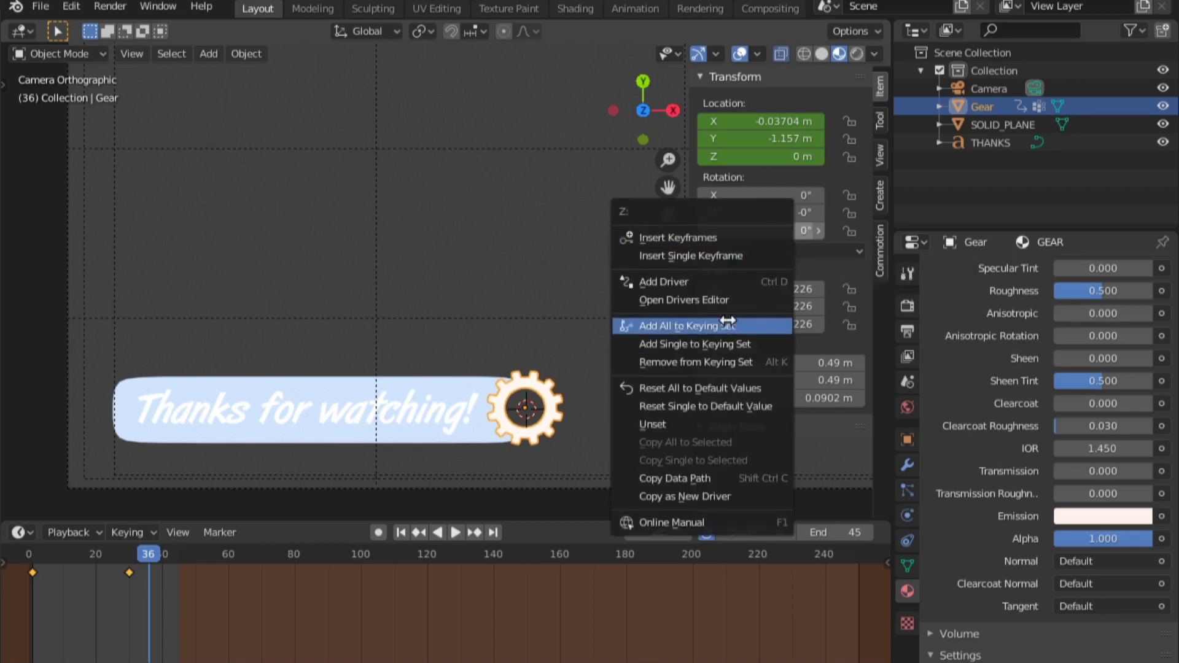
click(721, 286)
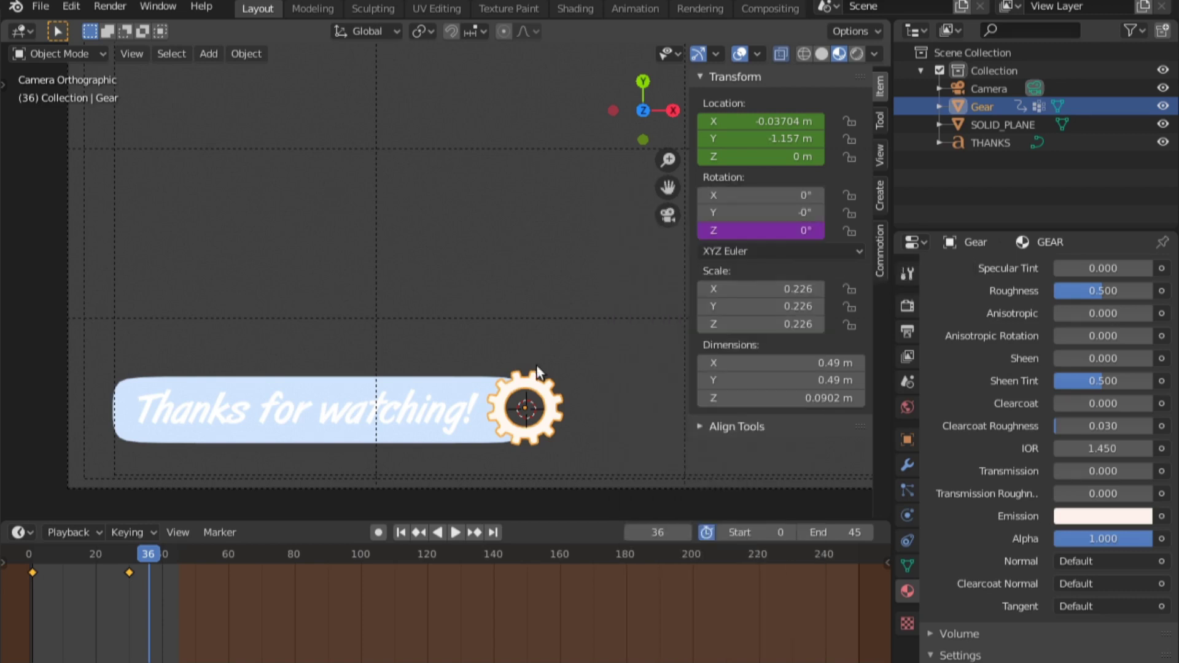
In the Animation workspace, turn the Graph Editor into a Drivers editor and show the Z Euler Rotation driver's settings in a widened area
click(626, 10)
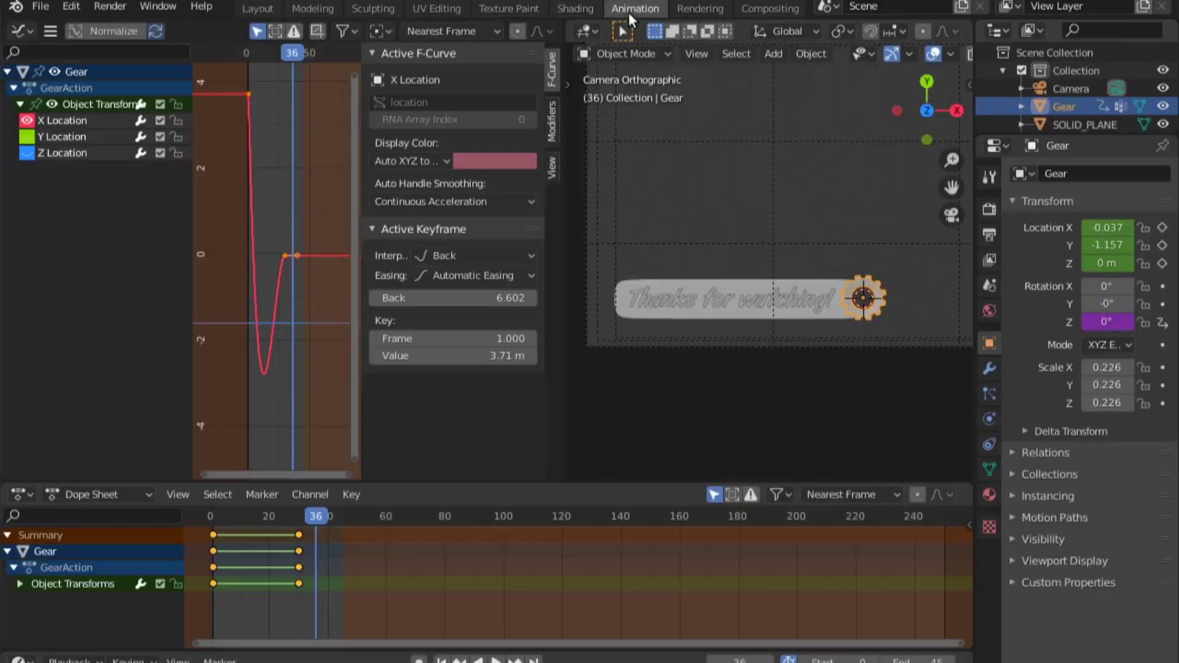
click(22, 30)
click(277, 157)
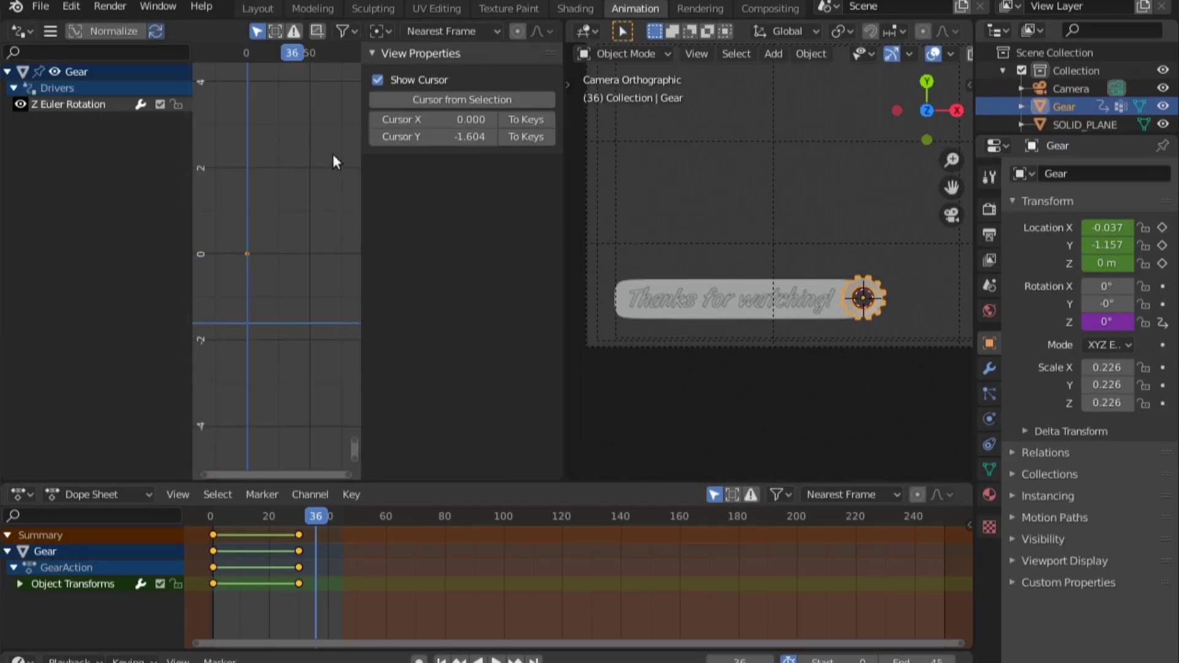
click(63, 103)
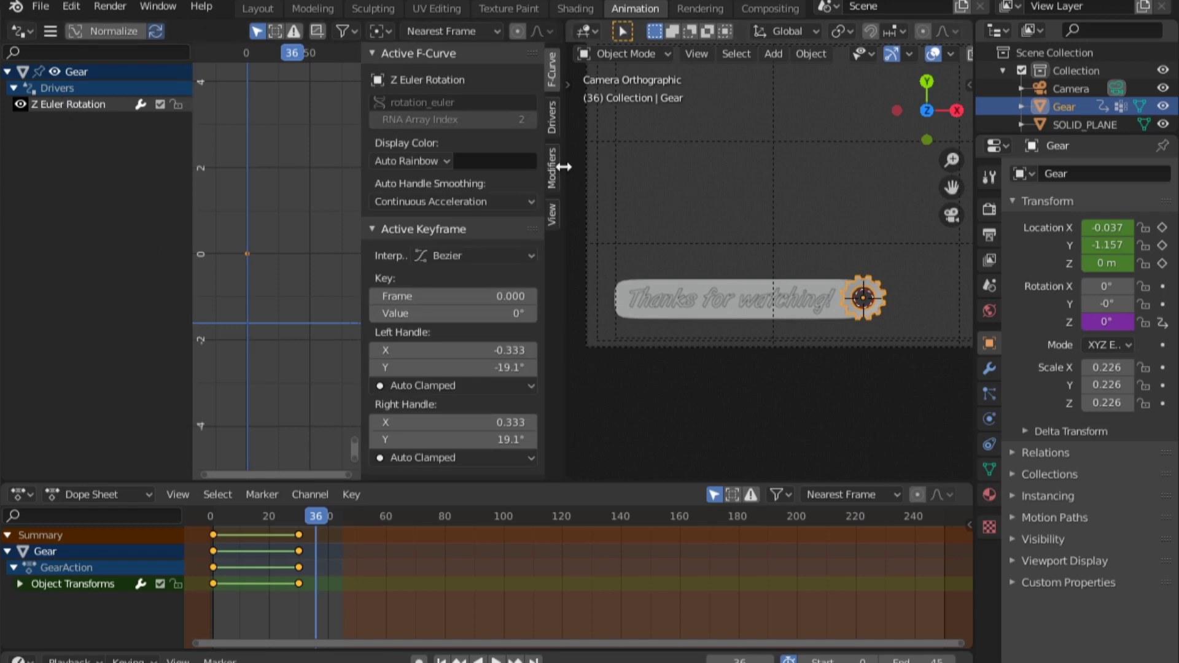
drag(563, 164, 650, 163)
click(620, 126)
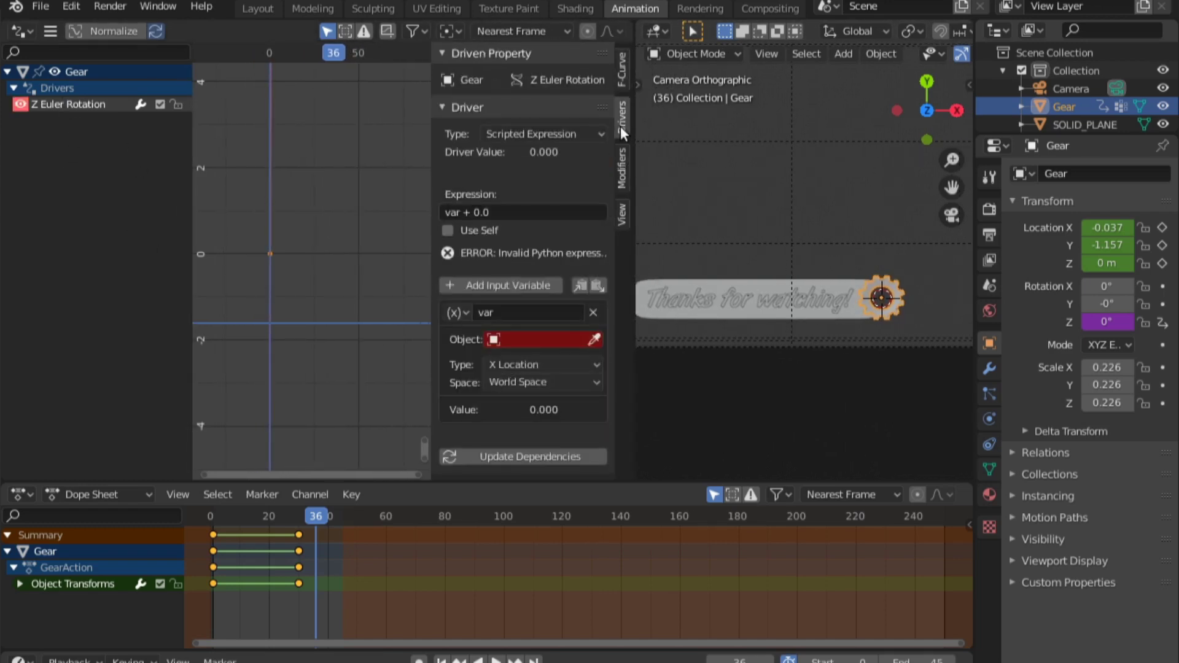
Set the driver variable's object to Gear and its type to X Location
click(558, 340)
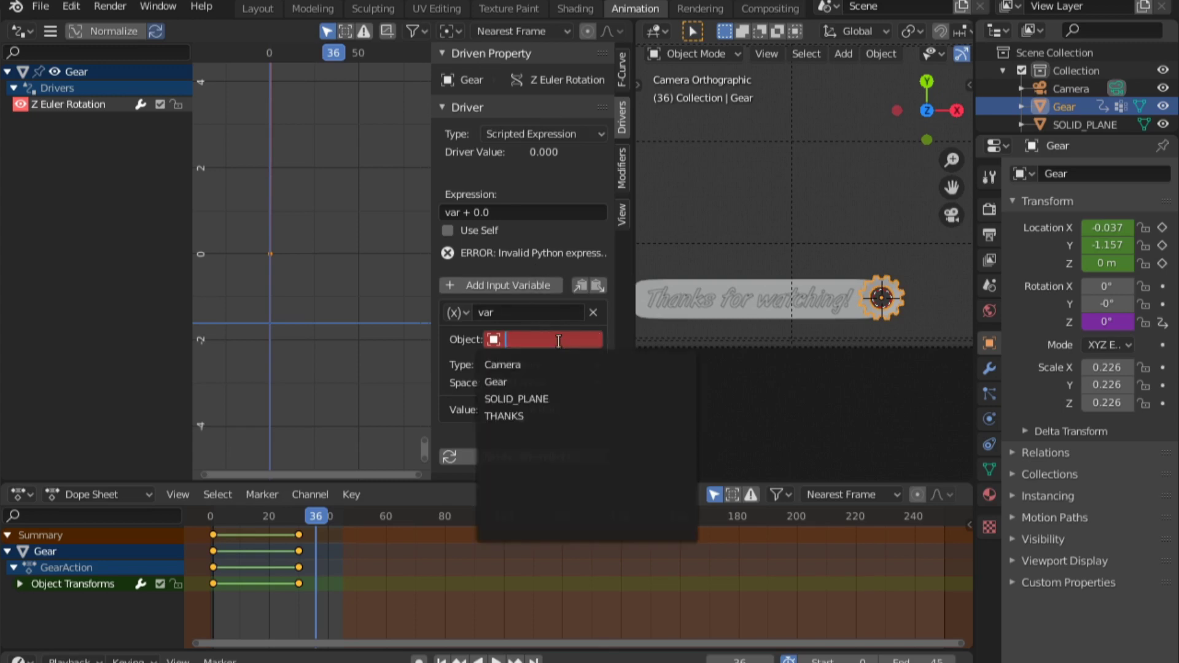
click(522, 382)
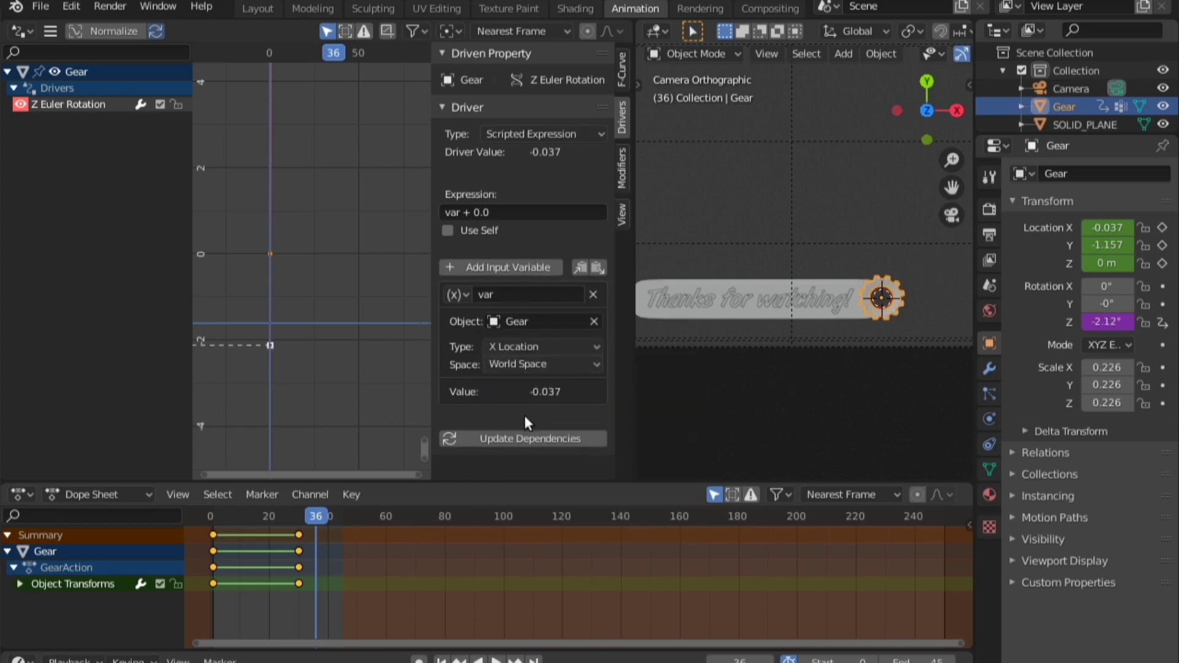
click(522, 347)
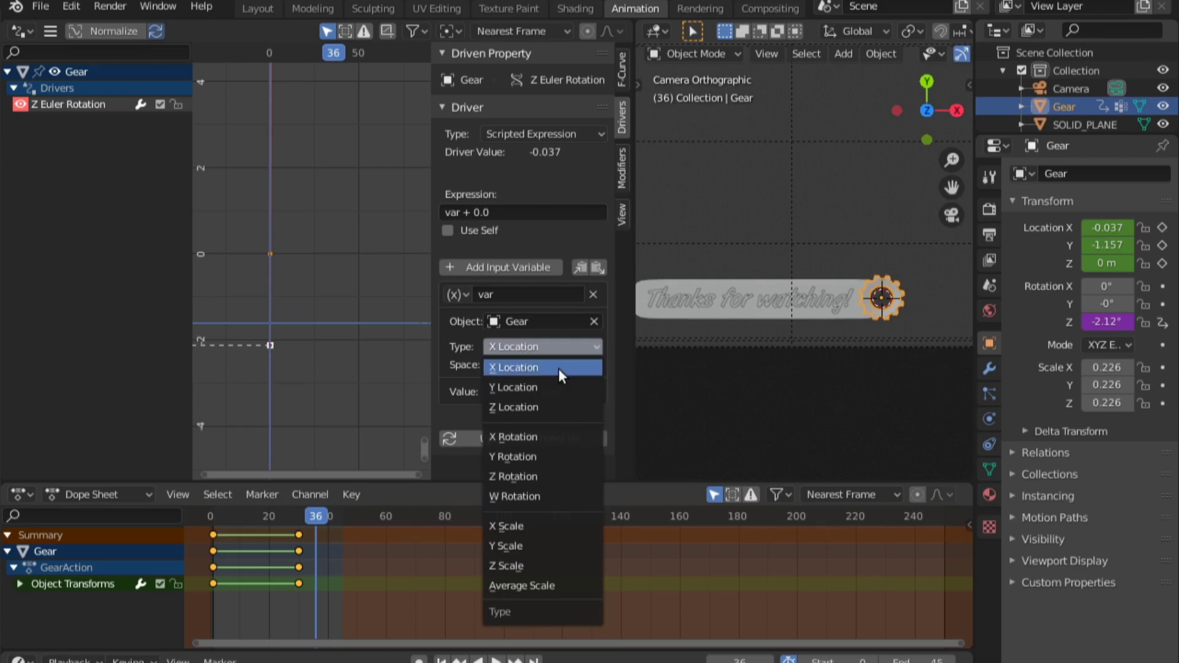
click(543, 368)
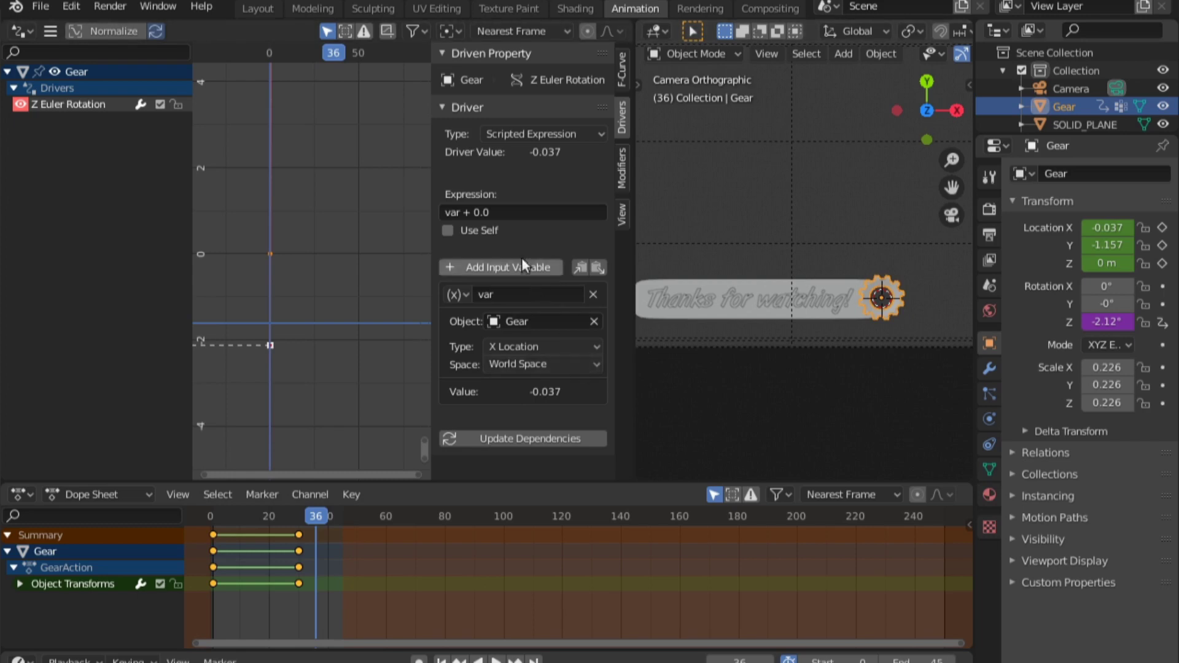
Scrub through the timeline in the Layout workspace to examine the direction in which the driven gear rotates
drag(245, 589, 268, 599)
click(257, 7)
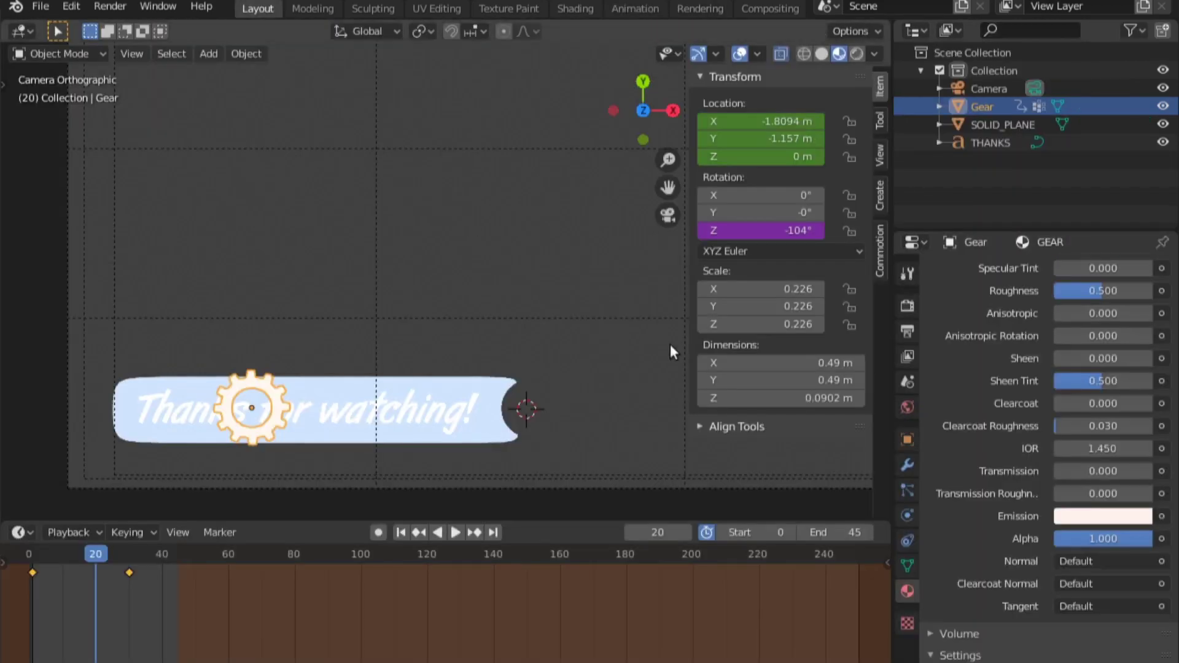
mouse_move(76, 596)
mouse_down()
mouse_move(133, 594)
mouse_move(41, 599)
mouse_move(69, 600)
mouse_up()
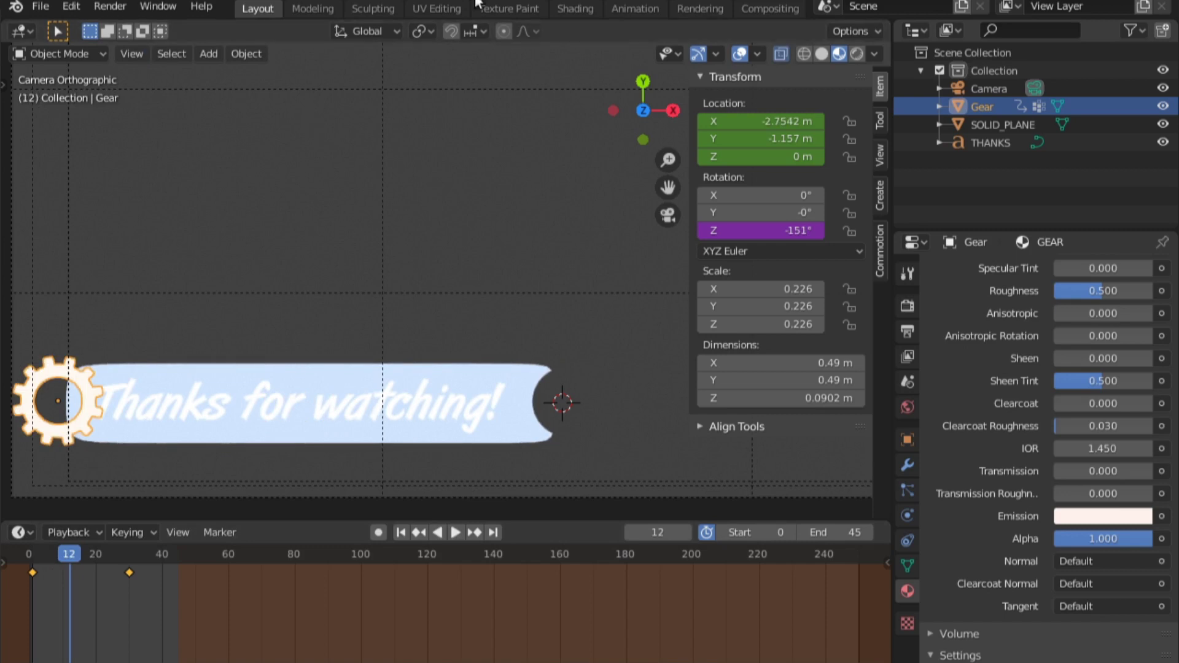
Change the Z Euler Rotation driver's expression to -var and play back the gear's rotation
click(617, 5)
click(517, 214)
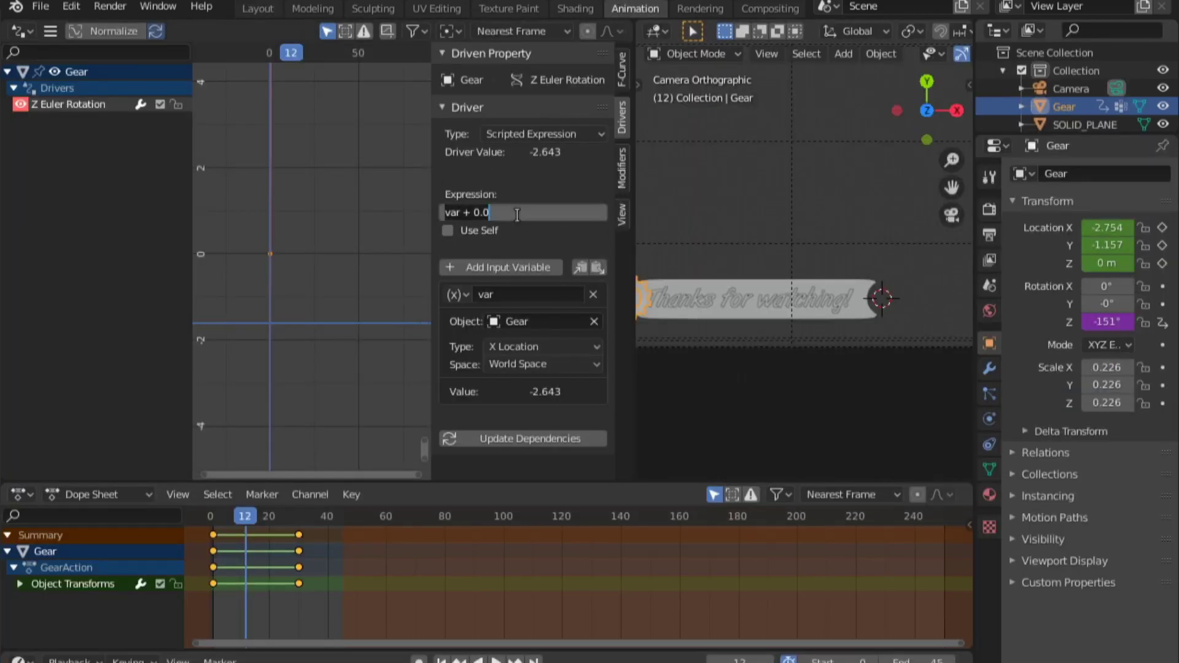
key(End)
key(BackSpace)
key(BackSpace)
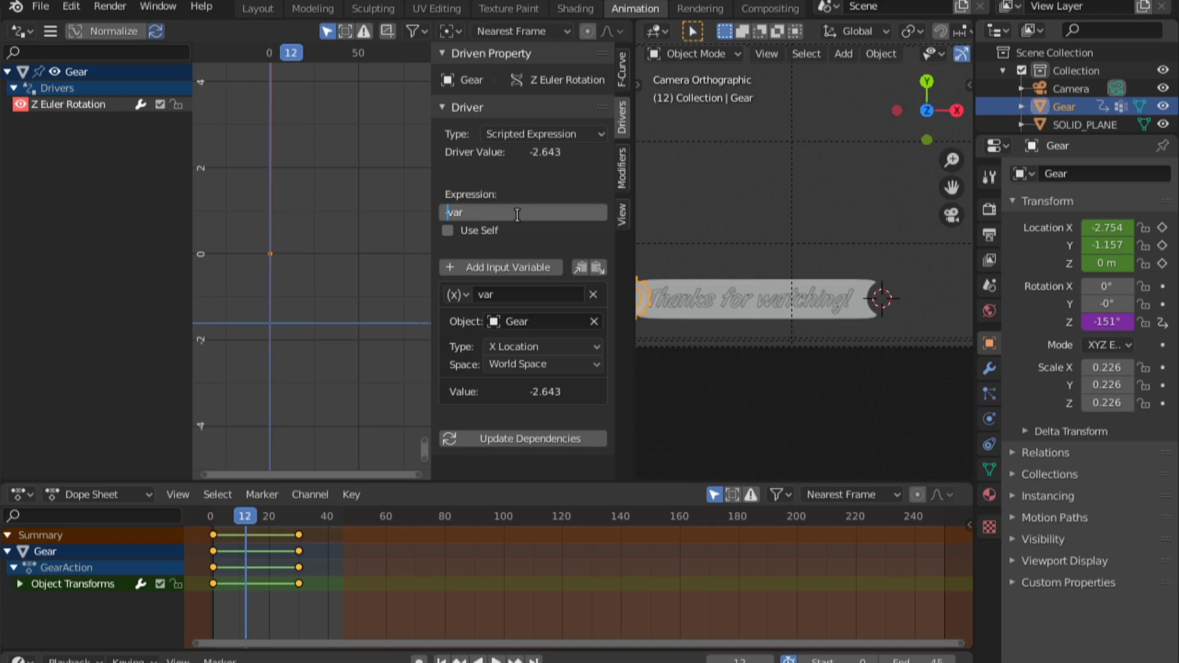
key(Return)
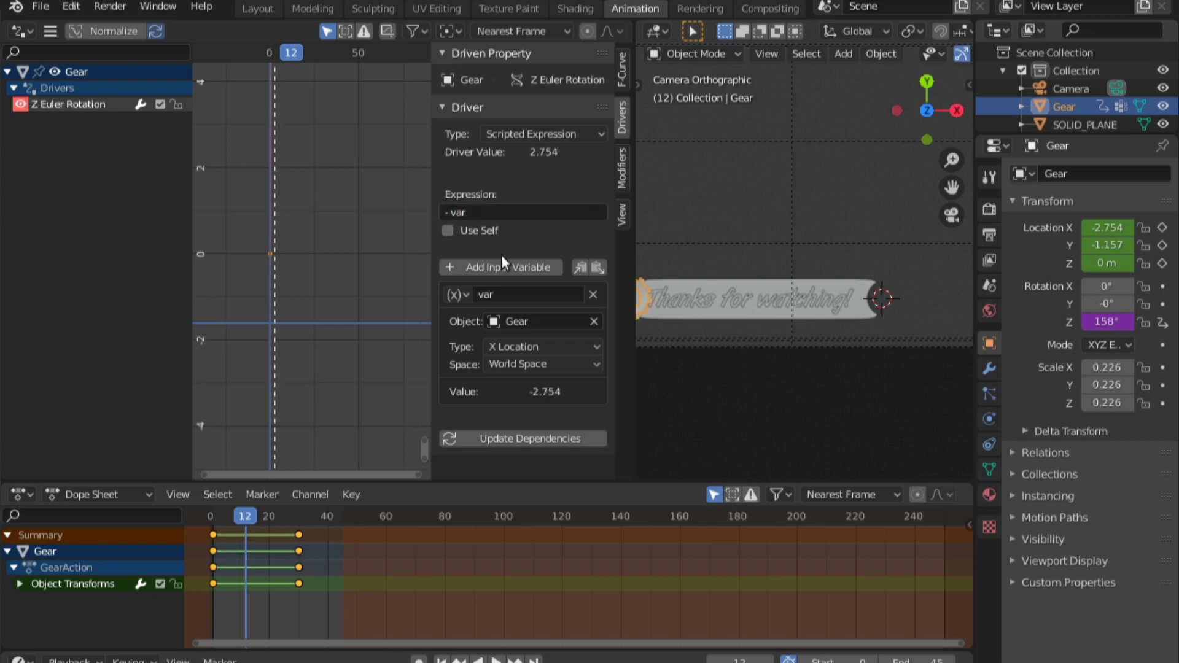
key(space)
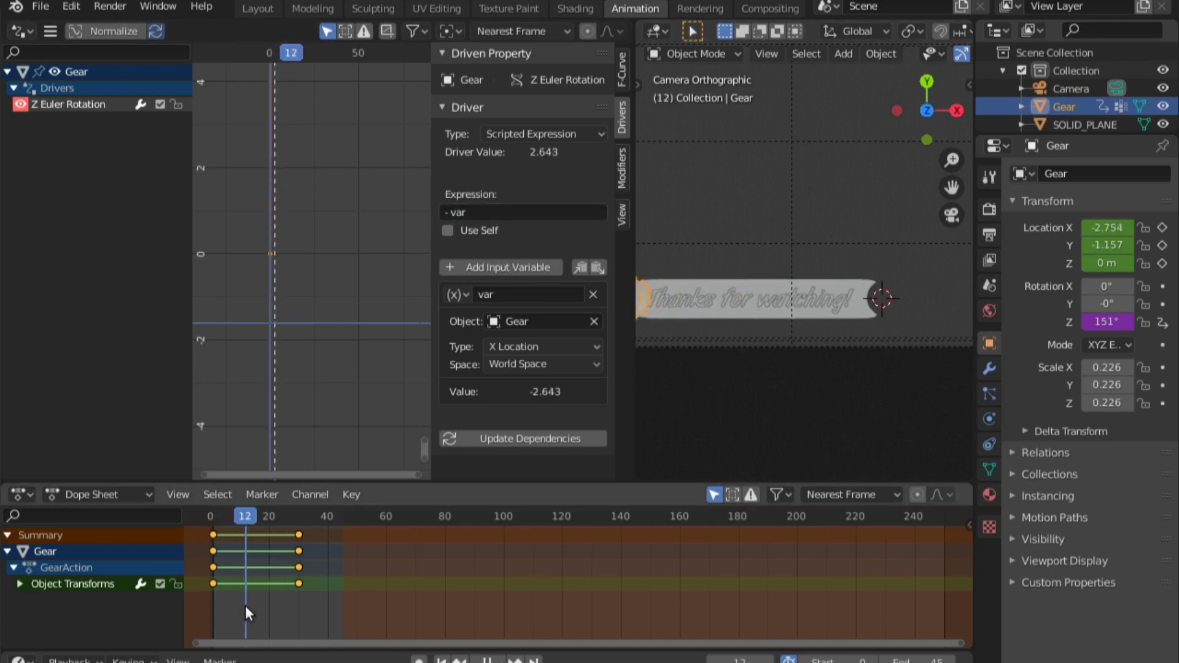
key(space)
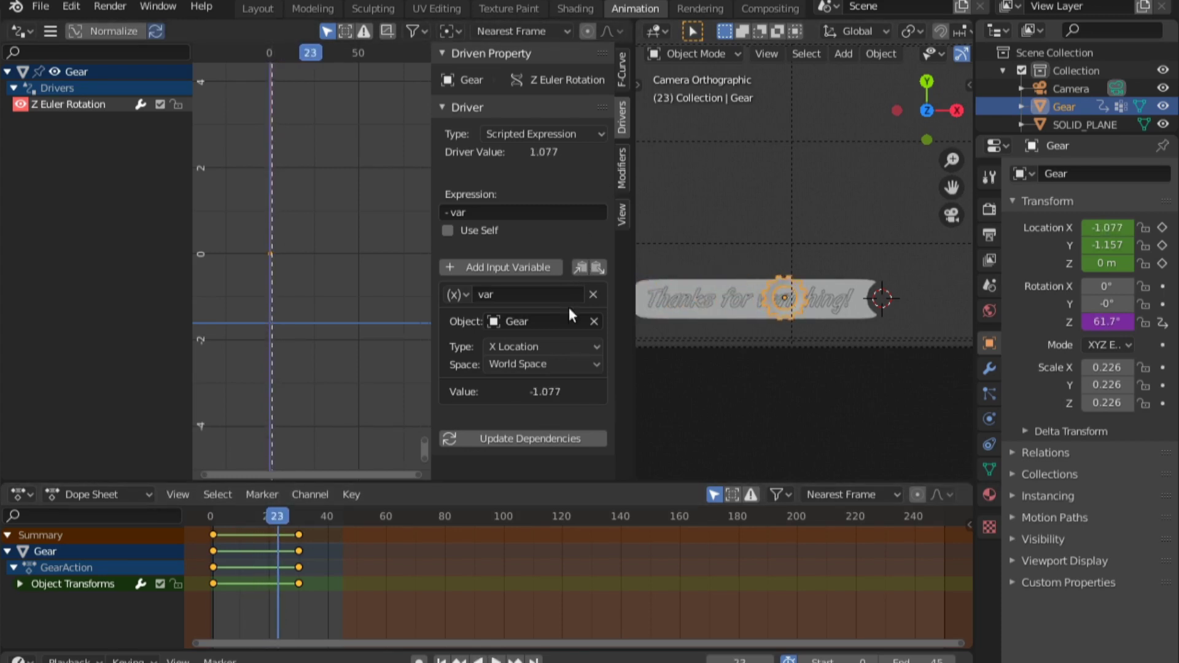
Set the active keyframe value of the Z Euler Rotation driver curve to -15°
click(622, 67)
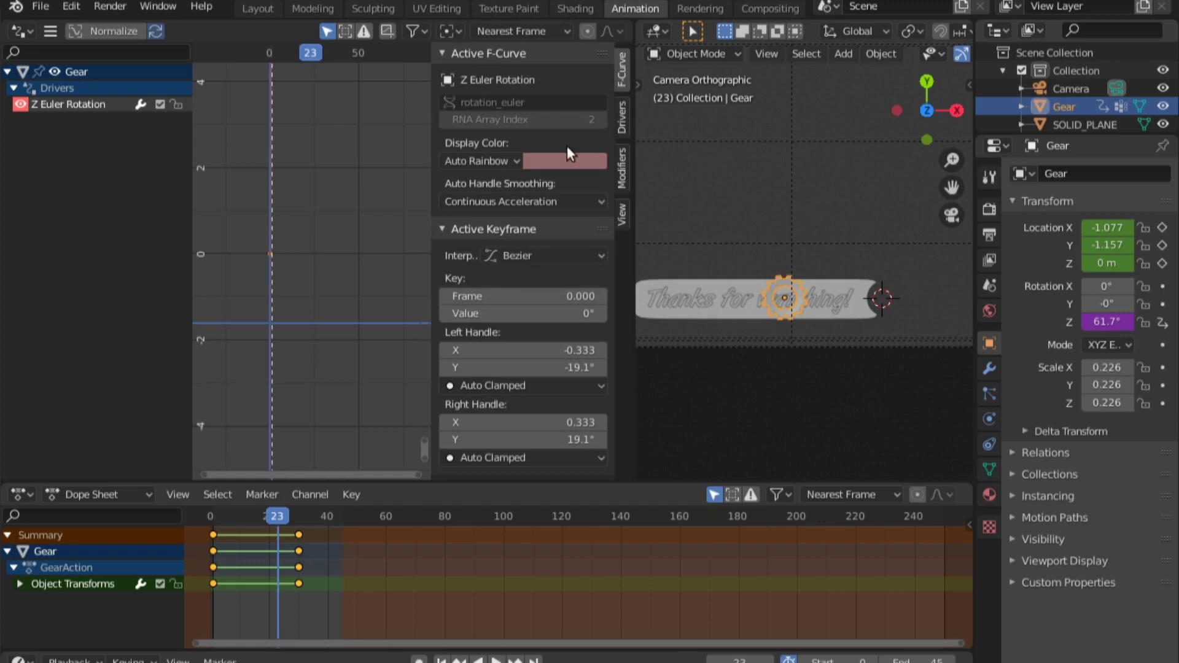
click(512, 318)
text(-15)
key(Return)
Play back and scrub the rolling gear, examining its motion within the whole camera frame in the Layout workspace
key(space)
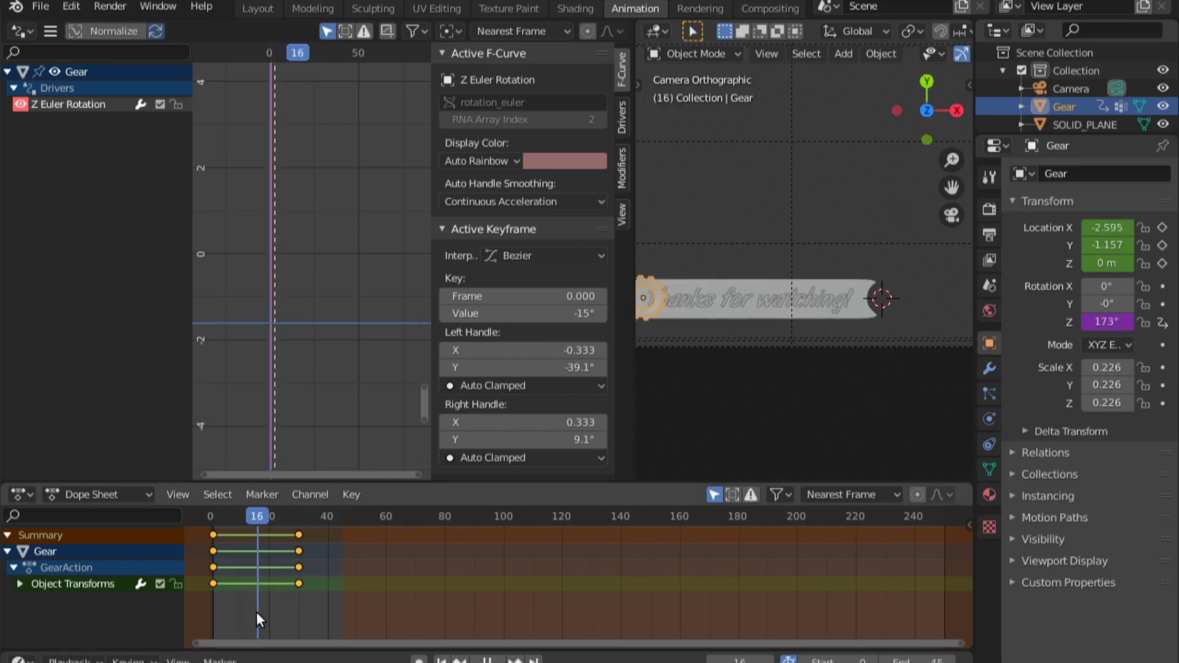
mouse_move(288, 609)
mouse_down()
mouse_move(242, 607)
mouse_move(304, 602)
mouse_move(267, 598)
mouse_move(287, 599)
mouse_up()
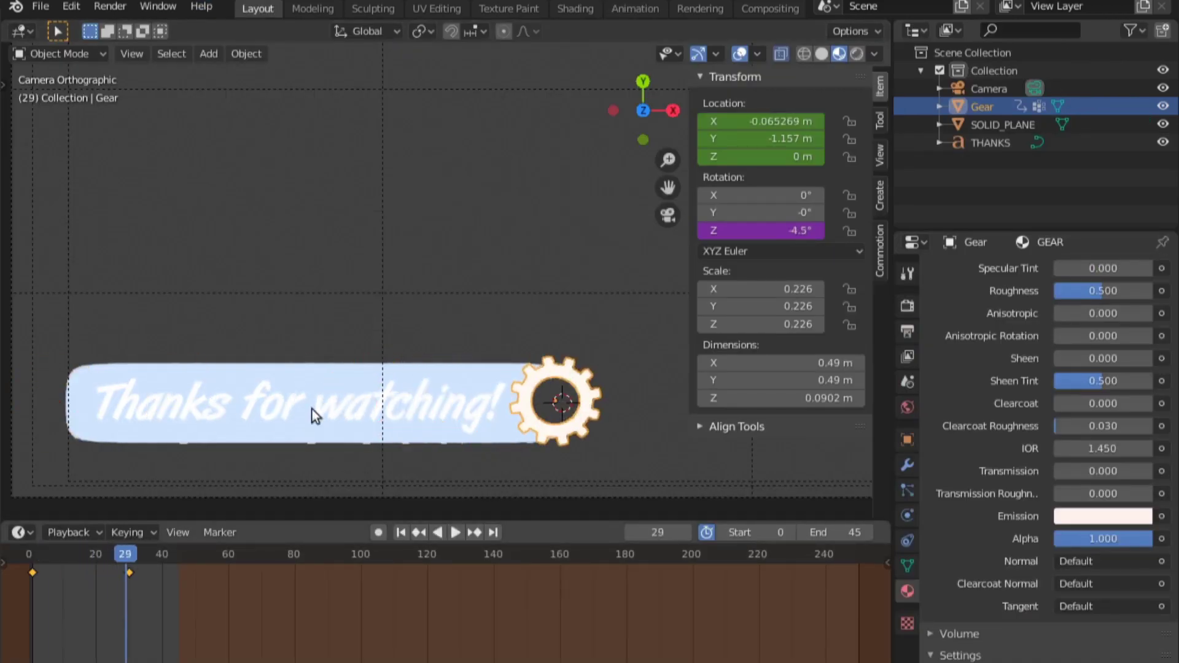
key(space)
key(n)
scroll(481, 350, down, 4)
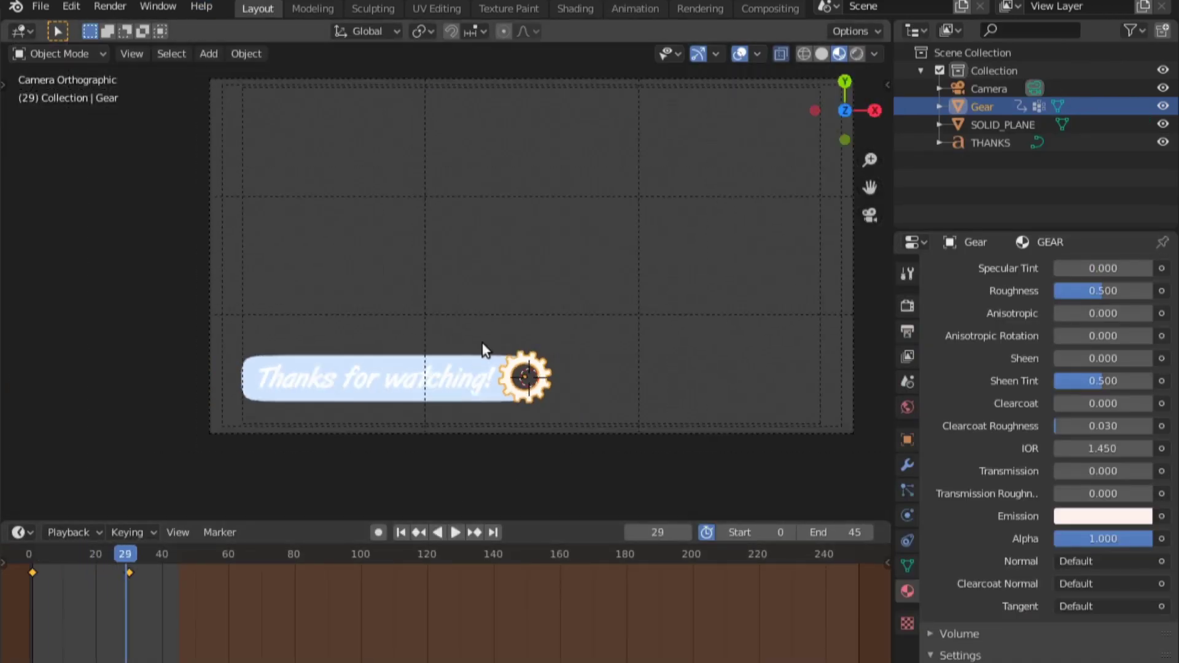
shift+middle_drag(584, 296, 538, 312)
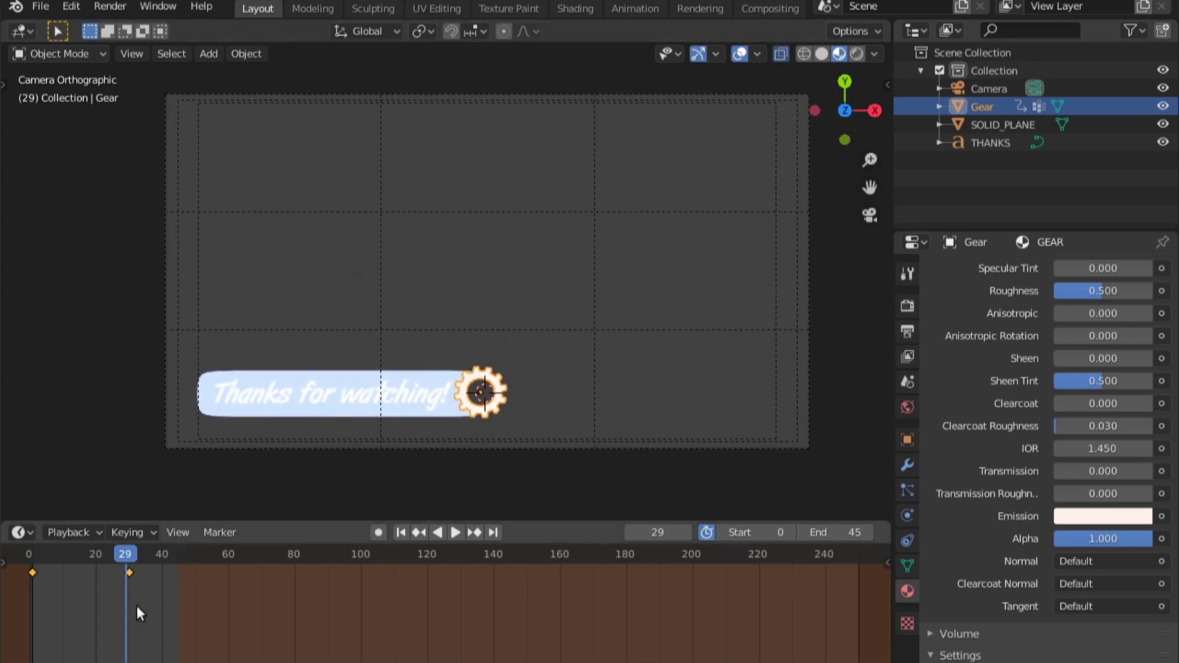
key(ctrl+shift+space)
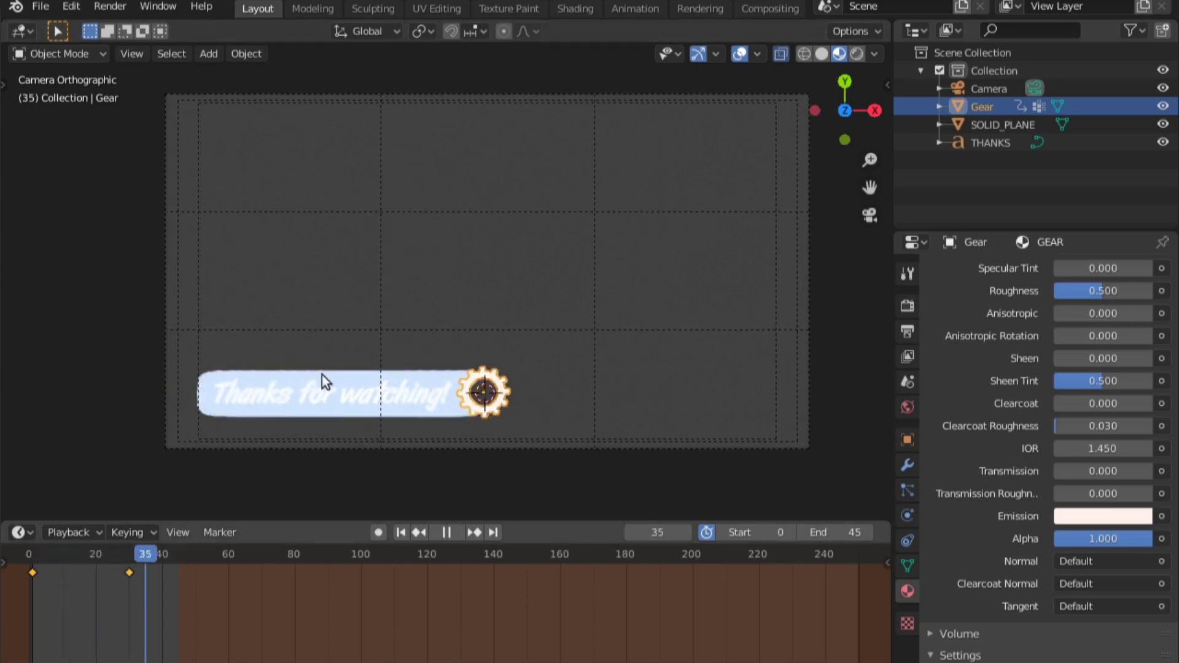
key(space)
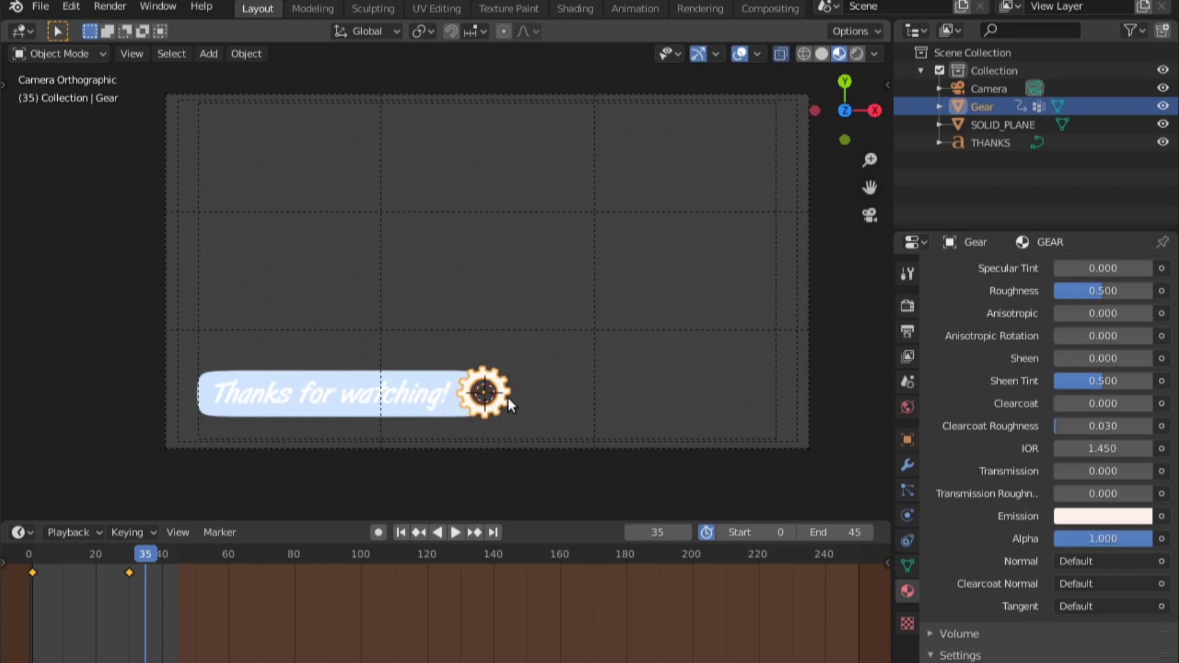
Go to the gear's keyframe at frame 30 and snap the 3D cursor to the active gear
scroll(498, 405, up, 2)
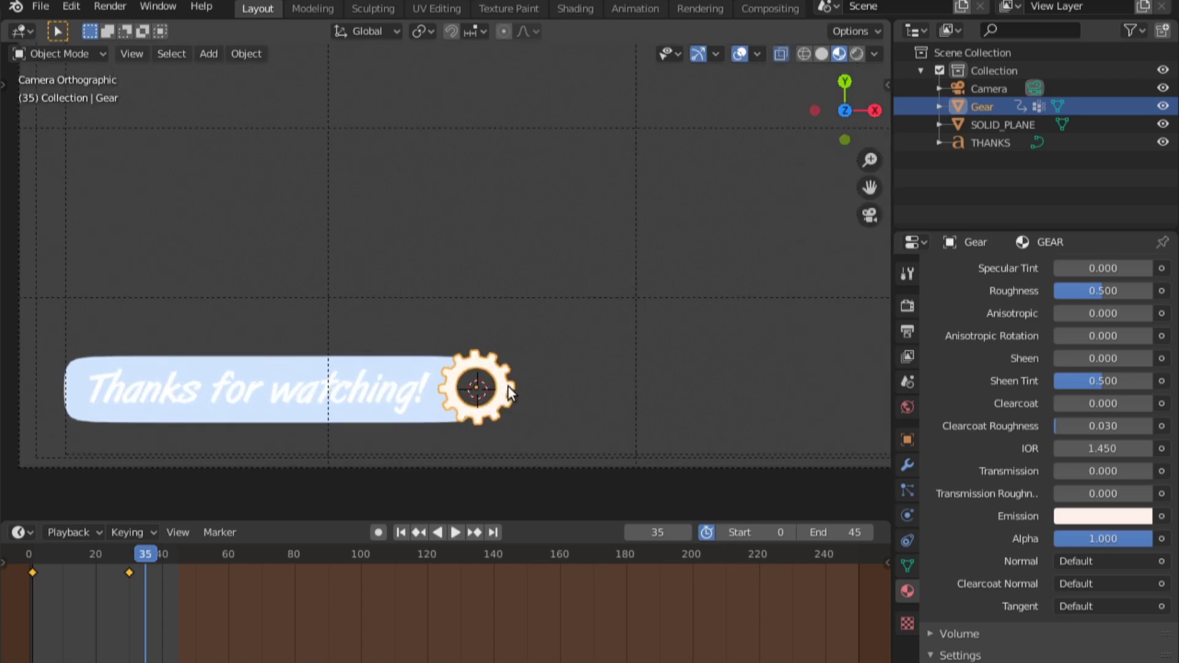
key(Up)
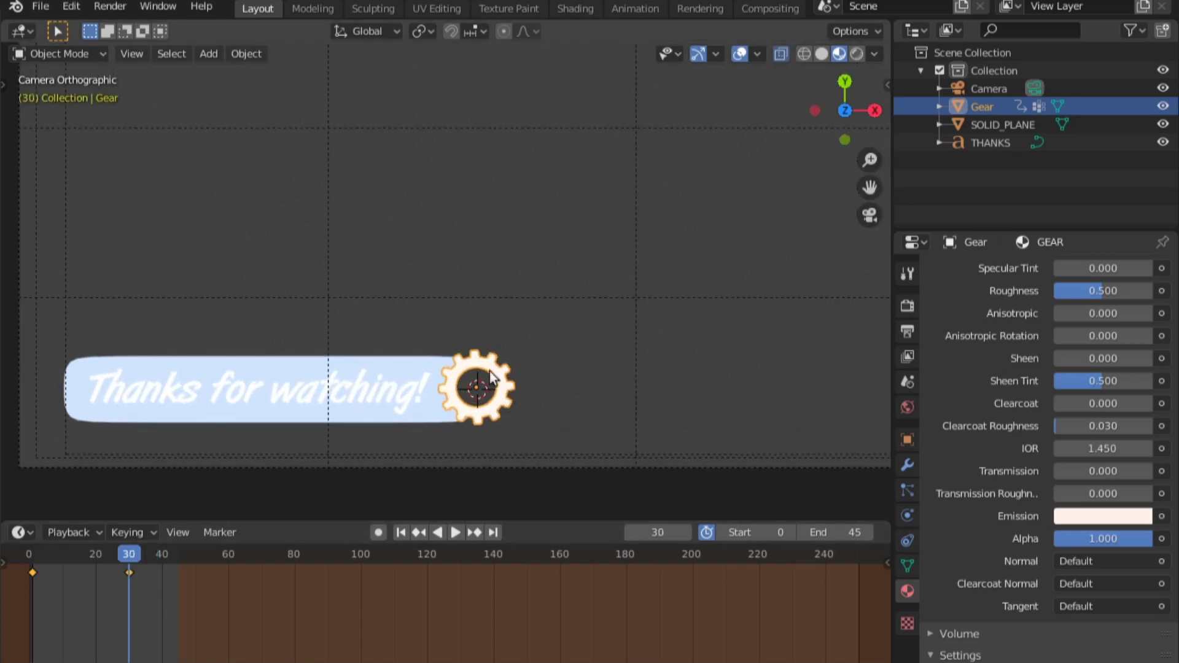
key(shift+s)
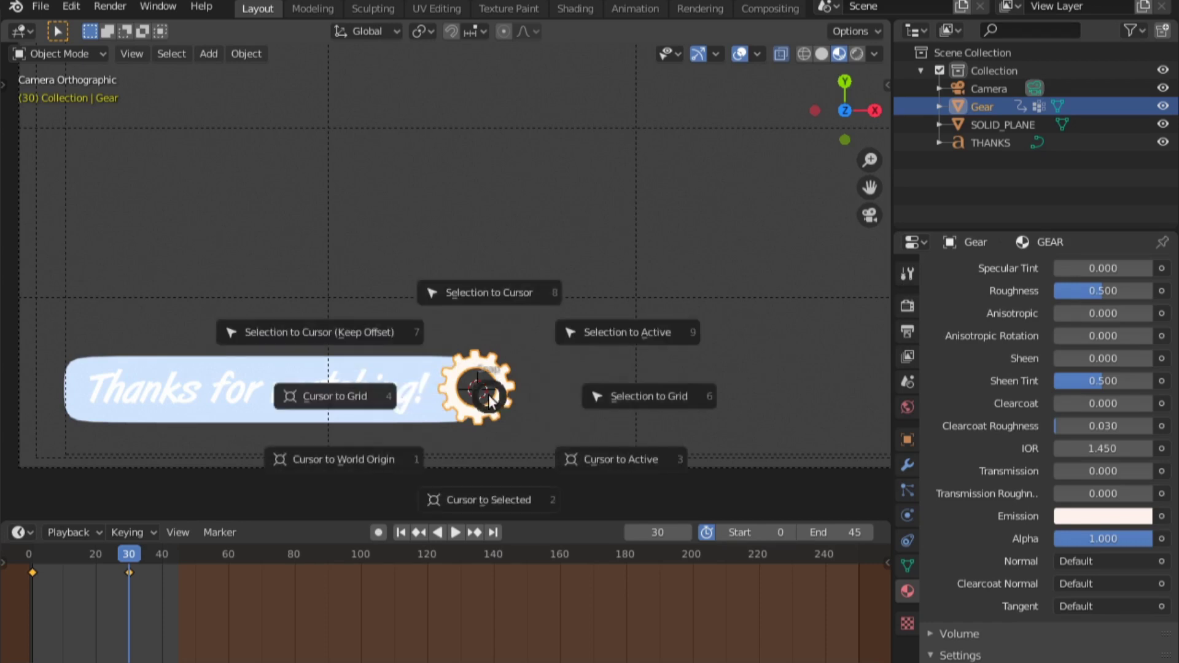
click(632, 457)
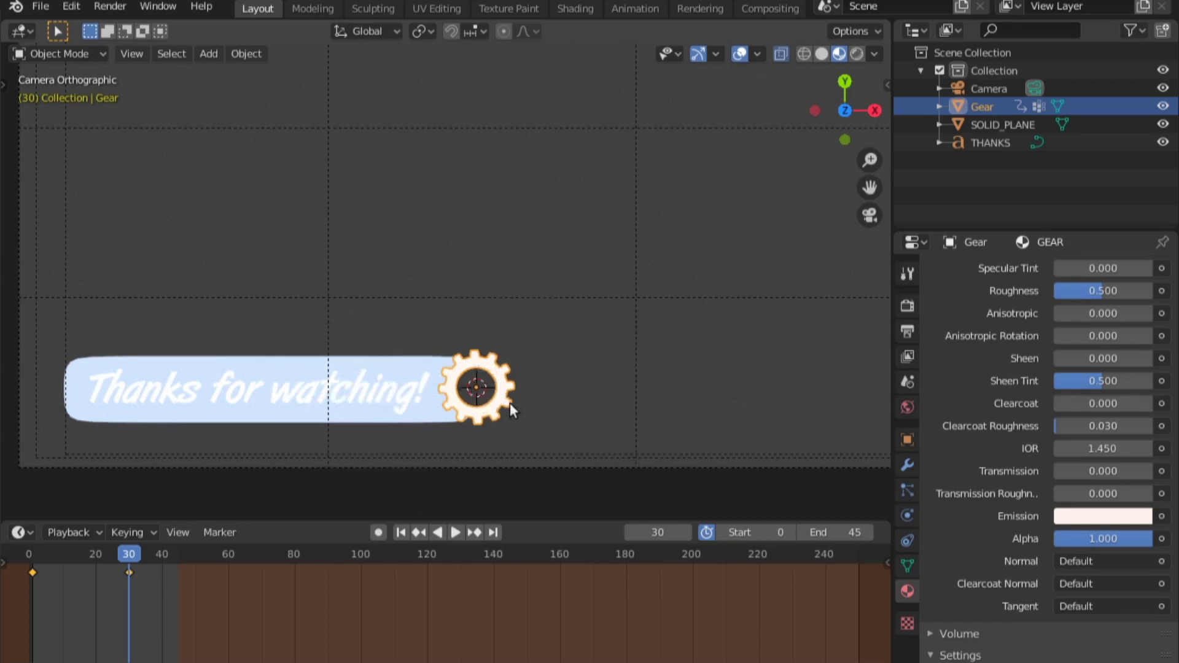
Add a plain axes empty at the gear's center, scale it down to about twice the gear's width, and apply its scale
key(shift+a)
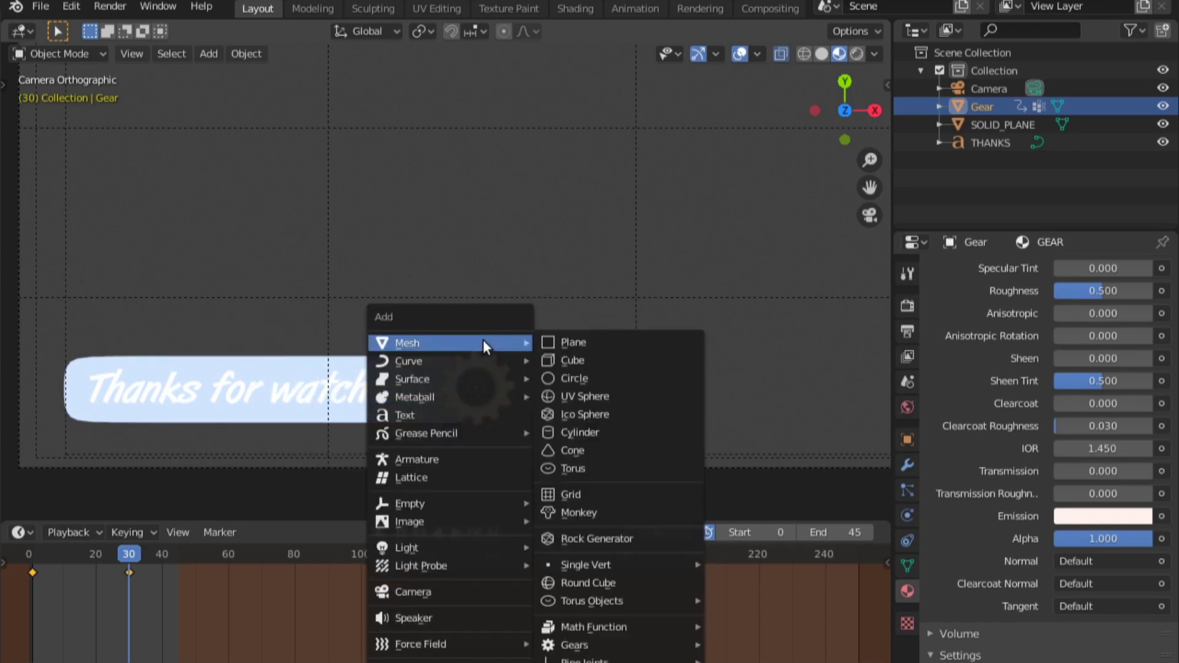
mouse_move(461, 501)
click(609, 502)
key(s)
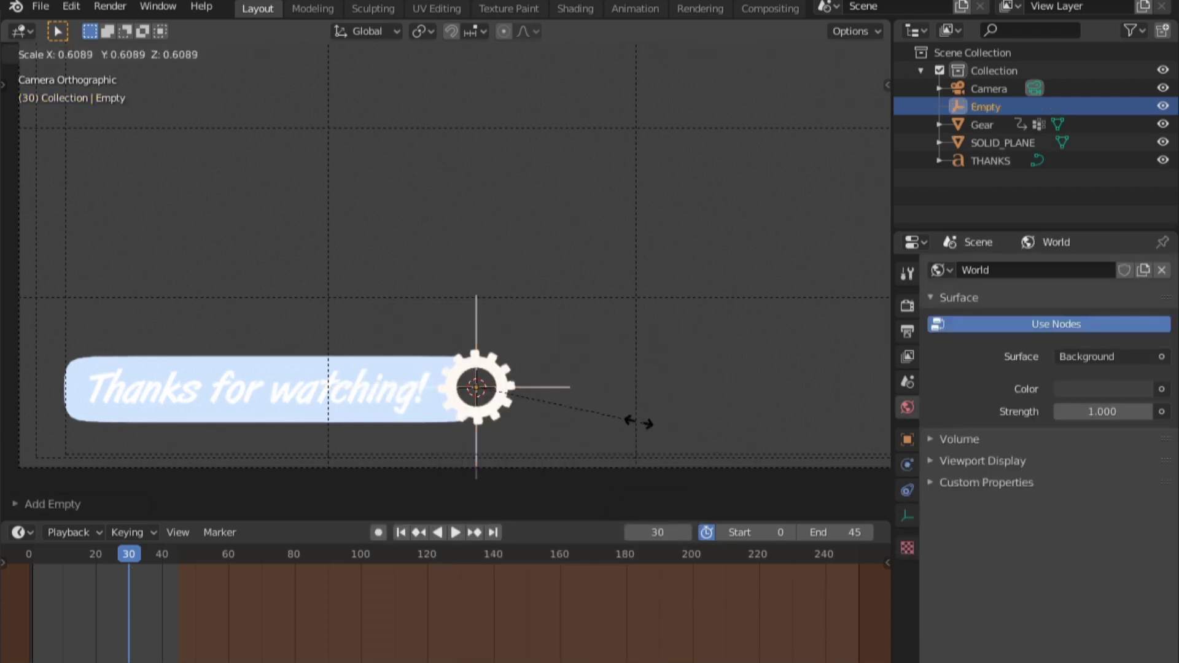
click(595, 418)
key(ctrl+a)
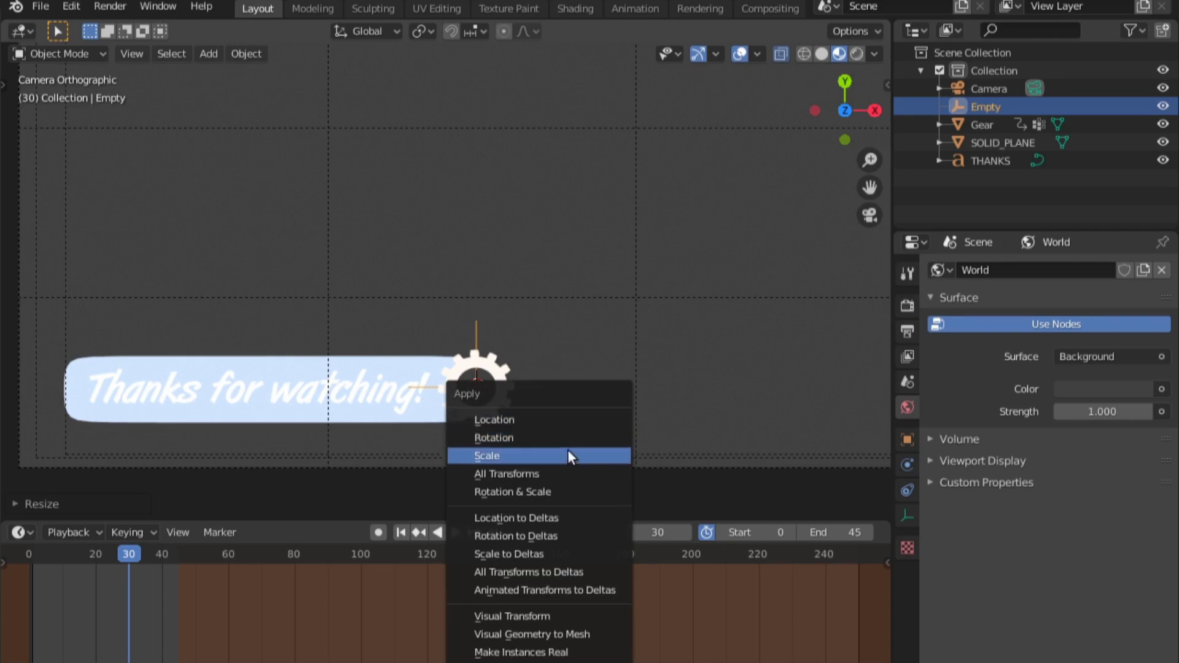
click(567, 455)
Rename the empty as OPACITY_CONTROL
double_click(997, 108)
text(o)
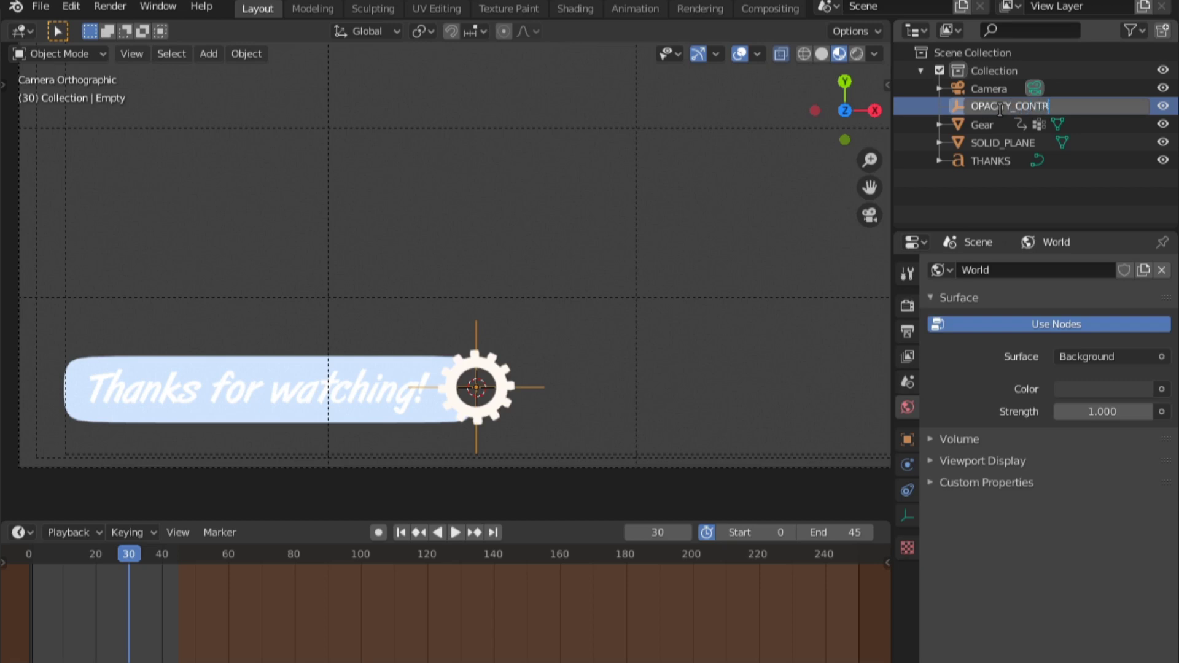
key(Return)
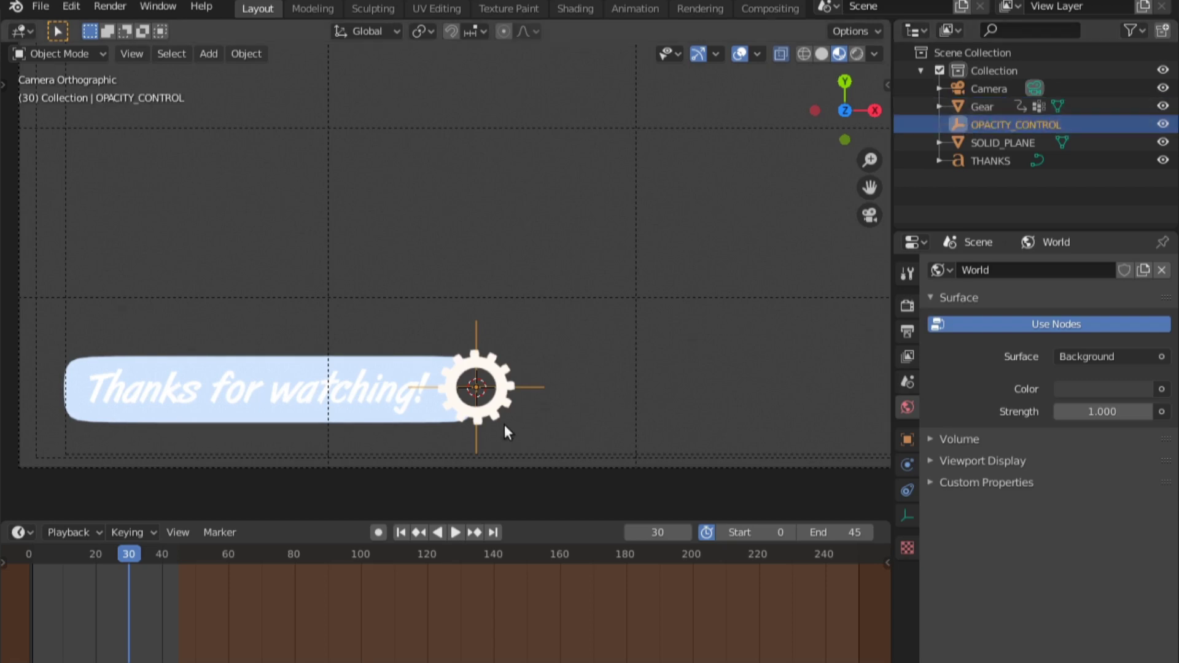
Move the OPACITY_CONTROL empty about 2.95 m in negative X, to the left edge of the camera frame
key(Home)
key(g)
key(x)
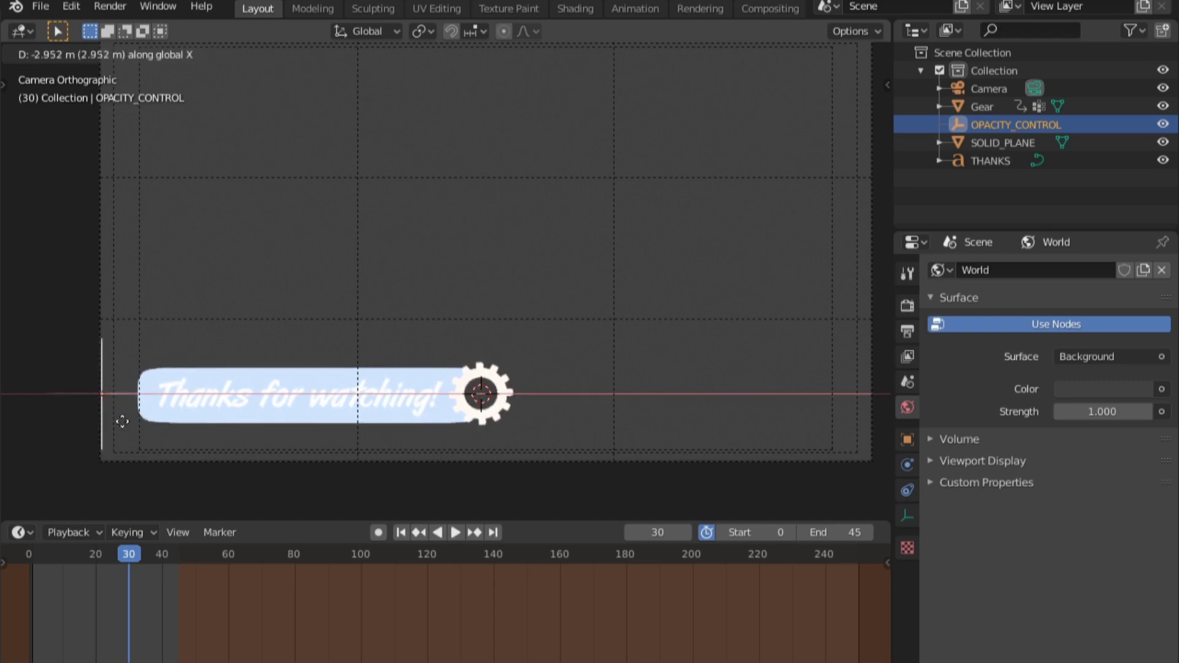
click(128, 421)
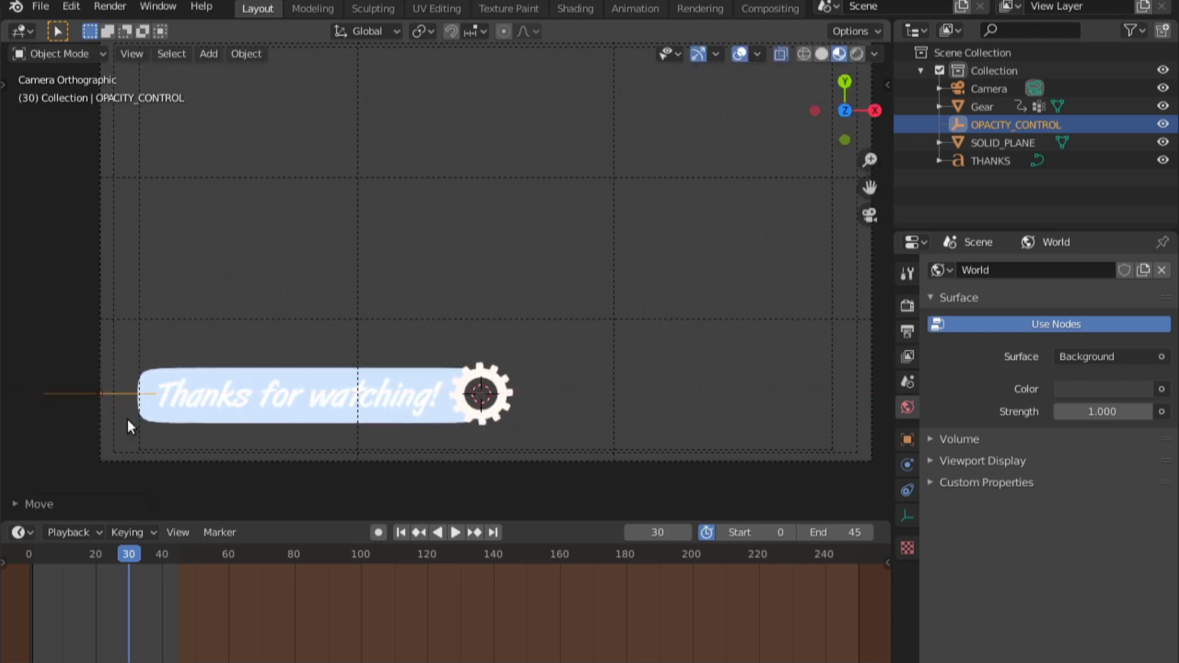
Add a Copy Location constraint to the OPACITY_CONTROL empty with Gear as its target
click(905, 464)
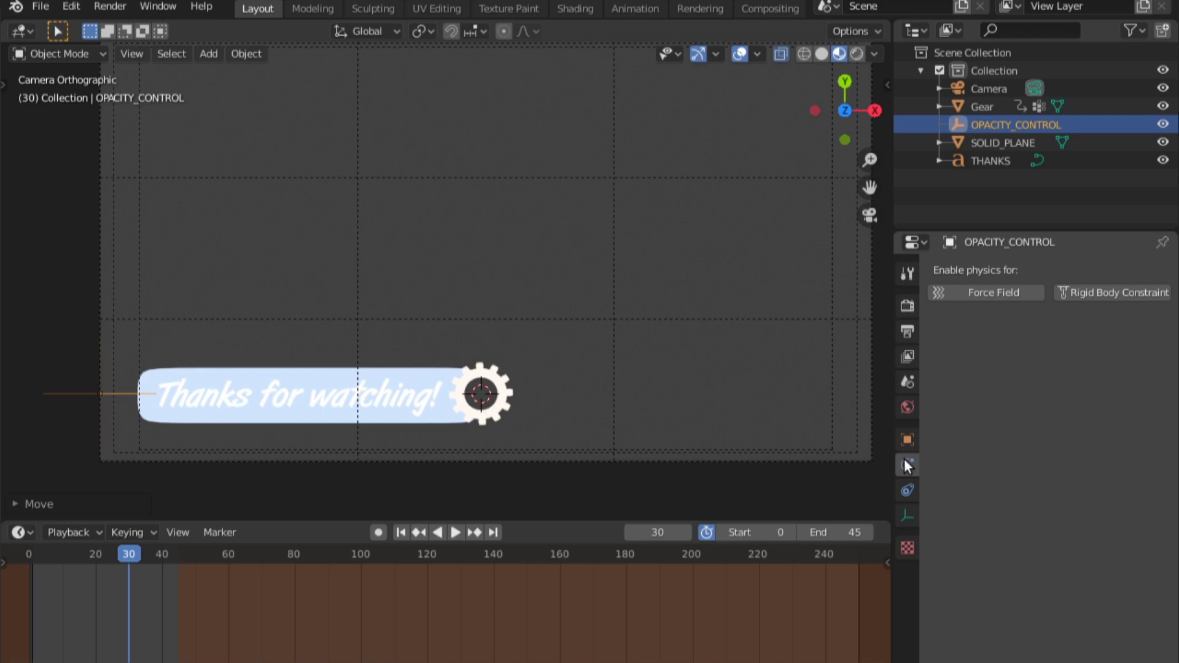
click(907, 490)
click(1016, 270)
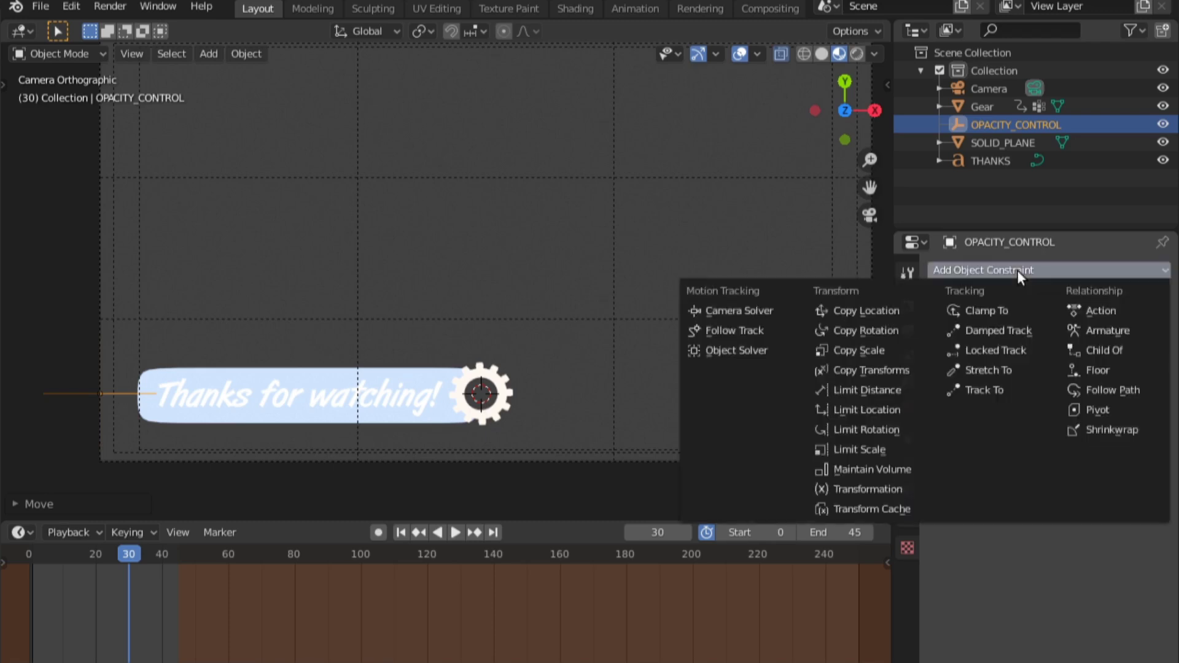
click(893, 313)
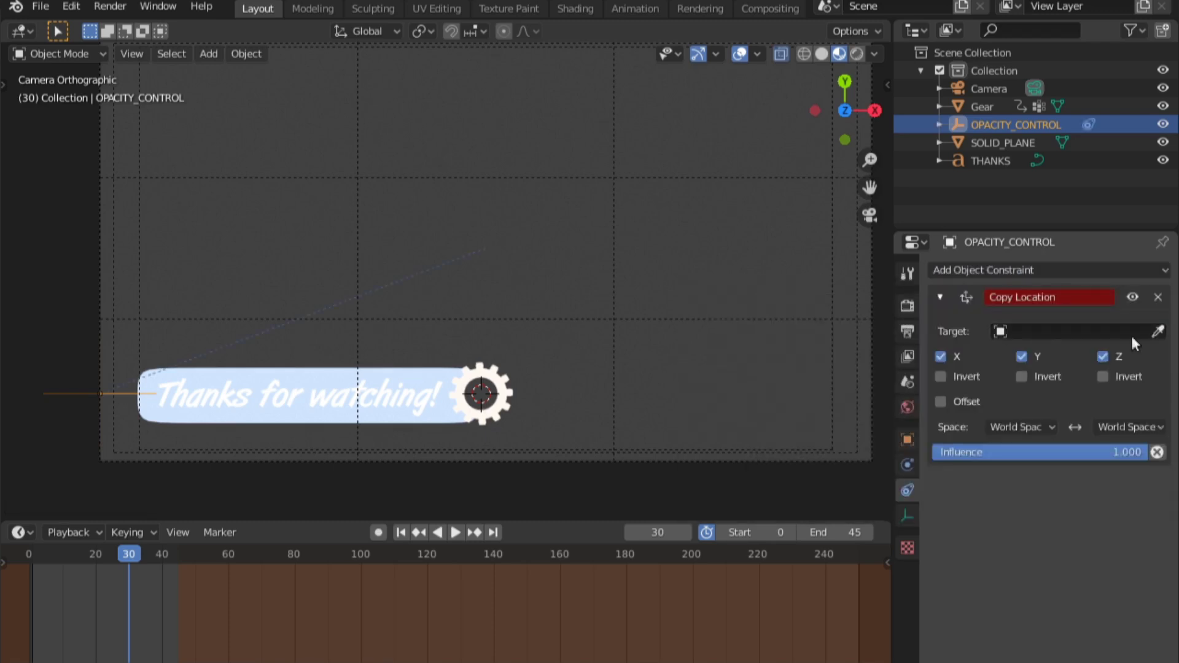
click(1100, 332)
click(1055, 373)
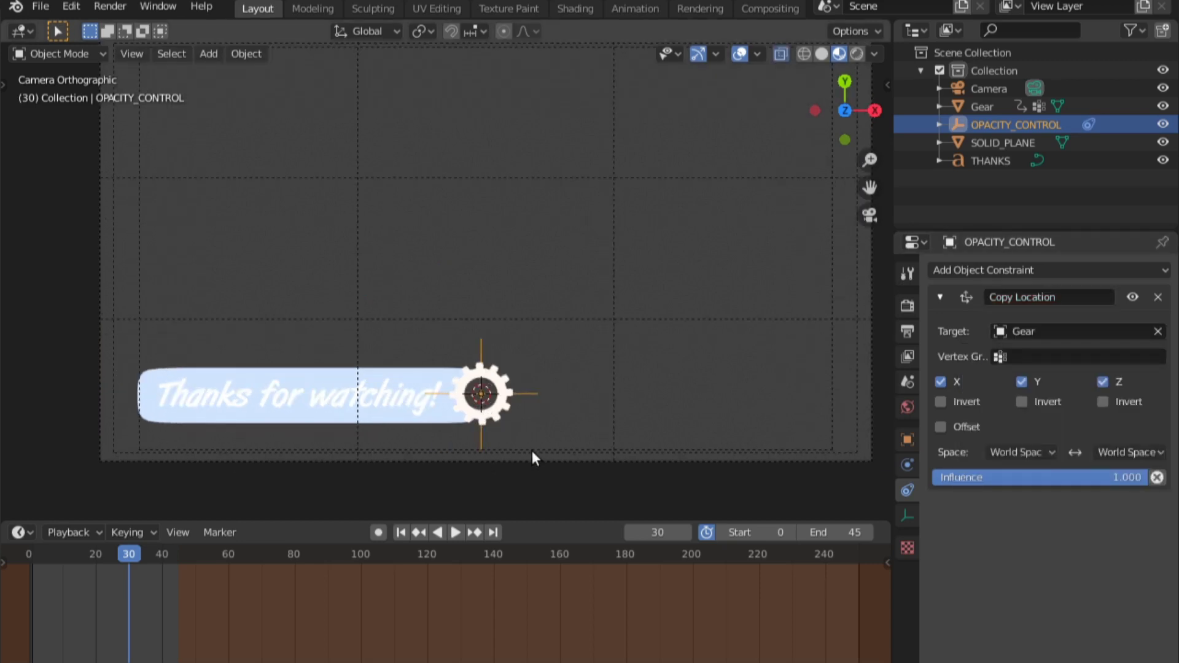
Show the selected SOLID_PLANE through the camera in the Shading workspace with Scene World lighting, and play the animation to frame 22
scroll(531, 450, down, 1)
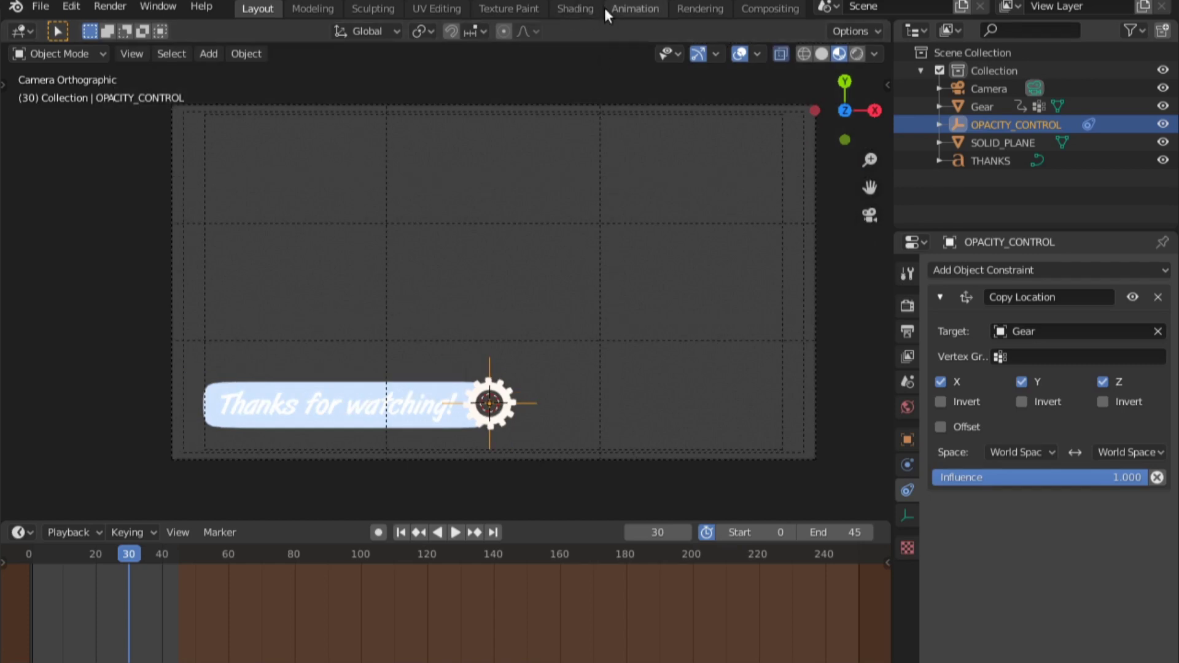
click(576, 8)
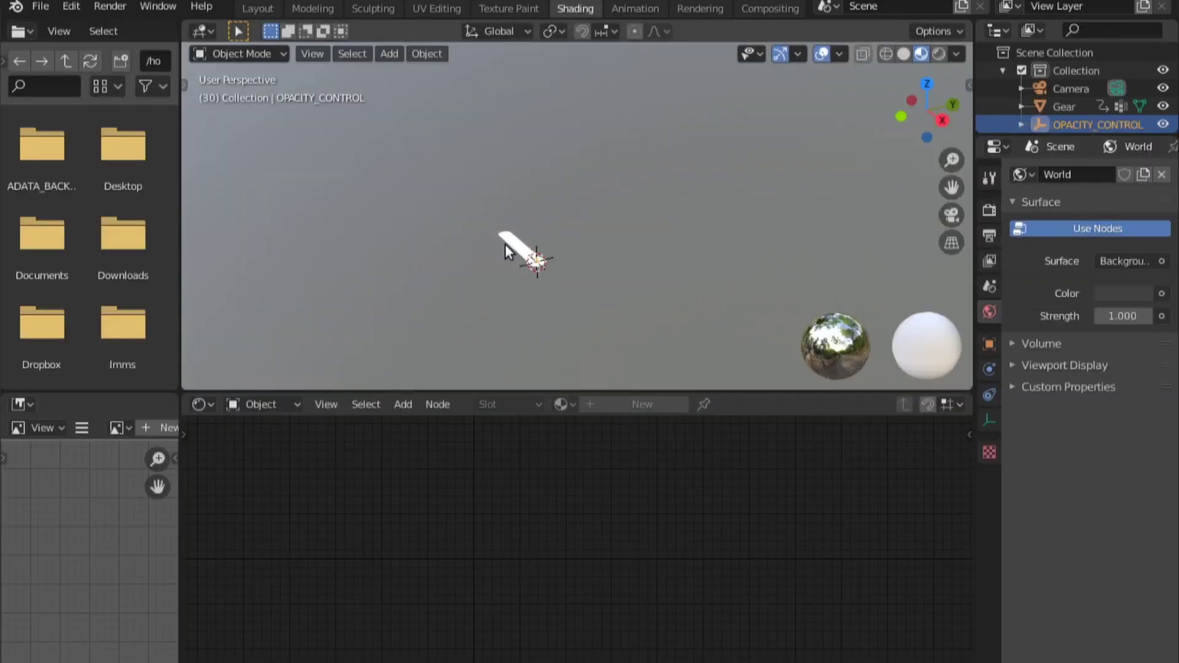
key(KP_0)
scroll(503, 297, up, 3)
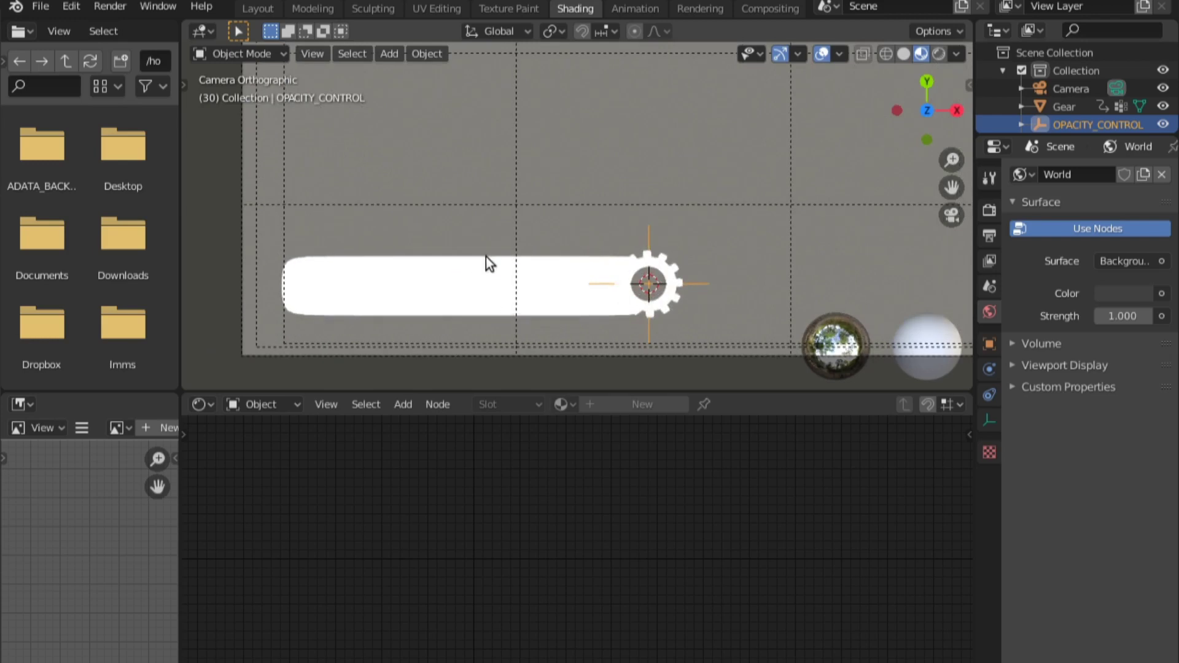
click(503, 297)
click(955, 54)
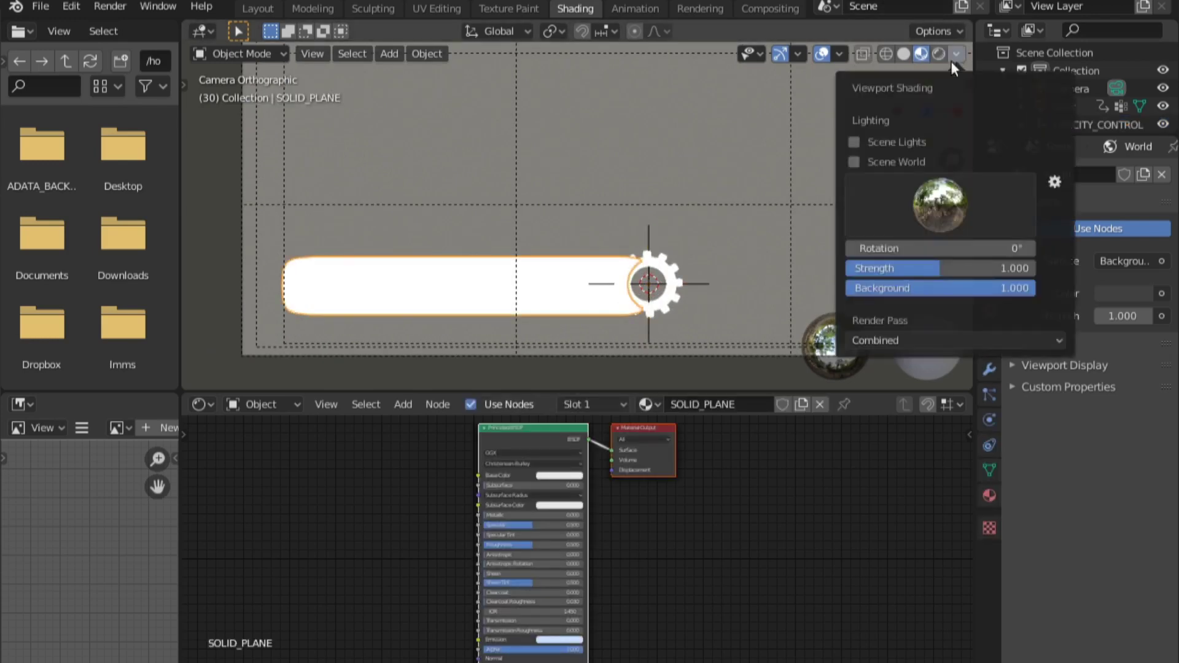
click(855, 161)
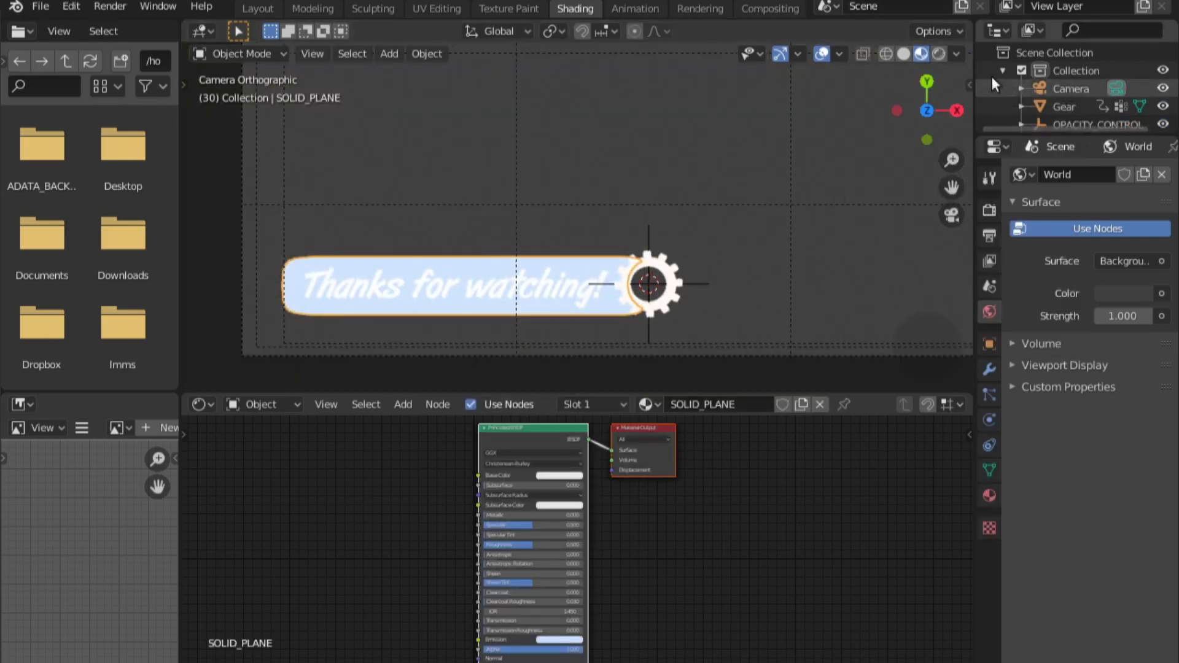
key(shift+ctrl+space)
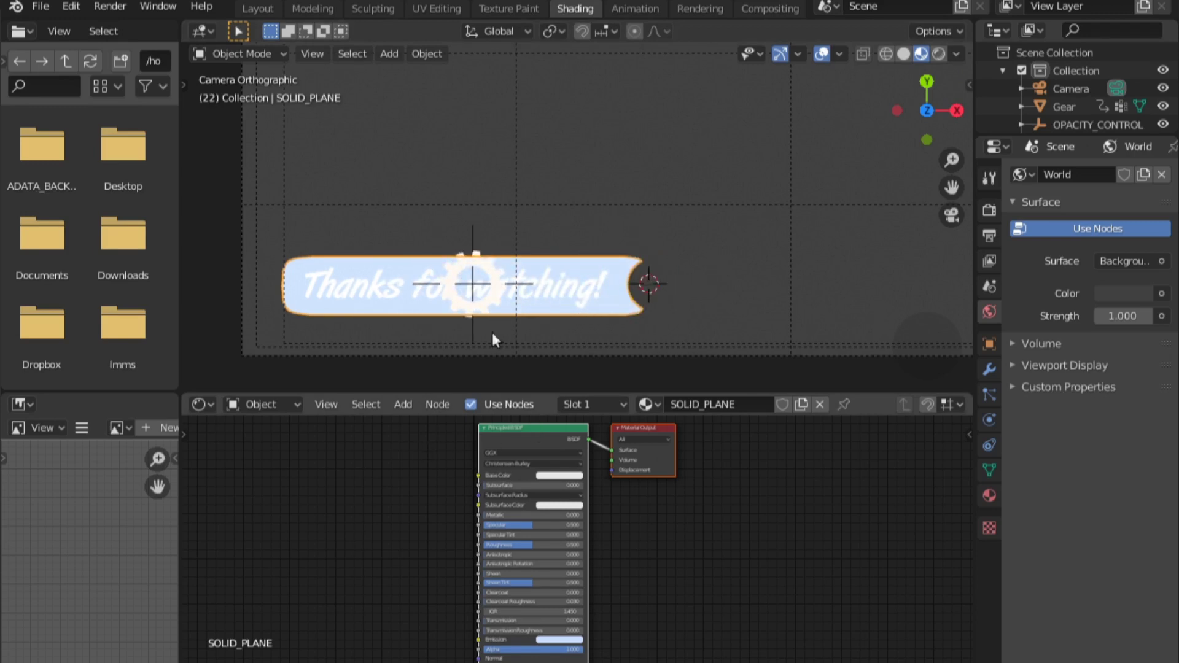
Add a Texture Coordinate node well to the left of the Principled BSDF in the SOLID_PLANE material
ctrl+scroll(621, 505, right, 2)
scroll(321, 524, down, 2)
middle_drag(323, 526, 523, 534)
key(shift+a)
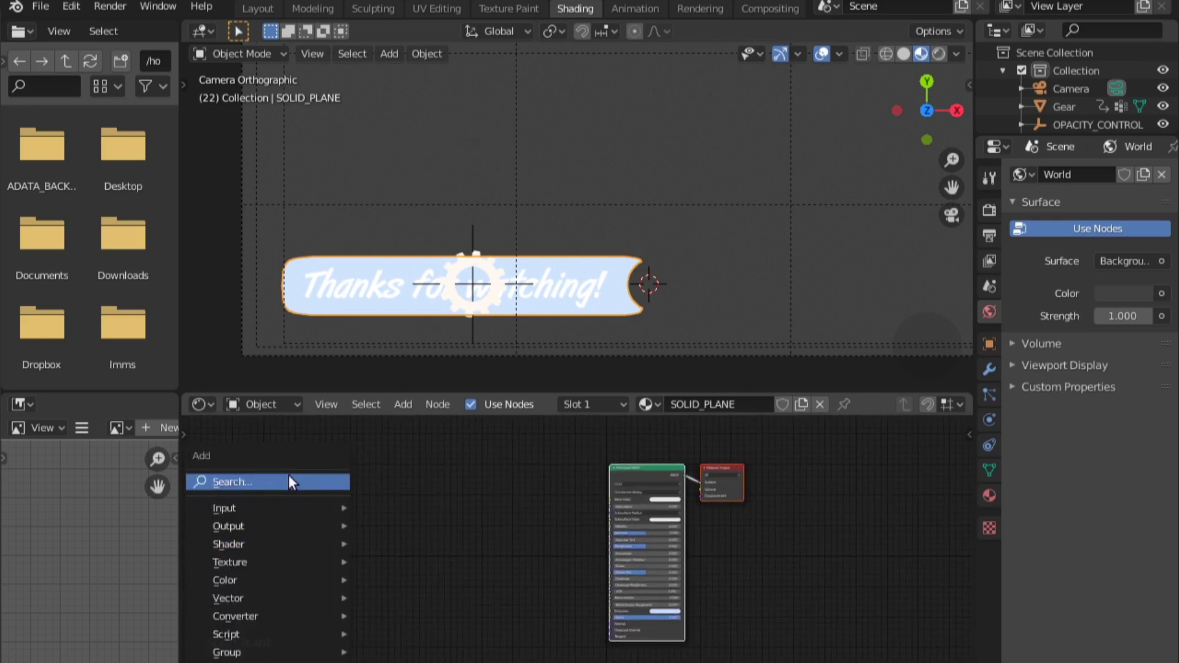
click(288, 480)
text(tex)
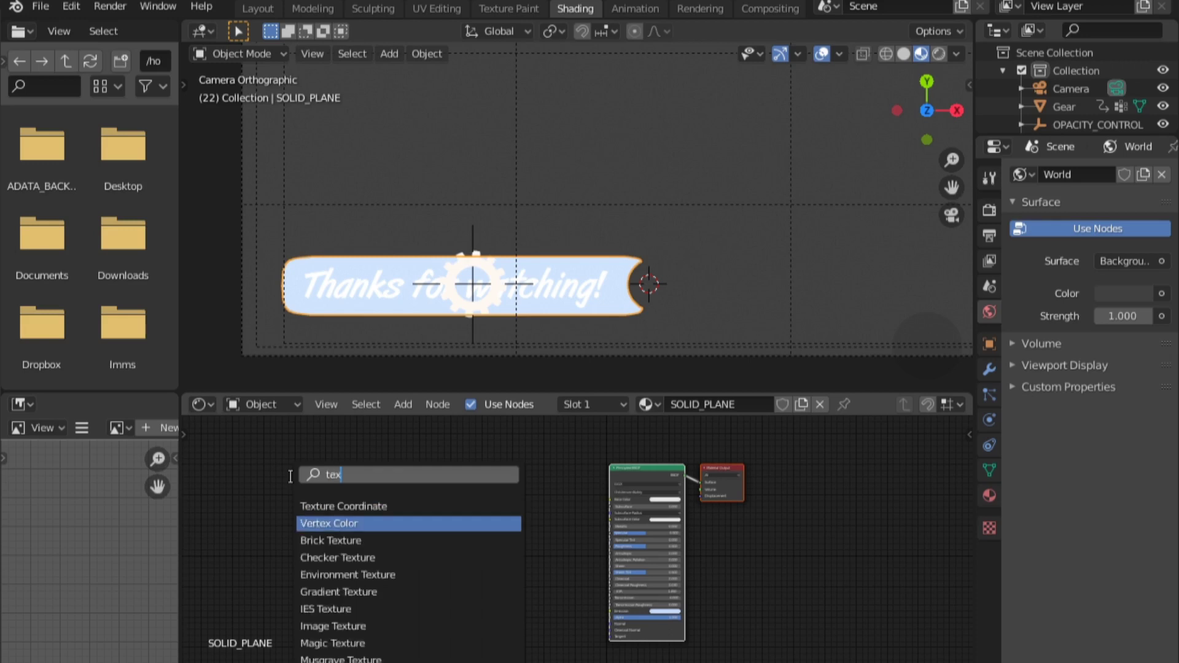
key(Return)
click(287, 483)
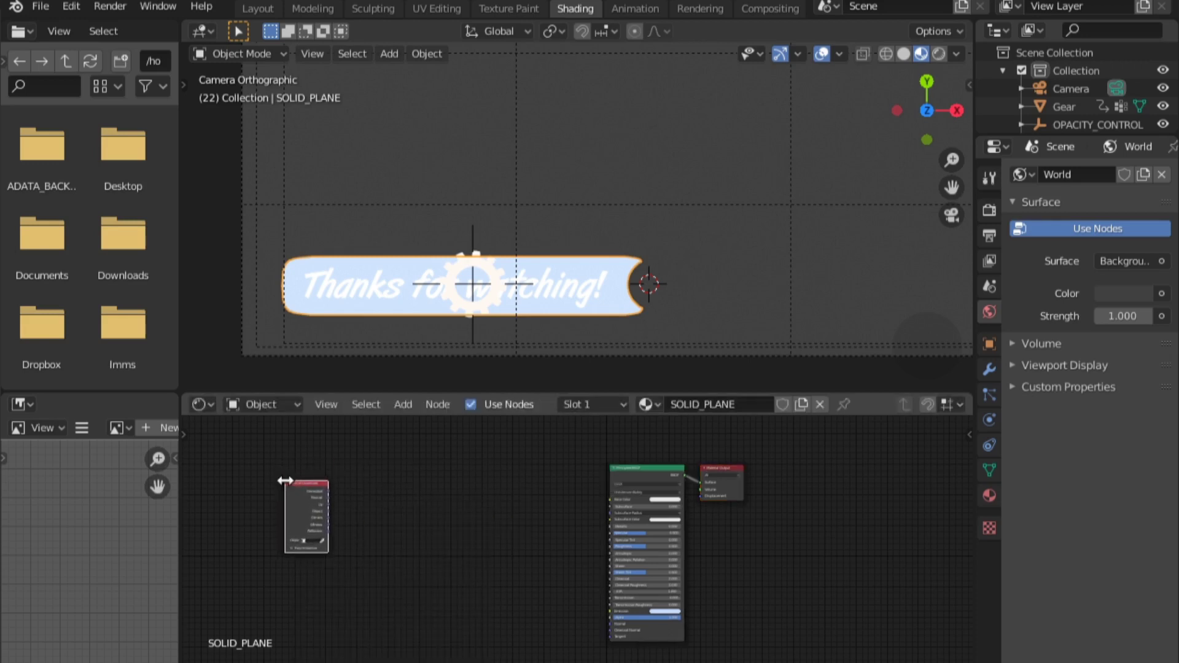
Add a Mapping node directly to the right of the Texture Coordinate node
key(shift+a)
click(286, 482)
text(mapp)
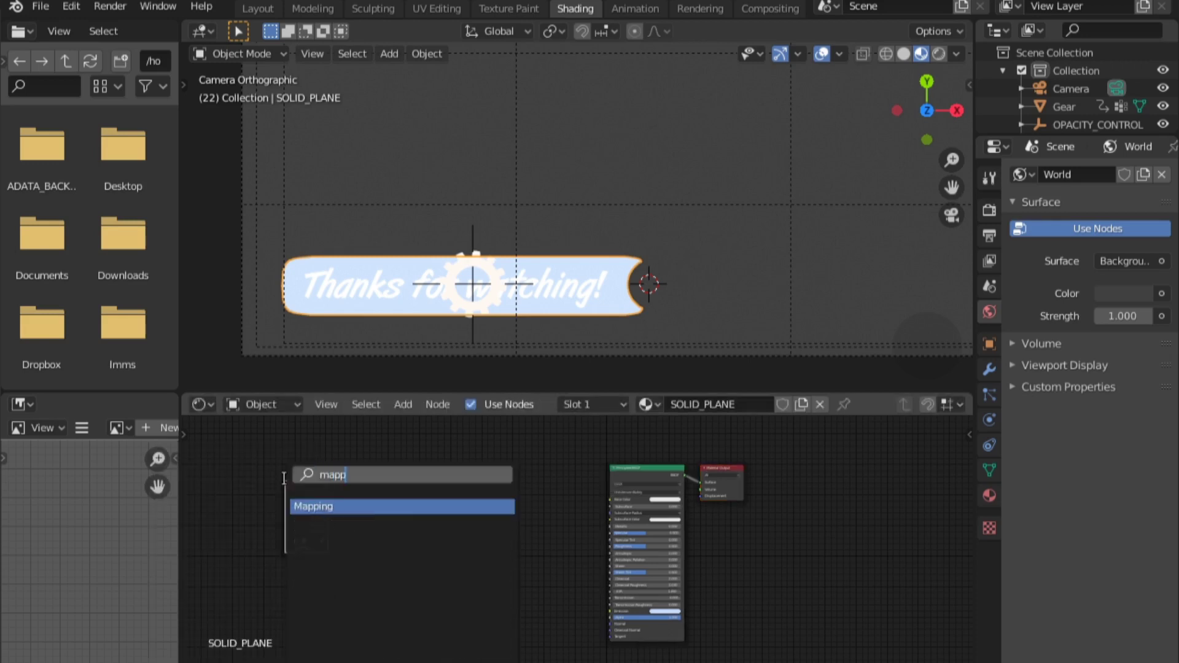
key(Return)
click(371, 475)
Add a ColorRamp node between the Mapping node and the Principled BSDF
key(shift+a)
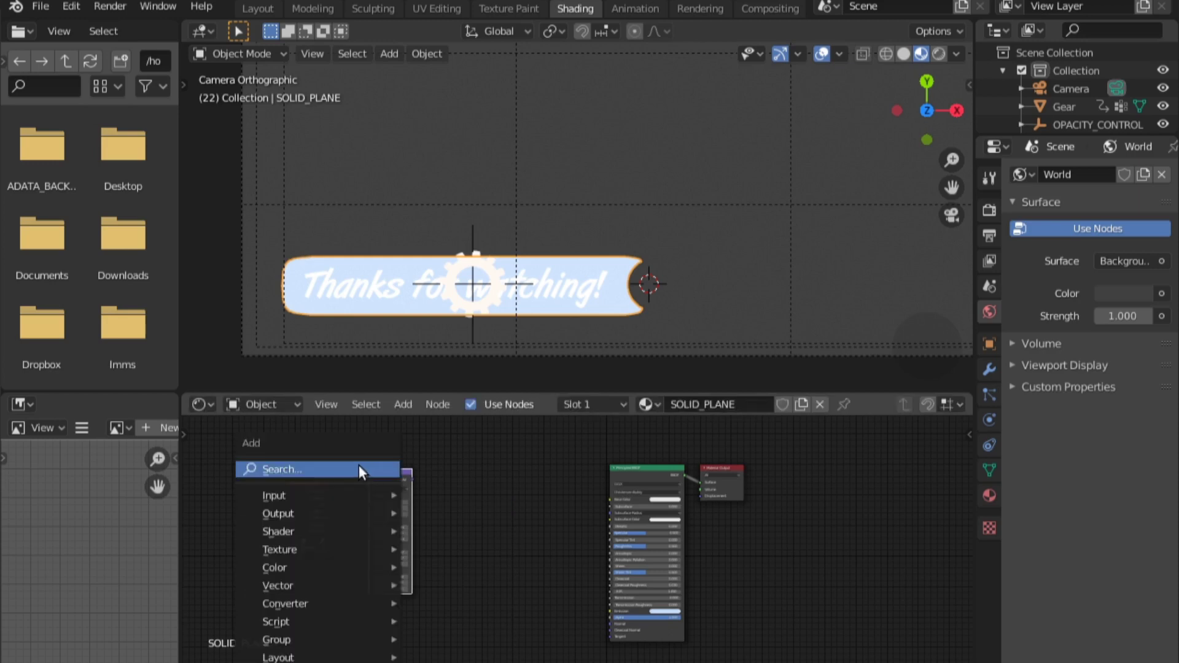
click(361, 470)
text(m)
key(BackSpace)
text(ram)
key(Down)
key(Return)
click(489, 451)
Make the white stop of the ColorRamp fully transparent
scroll(489, 451, up, 3)
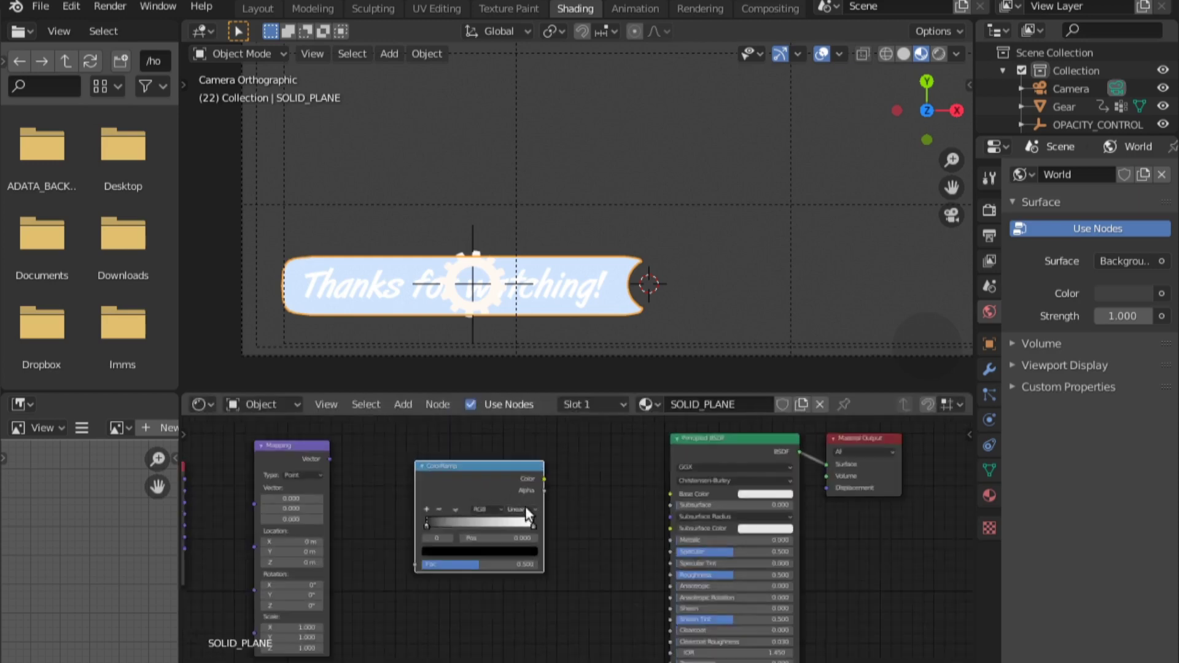
scroll(525, 507, up, 2)
click(540, 532)
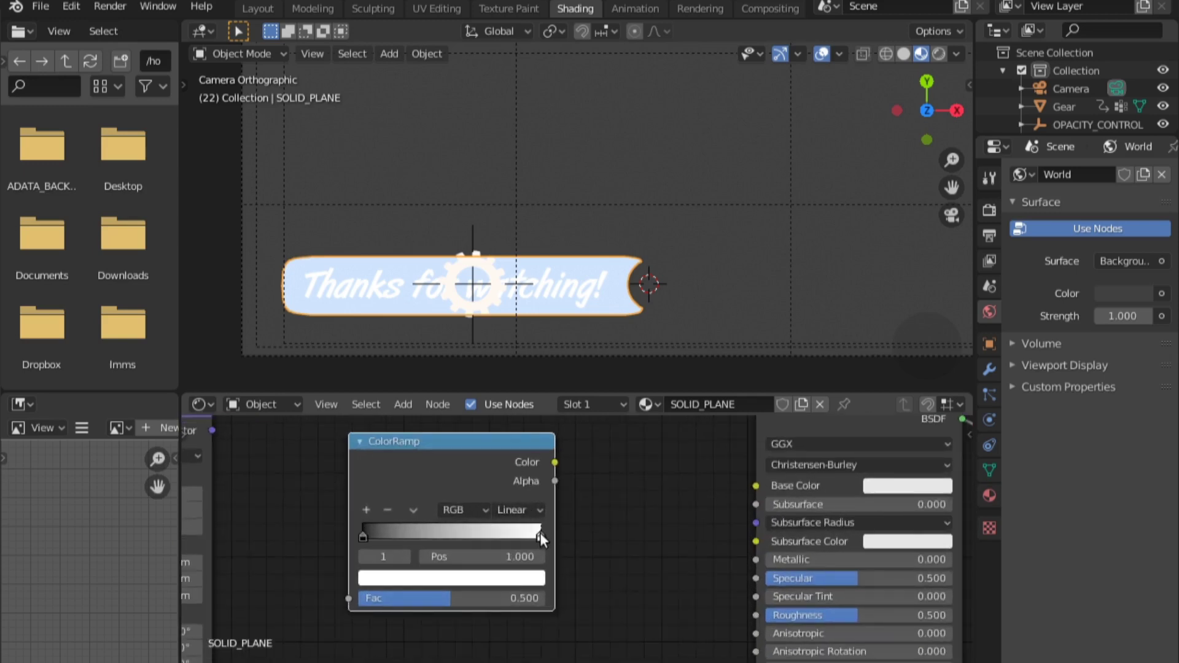
click(503, 577)
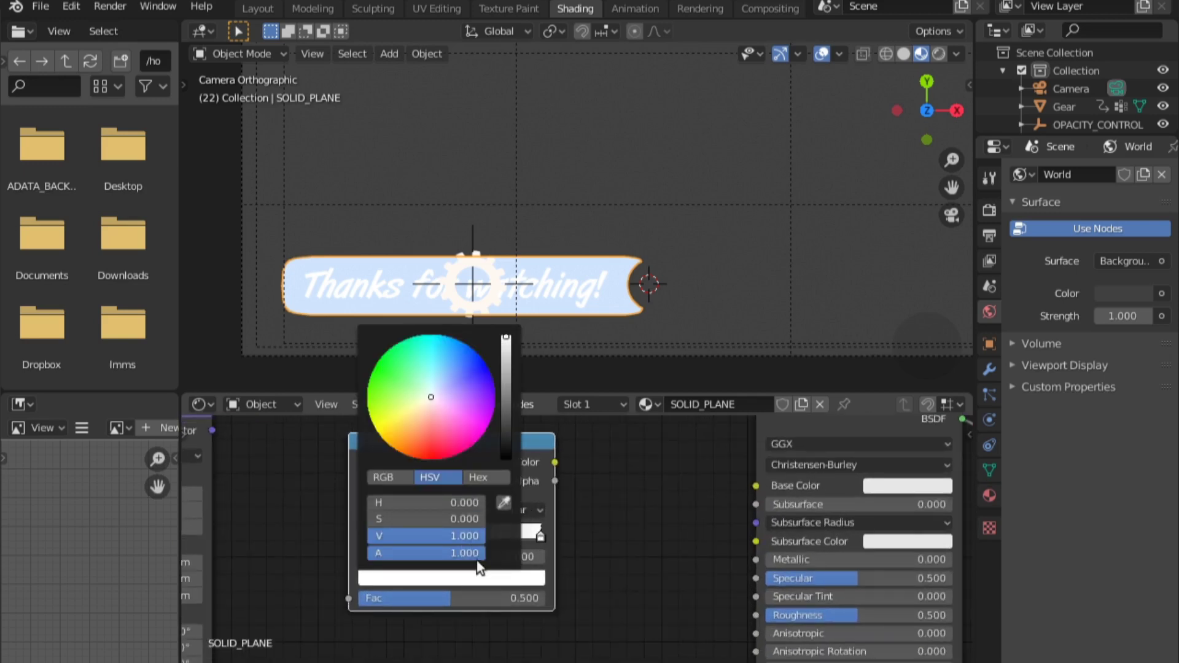
drag(430, 553, 368, 553)
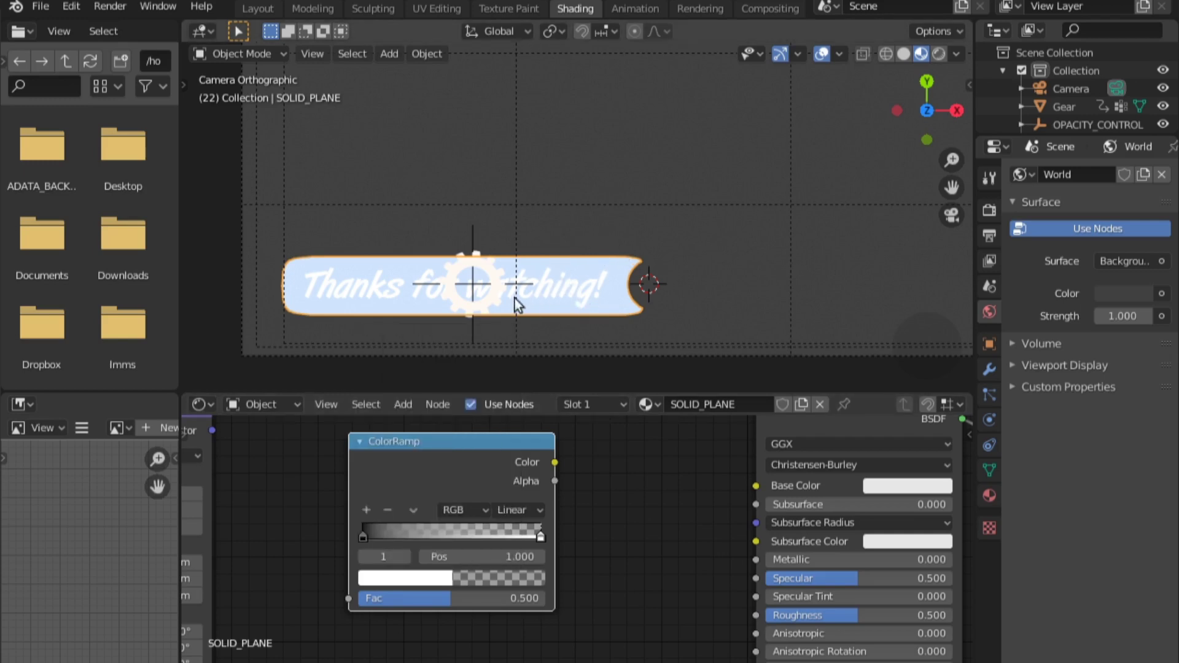
Move both ColorRamp stops inward, placing the black stop at position 0.227
scroll(668, 547, down, 3)
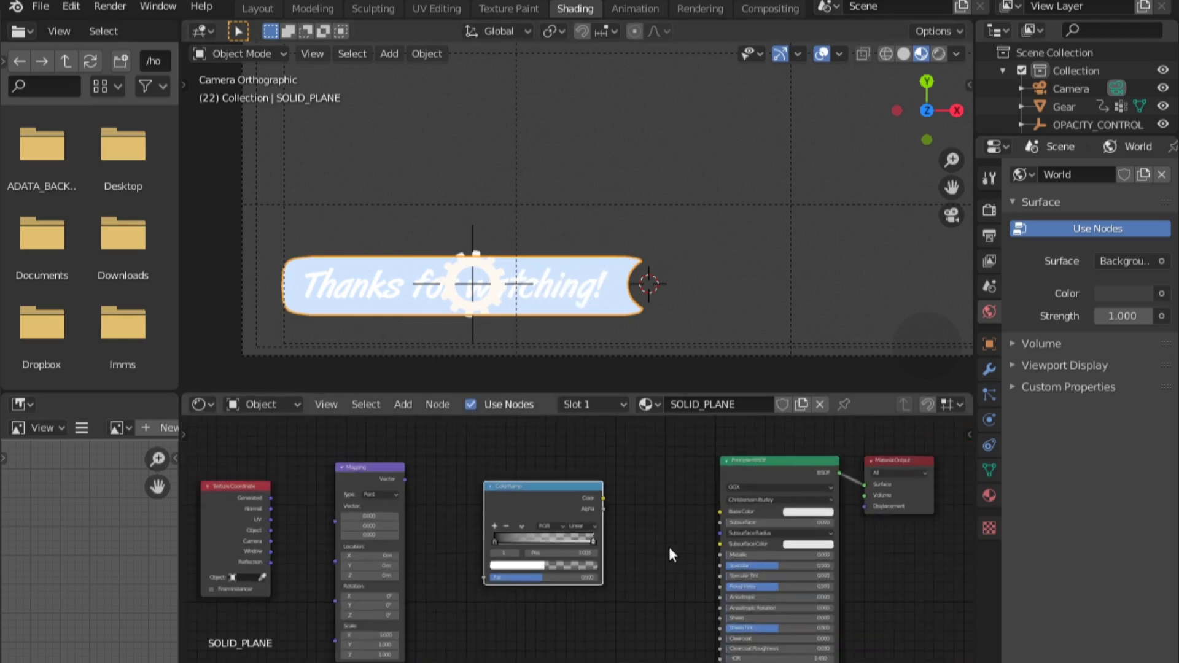
middle_drag(590, 616, 606, 597)
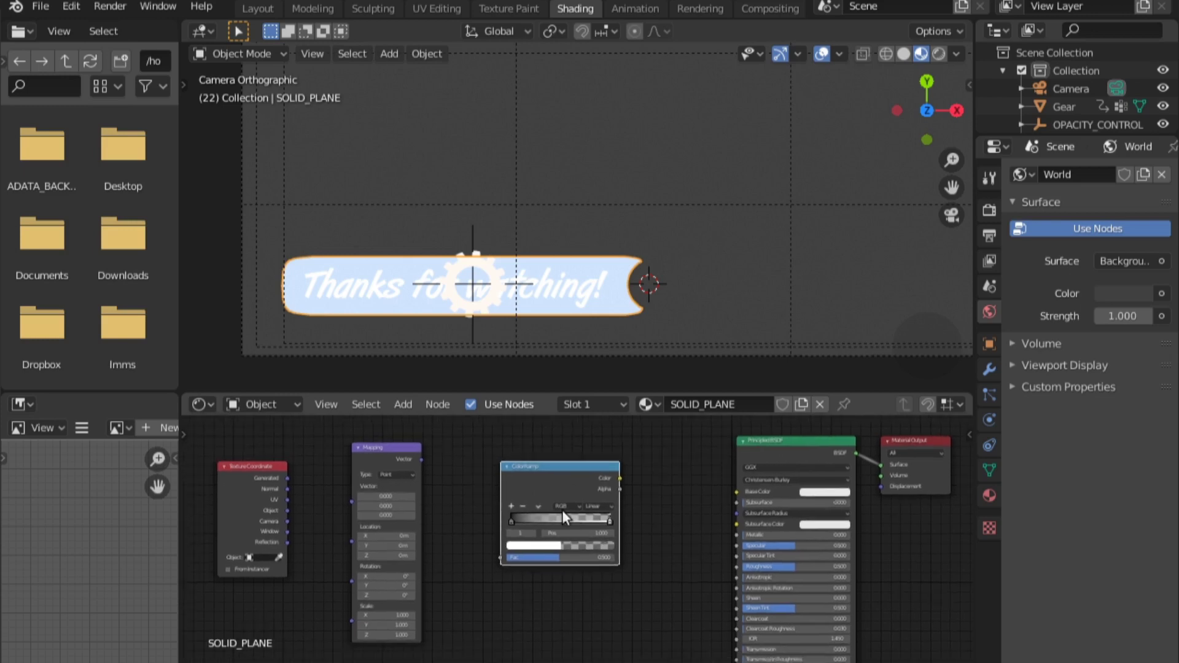
scroll(570, 520, up, 2)
drag(630, 519, 595, 518)
drag(483, 519, 513, 519)
scroll(508, 541, down, 2)
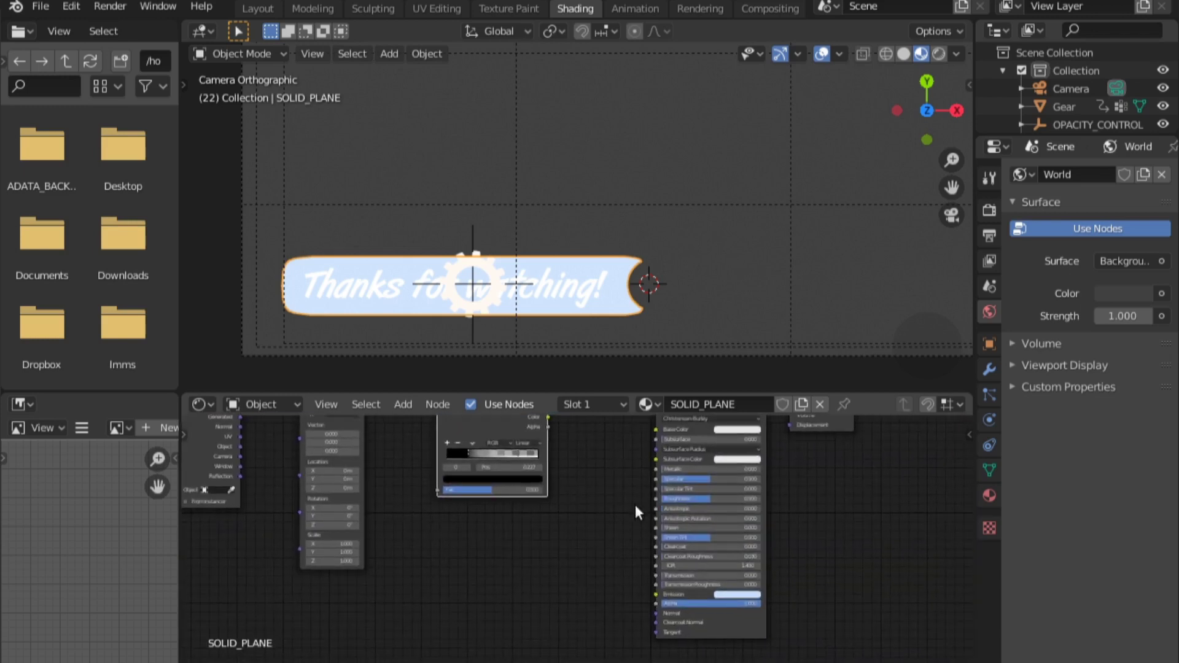
Enlarge the node editor to full screen and connect the ColorRamp's Alpha output to the Principled BSDF's Alpha input
key(ctrl+space)
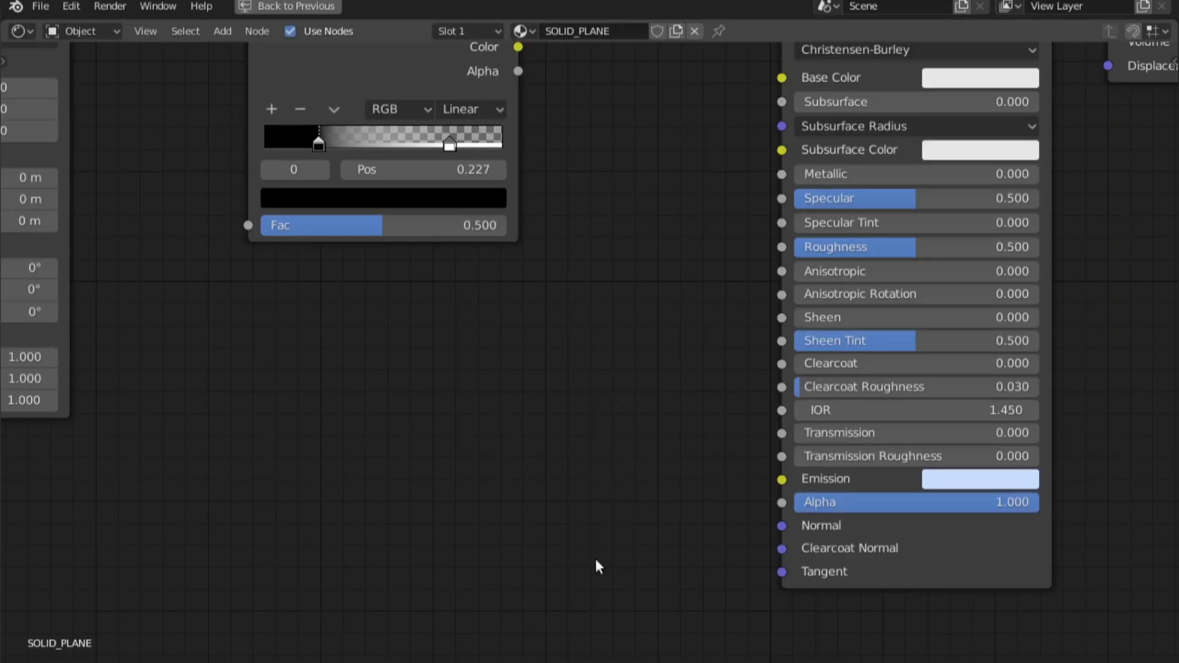
scroll(624, 347, down, 2)
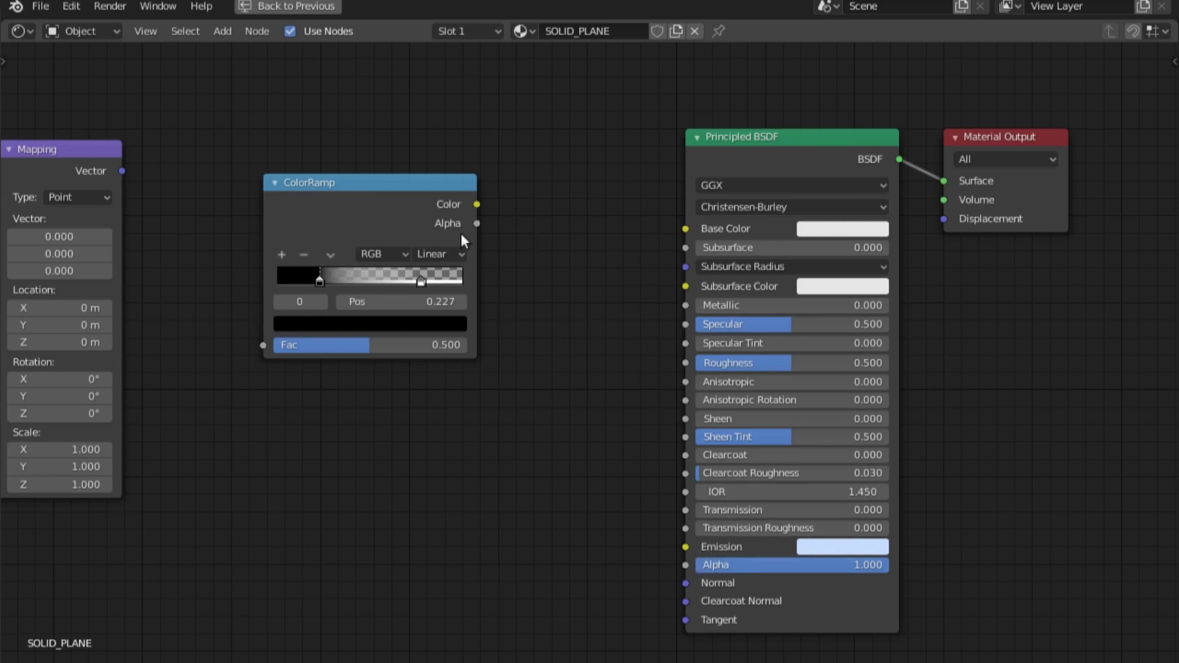
drag(476, 223, 687, 563)
Link the Texture Coordinate's Object output, with OPACITY_CONTROL as its object, to the Mapping Vector, and the Mapping output to the ColorRamp Fac
middle_drag(358, 518, 631, 541)
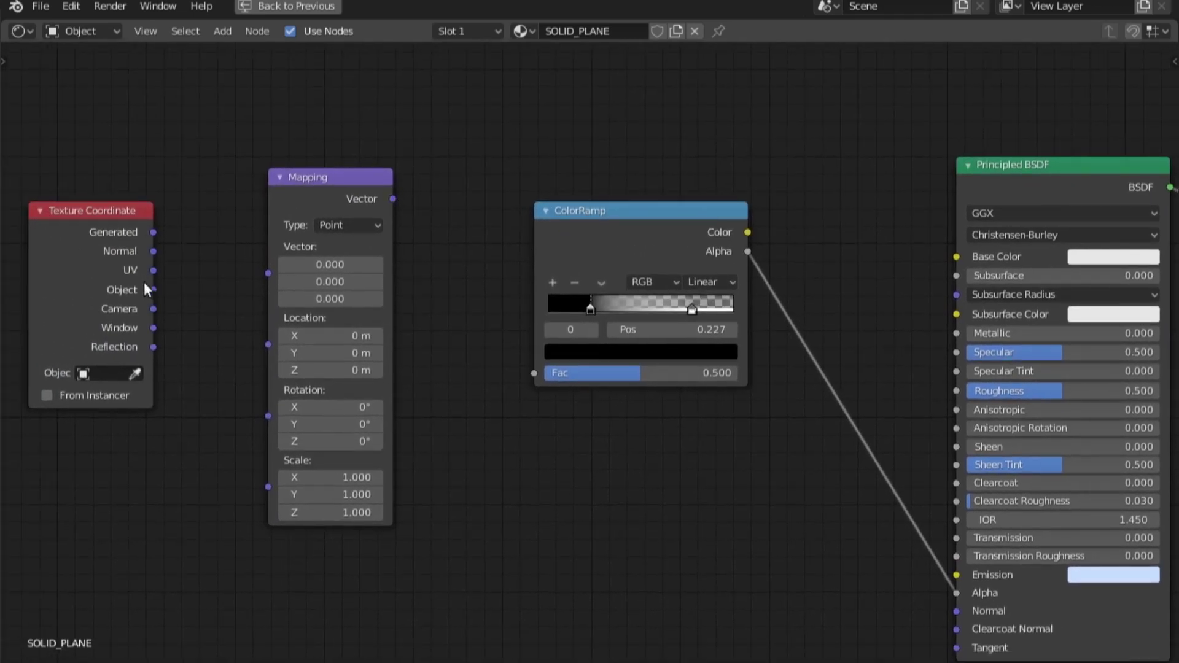
drag(153, 290, 268, 272)
click(107, 374)
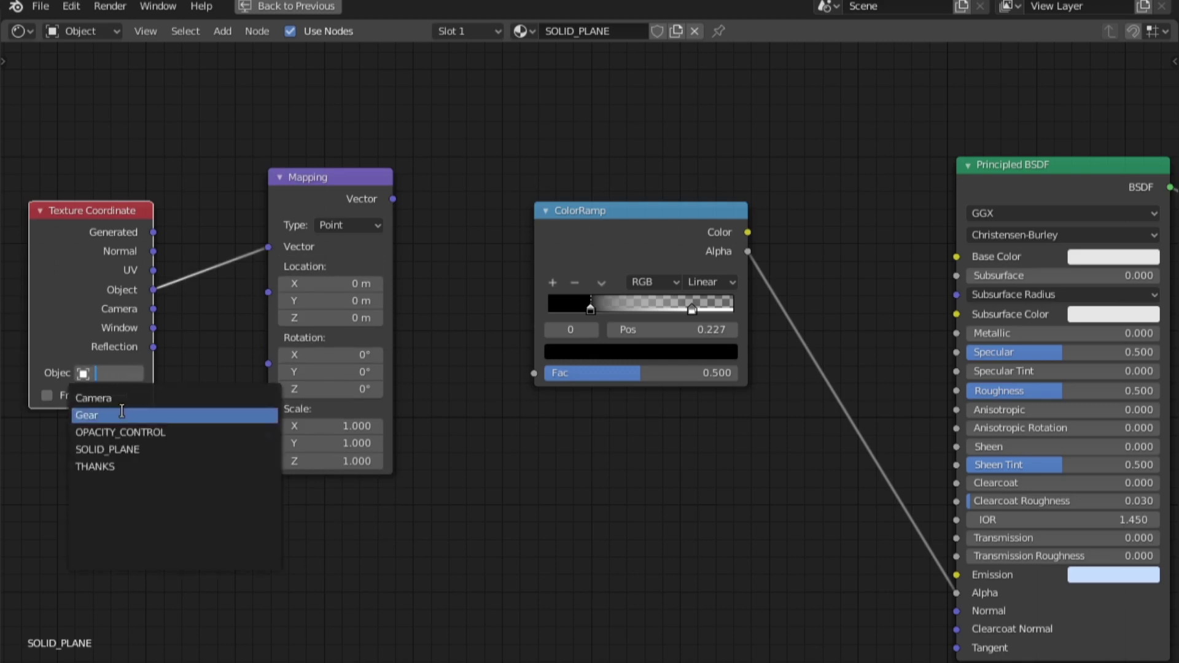
click(151, 434)
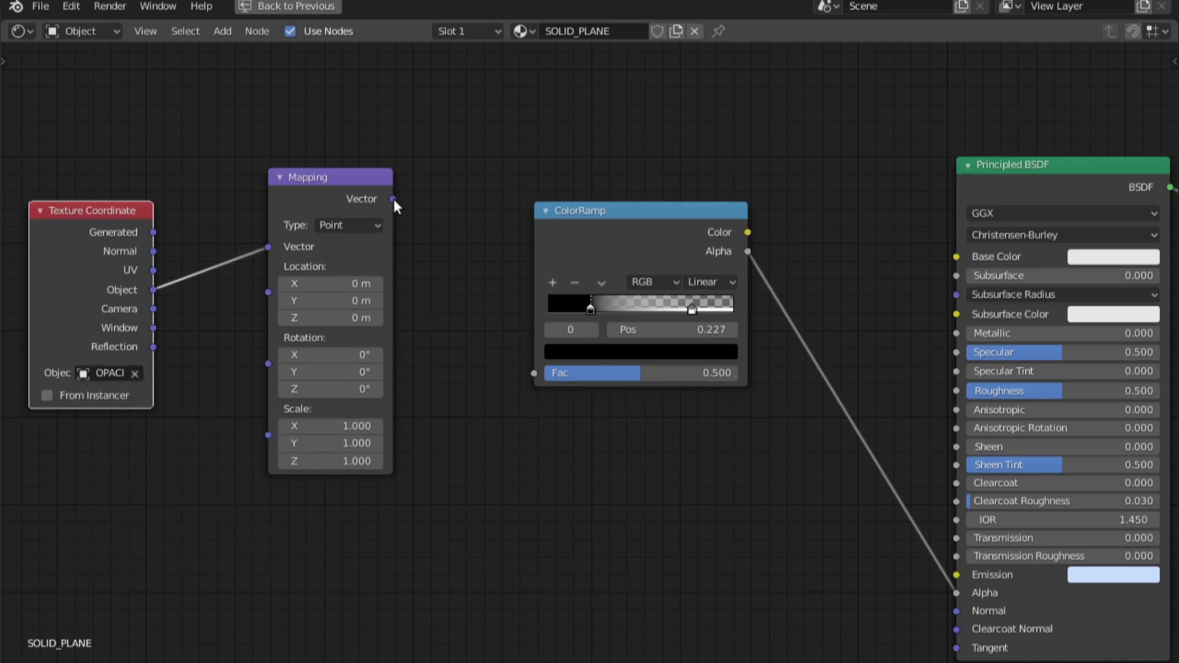
drag(393, 199, 535, 373)
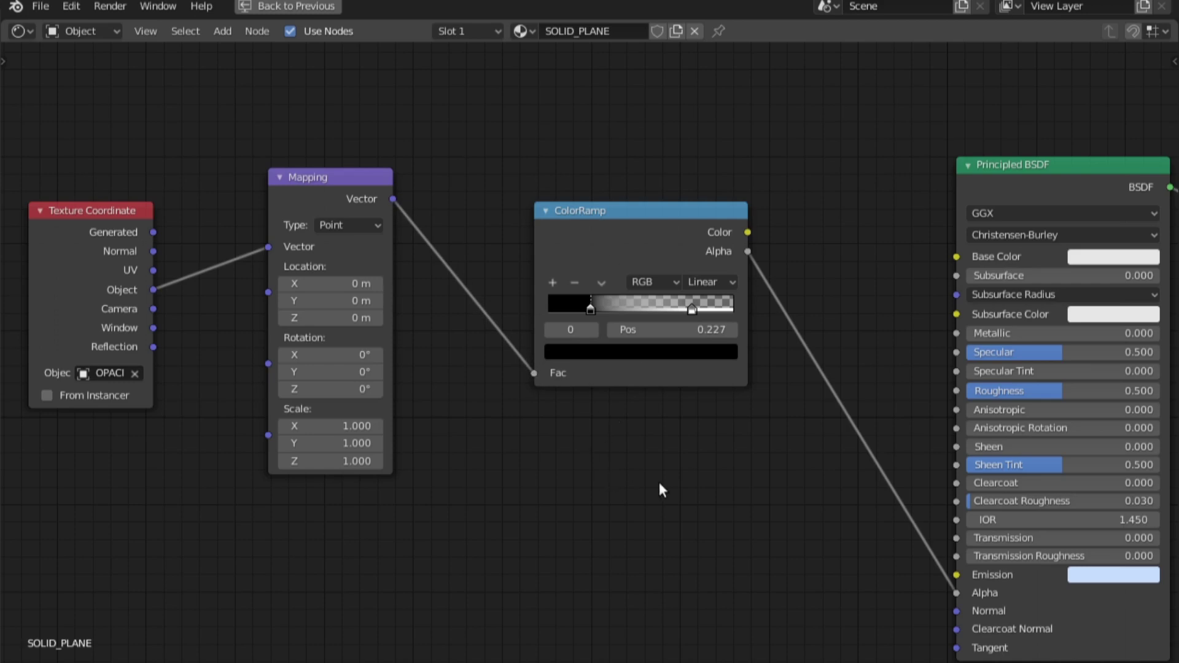
key(ctrl+space)
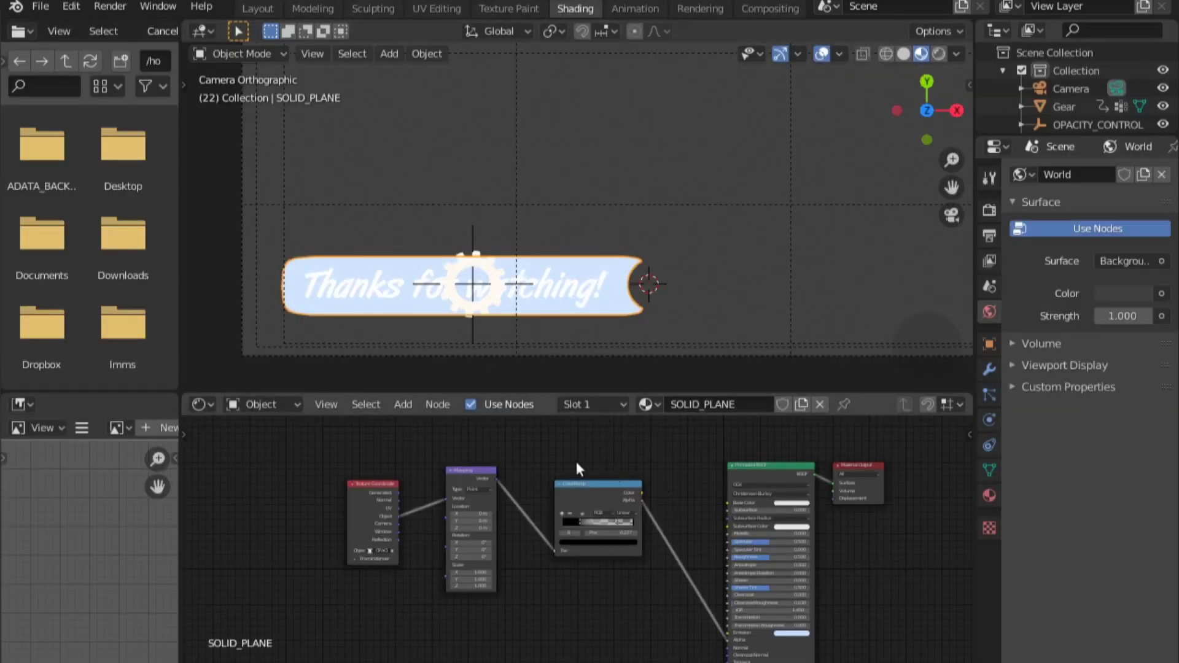
Set the Mapping node's X location to 2.4 m and its X rotation to 0°
scroll(512, 547, up, 5)
drag(399, 525, 387, 525)
drag(399, 445, 446, 445)
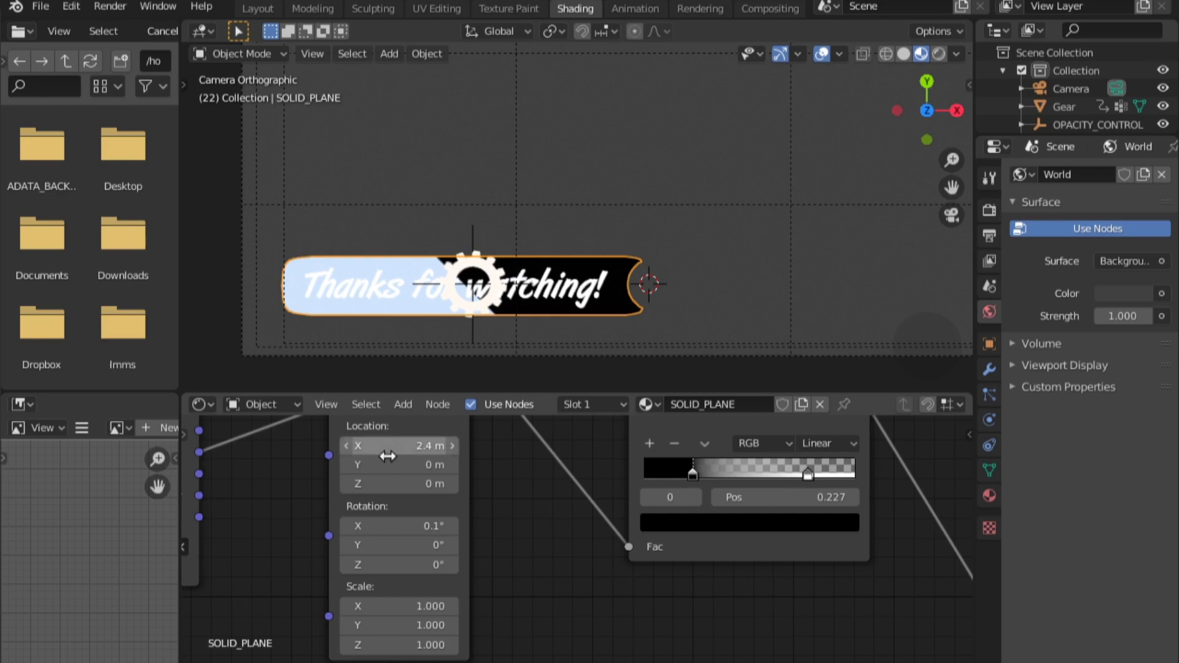
click(392, 526)
text(0)
key(Return)
Set the Mapping node's Z rotation to 45°
mouse_move(391, 564)
mouse_down()
mouse_move(430, 564)
mouse_move(387, 564)
mouse_up()
click(399, 565)
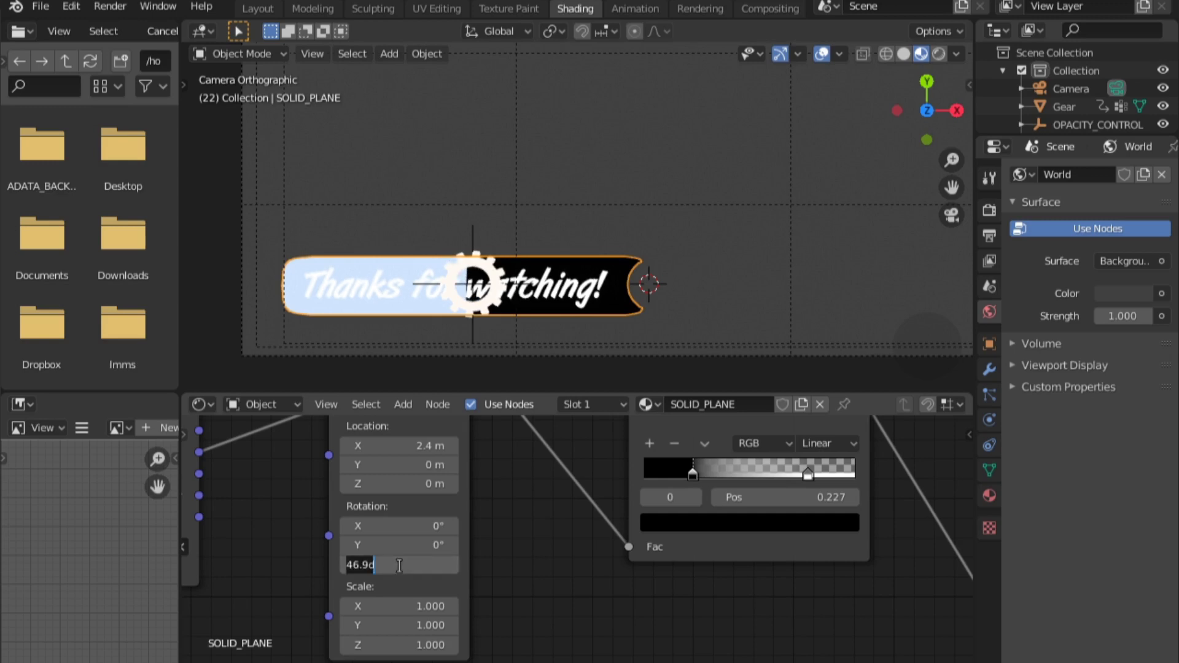
text(45)
key(Return)
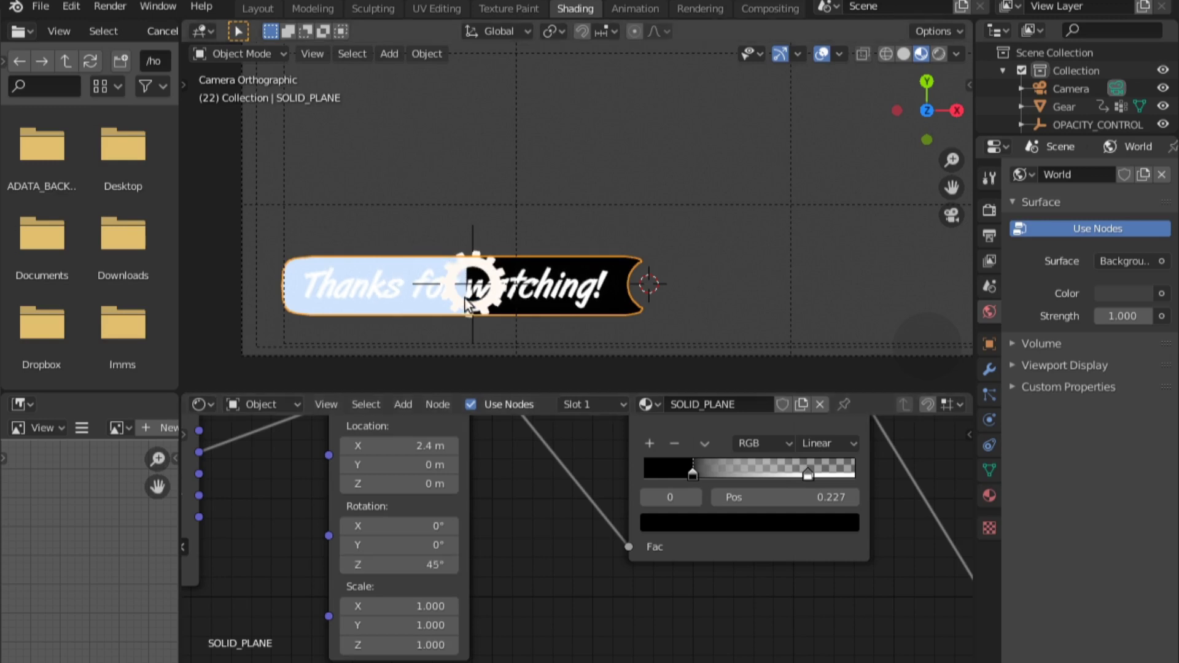
Set the blend mode of the SOLID_PLANE material to Alpha Clip
scroll(578, 498, down, 4)
scroll(574, 499, up, 3)
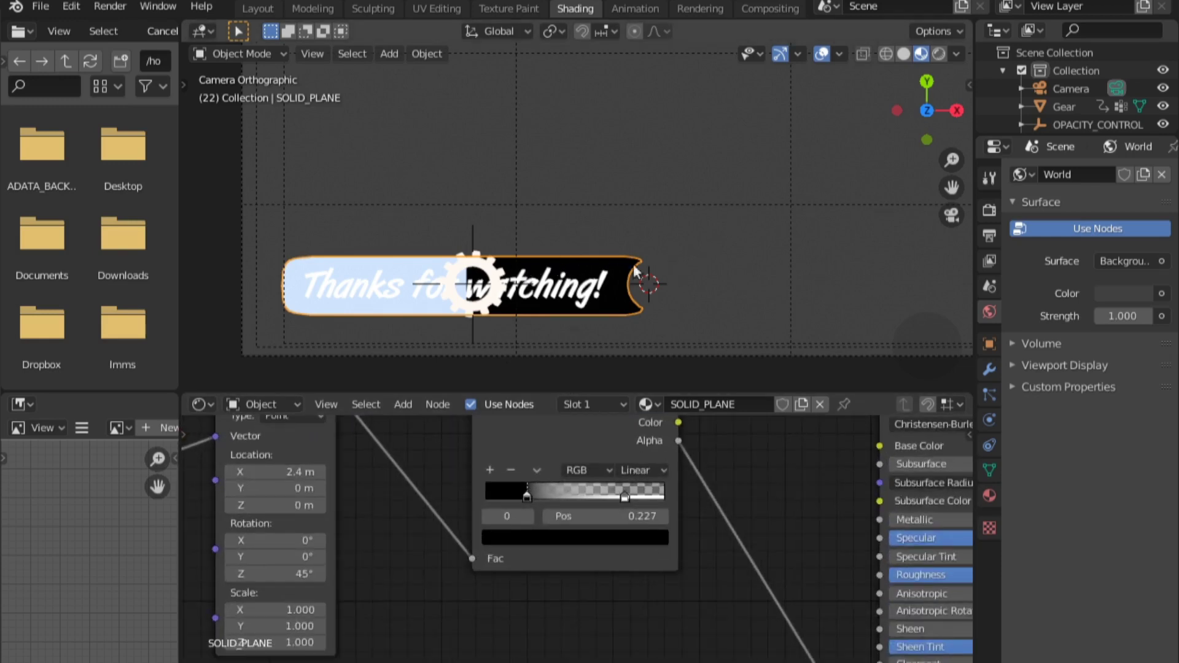
click(989, 496)
scroll(1030, 502, down, 15)
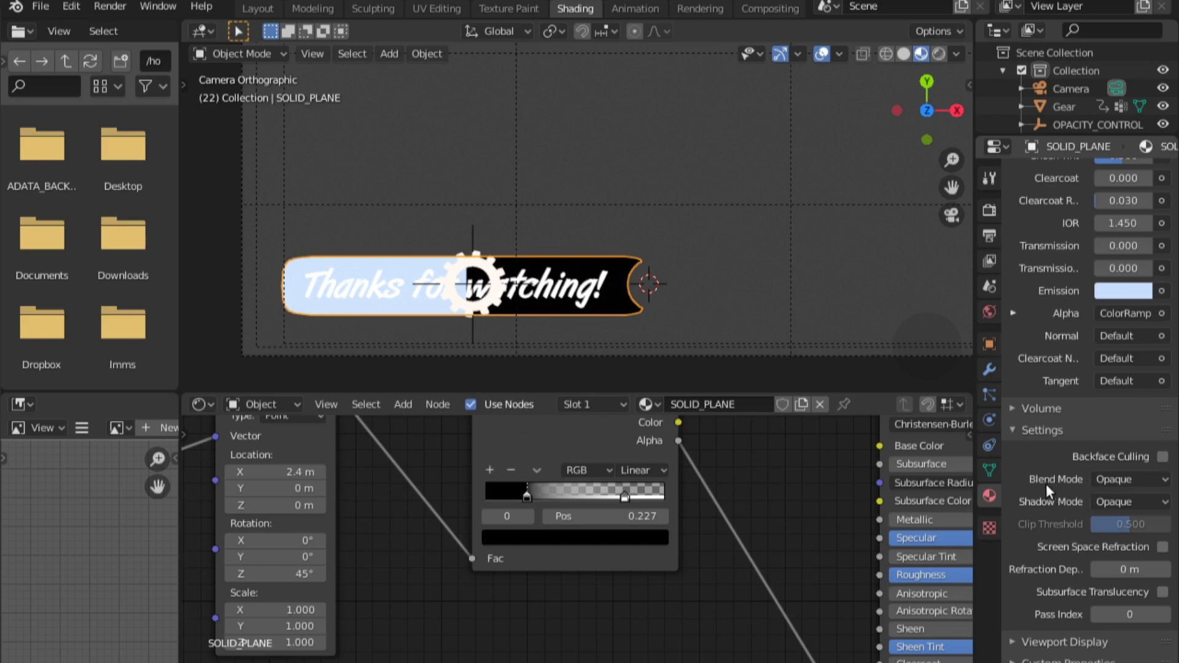
click(1126, 482)
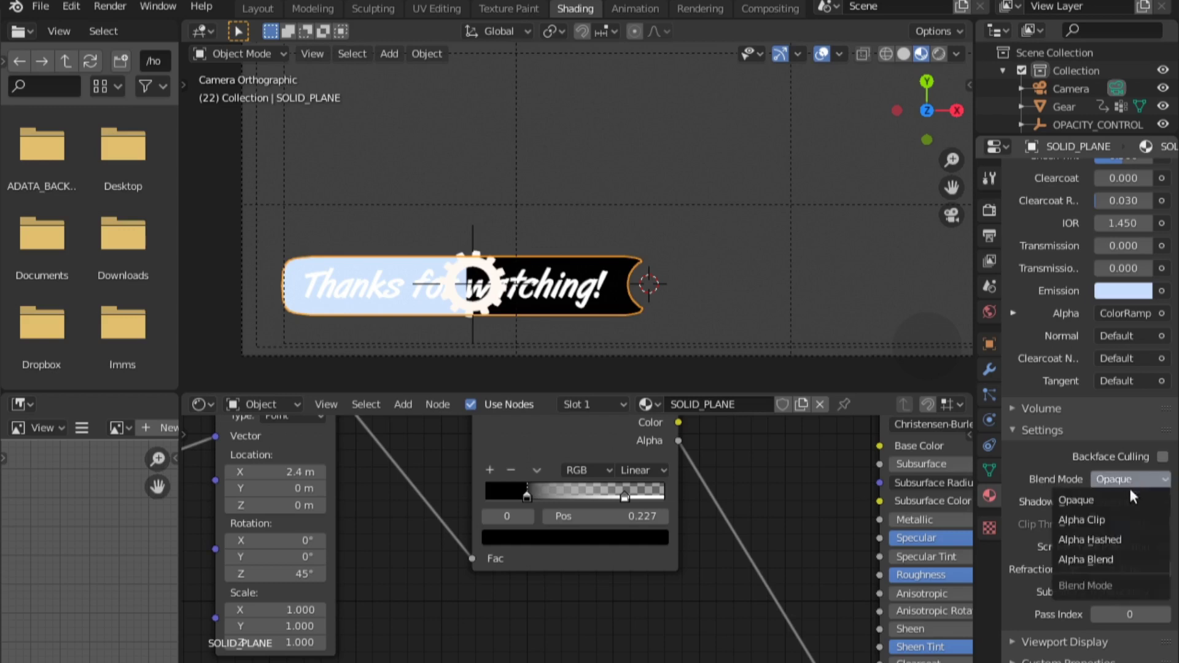
click(1130, 511)
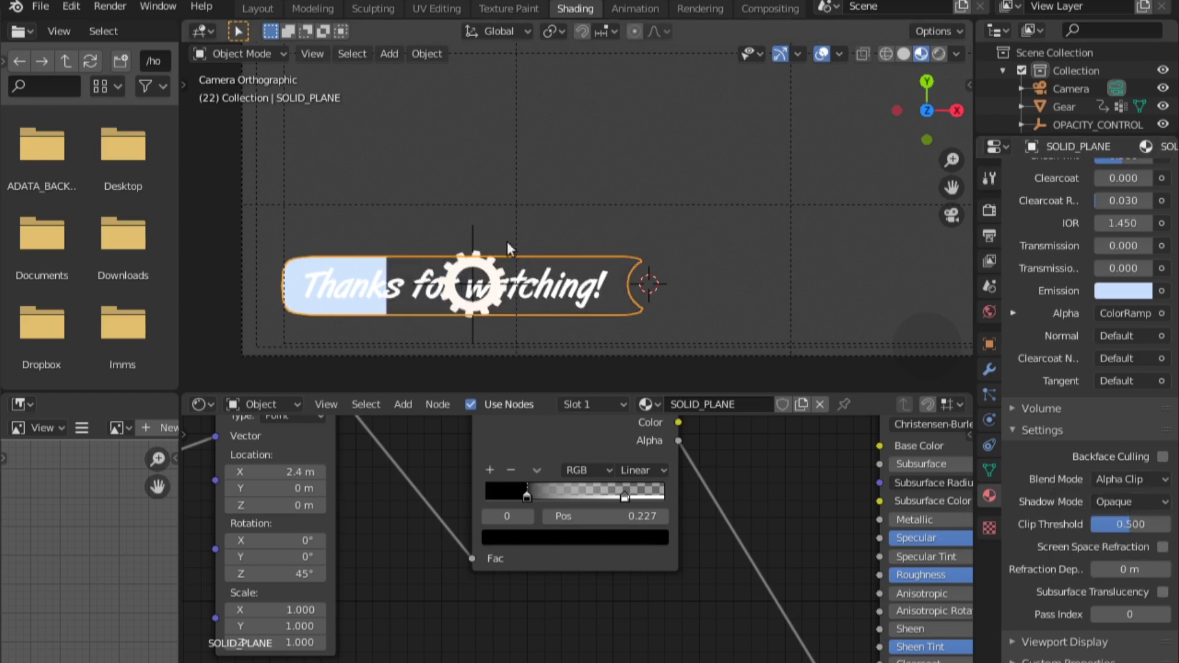
Move the ColorRamp's black stop further inward and reduce the Mapping node's X location to align the cutoff with the gear
scroll(402, 465, down, 1)
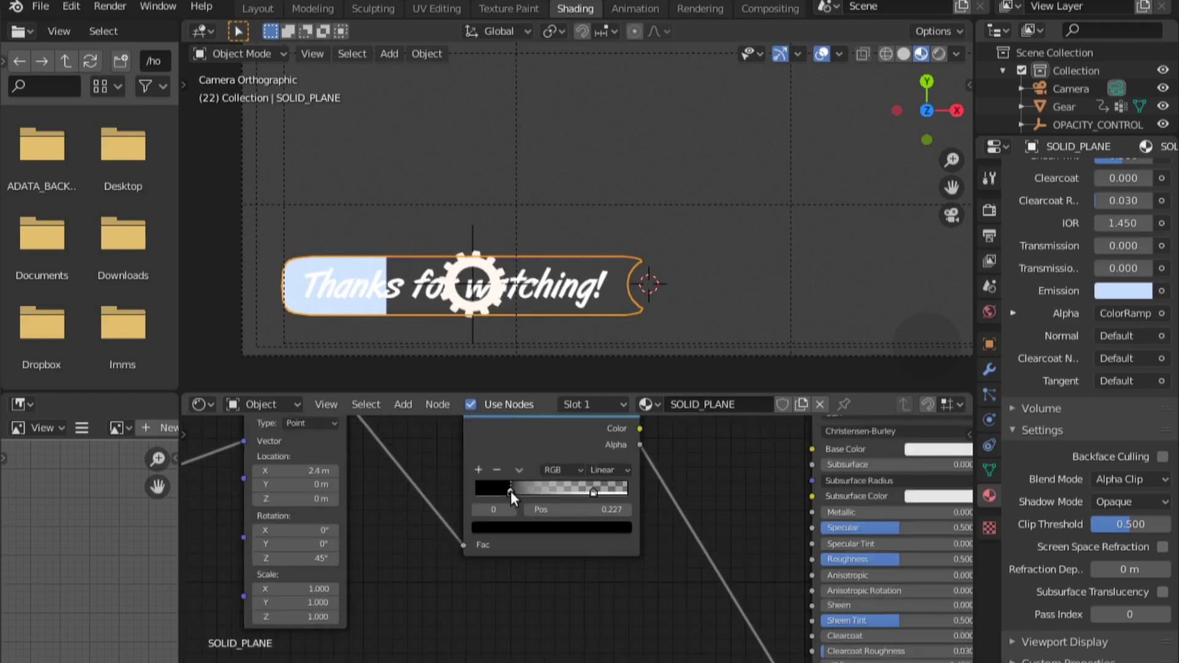
mouse_move(510, 491)
mouse_down()
mouse_move(595, 498)
mouse_move(528, 492)
mouse_up()
drag(294, 470, 261, 470)
Review the plane's reveal against the gear in the Layout workspace by previewing different frames between 2 and 22
click(258, 10)
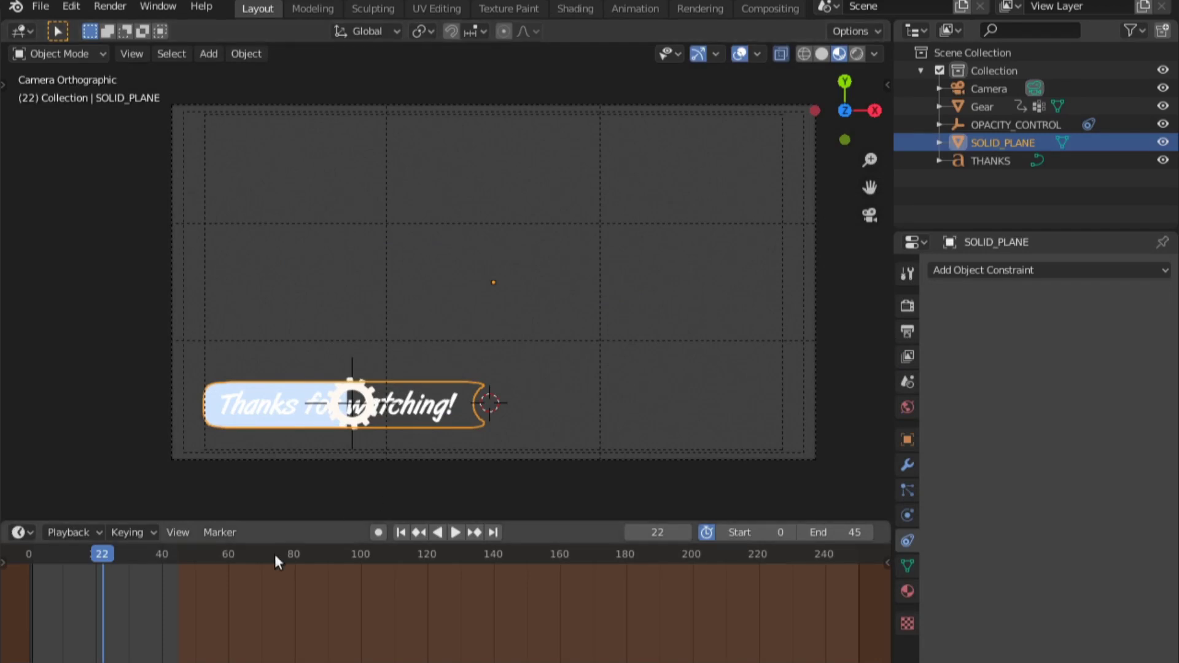
click(69, 608)
click(90, 609)
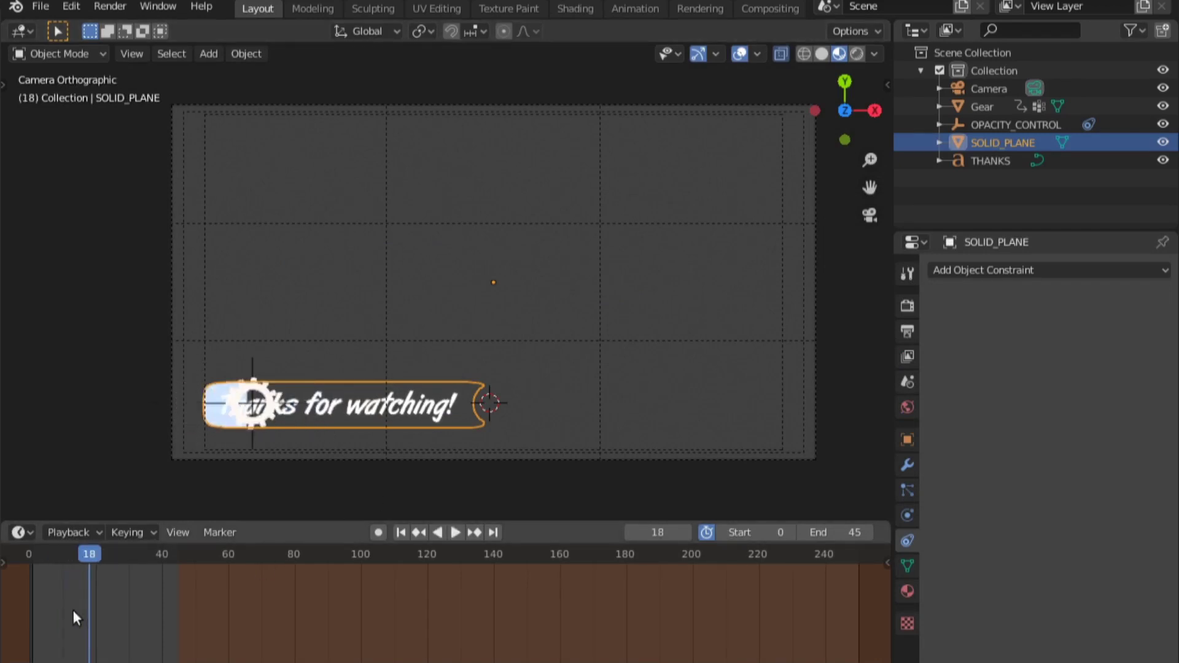
key(shift+Left)
drag(73, 610, 37, 606)
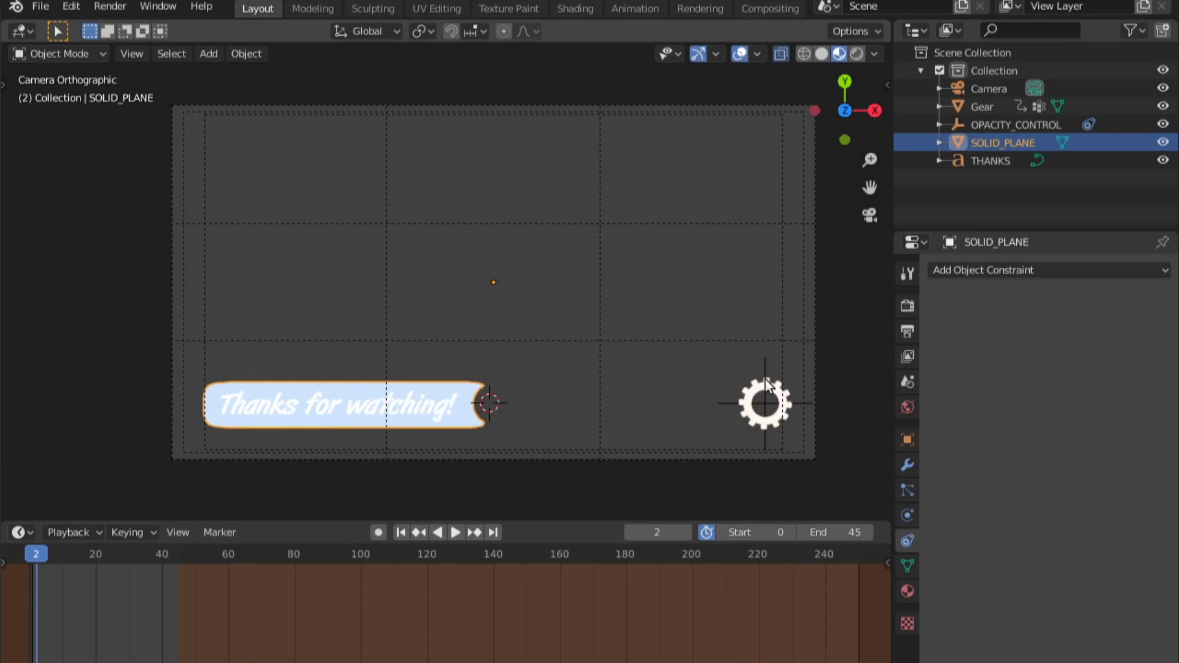
click(99, 614)
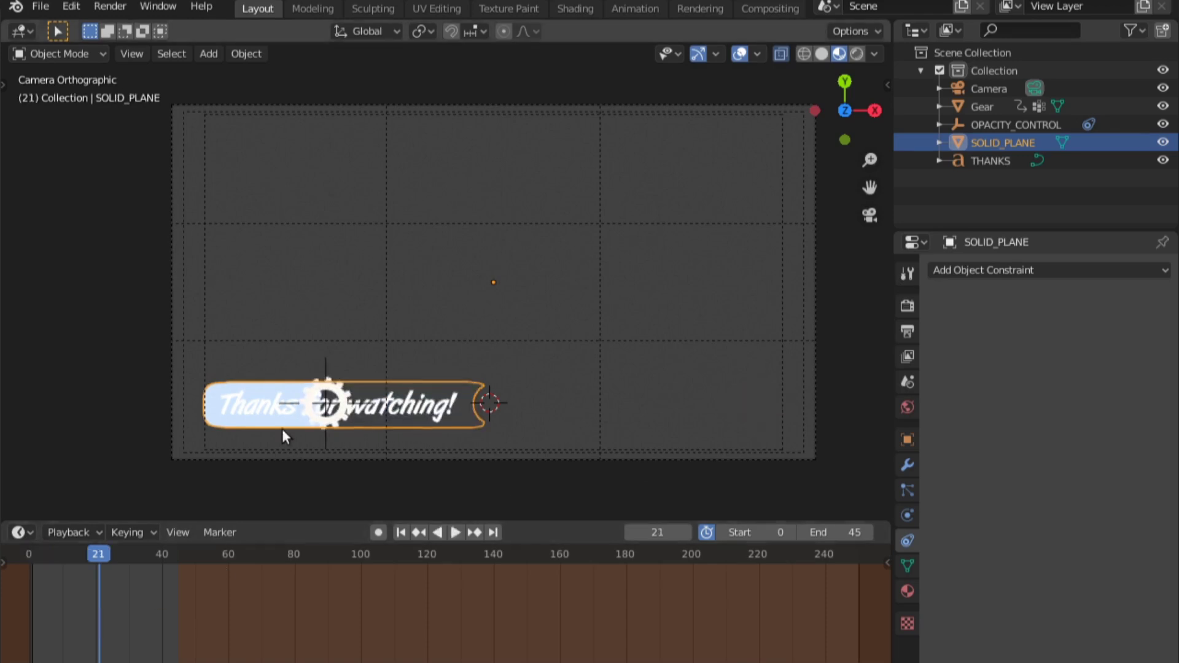
click(326, 404)
click(92, 599)
key(space)
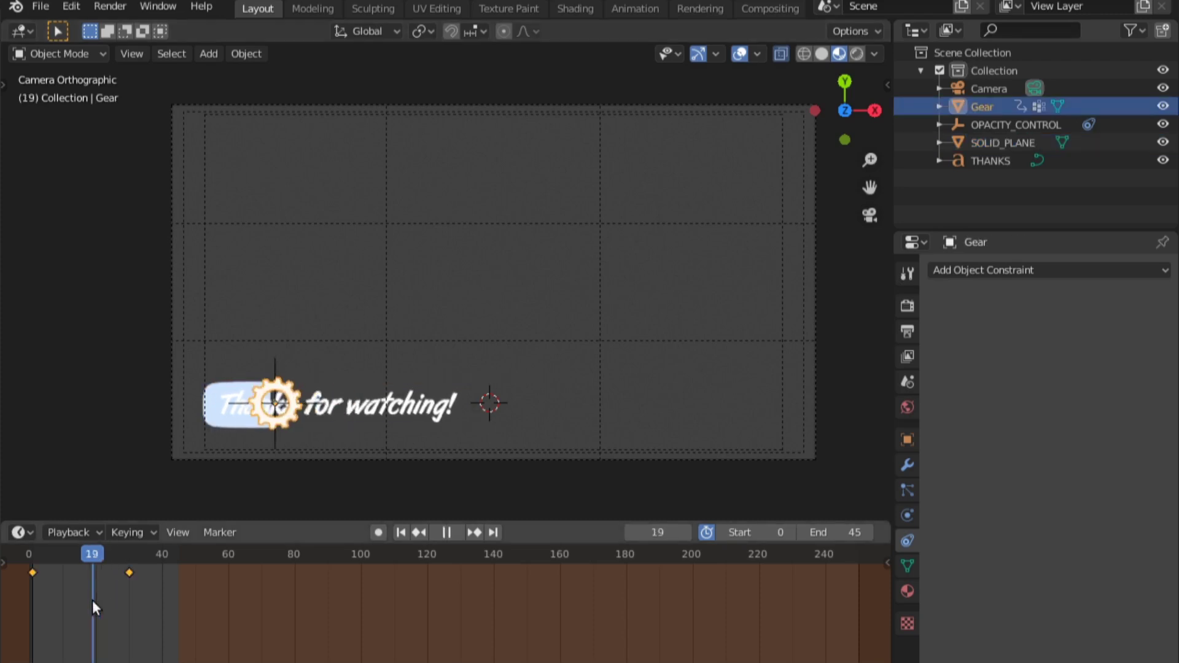
Keyframe OPACITY_CONTROL's Copy Location constraint as enabled at frame 15 and disabled at frame 14
drag(92, 599, 68, 605)
click(205, 368)
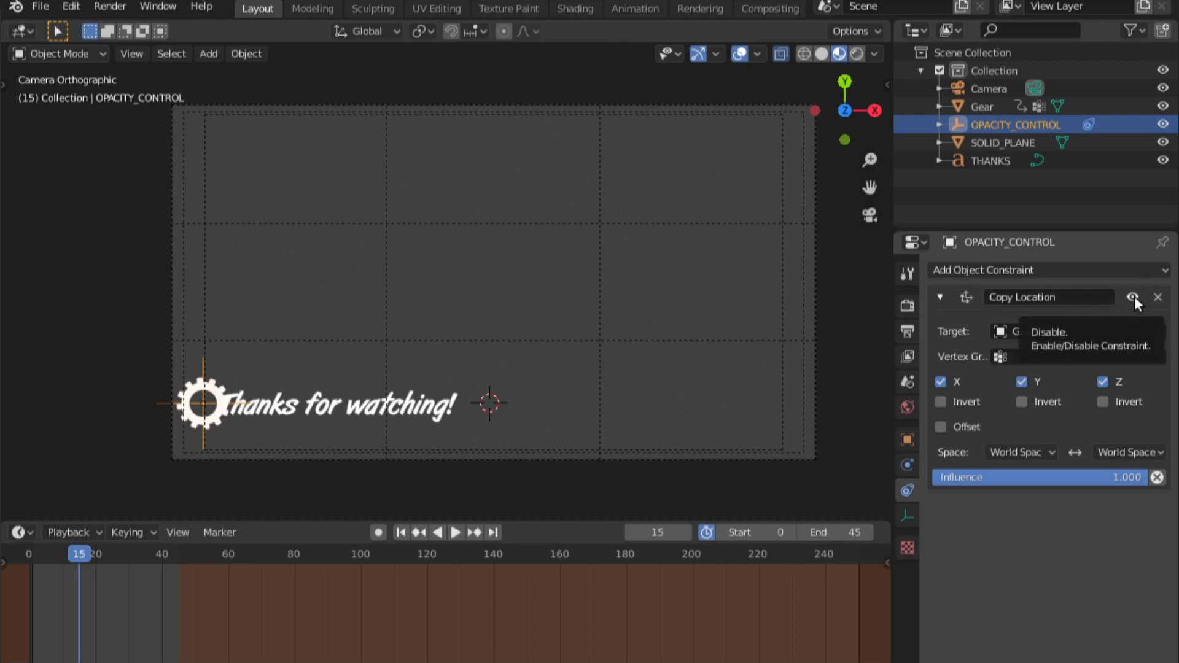
key(i)
key(Left)
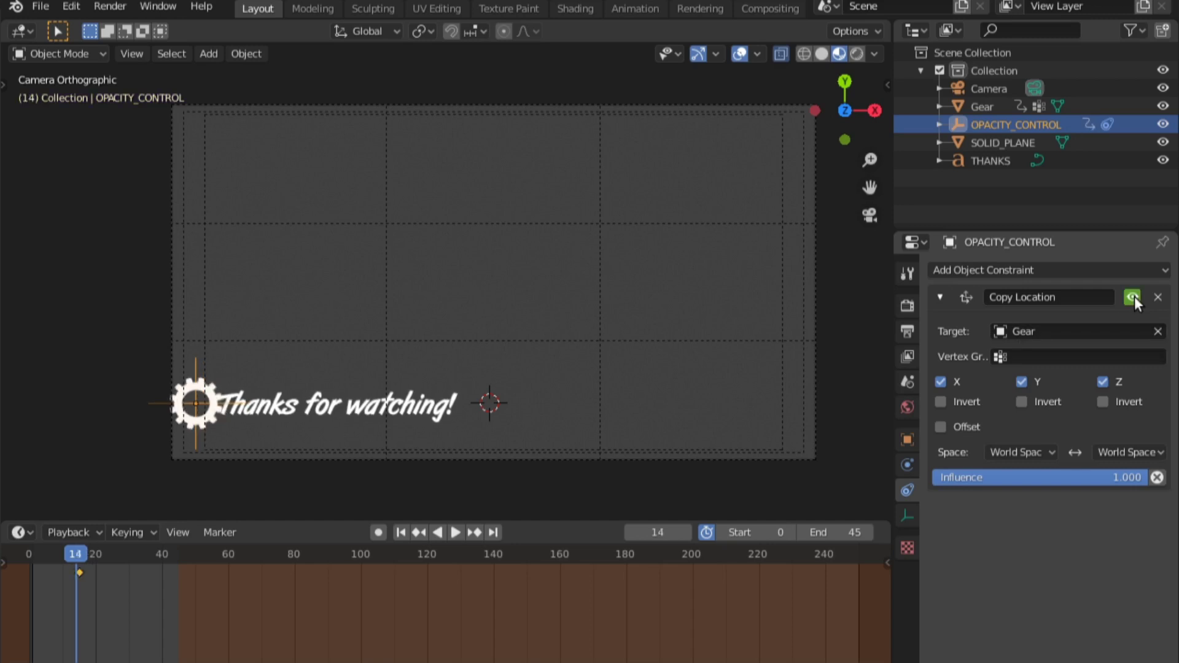
click(1132, 298)
key(i)
Step back through the frames to frame 0 to check the plane's visibility before the constraint keyframes
key(Left)
key(Left)
key(Left)
key(Left)
key(Left)
key(Left)
key(Left)
key(Left)
key(Left)
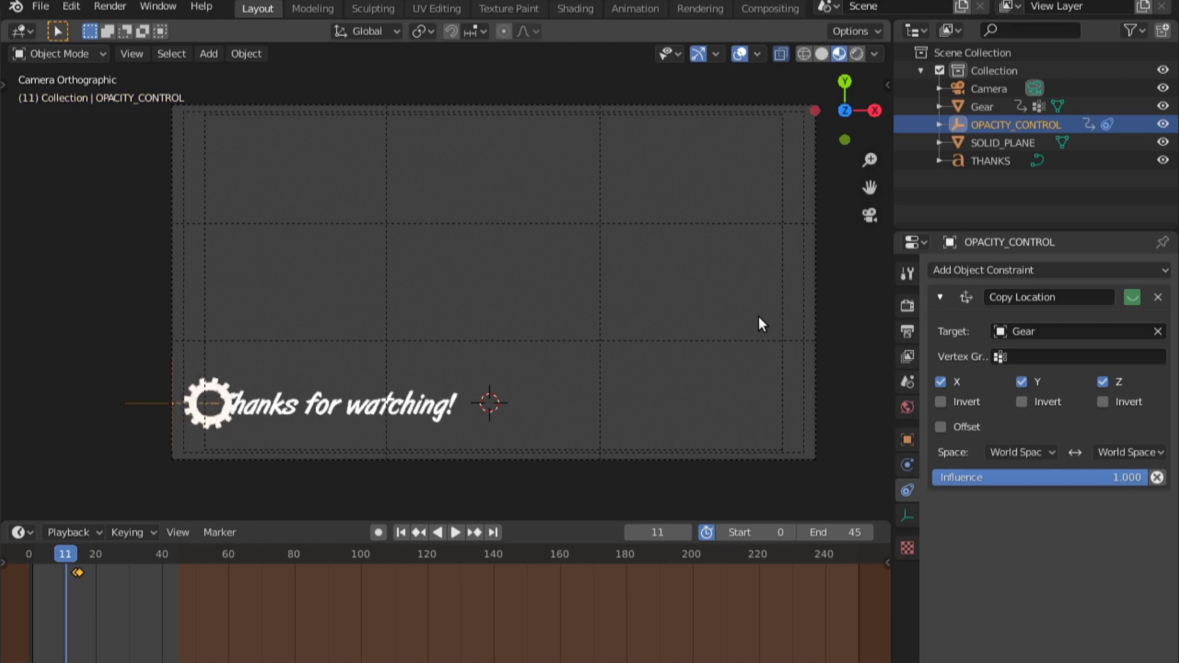
key(Left)
key(Left)
key(Left)
key(Left)
key(Left)
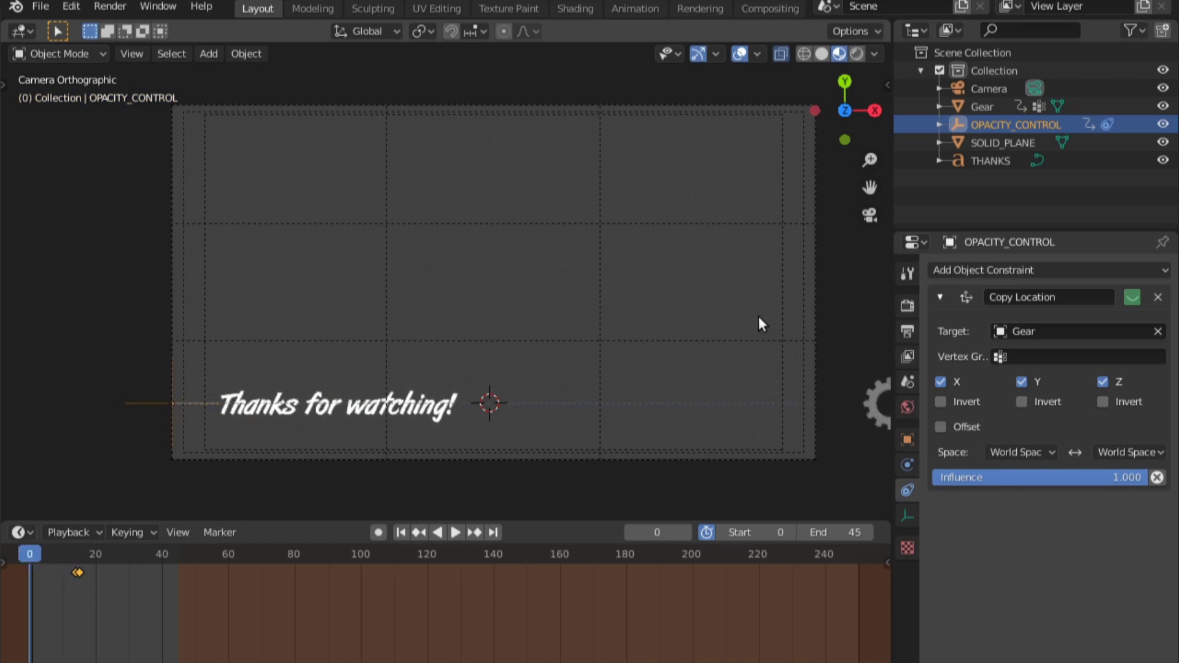
Step forward through the animation and around its end to examine how the plane is revealed by the gear
key(Right)
key(Right)
key(Right)
key(Right)
key(Right)
key(Right)
key(Right)
key(Right)
key(Right)
key(Right)
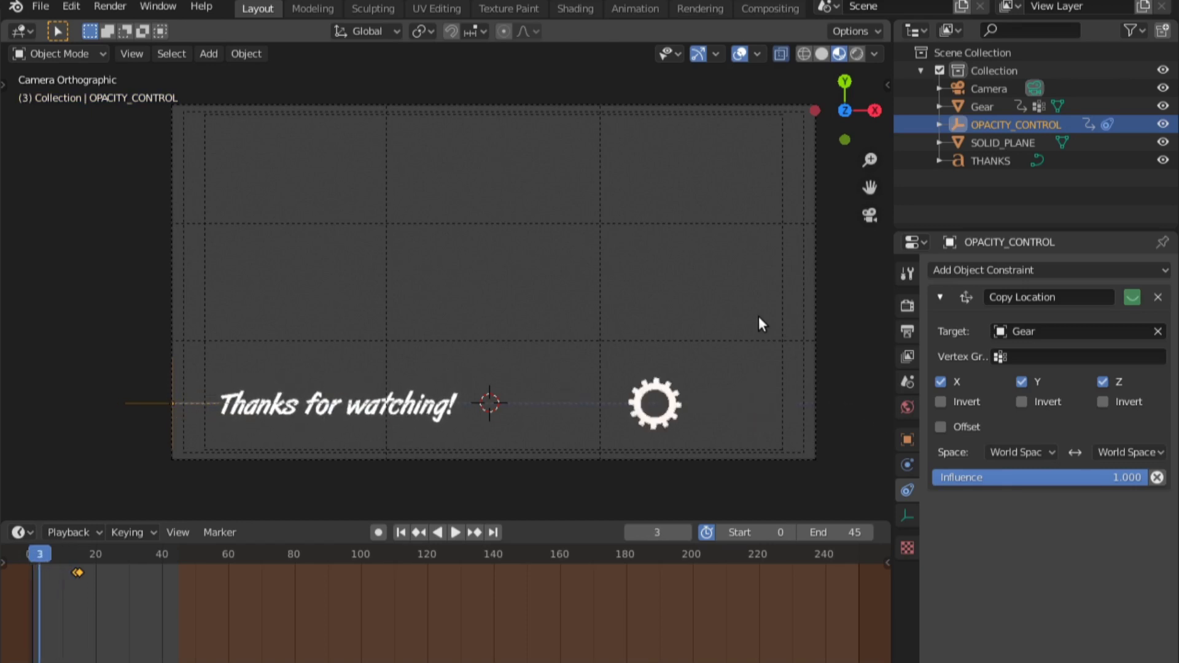
key(Right)
key(Right)
key(Right)
key(Right)
key(Right)
key(Right)
key(Right)
key(Right)
key(Right)
key(Right)
key(Right)
key(Right)
key(Right)
key(Right)
key(Right)
key(Right)
key(Right)
key(Right)
key(Right)
key(Right)
key(Right)
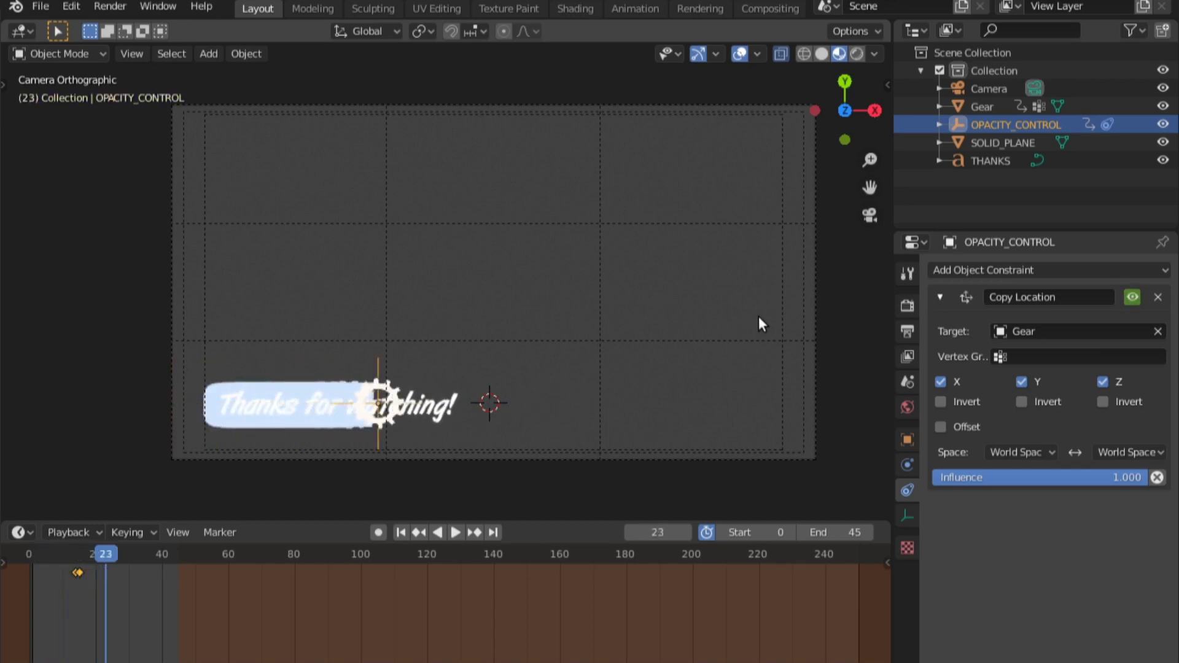
key(Right)
key(Right)
key(Right)
key(Right)
key(Right)
key(Right)
key(Right)
key(Right)
key(Right)
key(Right)
key(Right)
key(Right)
drag(169, 594, 153, 598)
key(Left)
key(Left)
key(Left)
key(Left)
key(Left)
key(Left)
key(Left)
key(Left)
key(Left)
key(Left)
Turn off the preview range and set the scene's end frame to 31
key(Right)
key(Right)
key(Right)
key(Right)
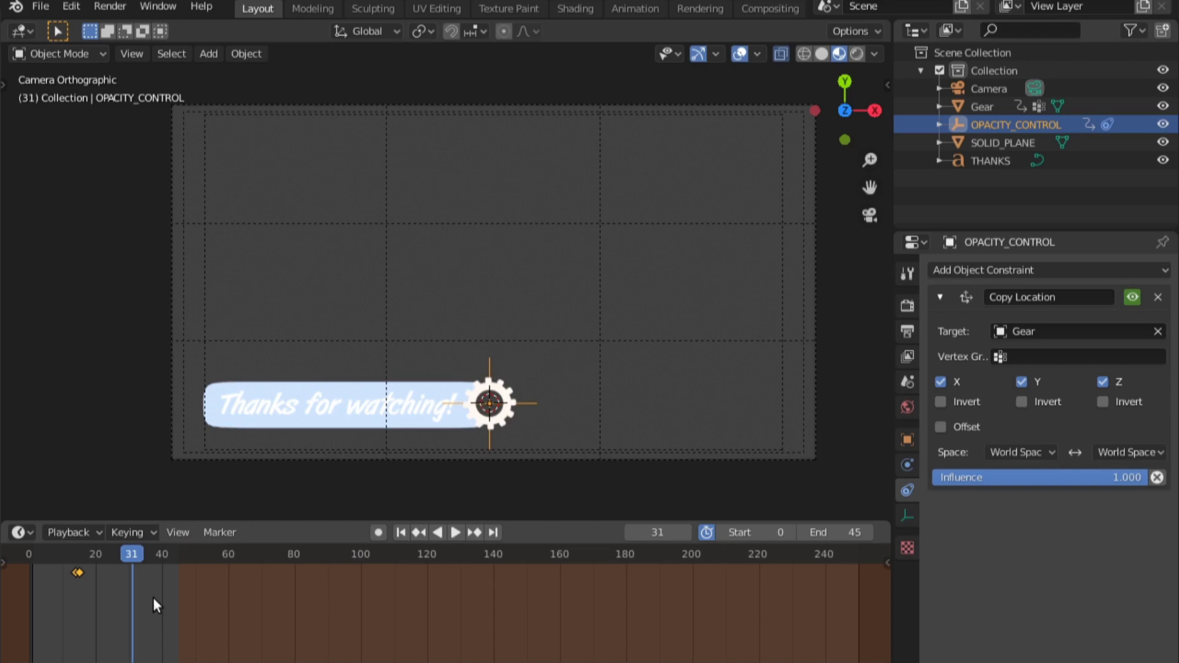
key(Left)
key(Right)
click(231, 623)
key(ctrl+End)
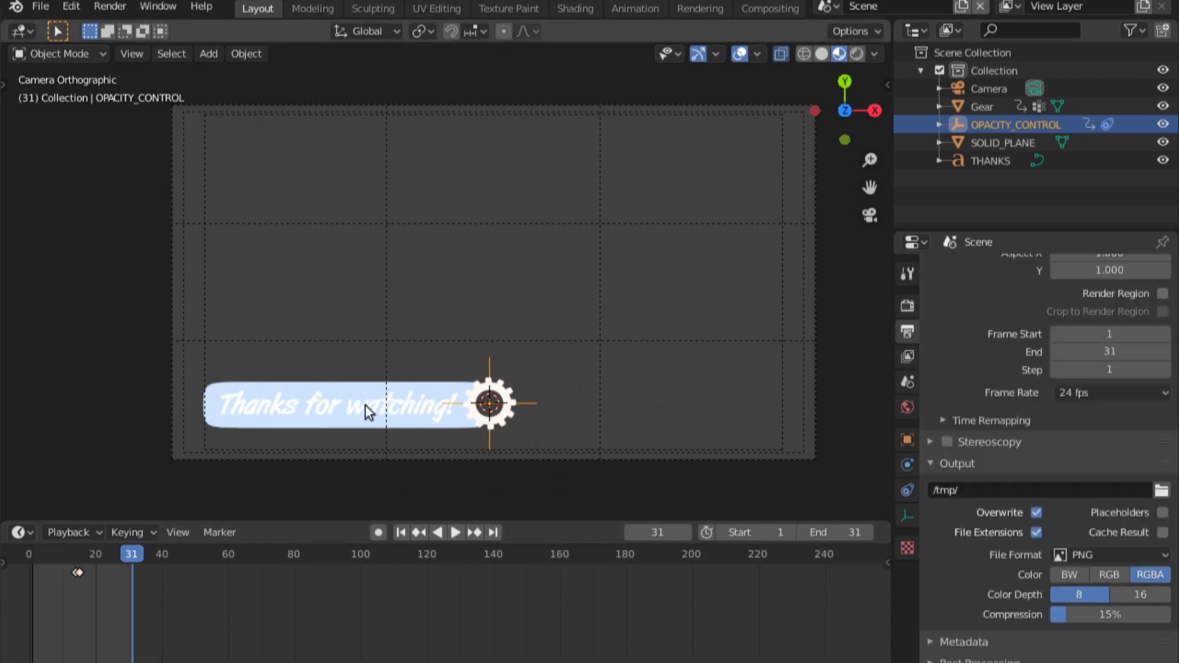
In the Shading workspace, copy the ColorRamp, Mapping and Texture Coordinate nodes from the SOLID_PLANE material
click(382, 404)
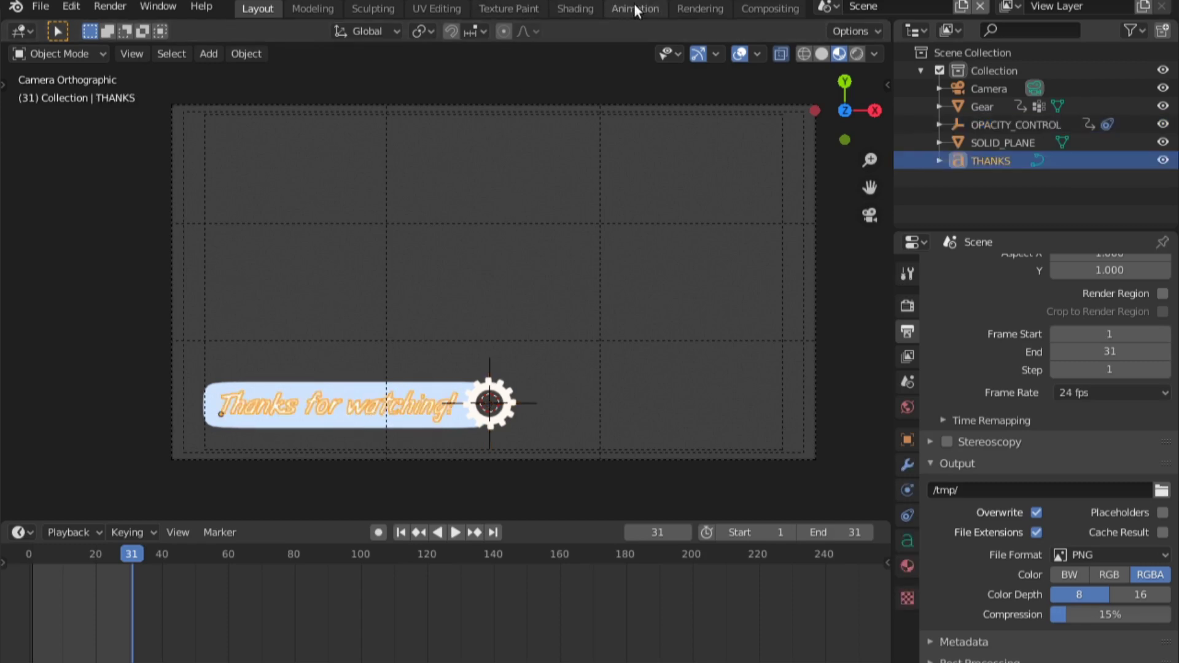
click(572, 8)
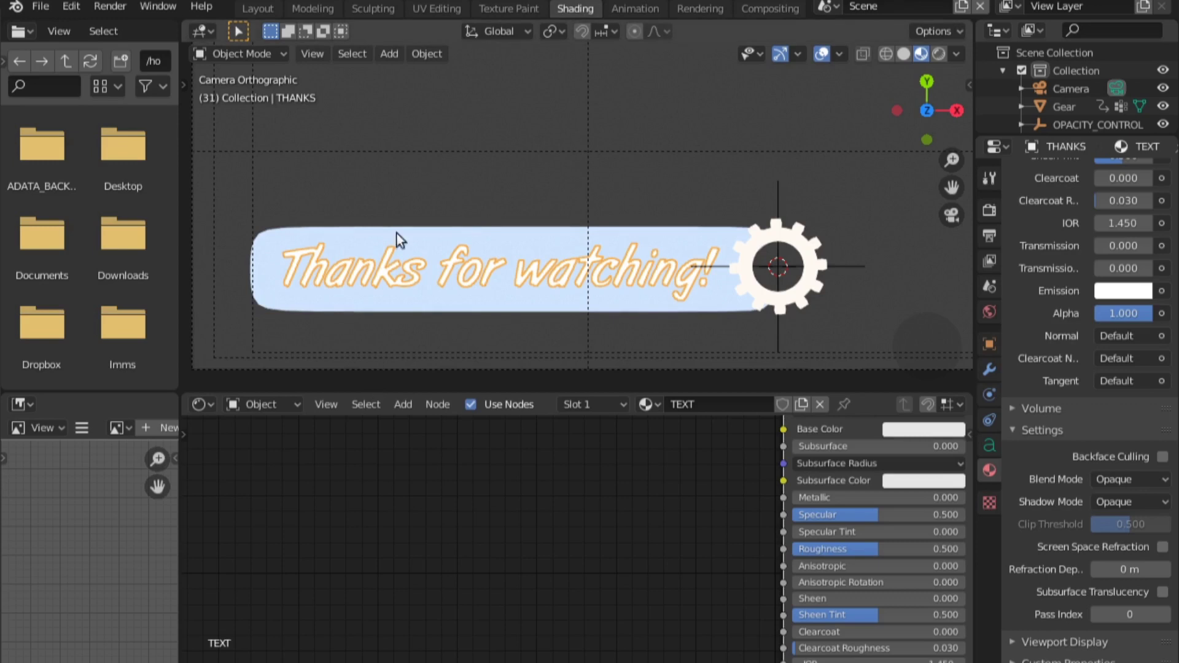
click(473, 225)
scroll(485, 602, down, 4)
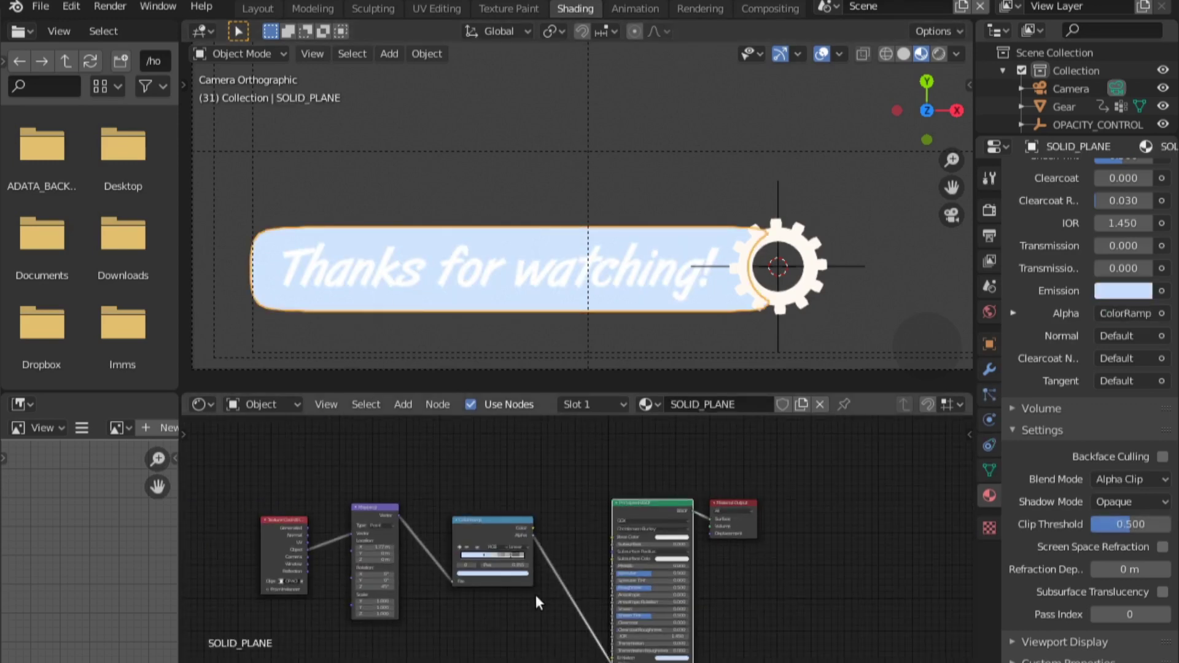
click(485, 525)
shift+click(369, 509)
shift+click(275, 525)
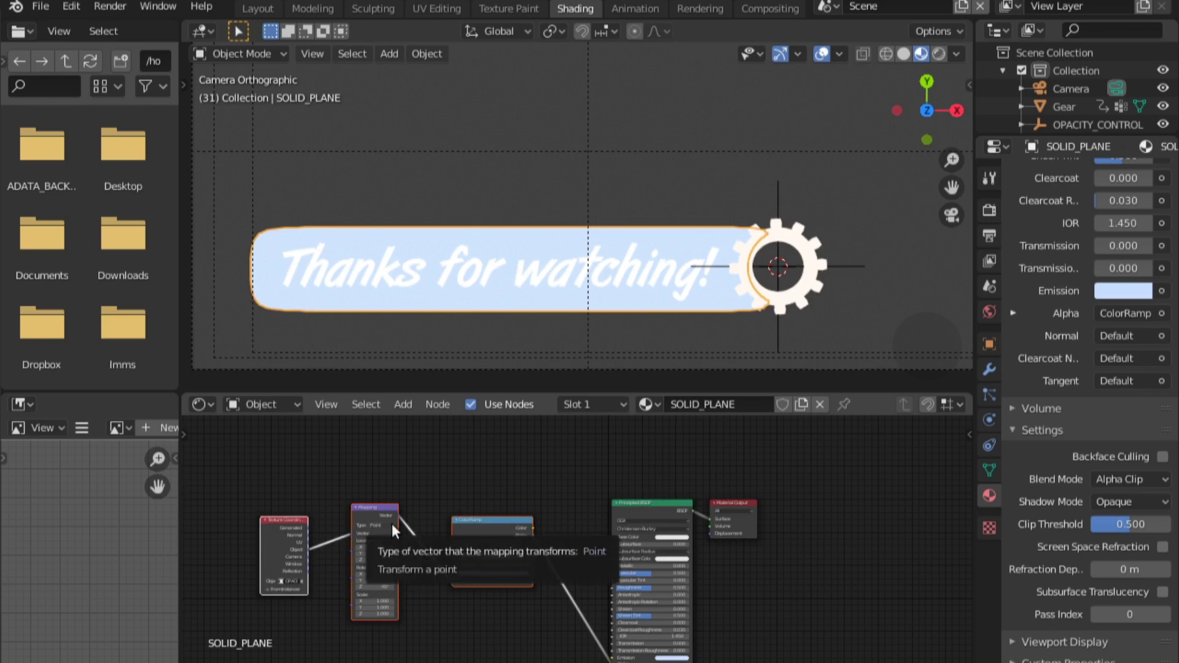
Paste the copied nodes into the THANKS object's TEXT material and connect the ColorRamp's Alpha output to the Principled BSDF's Alpha input
click(561, 275)
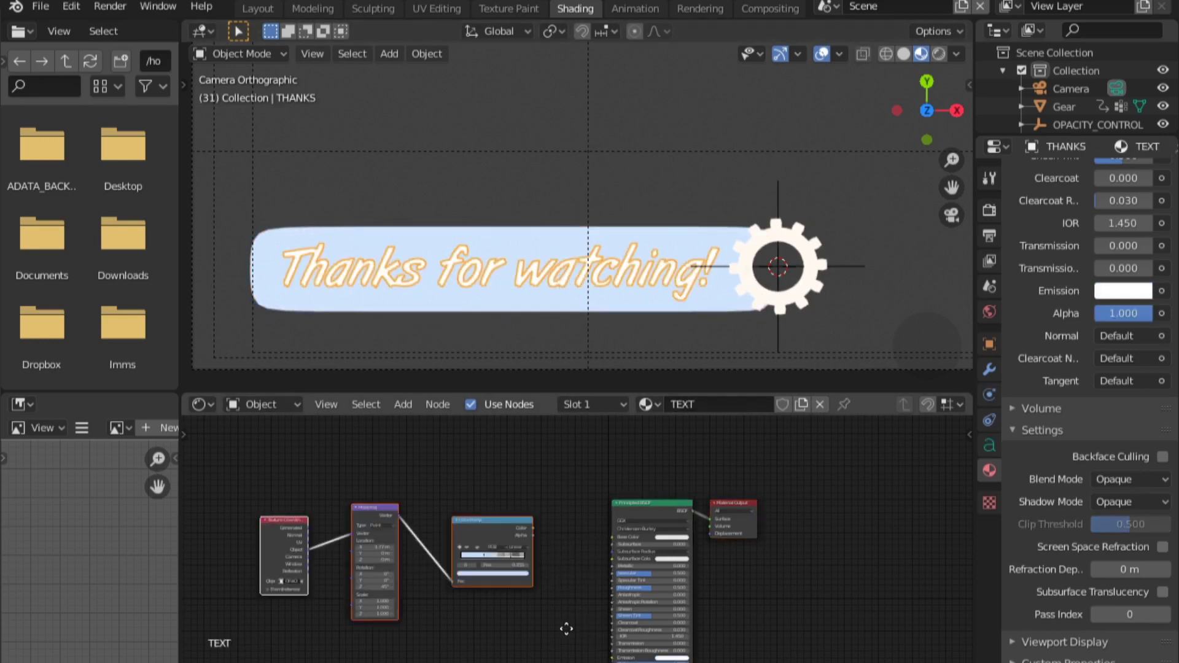
key(Home)
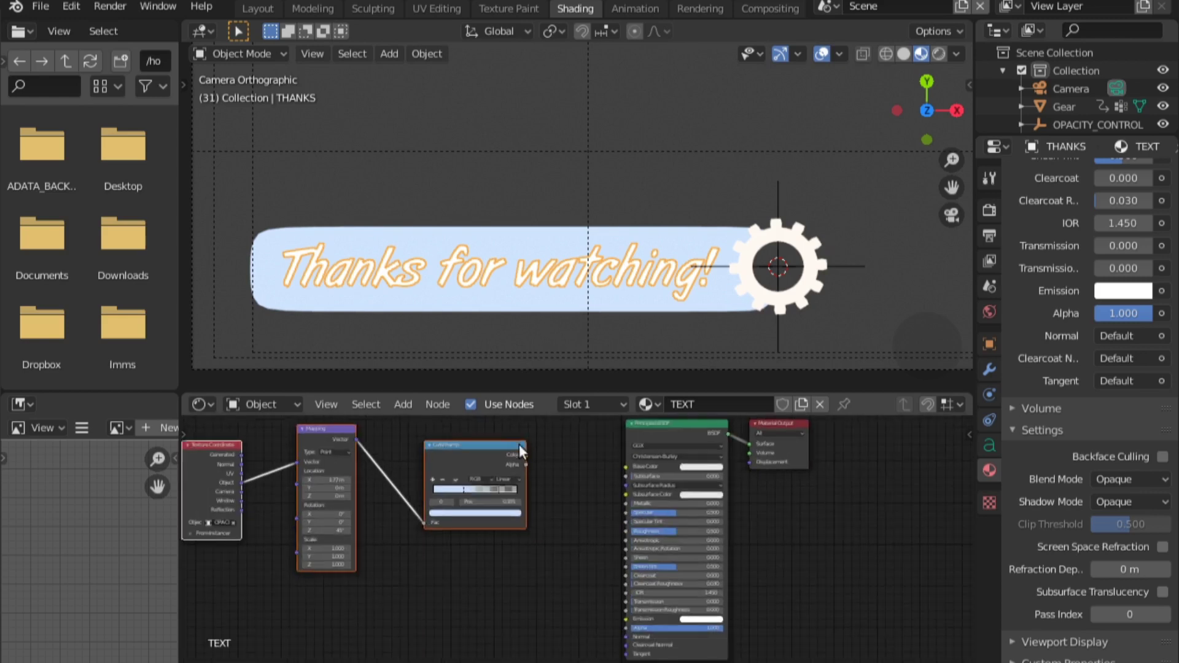
drag(527, 463, 621, 628)
Preview the text reveal in the Layout workspace and set the TEXT material's blend mode to Alpha Clip
click(257, 8)
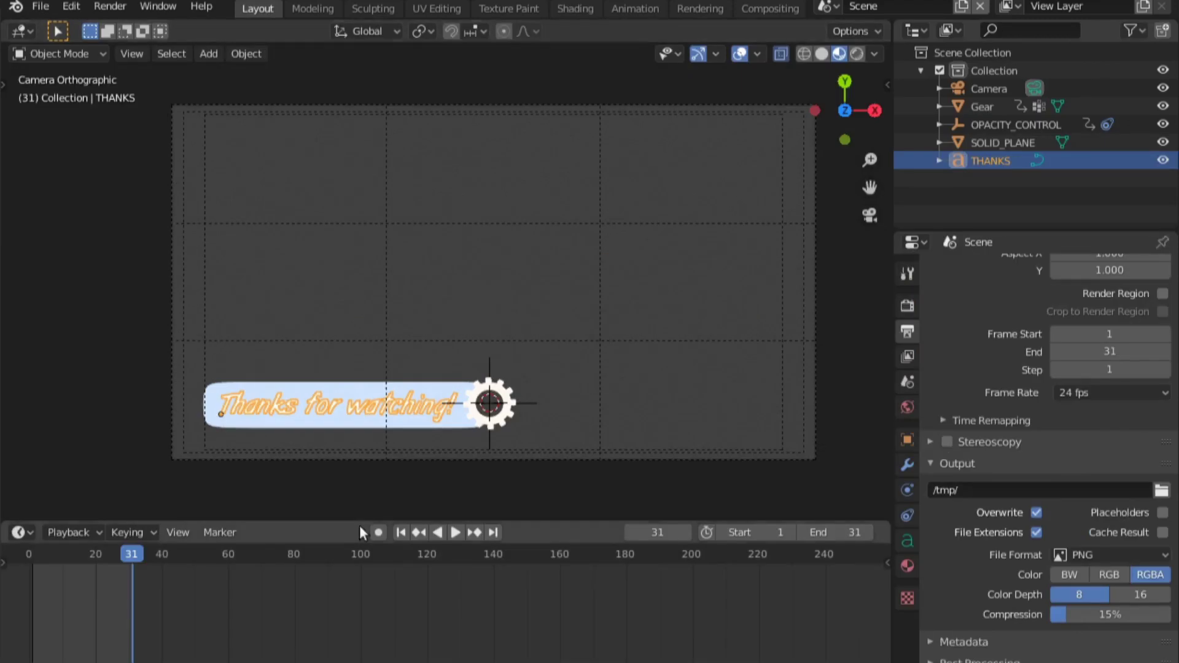
key(shift+ctrl+space)
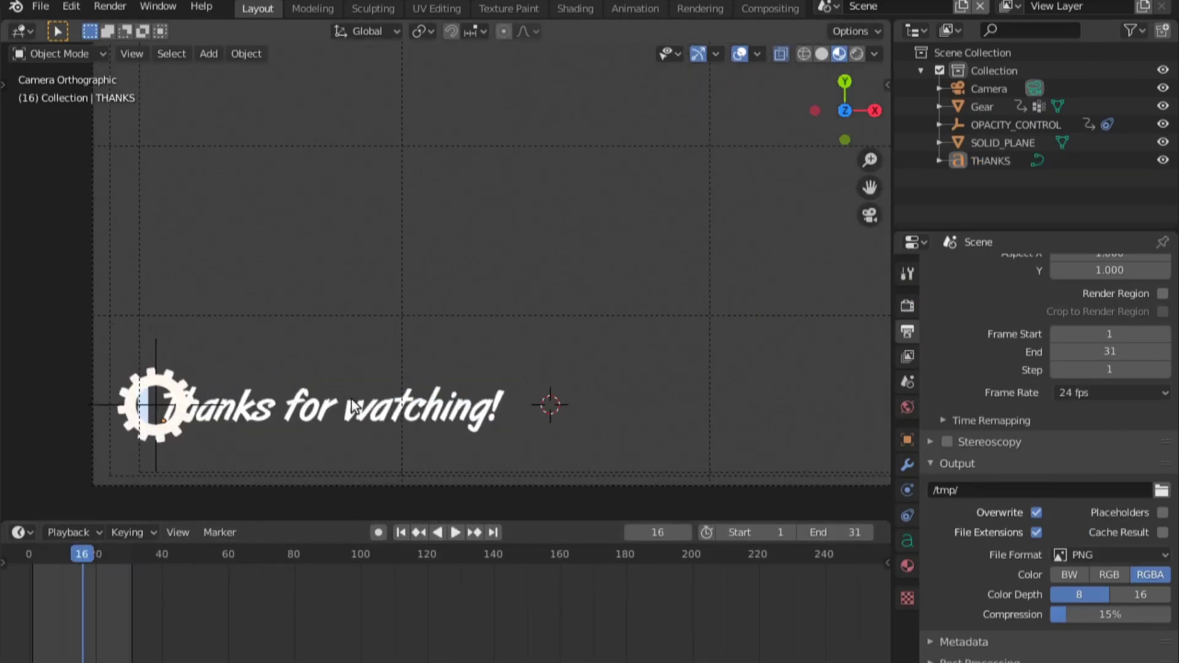
click(909, 566)
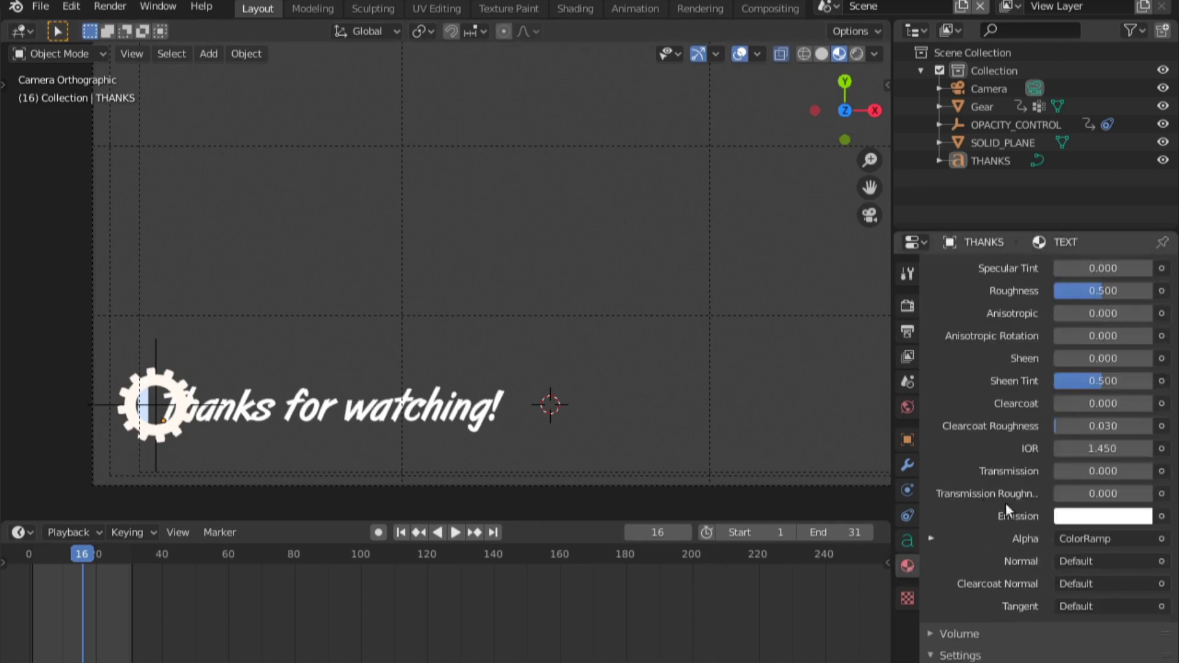
scroll(1025, 486, down, 6)
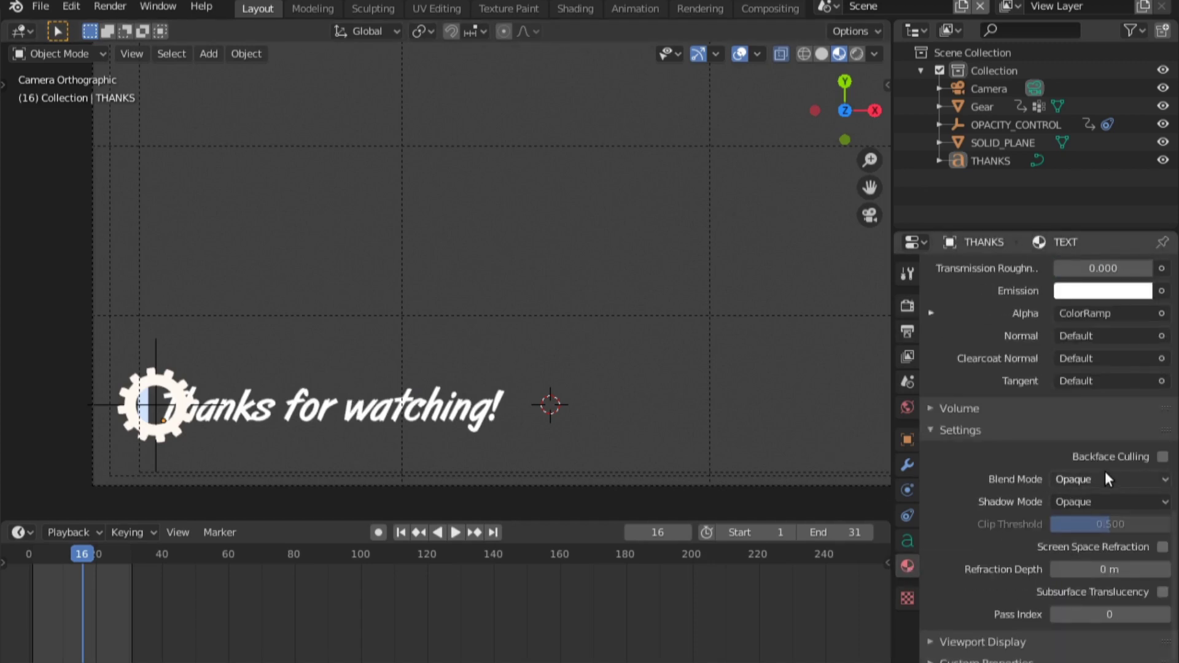
click(453, 425)
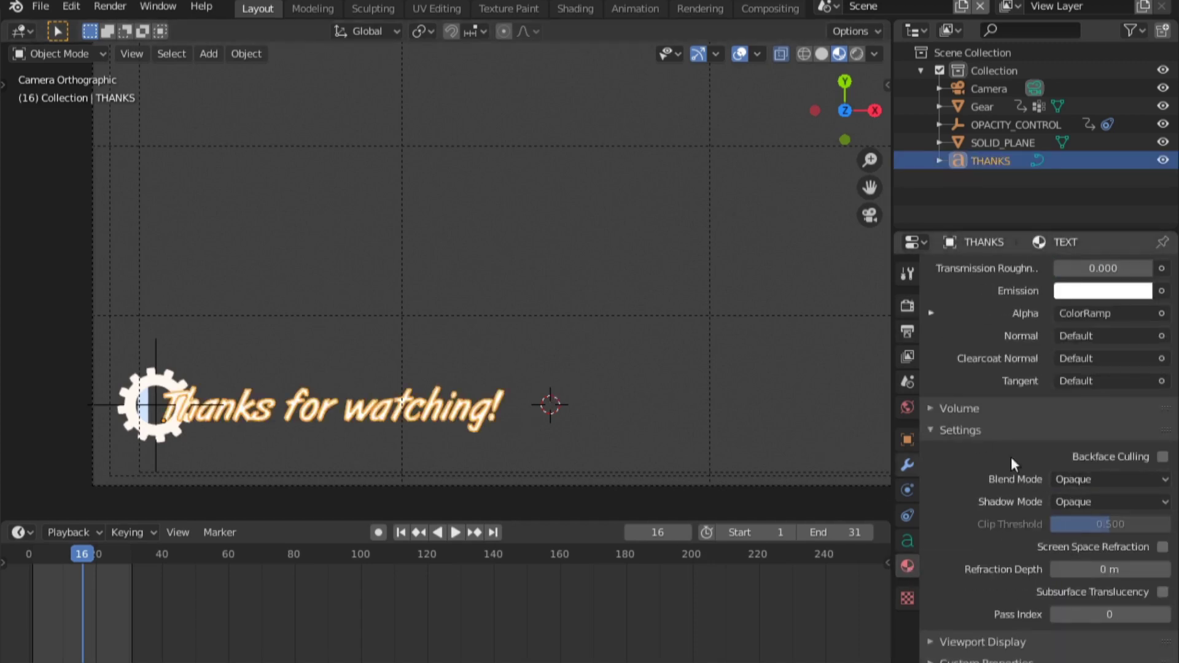
click(1087, 478)
click(1087, 517)
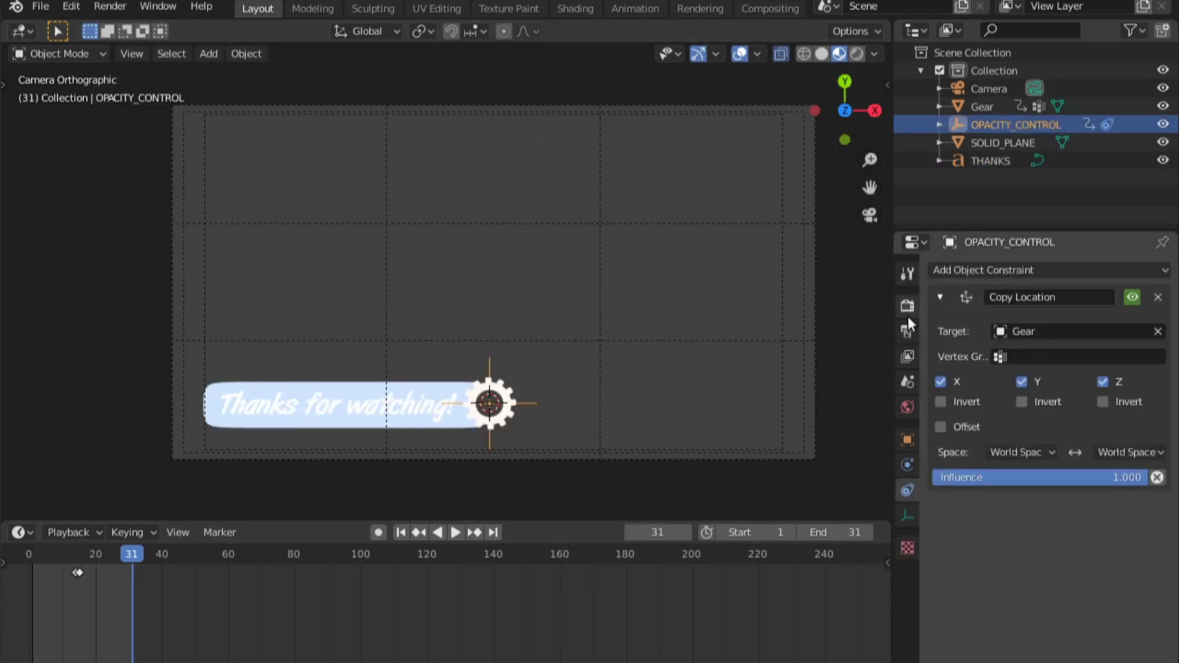
Set the render sampling to 12 samples
click(908, 310)
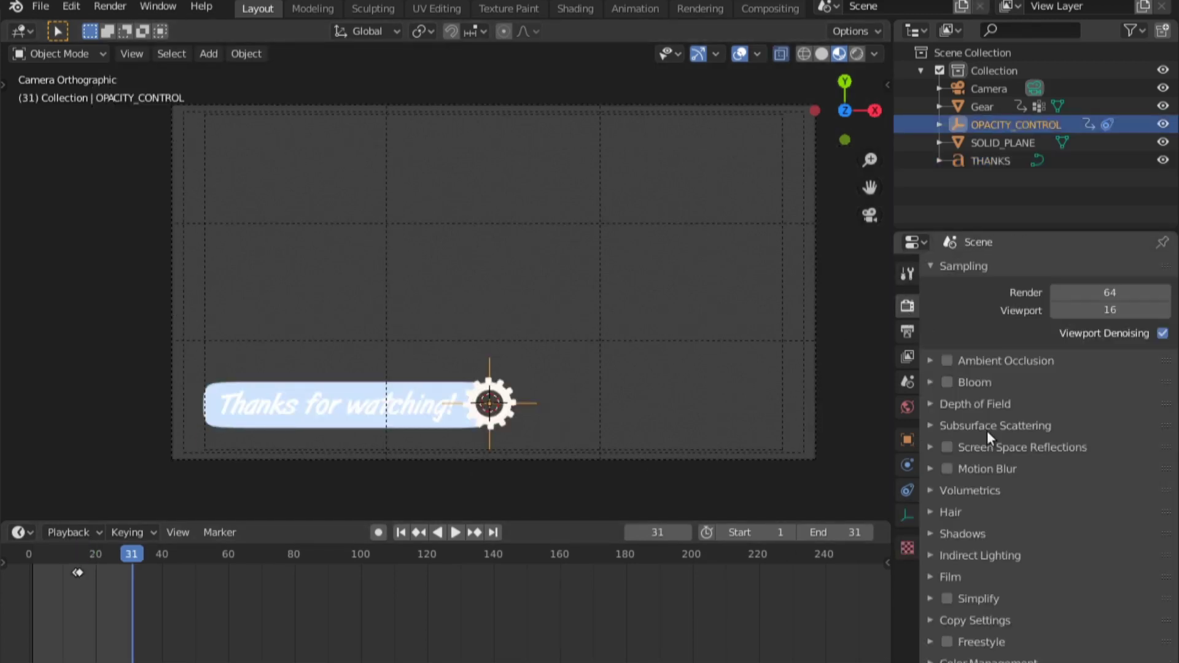
click(1109, 293)
text(12)
key(Return)
Change the render output's file format to FFmpeg video
click(907, 332)
scroll(1112, 564, down, 3)
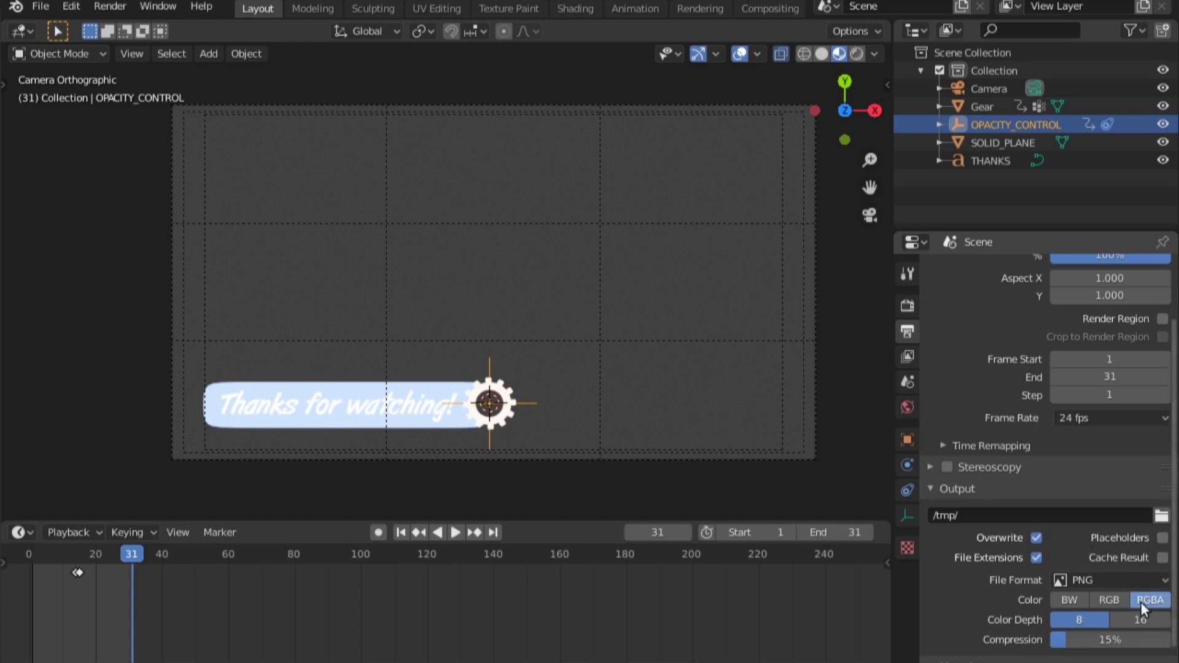
ctrl+scroll(1099, 572, down, 5)
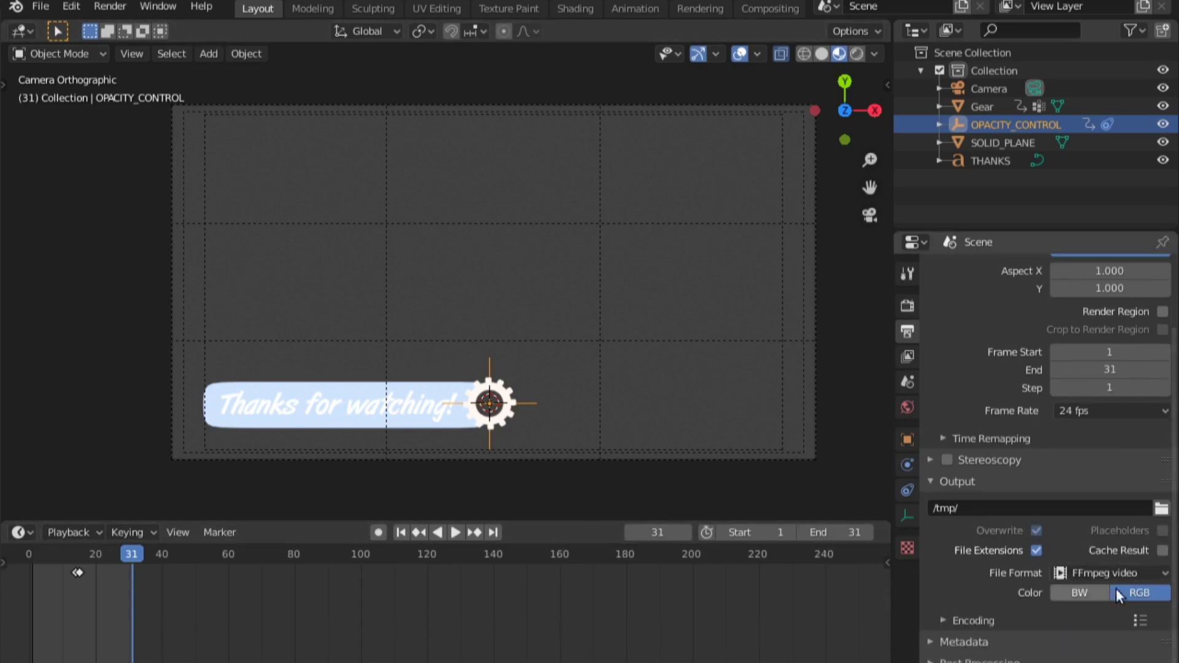
Expand the render output's encoding settings and set the video container to Quicktime
click(1140, 619)
click(939, 619)
scroll(964, 596, down, 5)
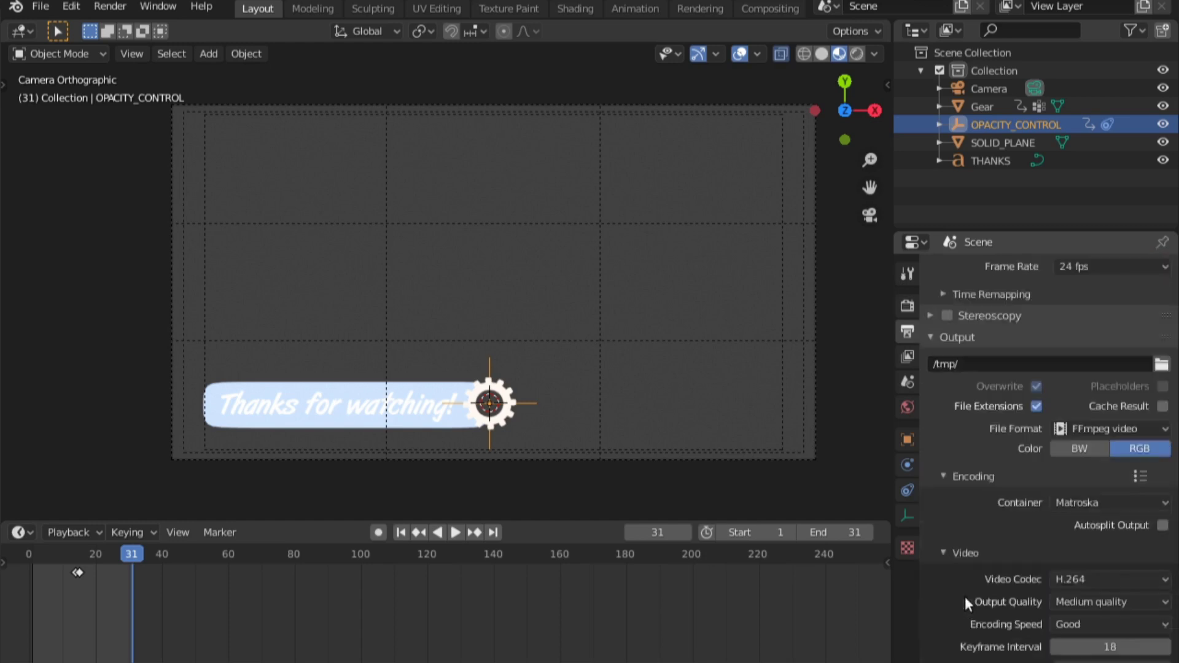
click(1119, 499)
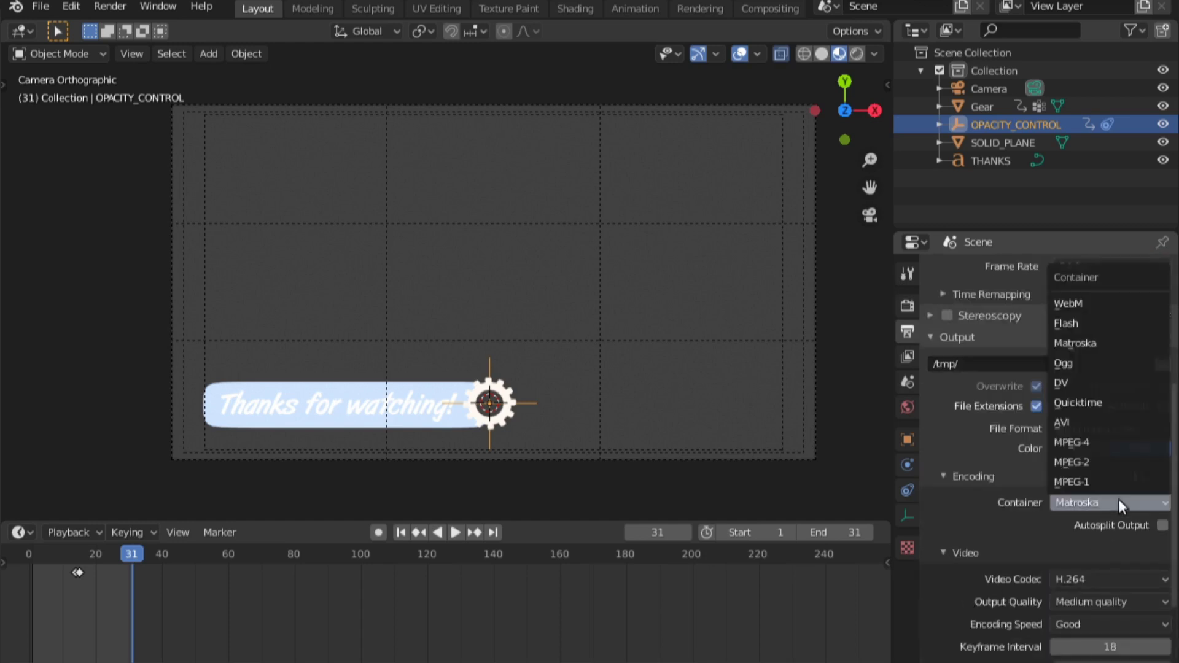
click(1100, 403)
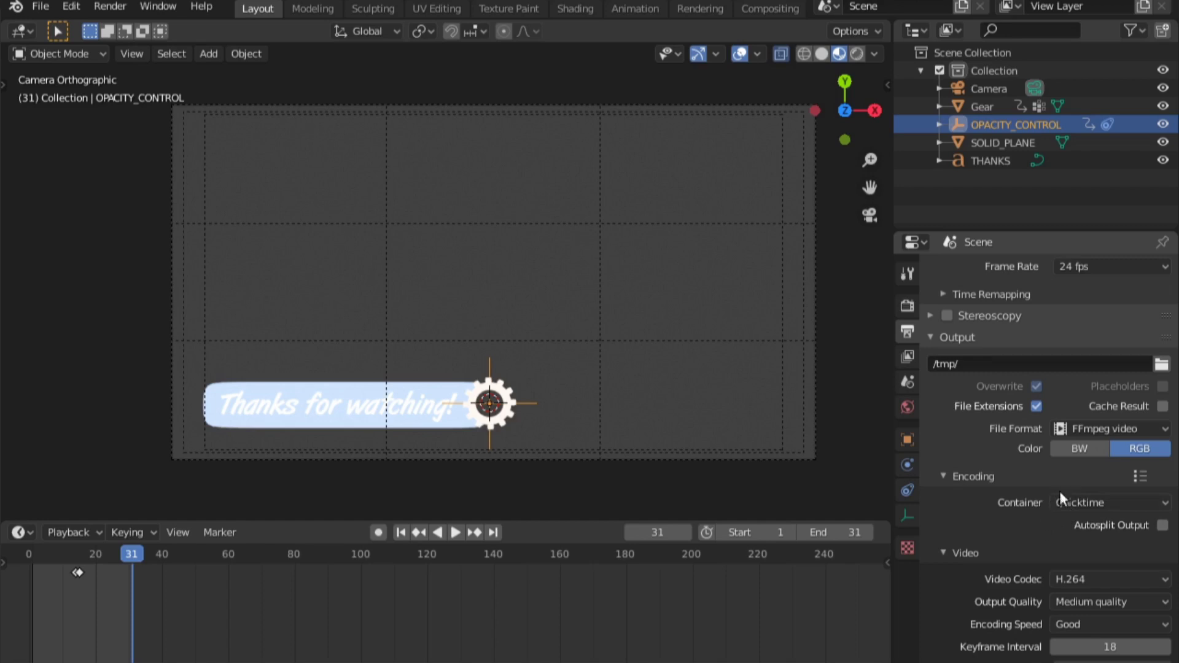
Set the video codec to HuffYUV and the output color mode to RGBA
scroll(1041, 519, down, 2)
click(1100, 542)
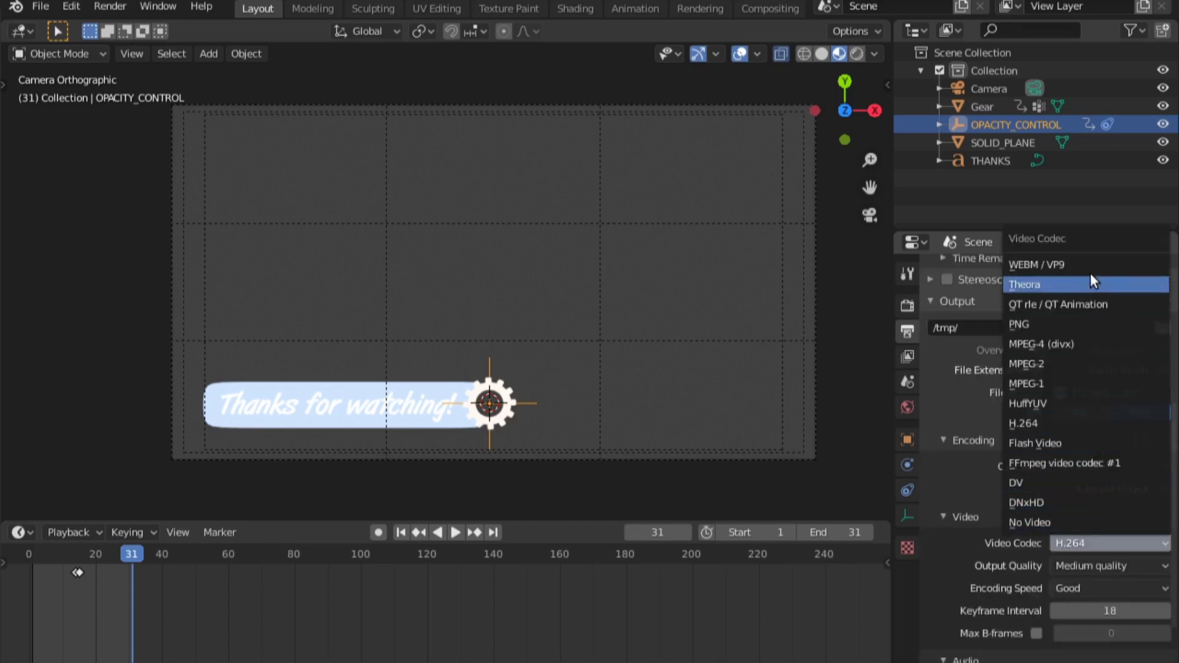
click(1060, 403)
scroll(1056, 583, down, 4)
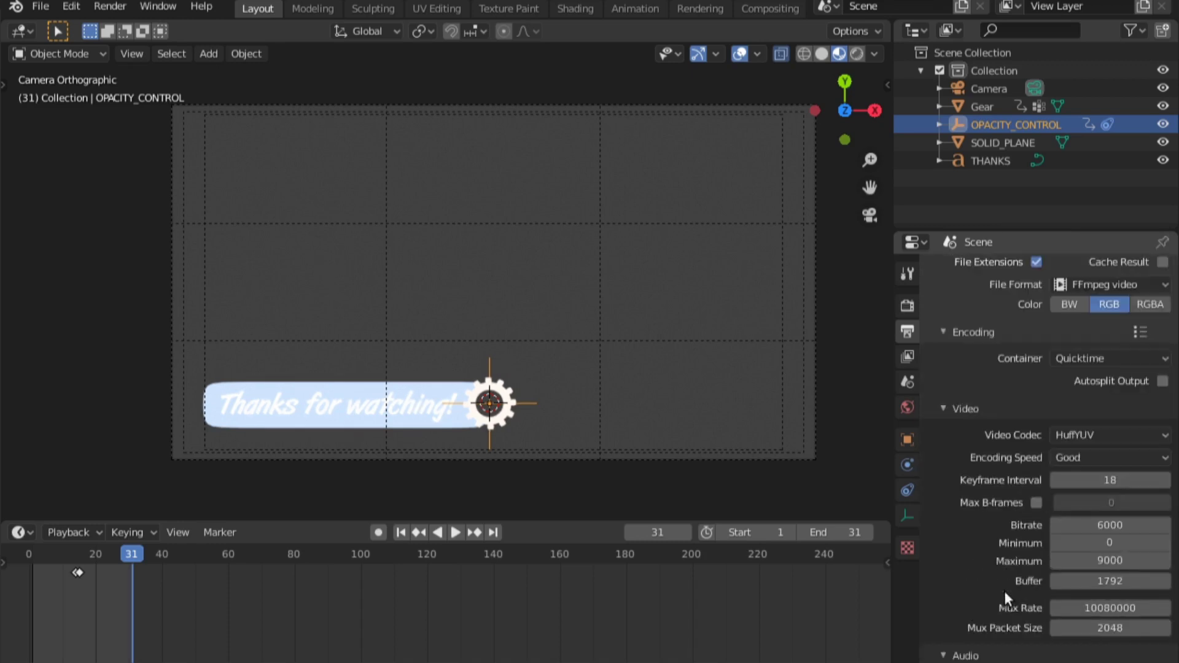
click(1149, 303)
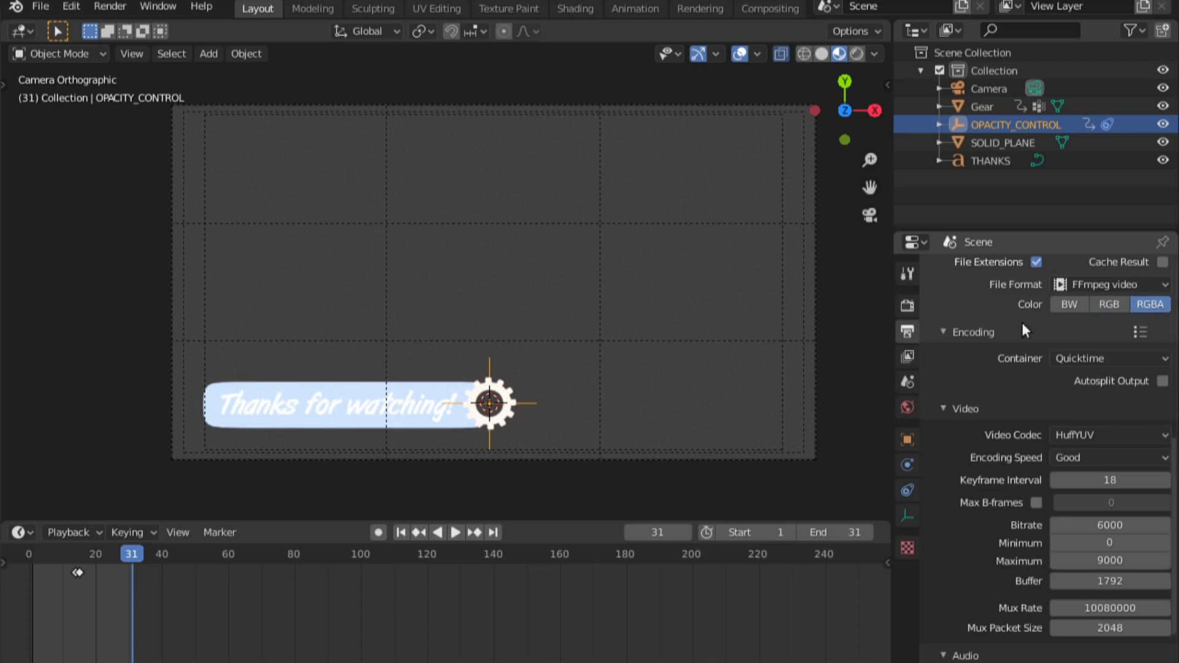
Change the render output's file format to PNG
scroll(1108, 366, up, 3)
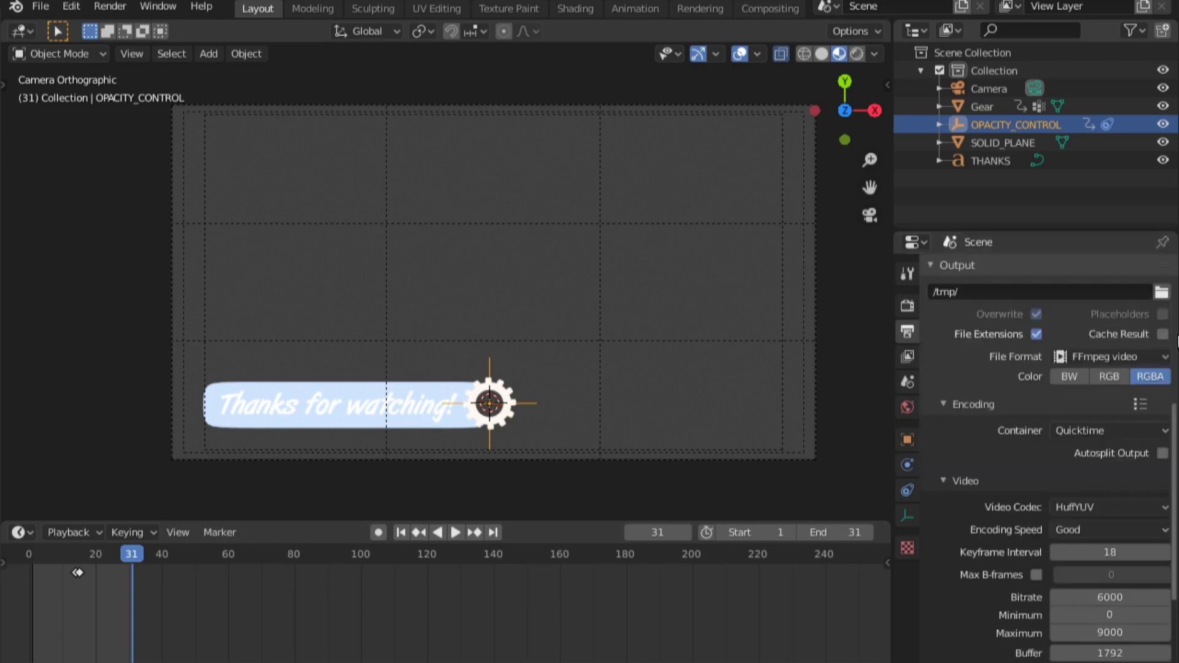
click(1141, 356)
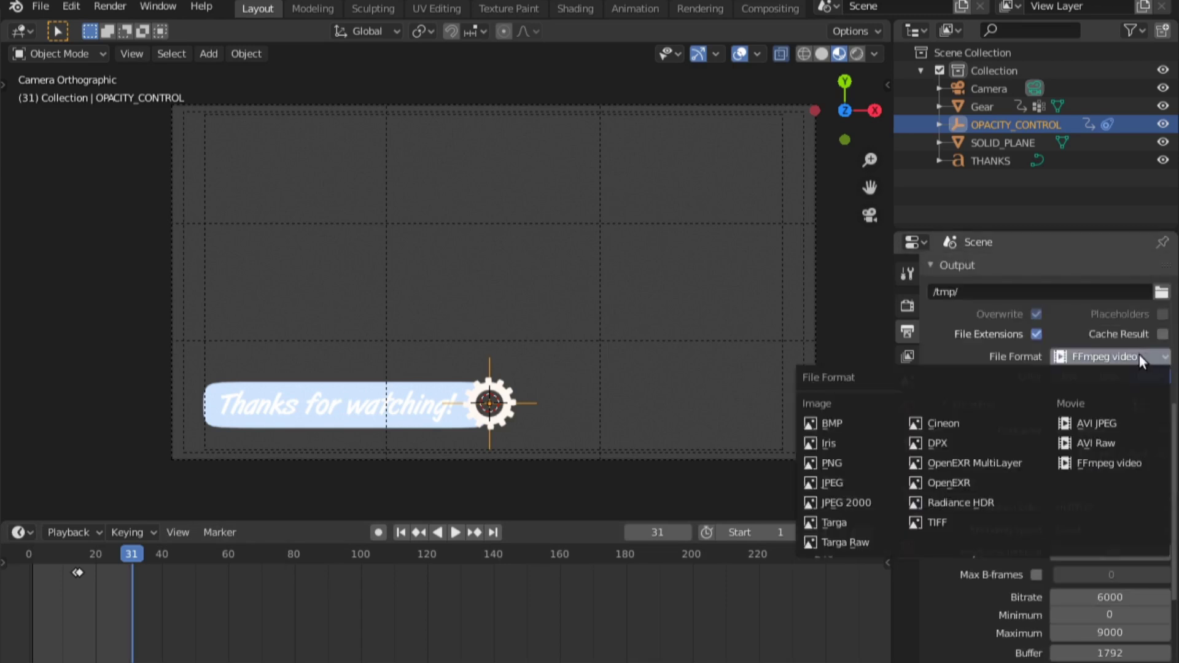
click(852, 469)
scroll(1059, 448, up, 4)
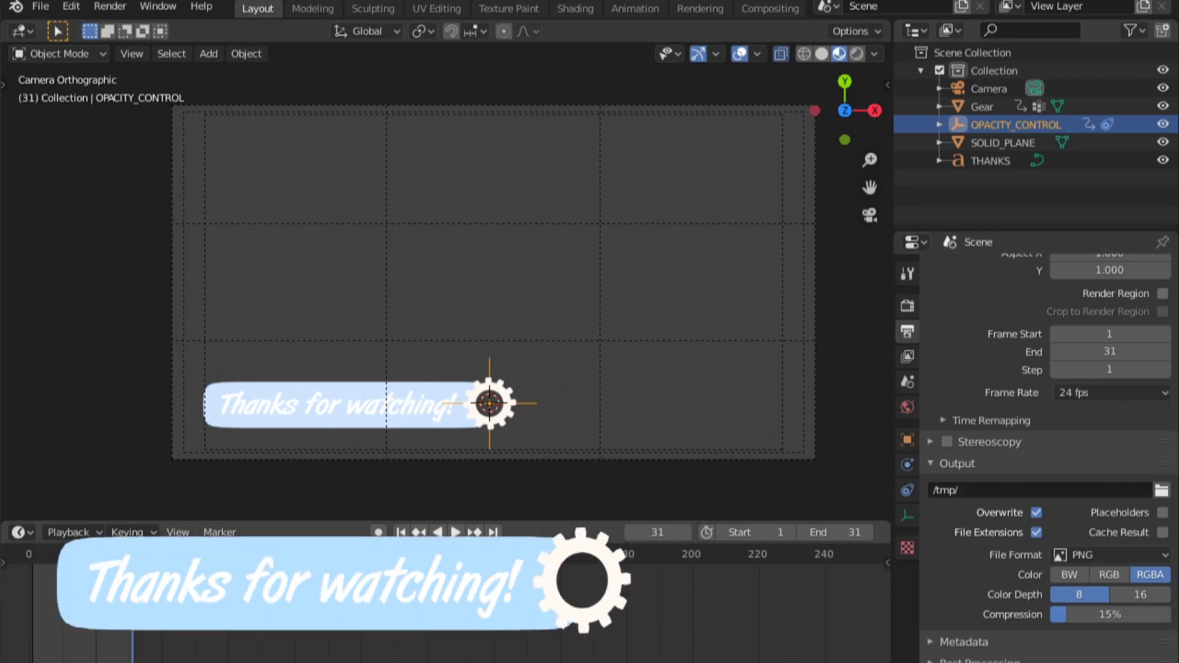
Create a linked copy of the current scene
scroll(765, 5, right, 5)
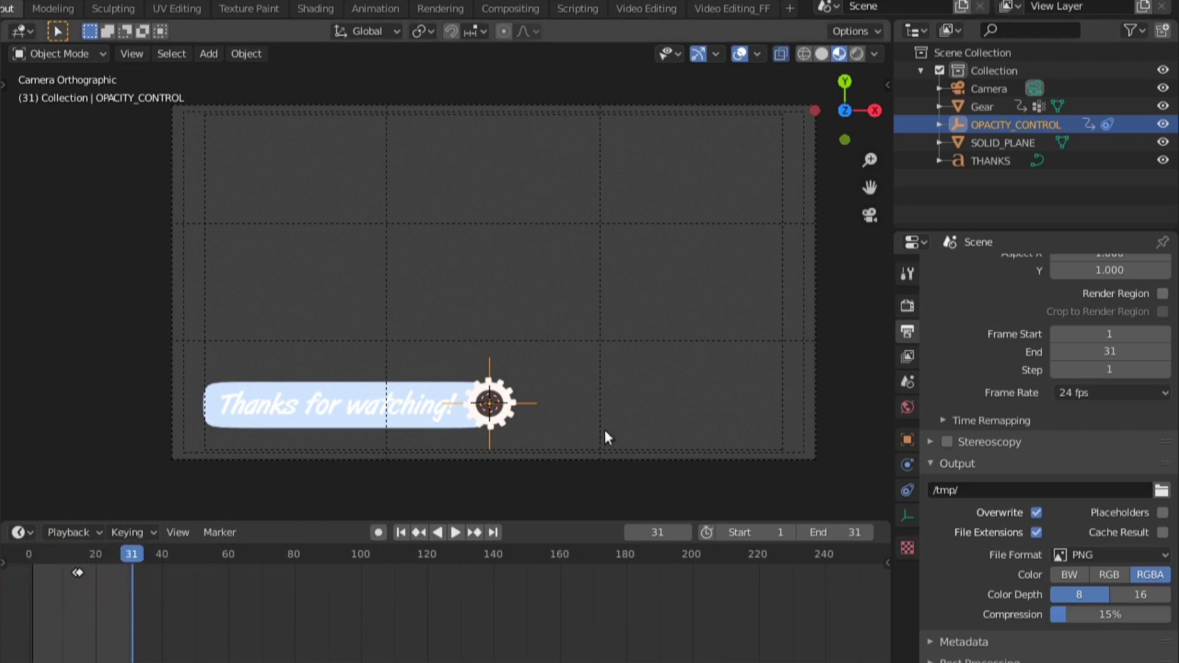
click(962, 6)
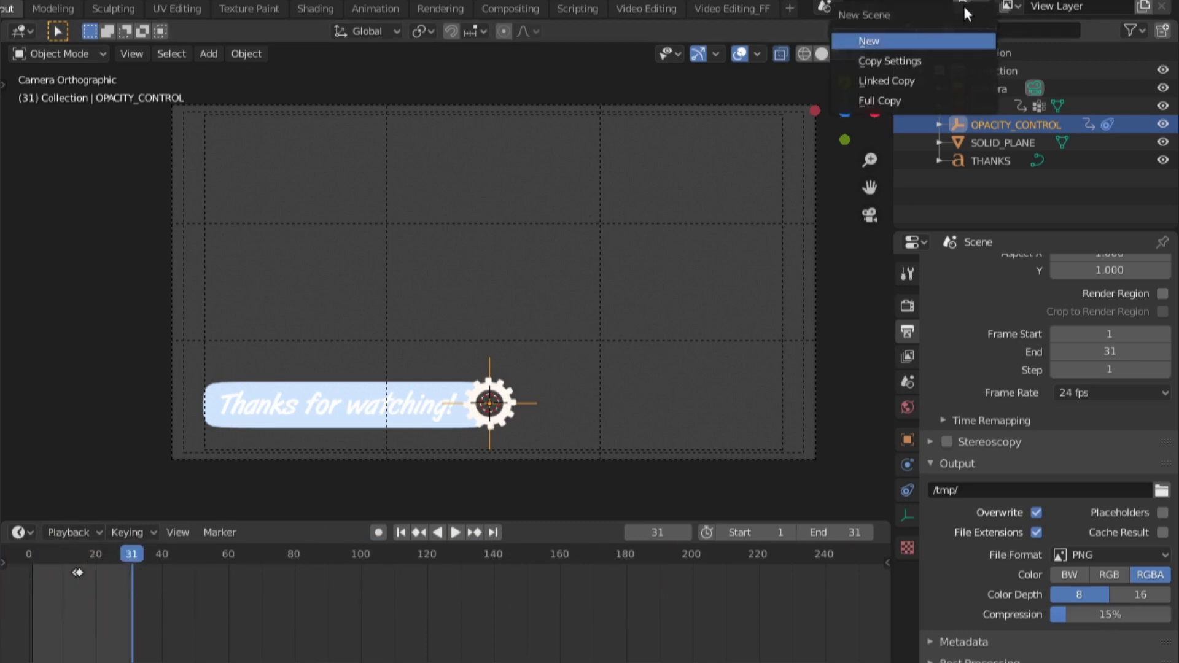
click(954, 78)
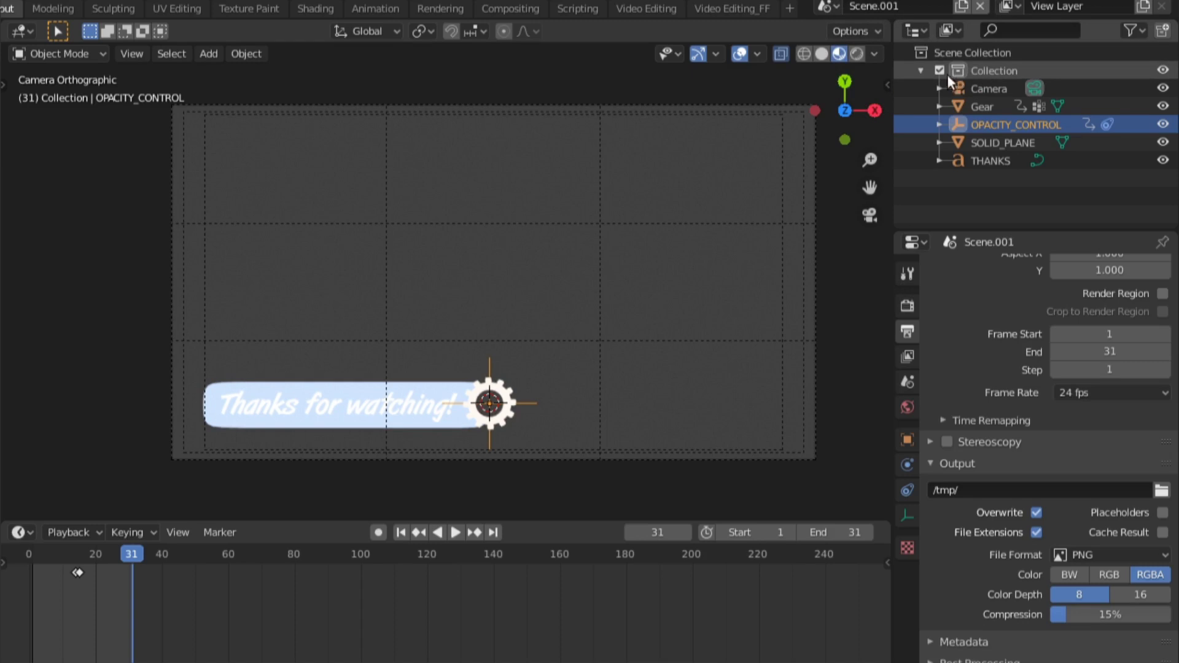
Add the original Scene as a strip starting at frame 1 in the Video Editing workspace's sequencer
click(656, 7)
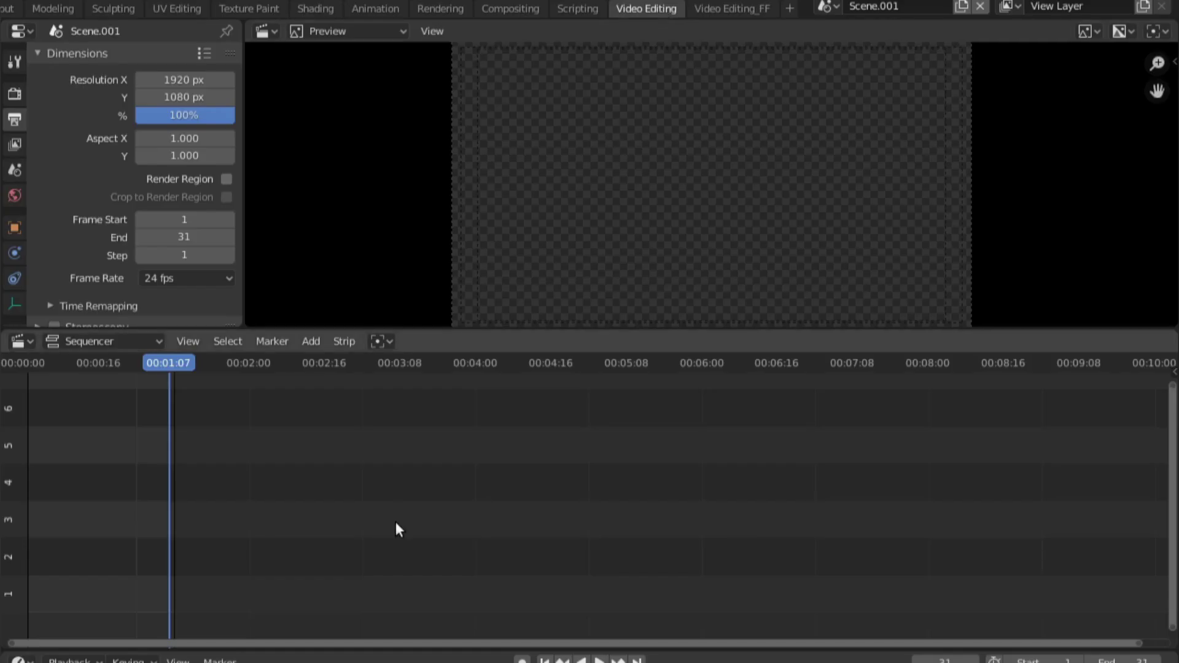
key(shift+Left)
ctrl+scroll(401, 513, left, 3)
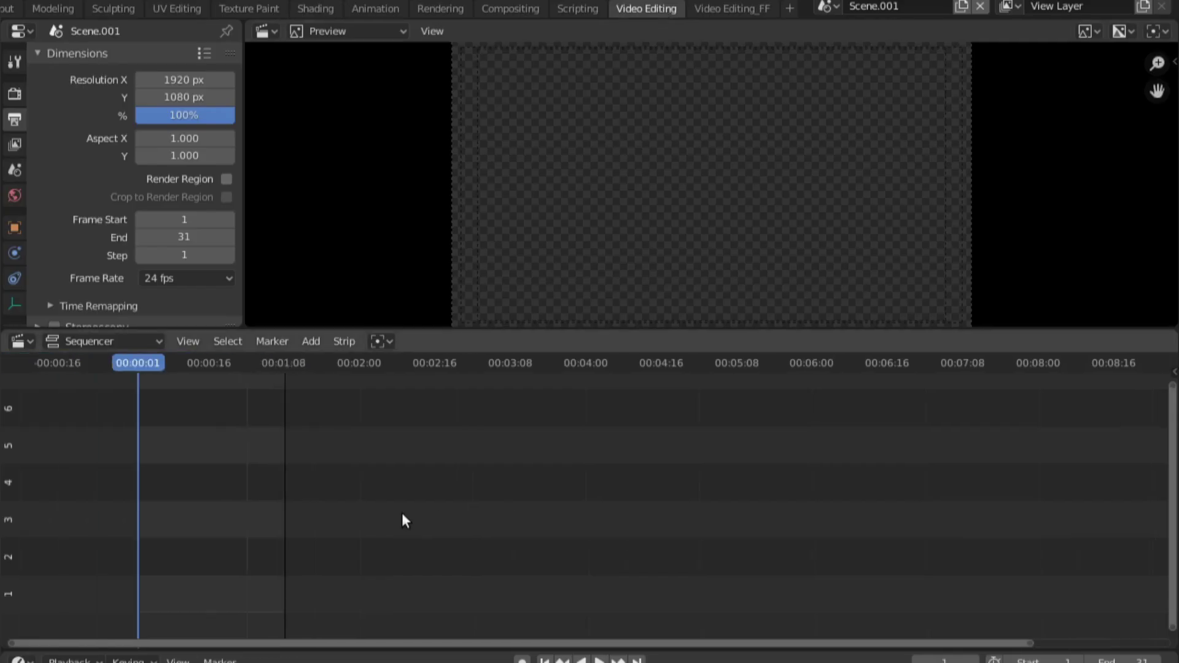
key(shift+a)
mouse_move(341, 447)
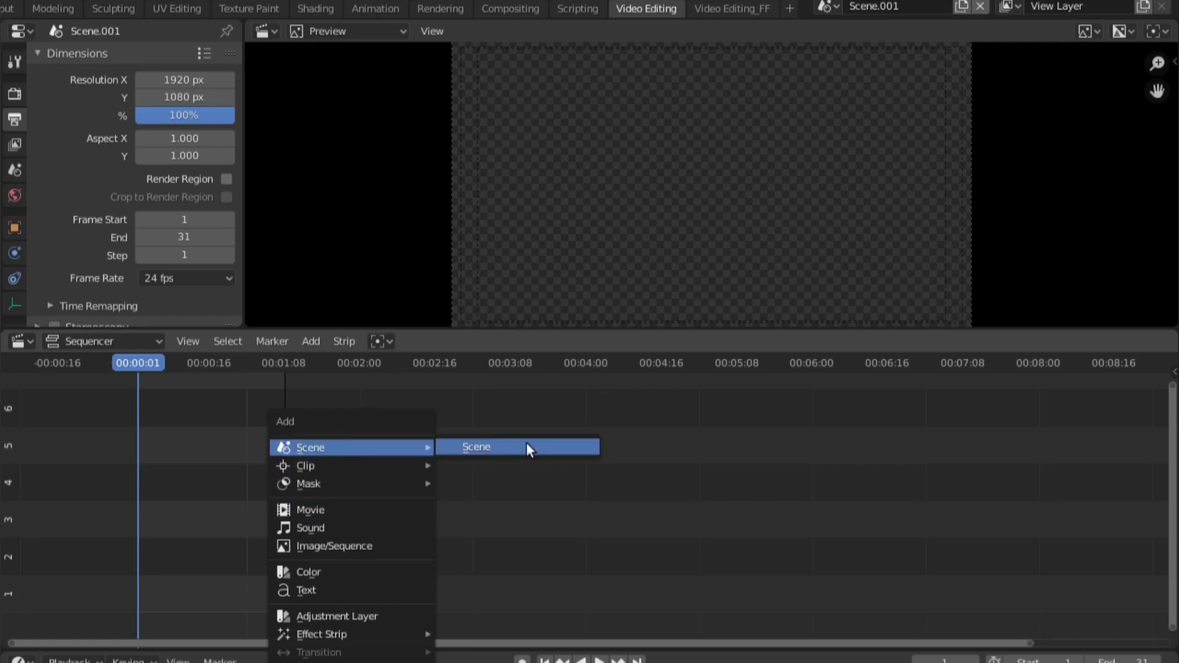
click(526, 445)
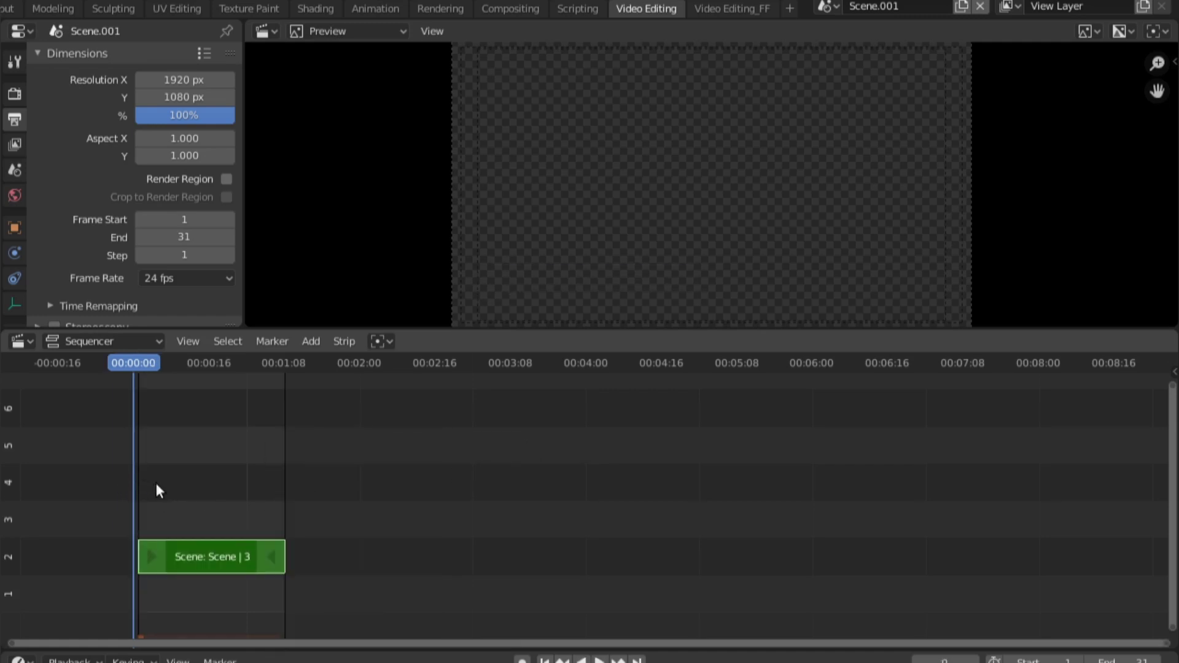
Preview the Scene strip at frame 11 and show the sequencer preview's view settings
click(185, 362)
key(n)
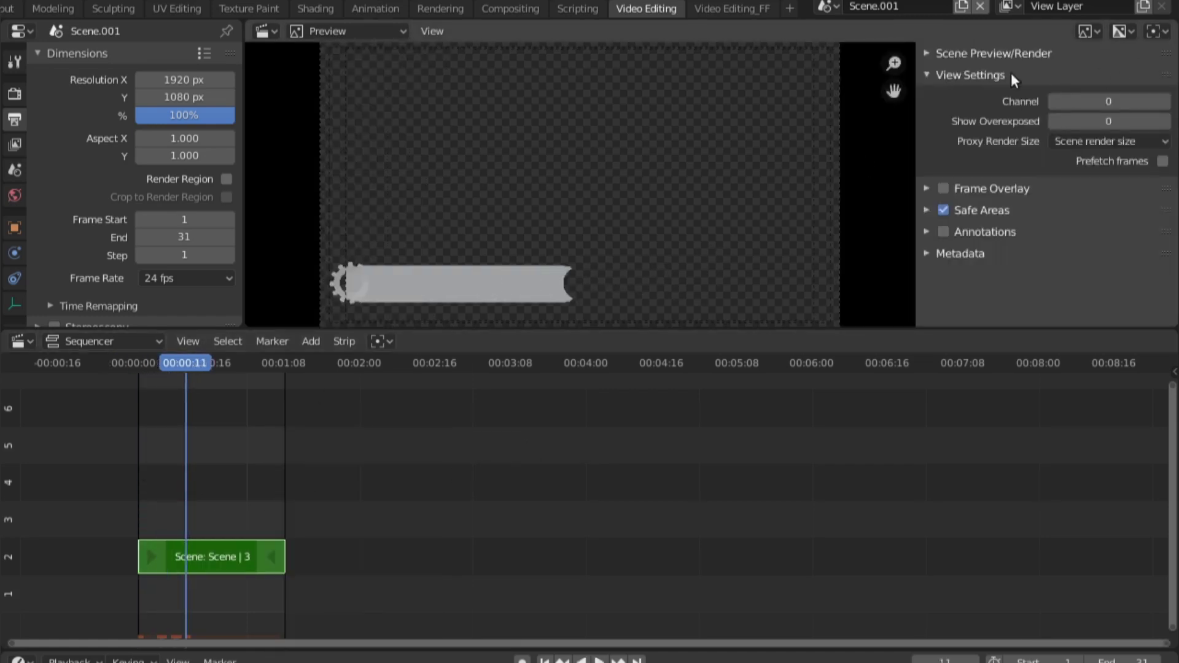